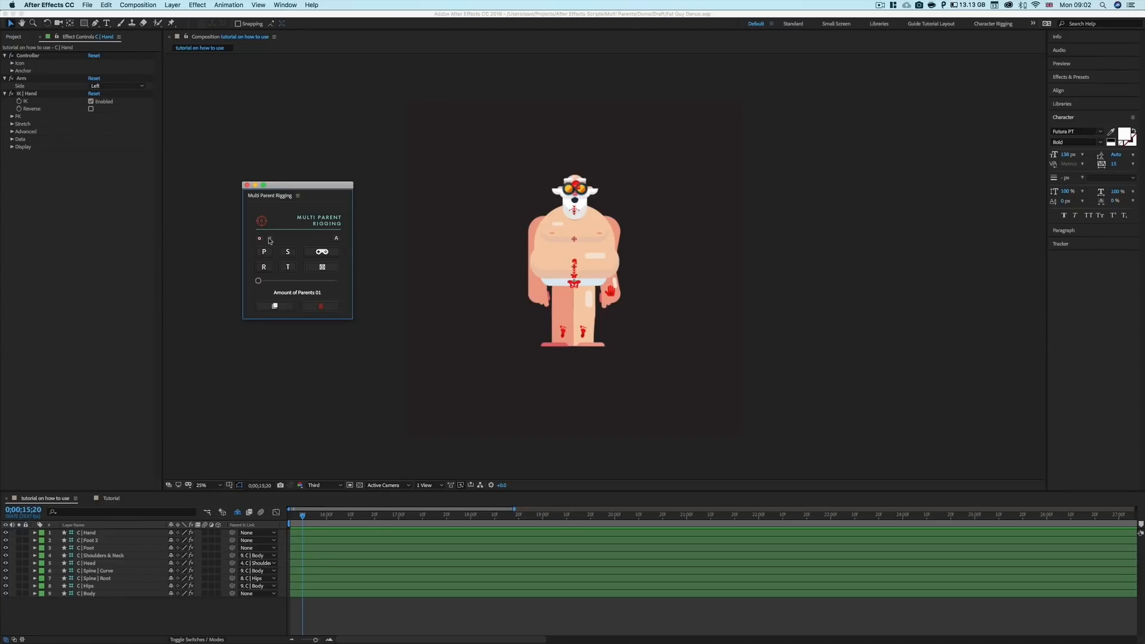
Review the Multi Parent Rigging controller settings and read through its built-in feature guide.
left_click(260, 240)
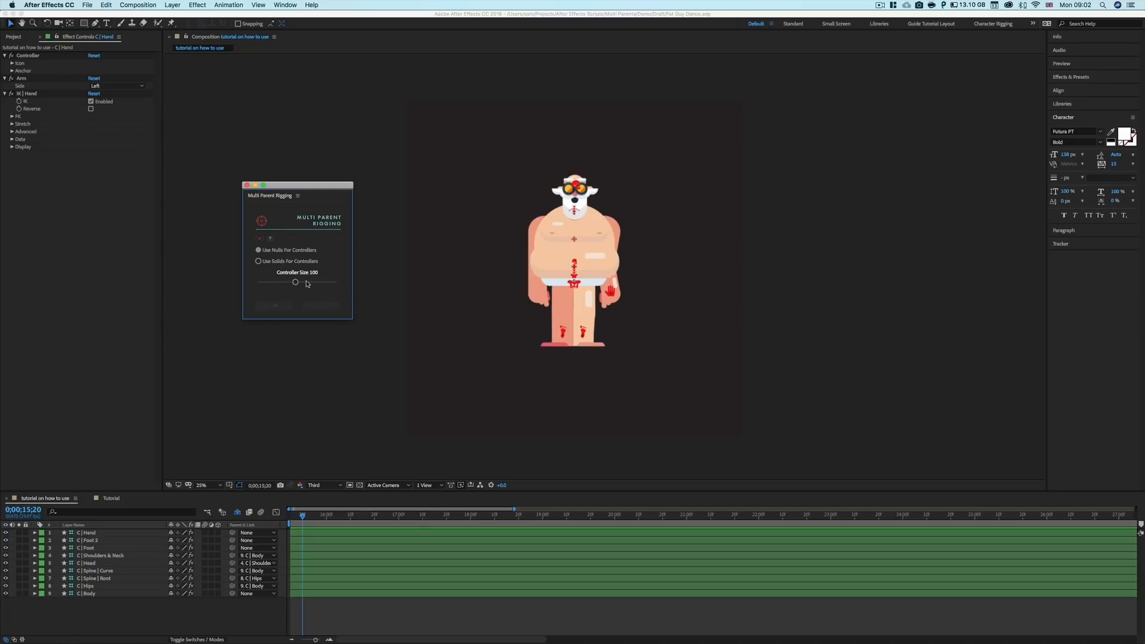
left_click(259, 238)
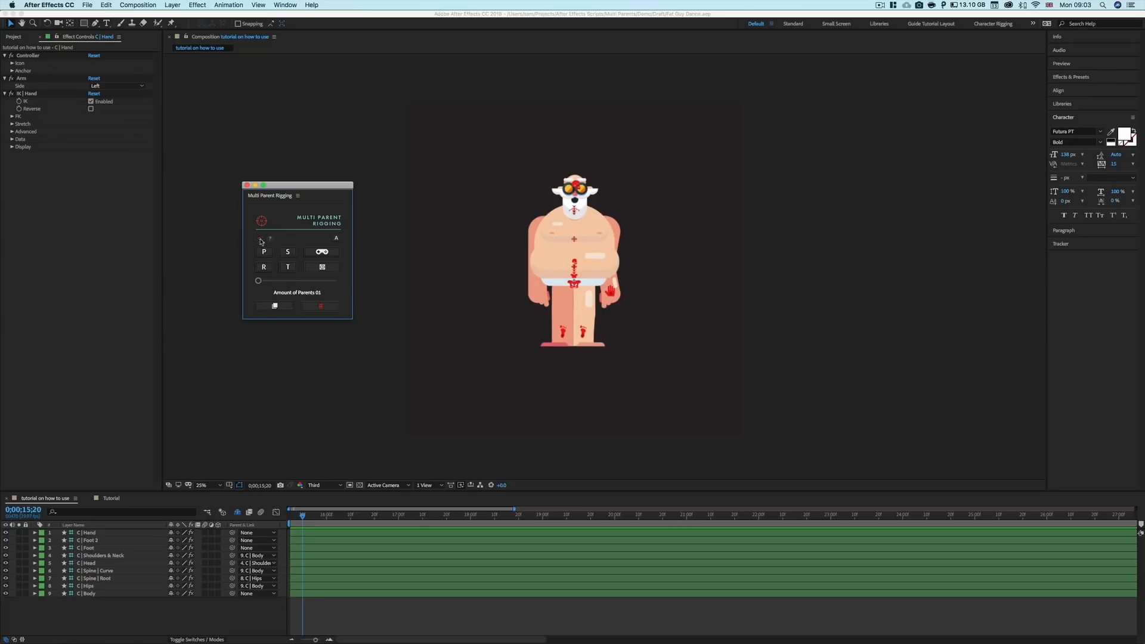
left_click(273, 239)
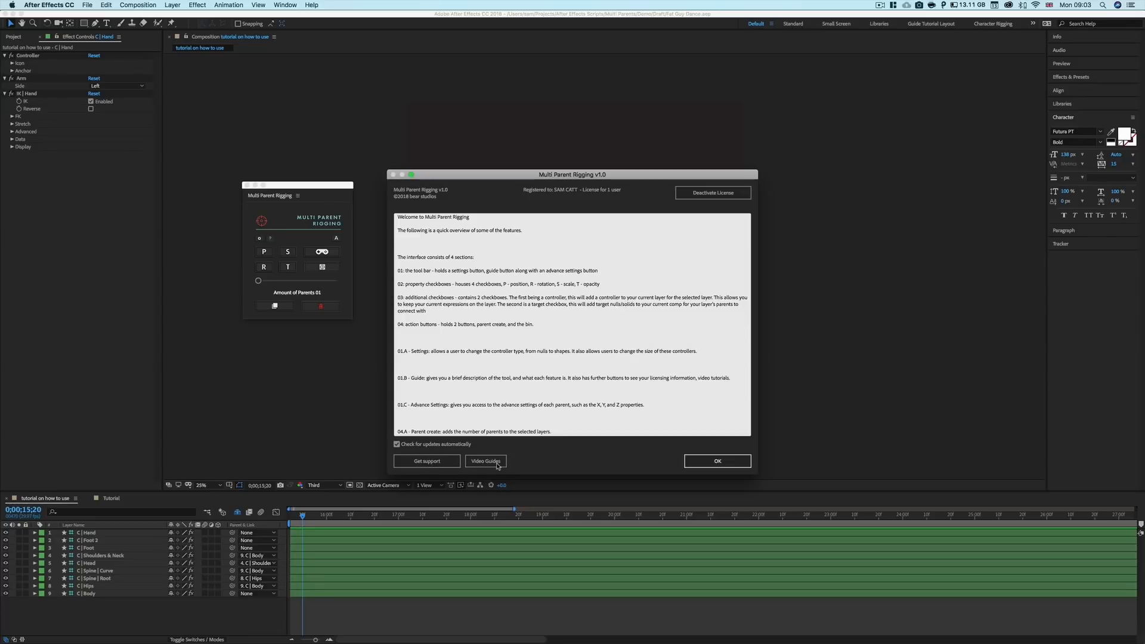
scroll(513, 298, "down", 3)
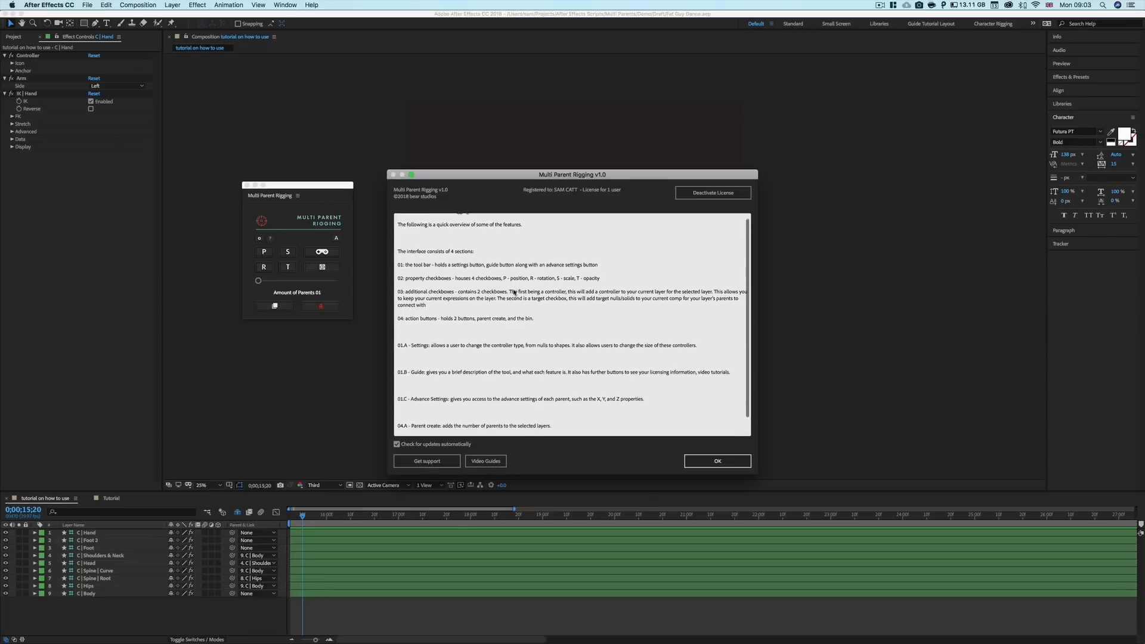
scroll(496, 357, "up", 3)
scroll(495, 357, "down", 2)
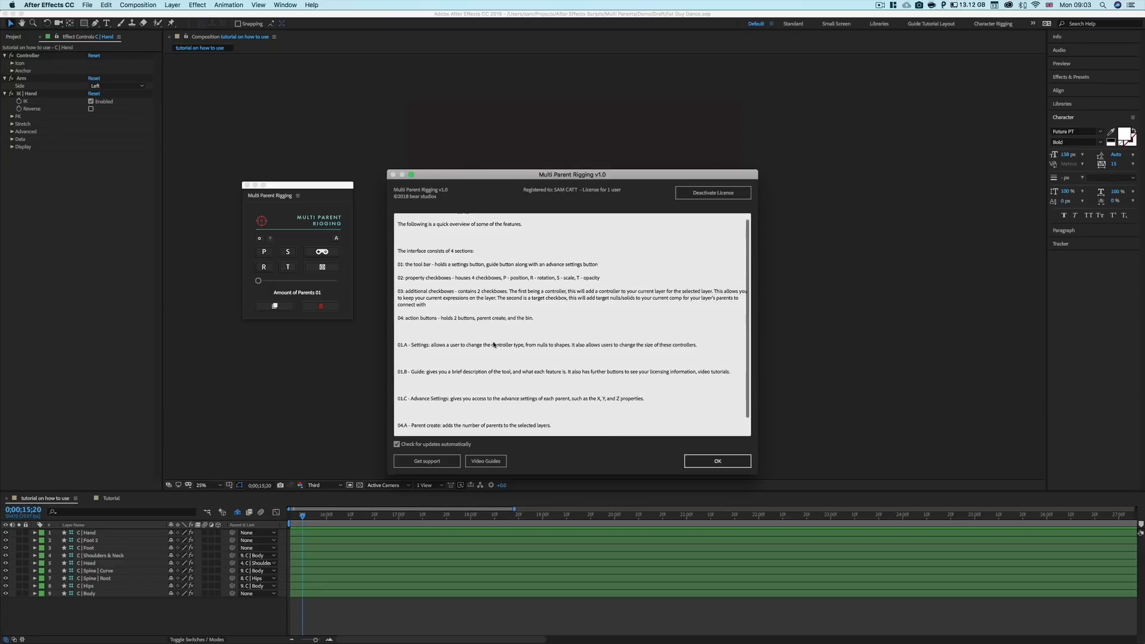
scroll(494, 344, "up", 2)
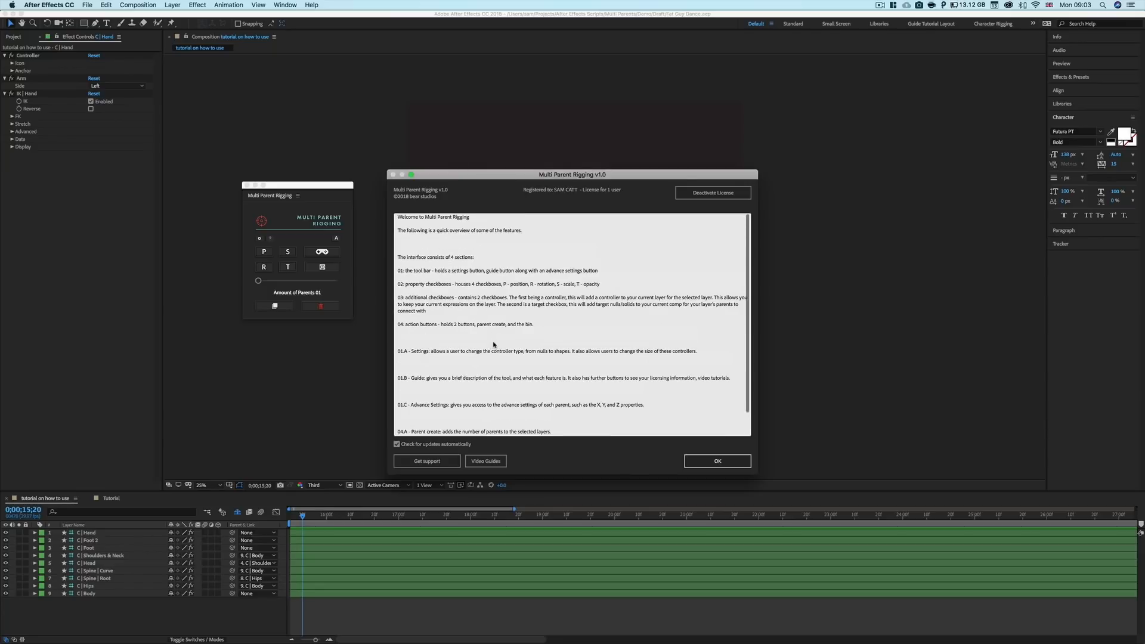
left_click(706, 462)
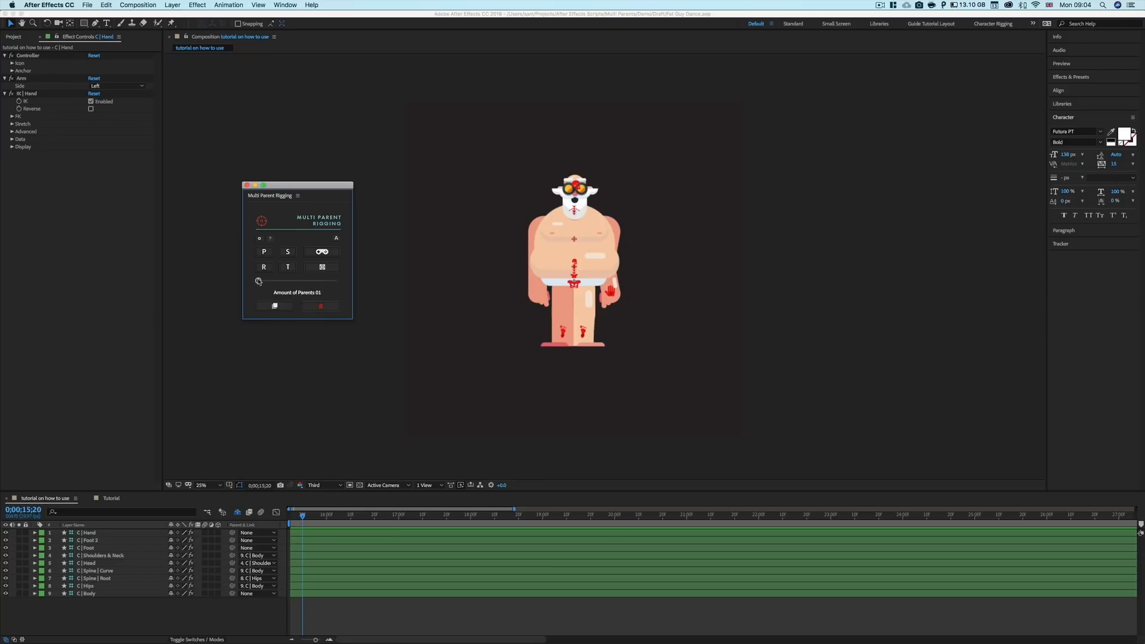
Try raising the character's arm outward with the C | Hand controller, and undo the move.
mouse_move(259, 281)
left_mouse_down()
mouse_move(346, 284)
mouse_move(238, 287)
mouse_move(354, 285)
mouse_move(253, 284)
left_mouse_up()
left_click(614, 291)
left_click(614, 292)
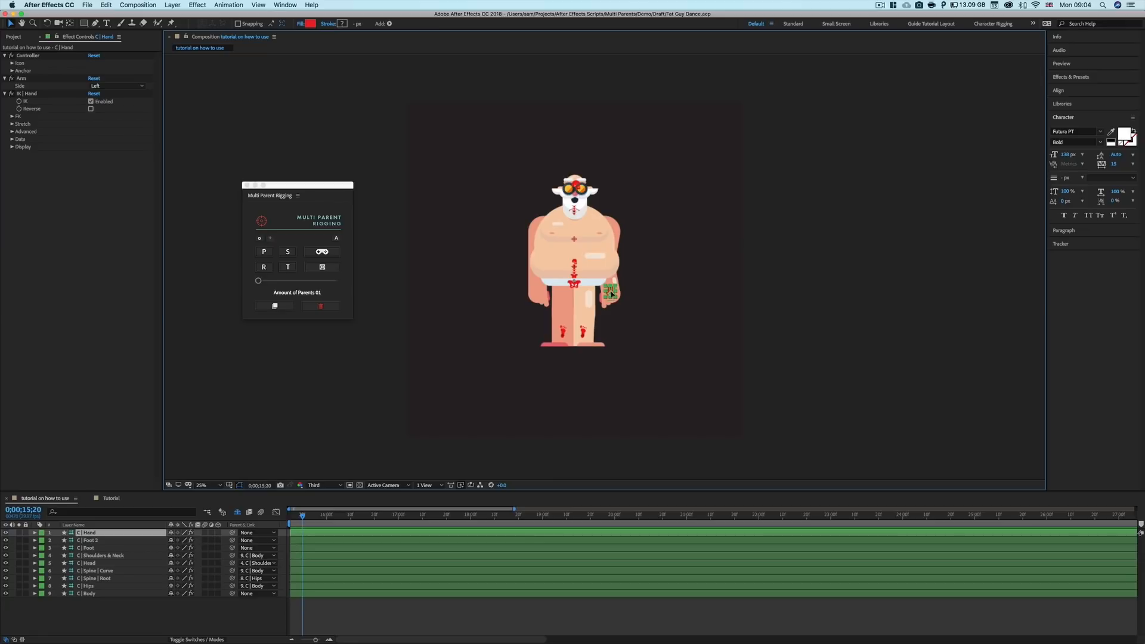
left_click_drag(612, 294, 647, 257)
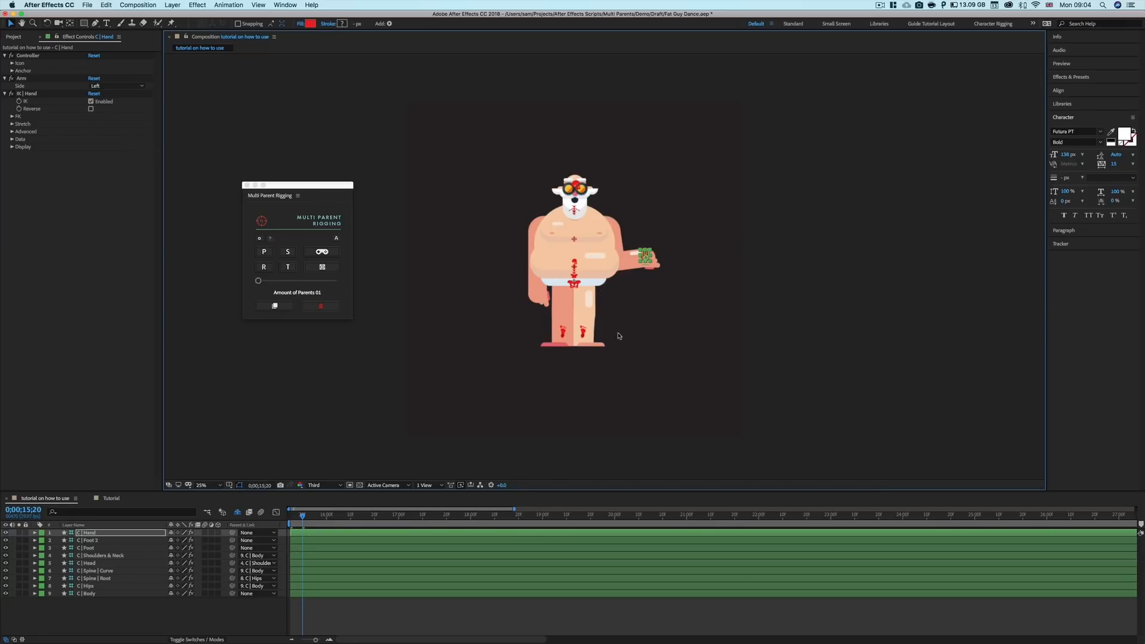
key("super+z")
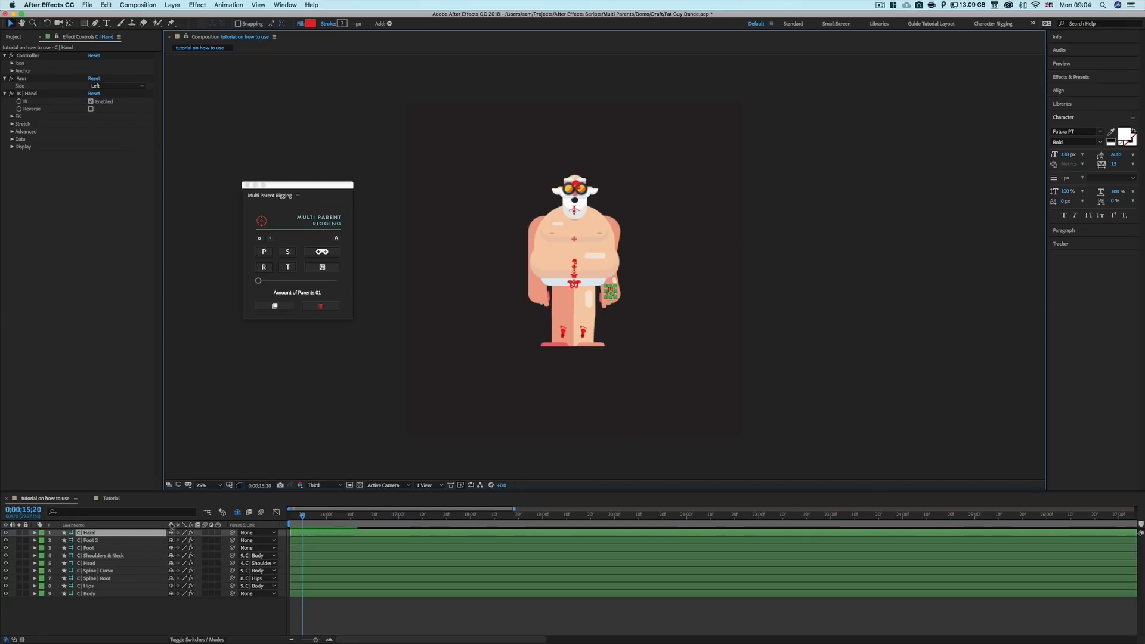
Create one parent on the C | Hand layer with access to the position property.
left_click(90, 534)
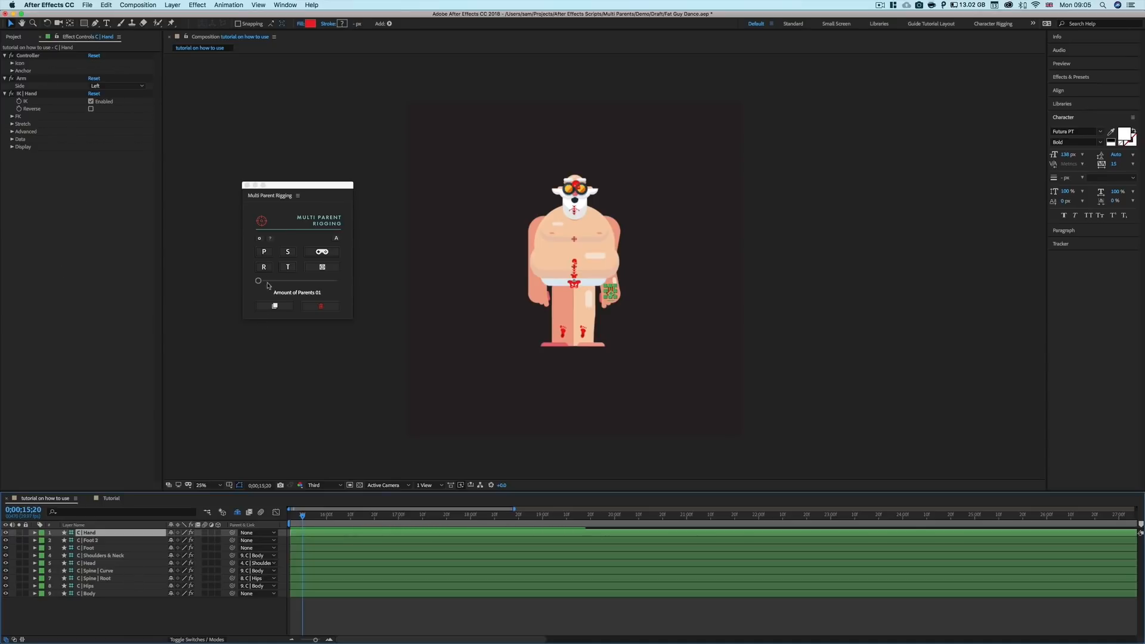
left_click(267, 256)
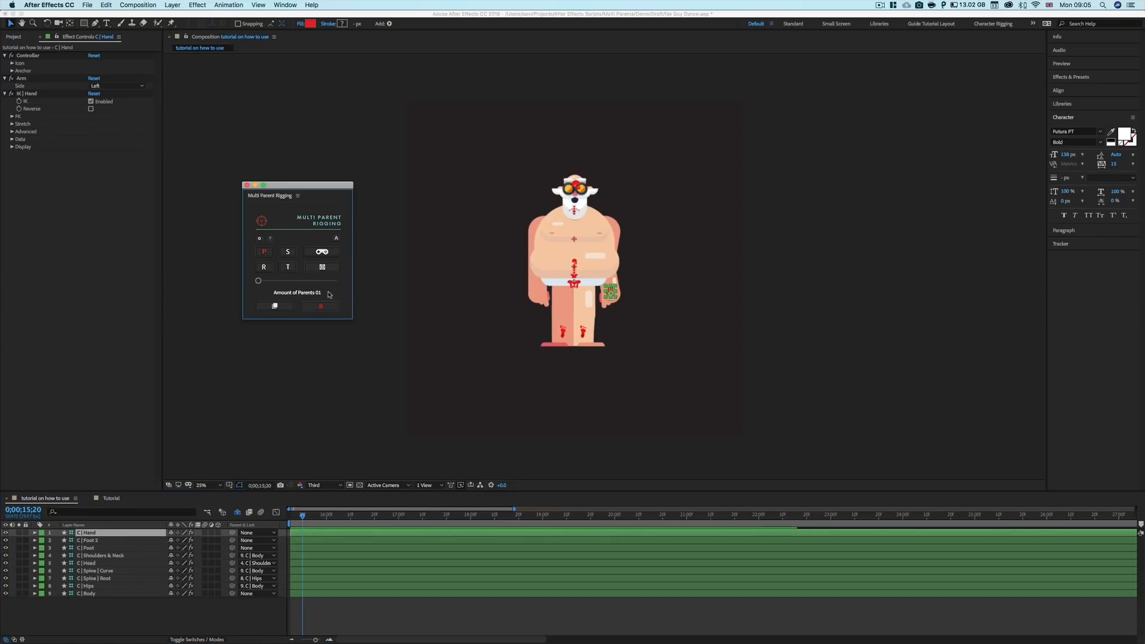
left_click(275, 308)
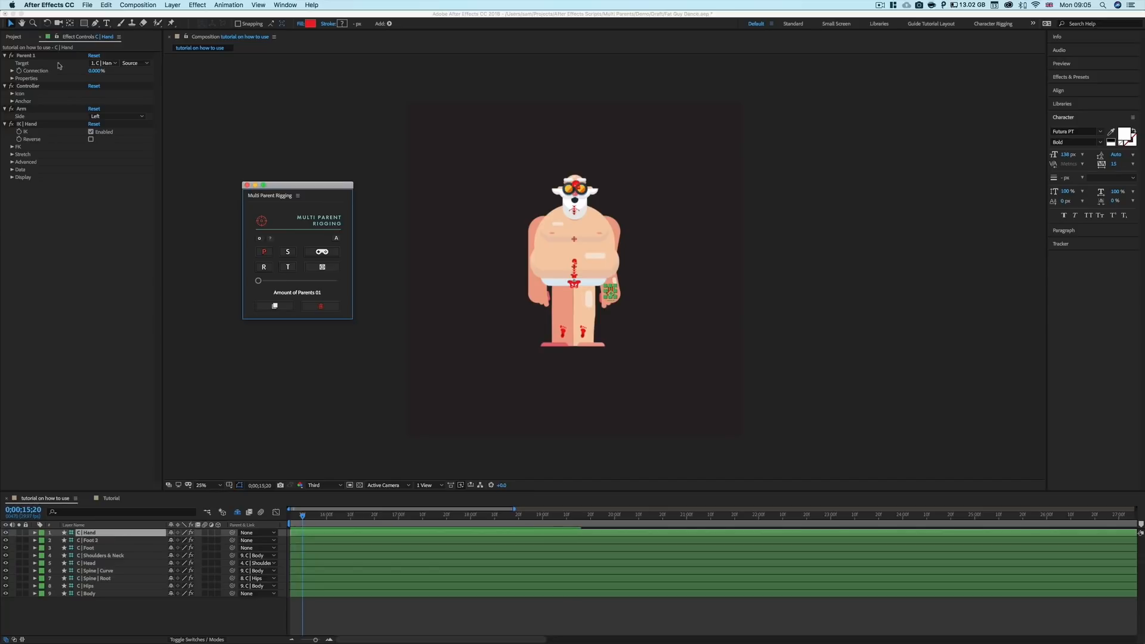
Examine the Parent 1 effect's target layer choices, connection slider and available properties on the C | Hand layer.
left_click(106, 64)
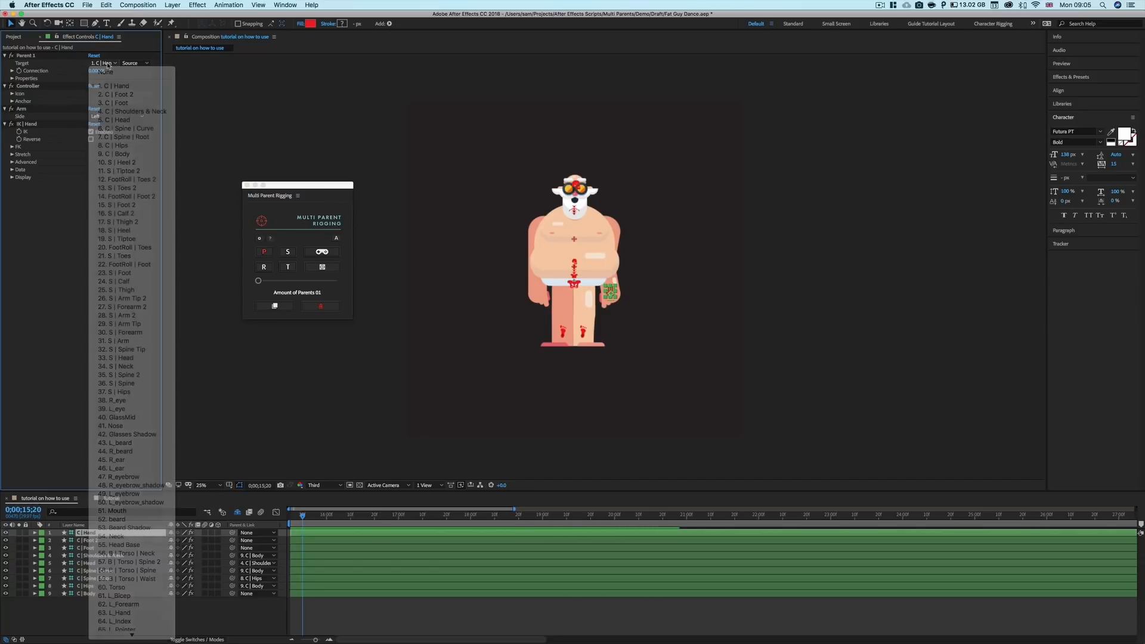
left_click(107, 64)
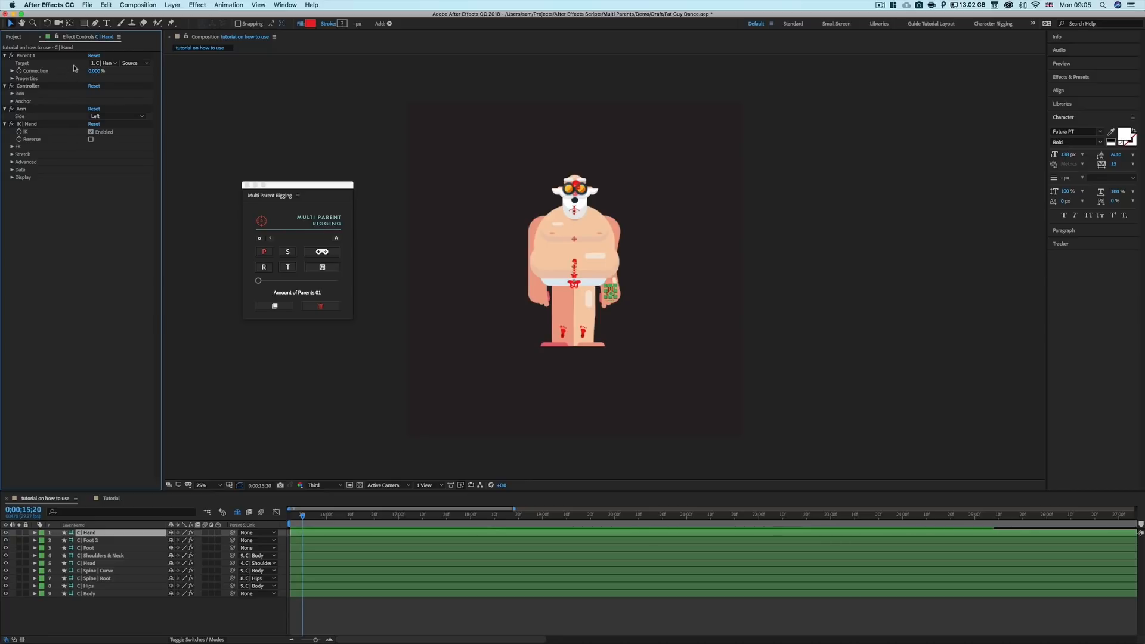
left_click(104, 63)
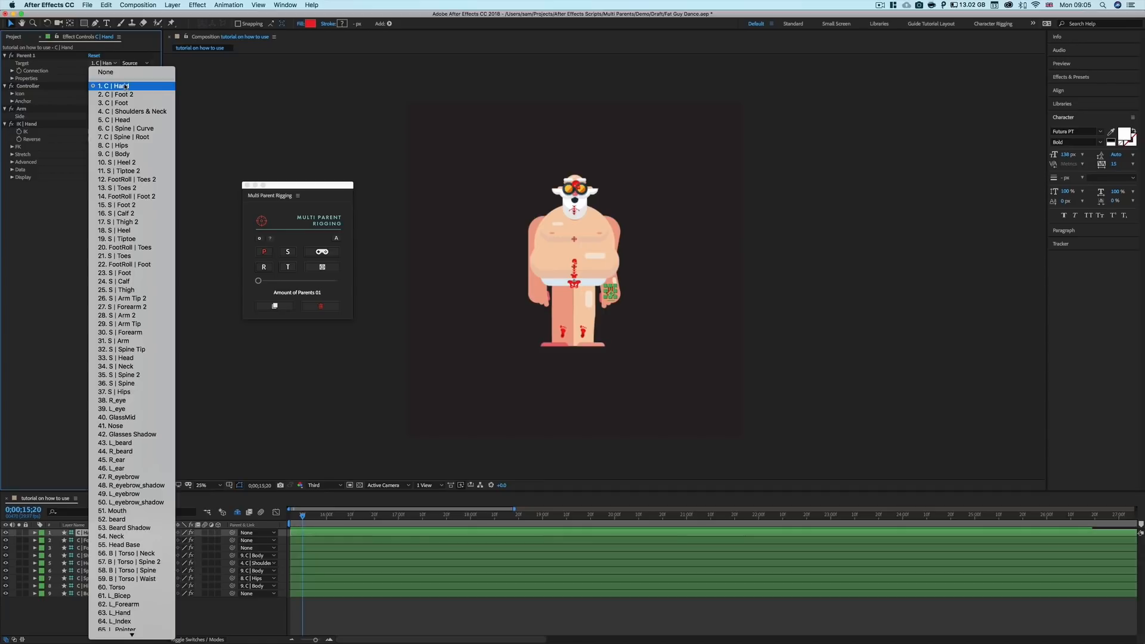
left_click(125, 86)
left_click(12, 70)
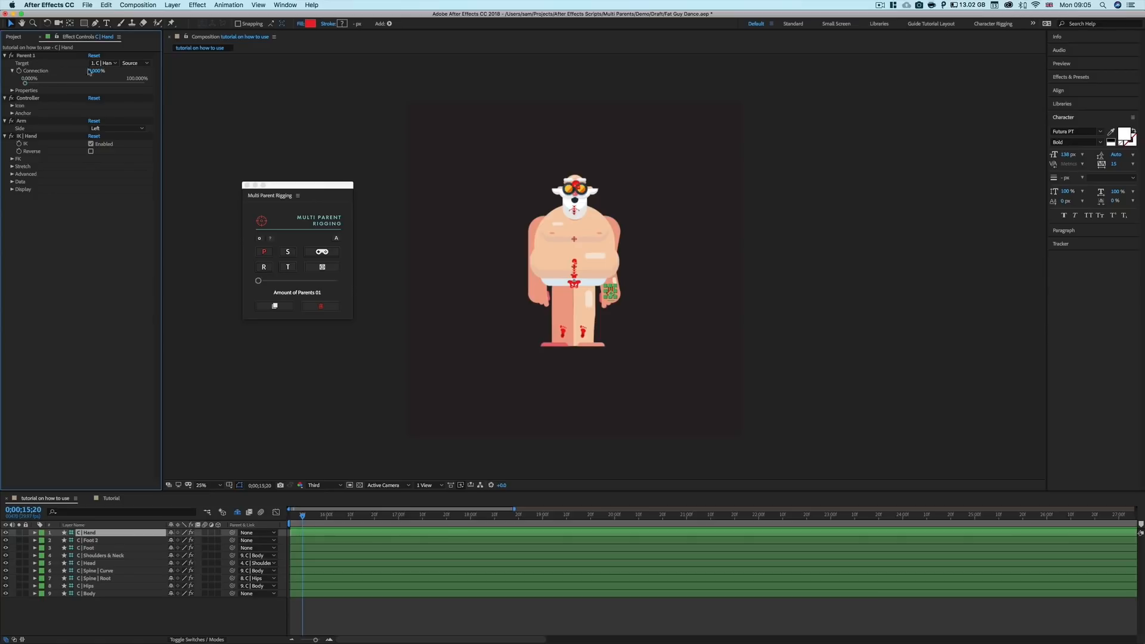
left_click(107, 64)
left_click(68, 90)
left_click(11, 91)
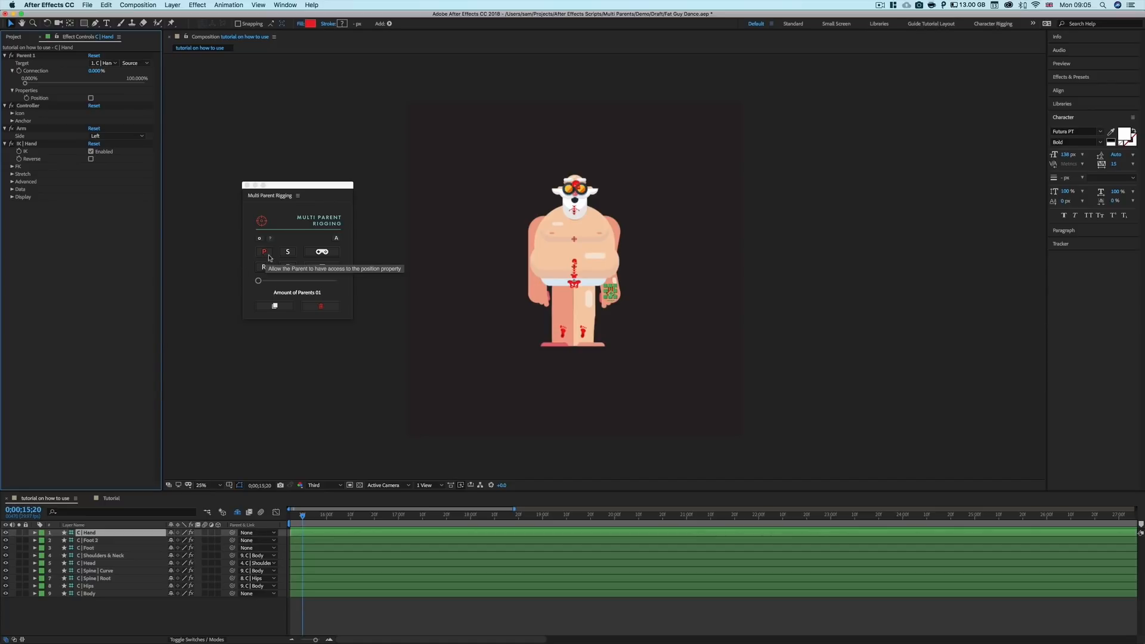
Replace the parent on C | Hand with one that also controls scale and rotation, and show its properties.
left_click(291, 256)
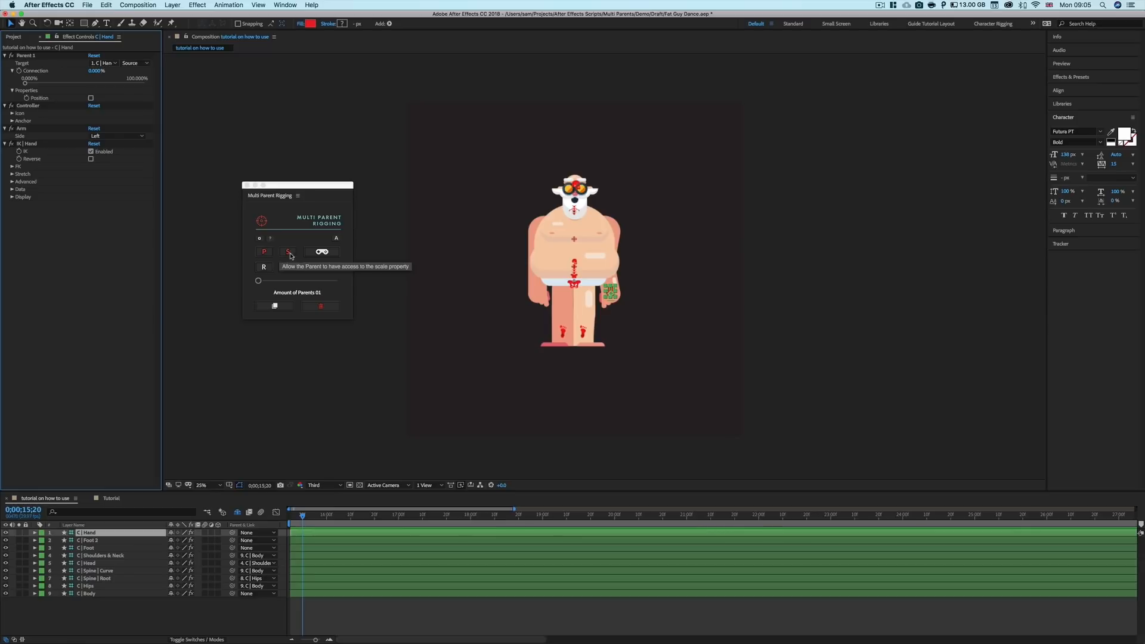
left_click(266, 268)
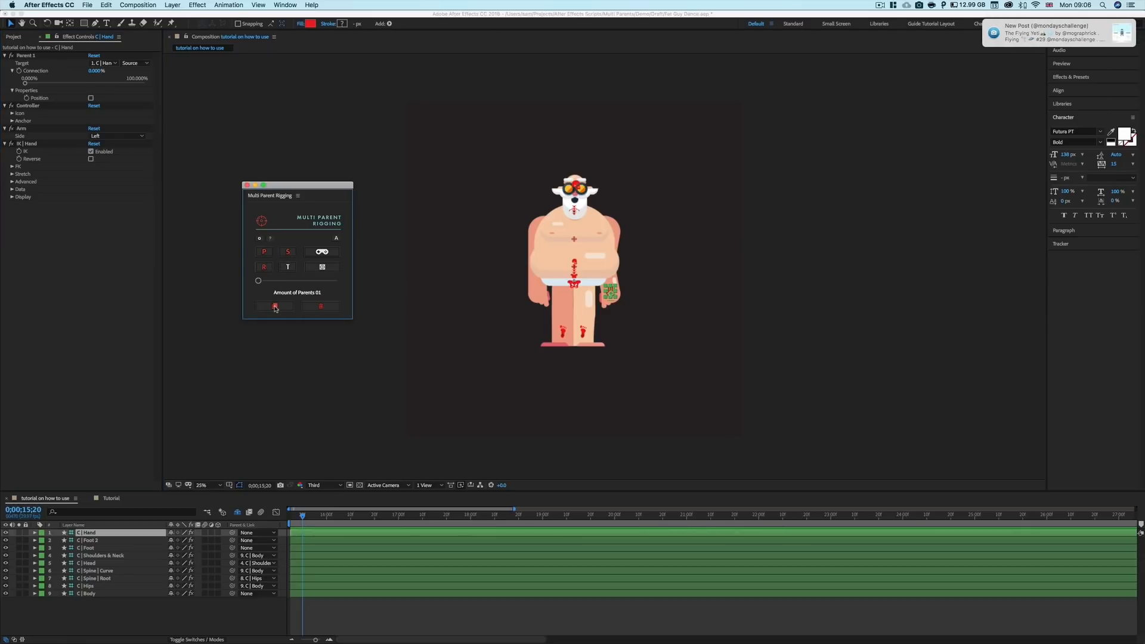
left_click(275, 307)
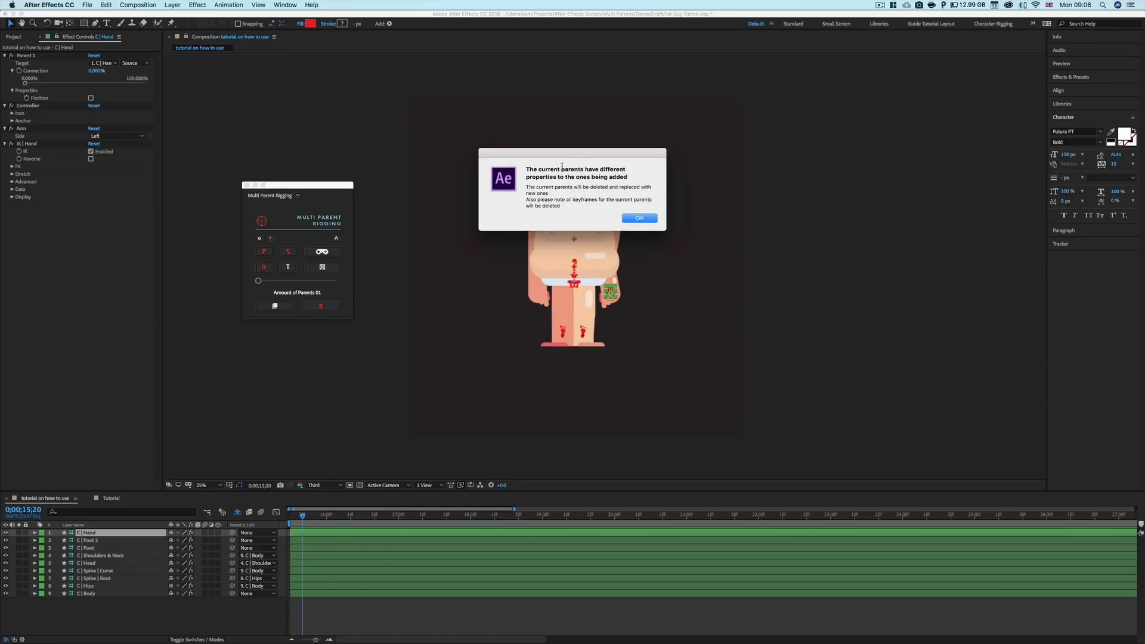
left_click_drag(562, 167, 473, 129)
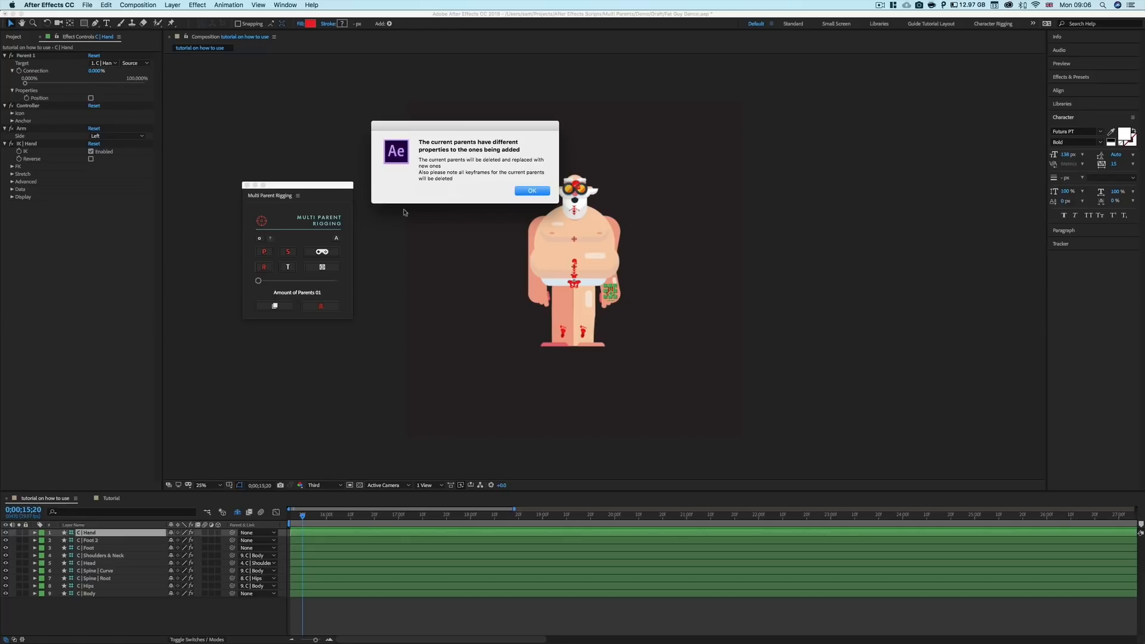
left_click(532, 191)
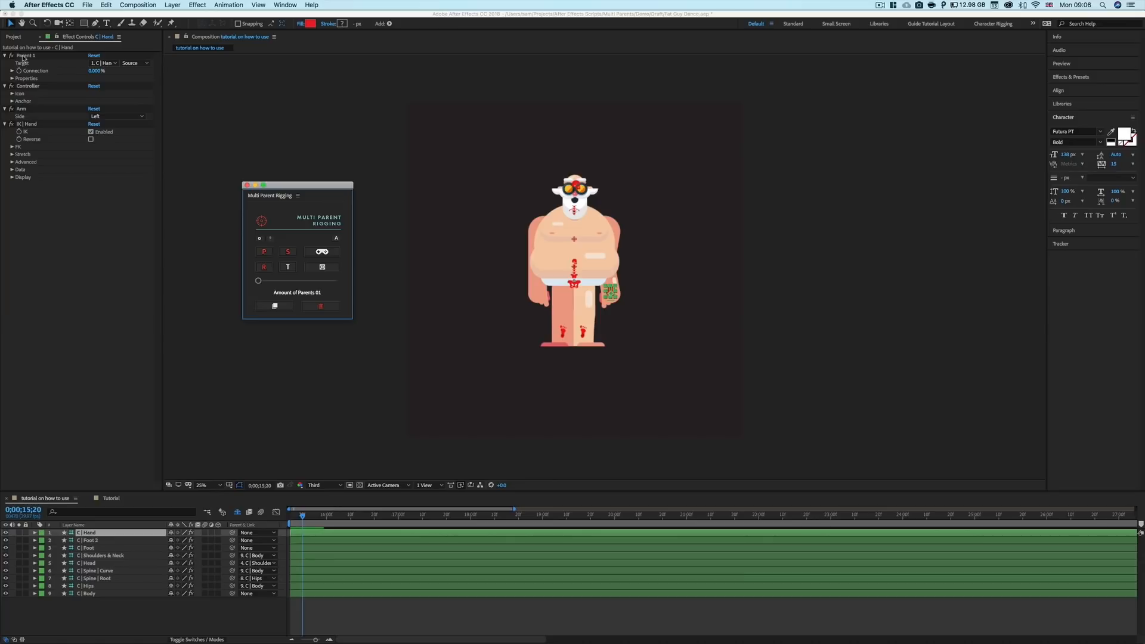
left_click(12, 79)
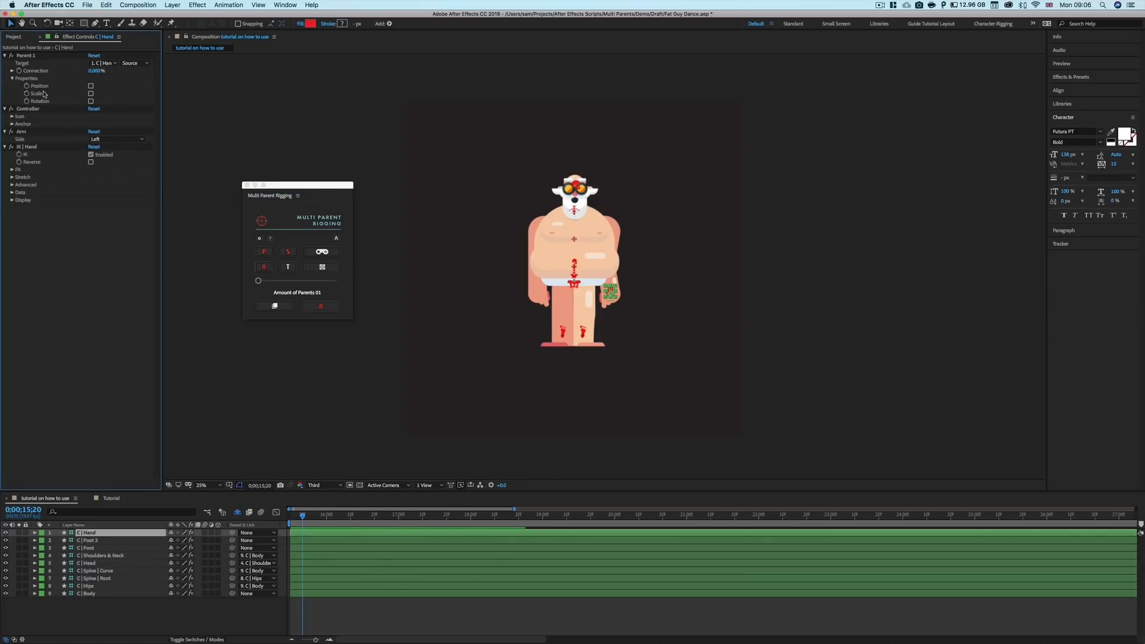
Add opacity to the parented properties, replace the existing parent on C | Hand, and show its properties.
left_click(288, 268)
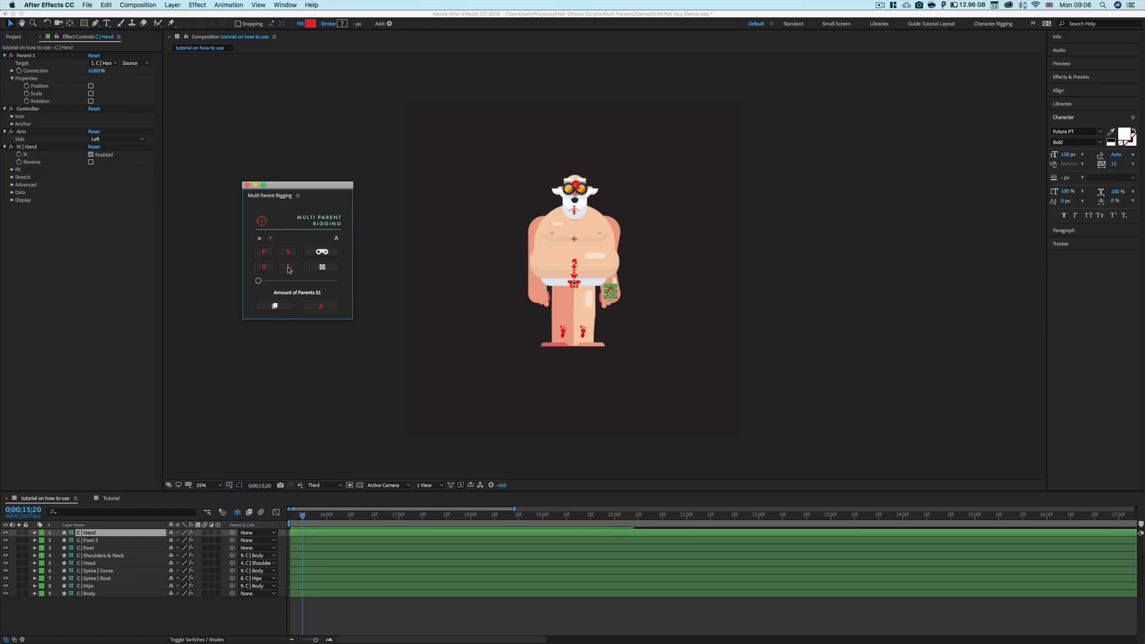
left_click(275, 306)
left_click(637, 219)
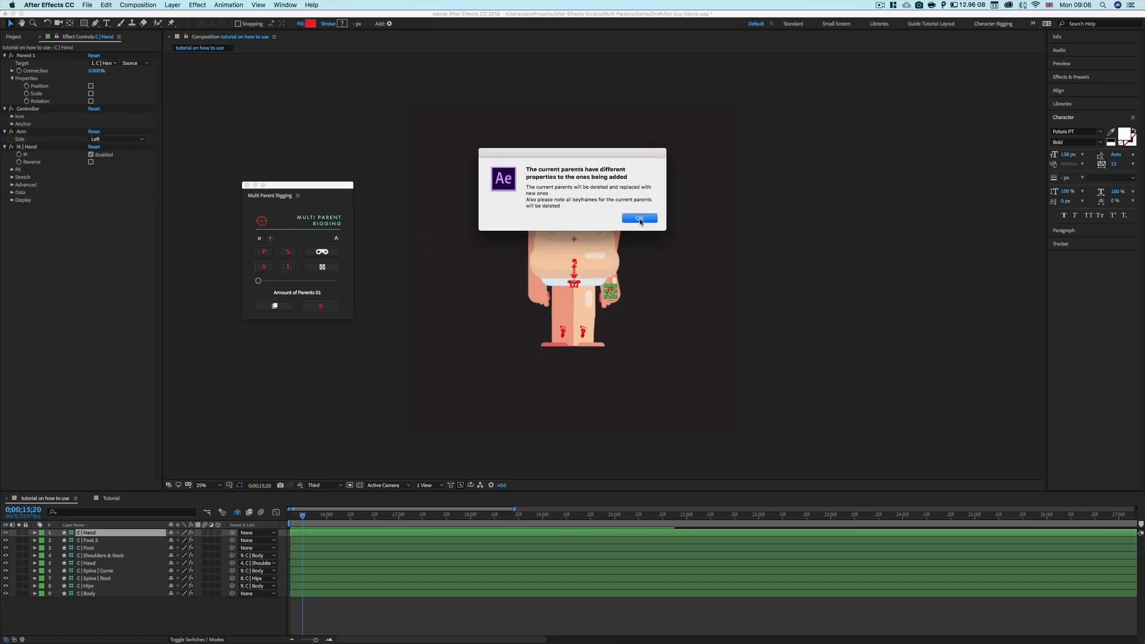
left_click(12, 78)
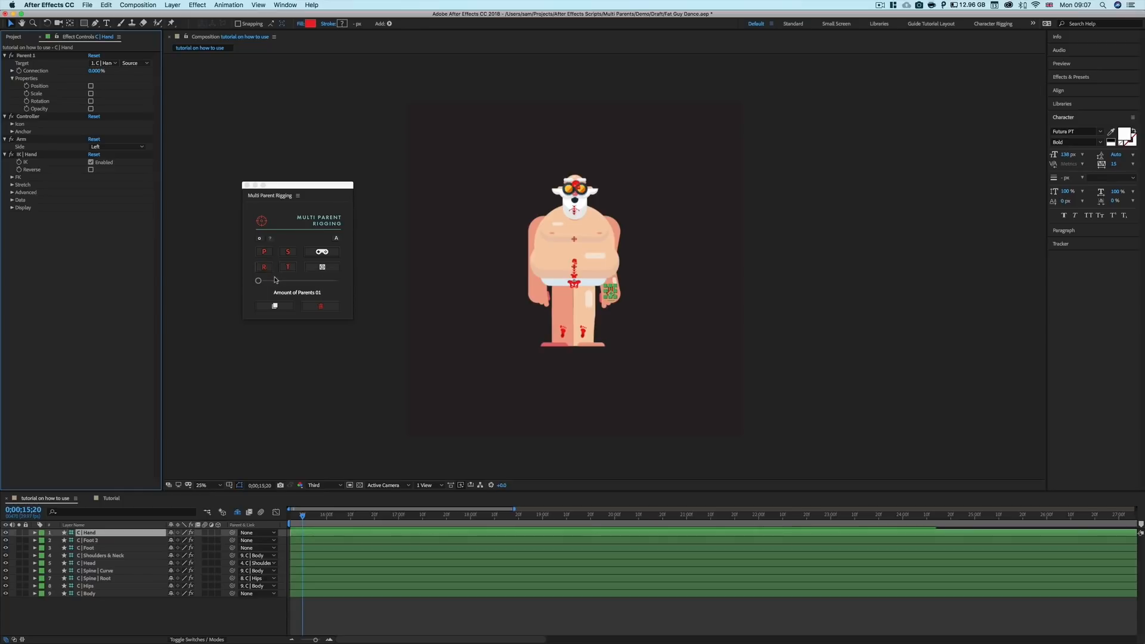
Set the amount of parents to 03, create them on C | Hand, and show Parent 1's properties.
left_click(257, 281)
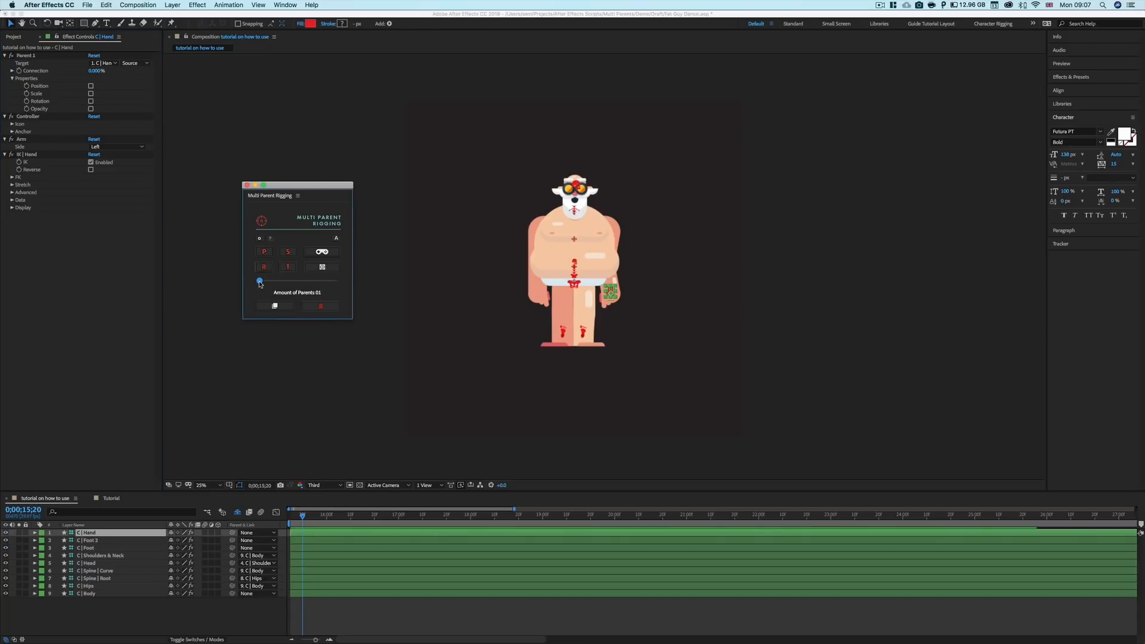
left_click_drag(254, 283, 285, 281)
left_click_drag(286, 282, 279, 281)
left_click(276, 307)
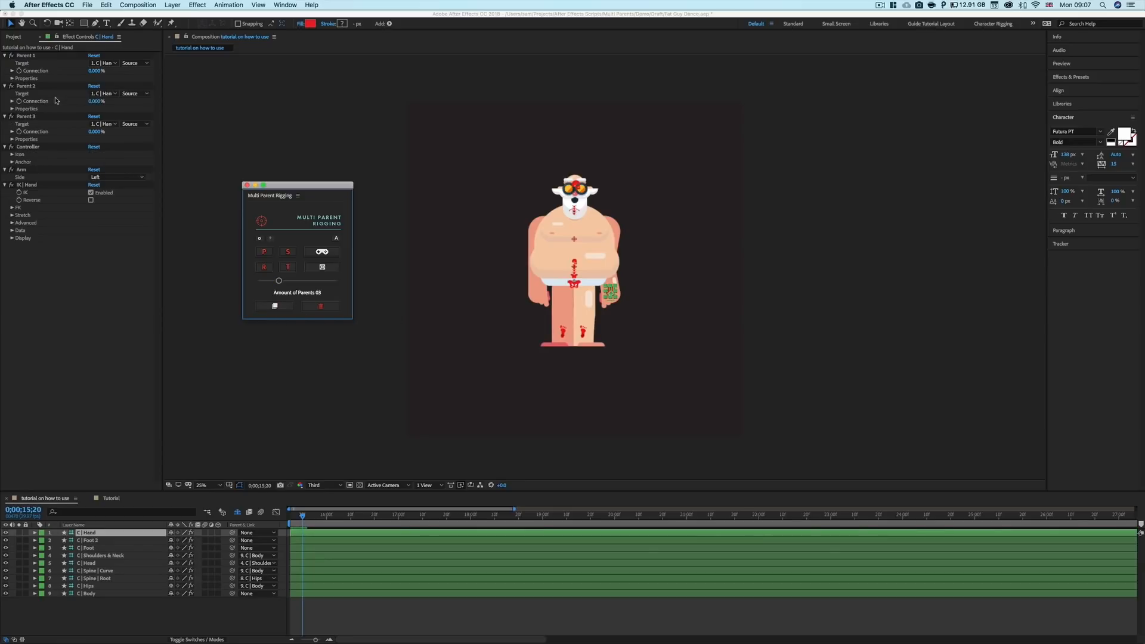
left_click(13, 78)
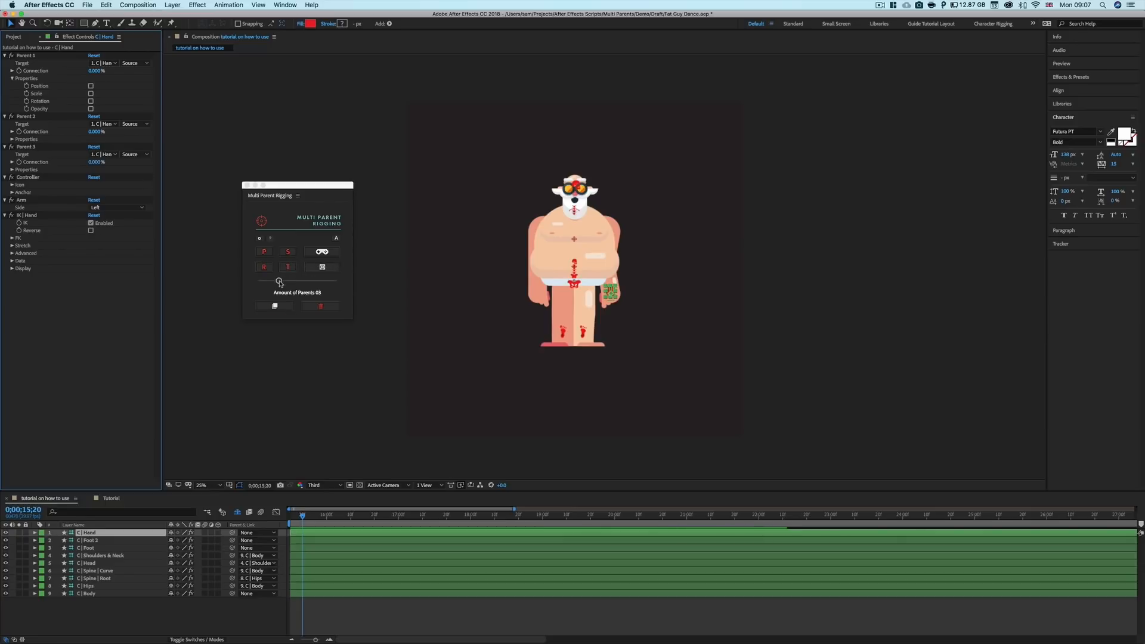
Increase the parents on C | Hand to nine and reduce them to two.
mouse_move(279, 280)
left_mouse_down()
mouse_move(331, 282)
mouse_move(264, 281)
left_mouse_up()
left_click(277, 305)
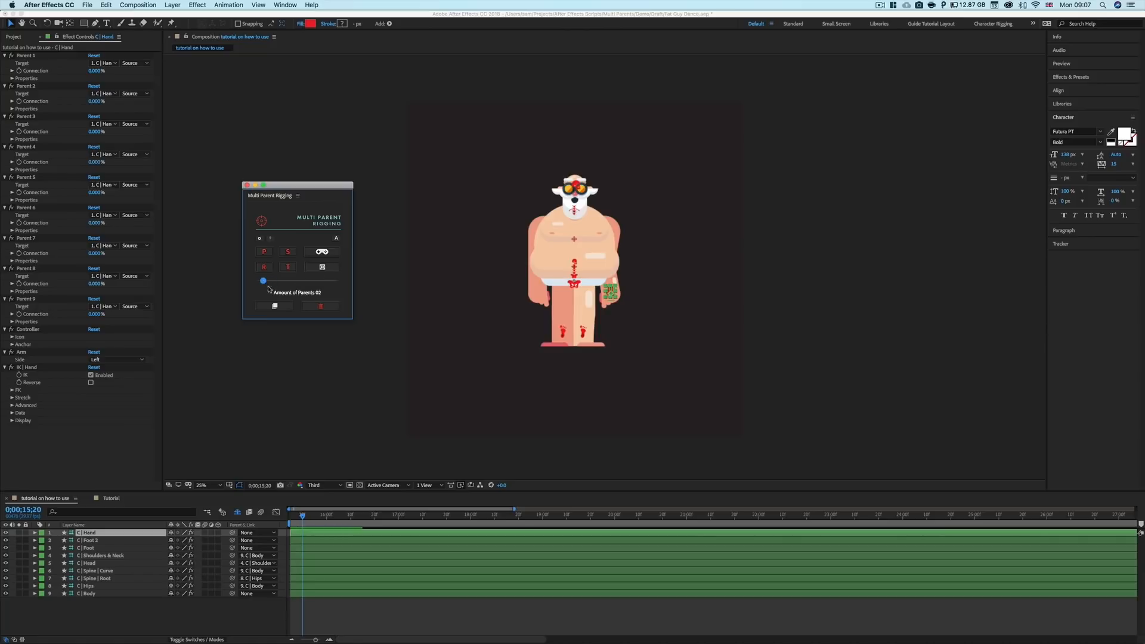
left_click(273, 305)
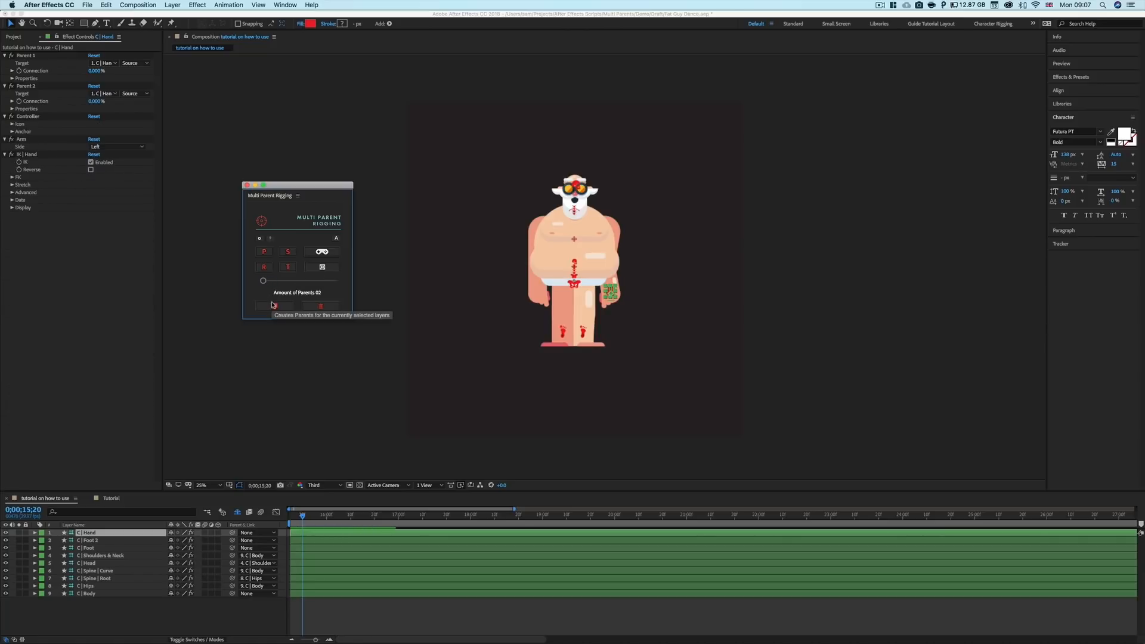
Replace the parents on C | Hand with five that control only position and opacity.
left_click(265, 268)
left_click(288, 255)
left_click_drag(264, 280, 297, 281)
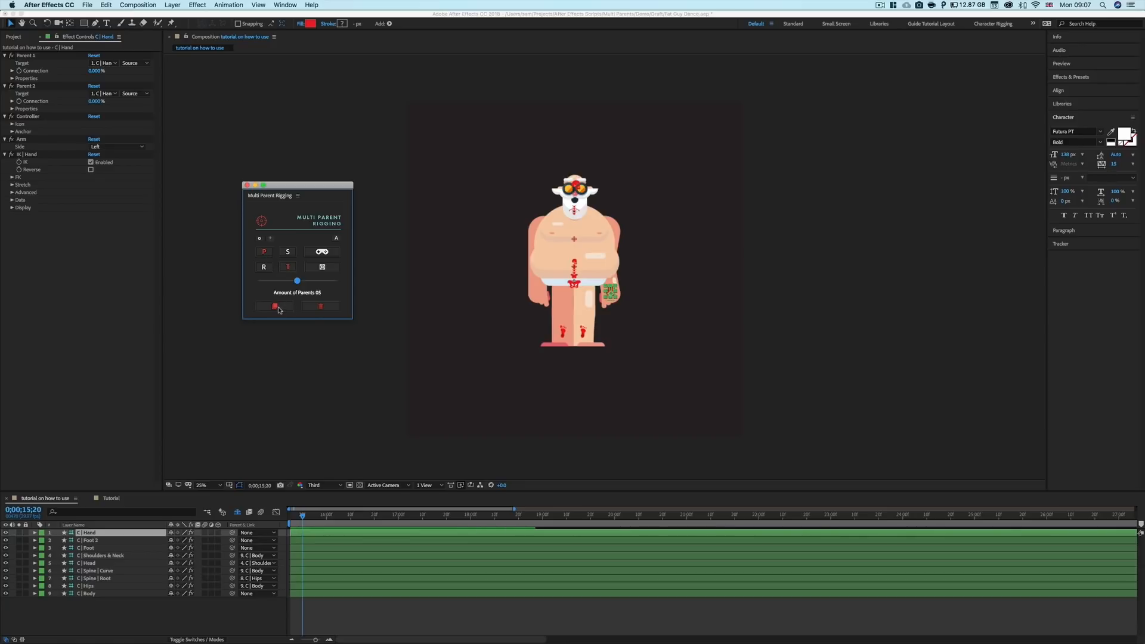
left_click(276, 307)
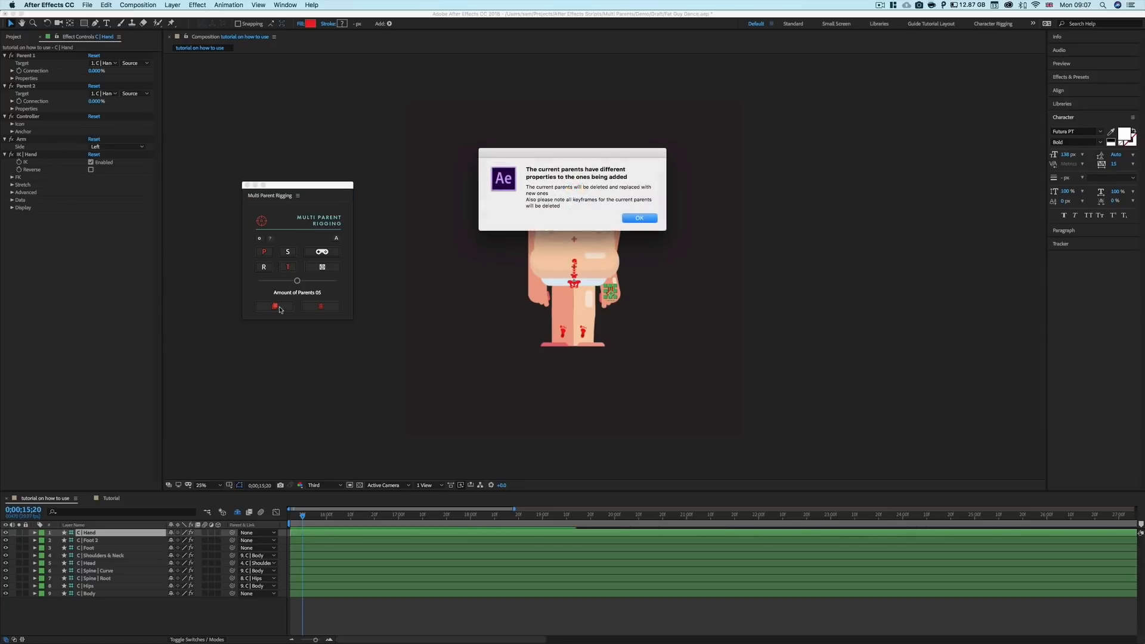
left_click(639, 219)
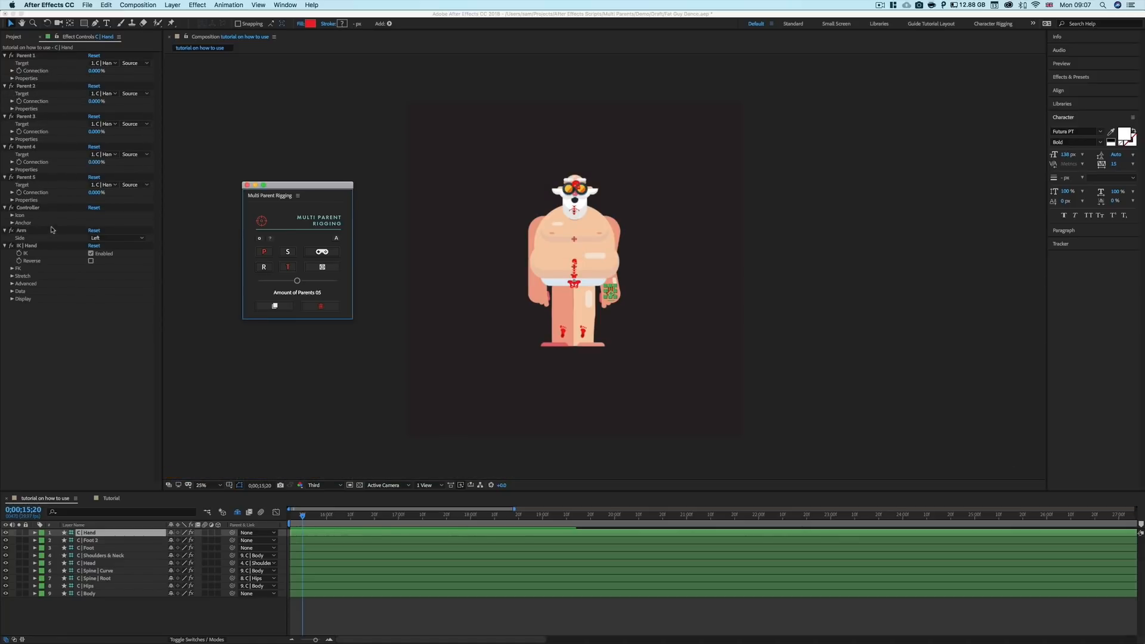
Show the properties of all five parents on C | Hand, from Parent 5 up to Parent 1.
left_click(13, 200)
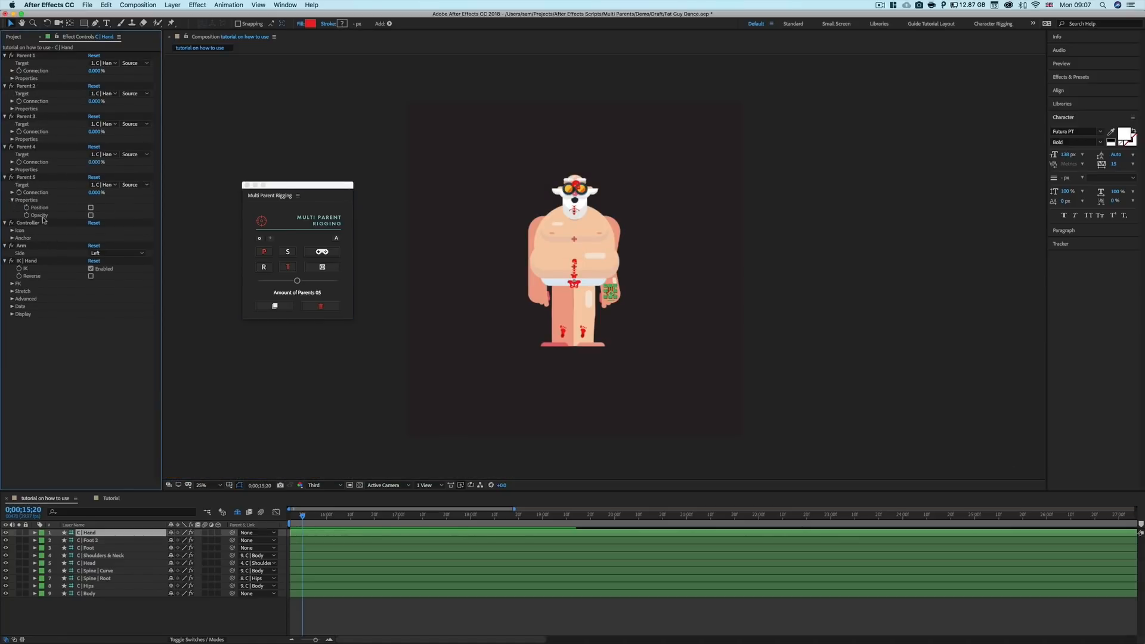
left_click(12, 170)
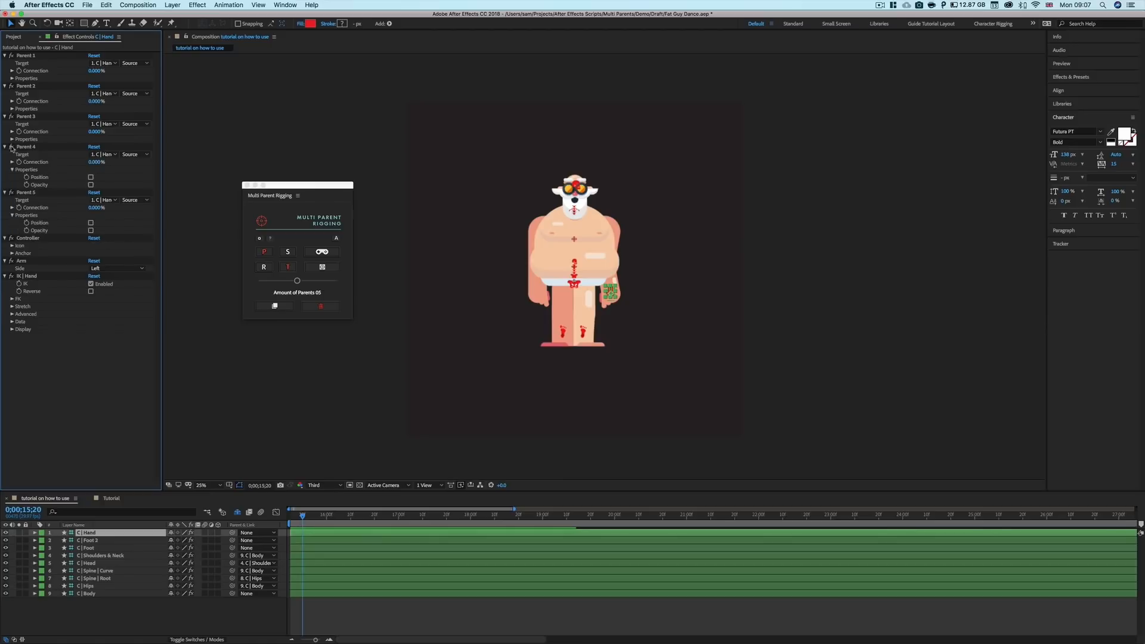
left_click(11, 139)
left_click(12, 108)
left_click(12, 78)
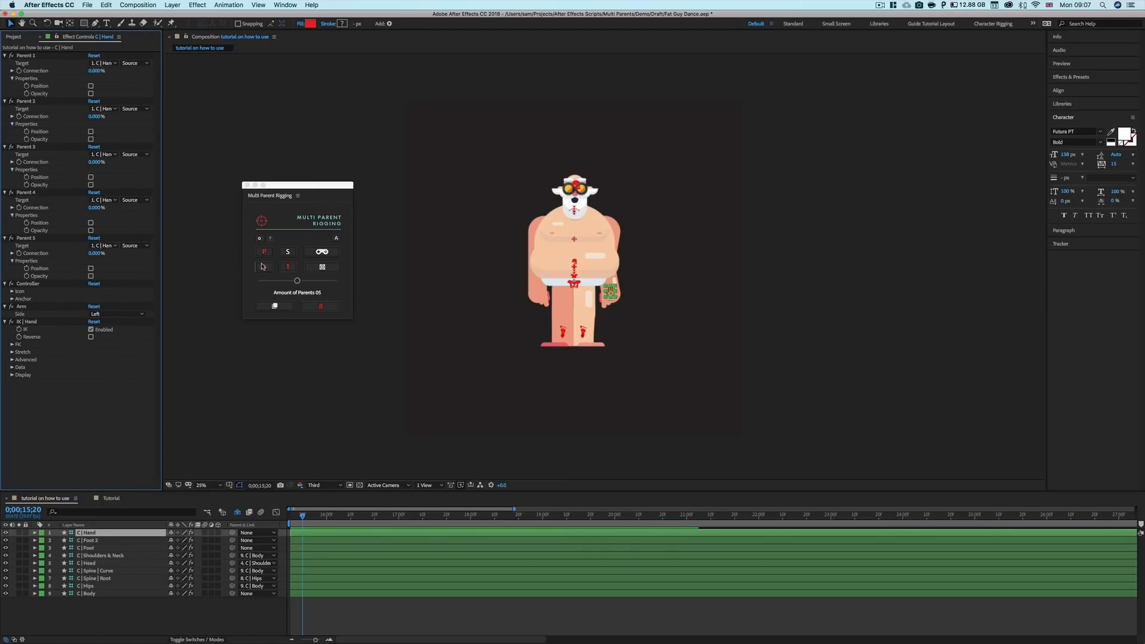
Replace the parents on C | Hand with two that control position, scale, rotation and opacity, and show their properties.
left_click(285, 267)
left_click_drag(297, 281, 267, 281)
left_click(272, 306)
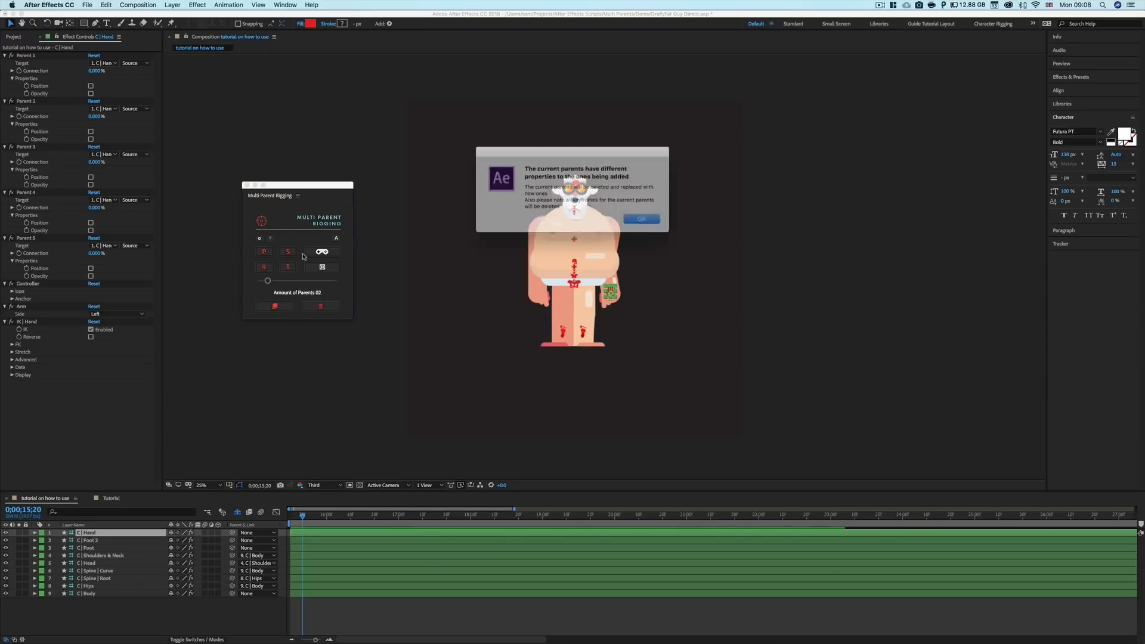
left_click(638, 219)
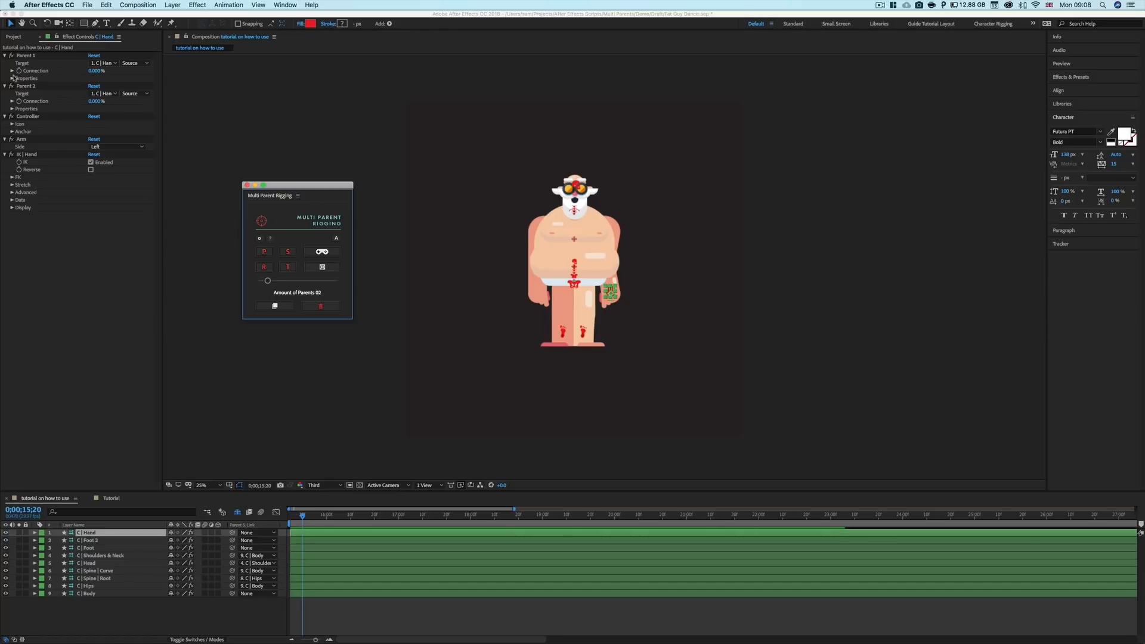
left_click(18, 116)
left_click(12, 140)
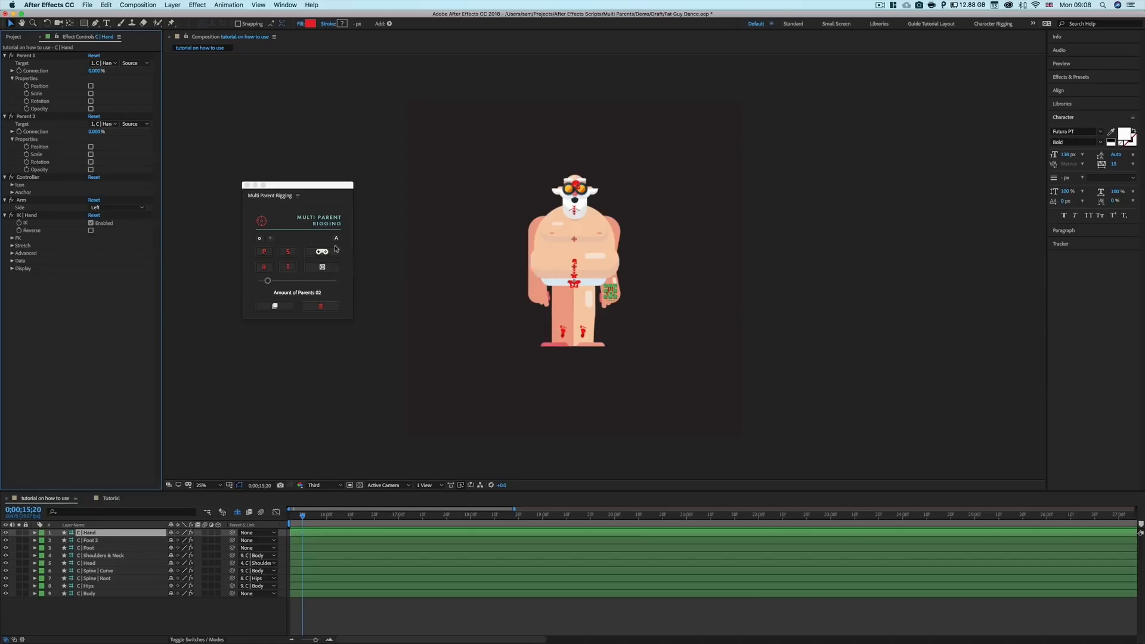
Show the Position expression on C | Hand, and remove all parents from the layer.
left_click(92, 533)
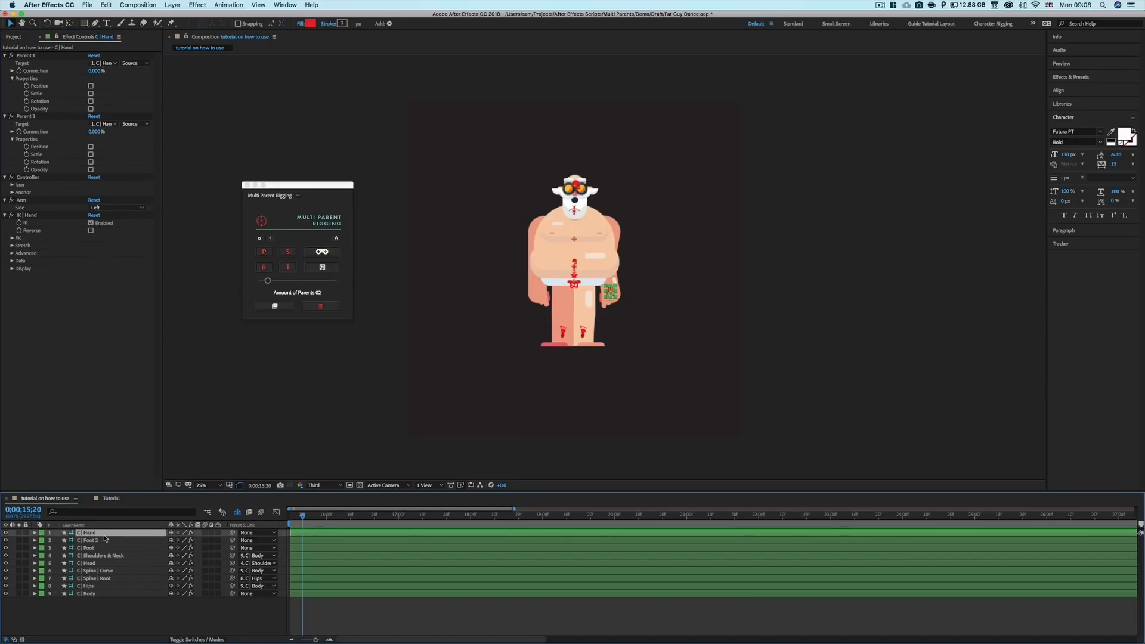
key("p")
left_click(50, 540)
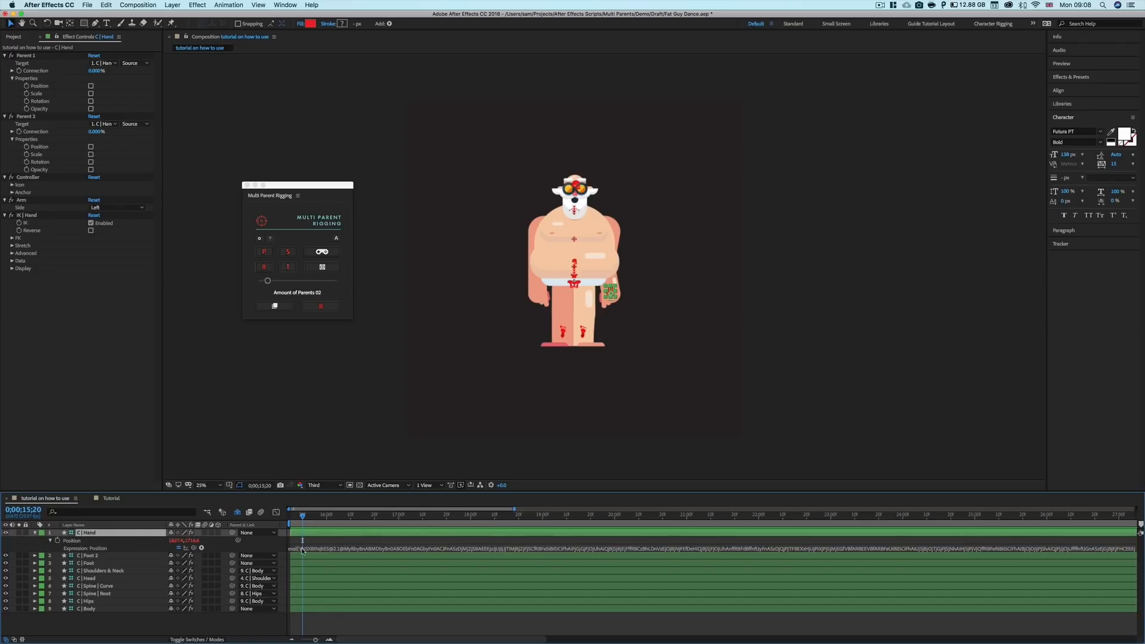
left_click(321, 305)
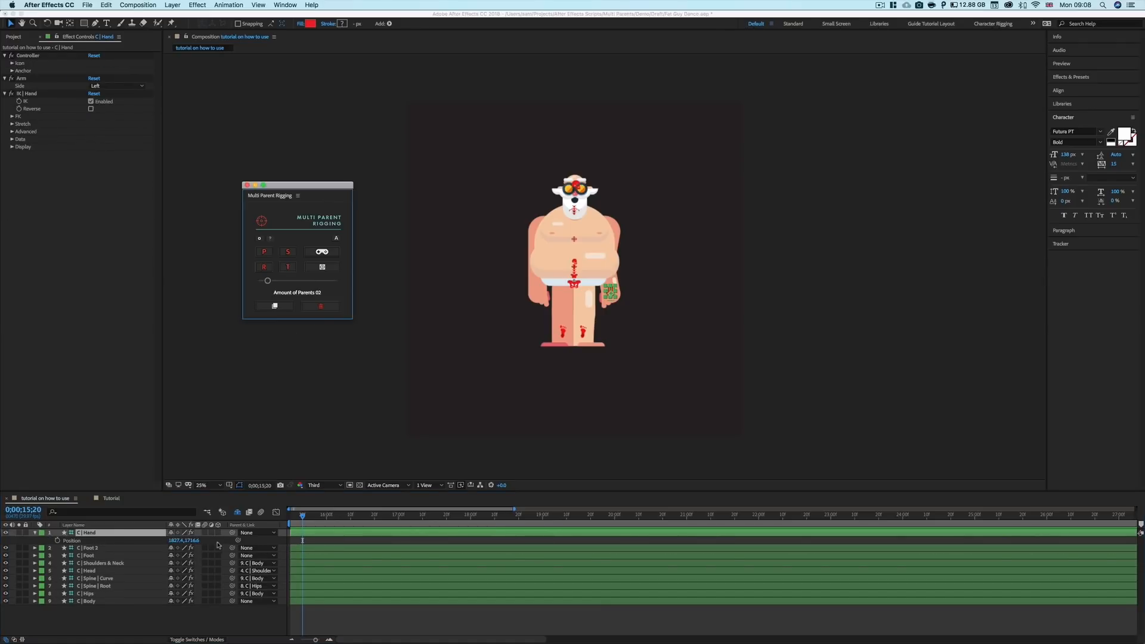
Add the expression wiggle(10,10); to C | Hand's Position, and scrub the timeline to check the motion.
left_click(57, 540, "alt")
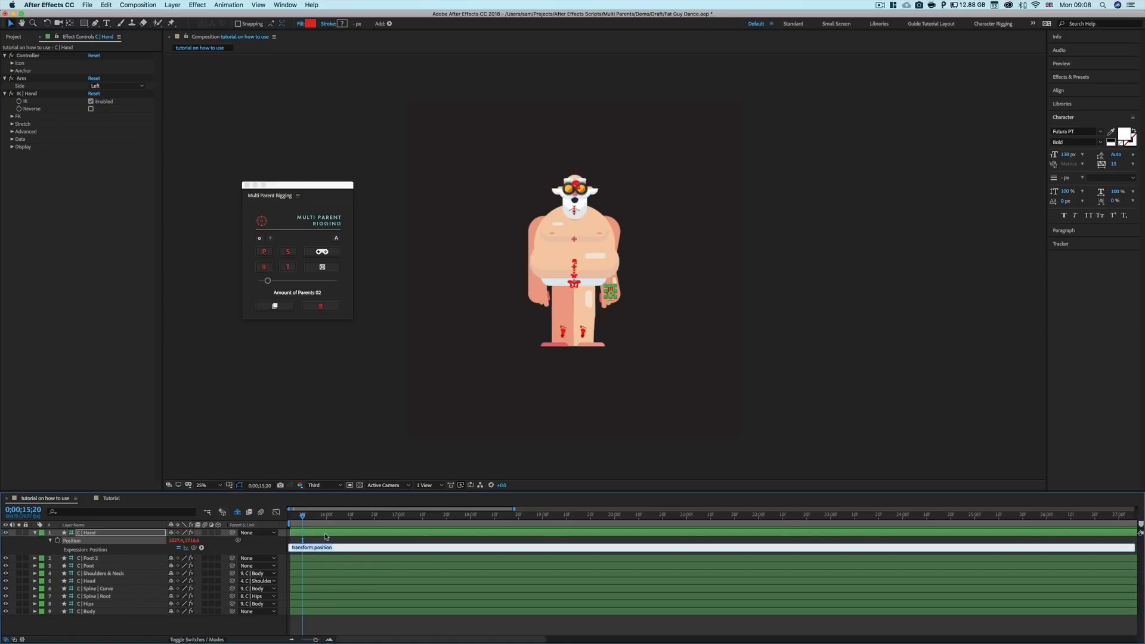
type("wiggle(10,10);")
left_click(319, 538)
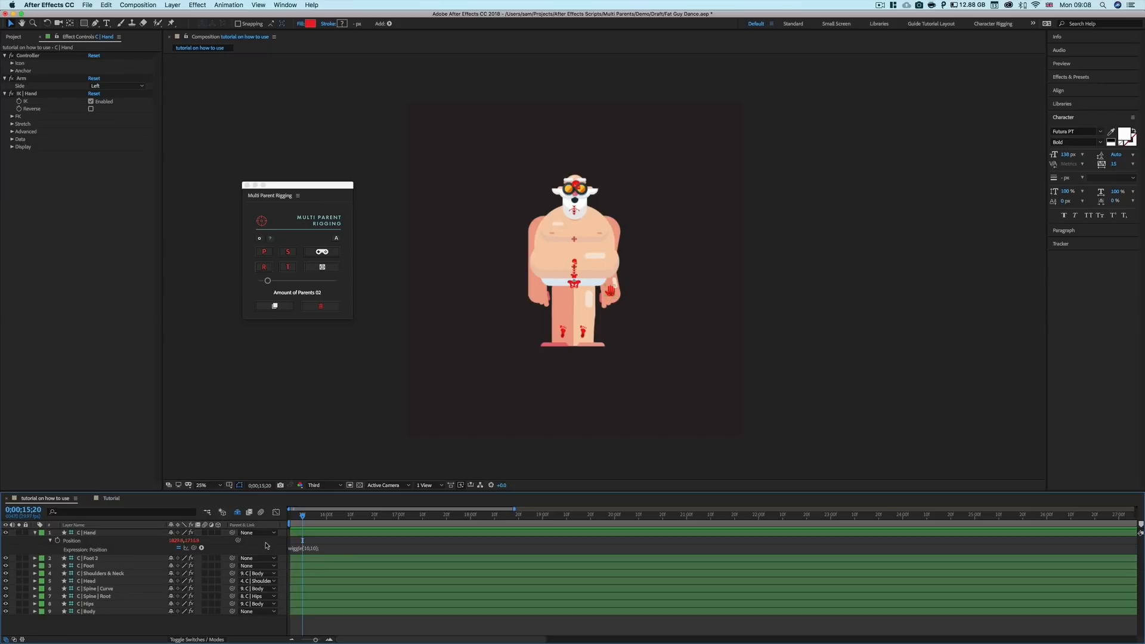
left_click(298, 521)
mouse_move(298, 521)
left_mouse_down()
mouse_move(356, 521)
mouse_move(300, 522)
left_mouse_up()
left_click(423, 527)
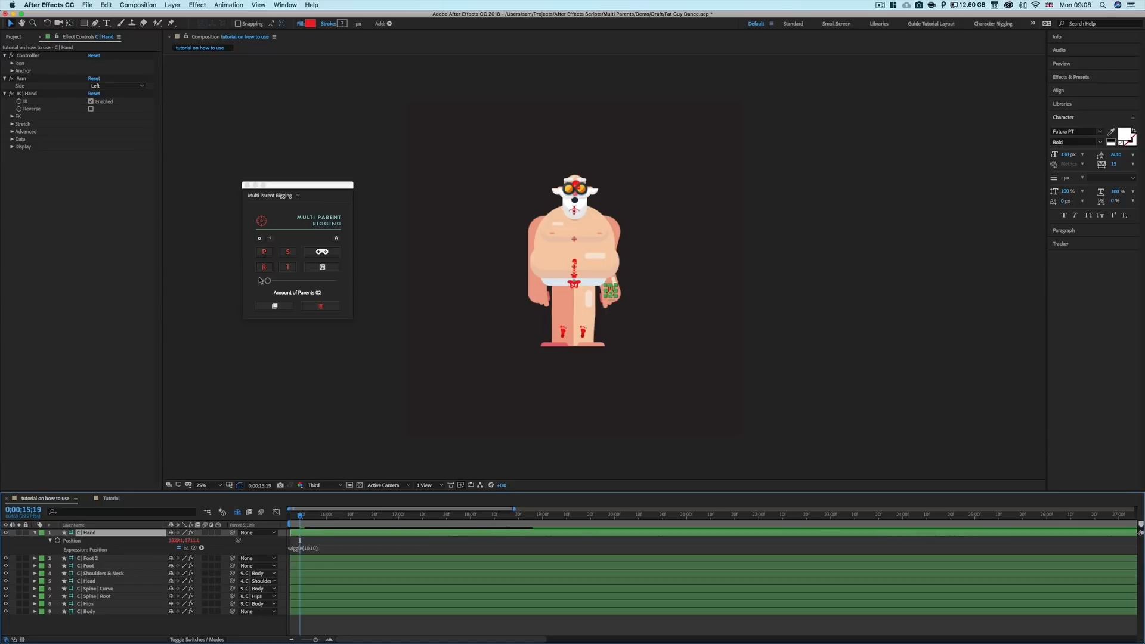
Create two parents for C | Hand with the separate controller option enabled, and inspect Parent 1 and Parent 2 on the controller layer.
left_click(319, 255)
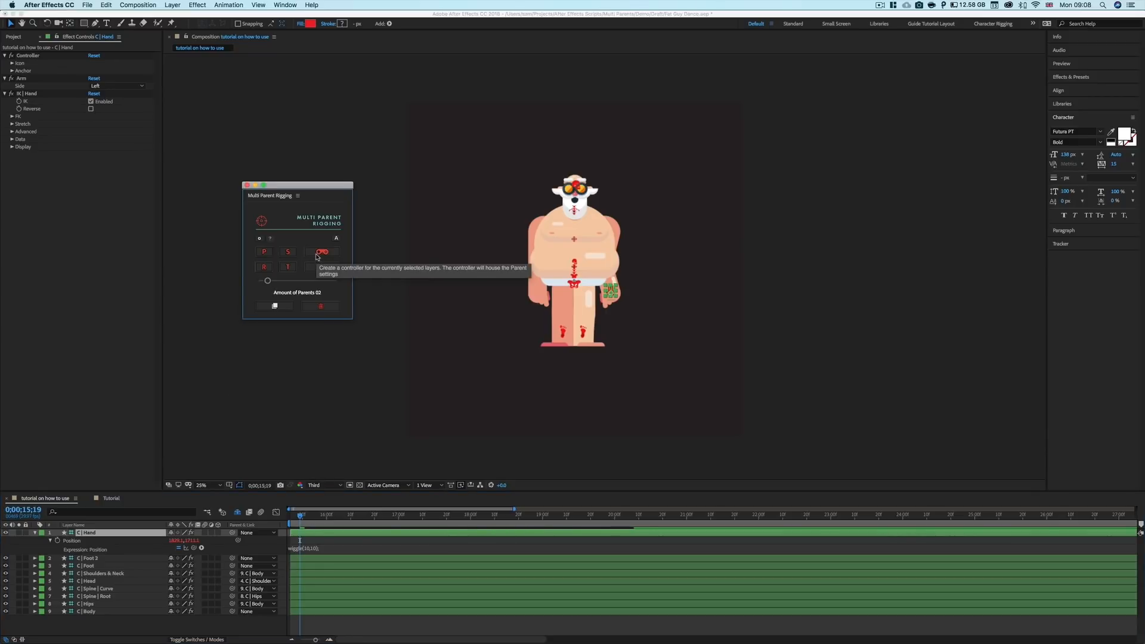
left_click(275, 306)
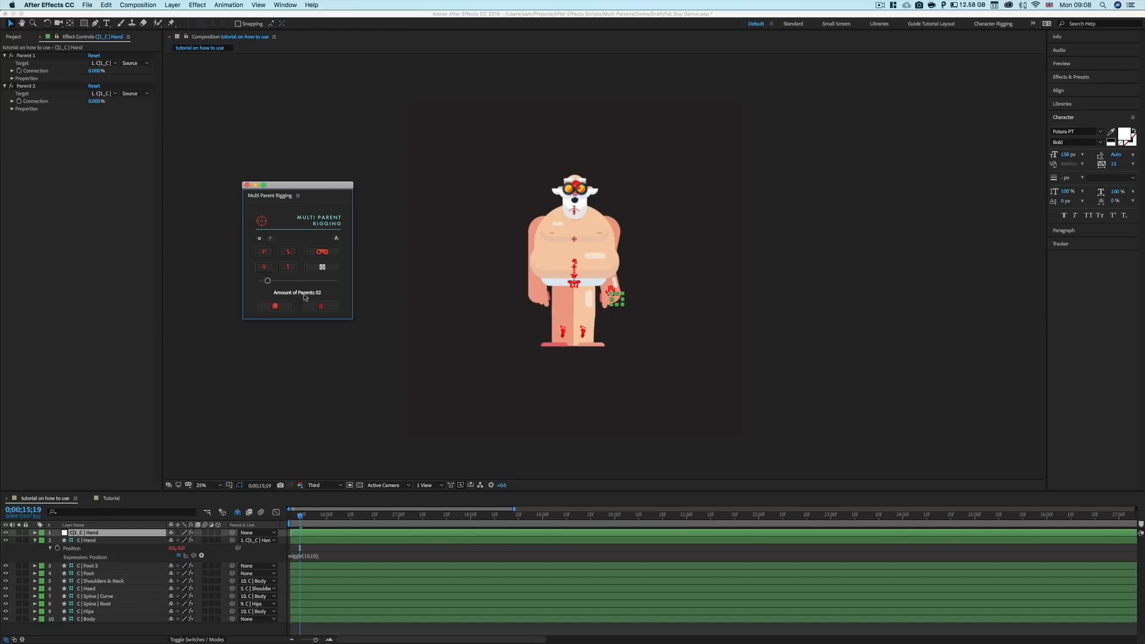
left_click(94, 534)
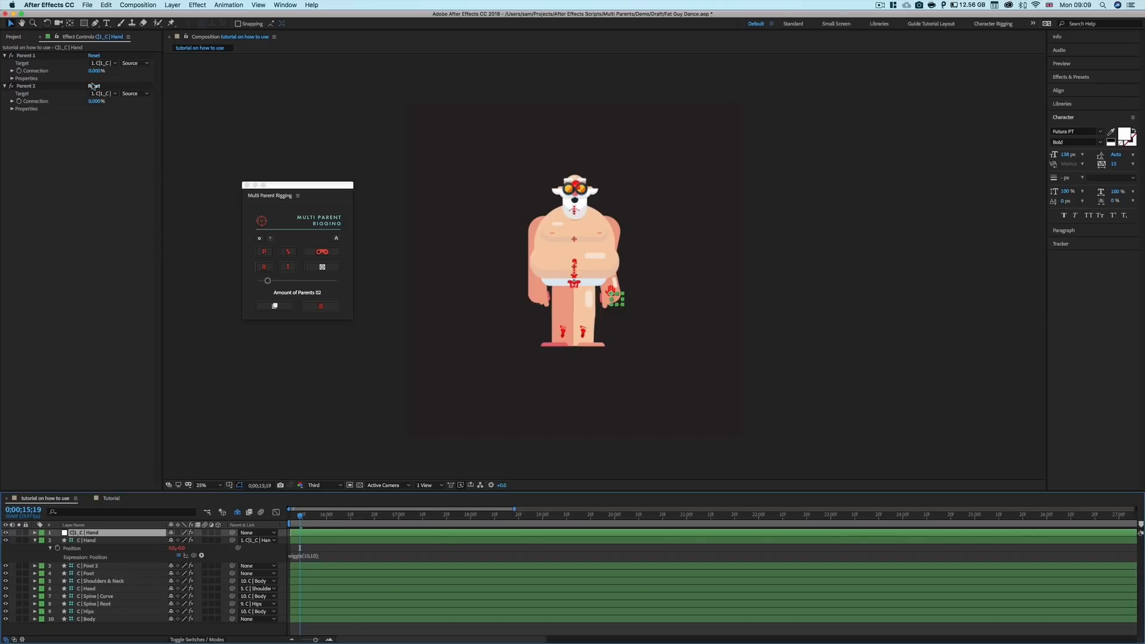
left_click(30, 57)
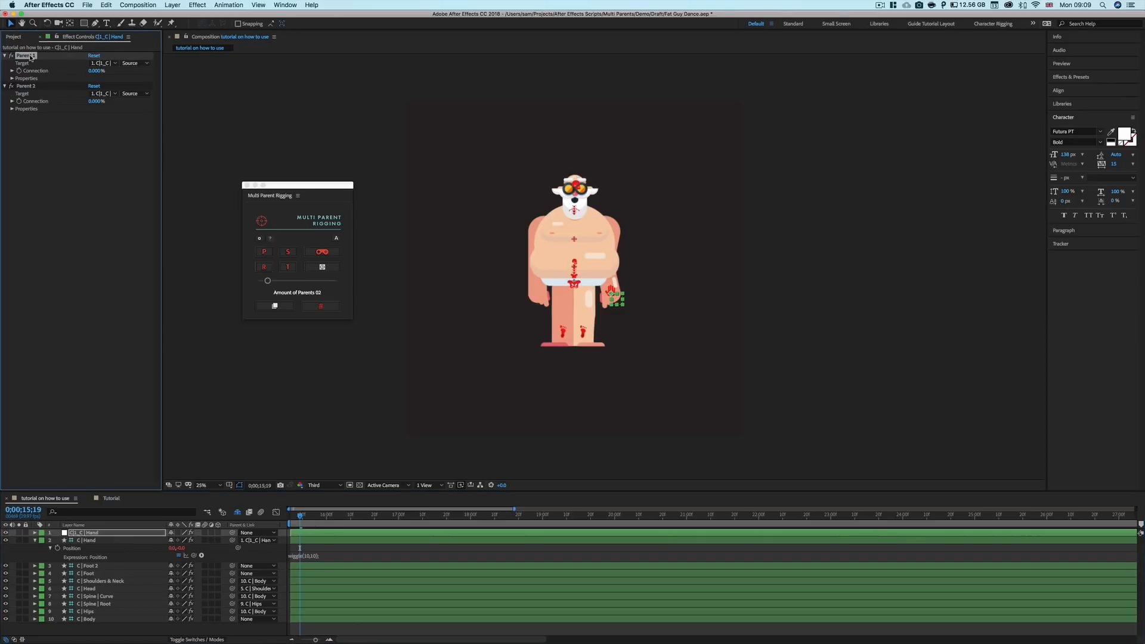
left_click(35, 86)
left_click(12, 71)
left_click(12, 70)
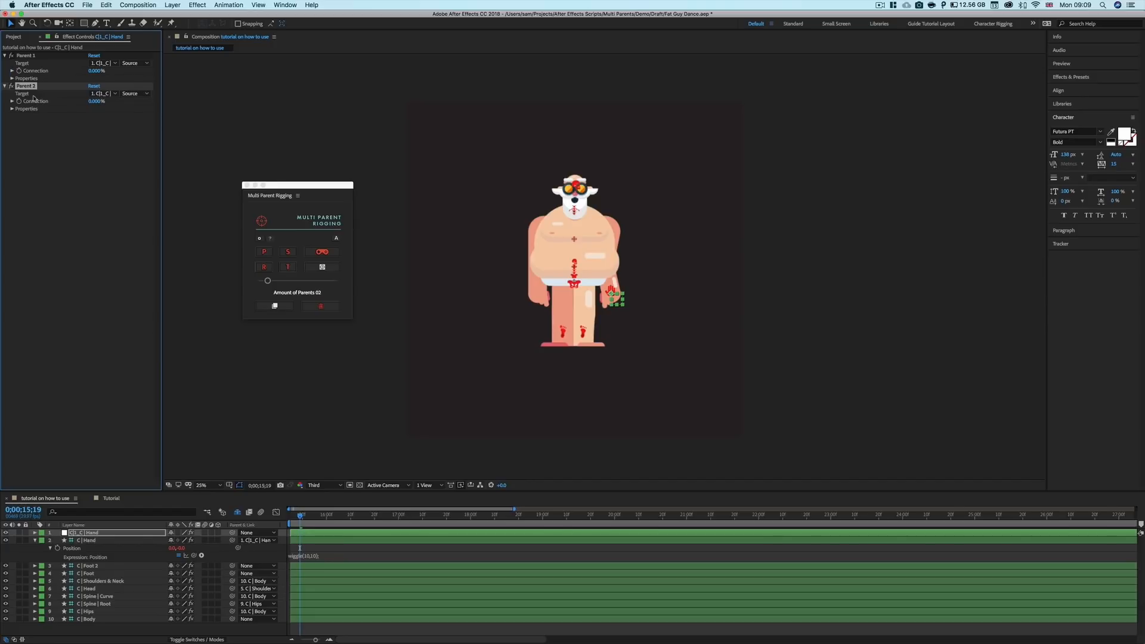
Compare the effects on C | Hand and its controller, and increase the amount of parents for C | Hand to 06.
mouse_move(300, 516)
left_mouse_down()
mouse_move(344, 517)
mouse_move(296, 519)
left_mouse_up()
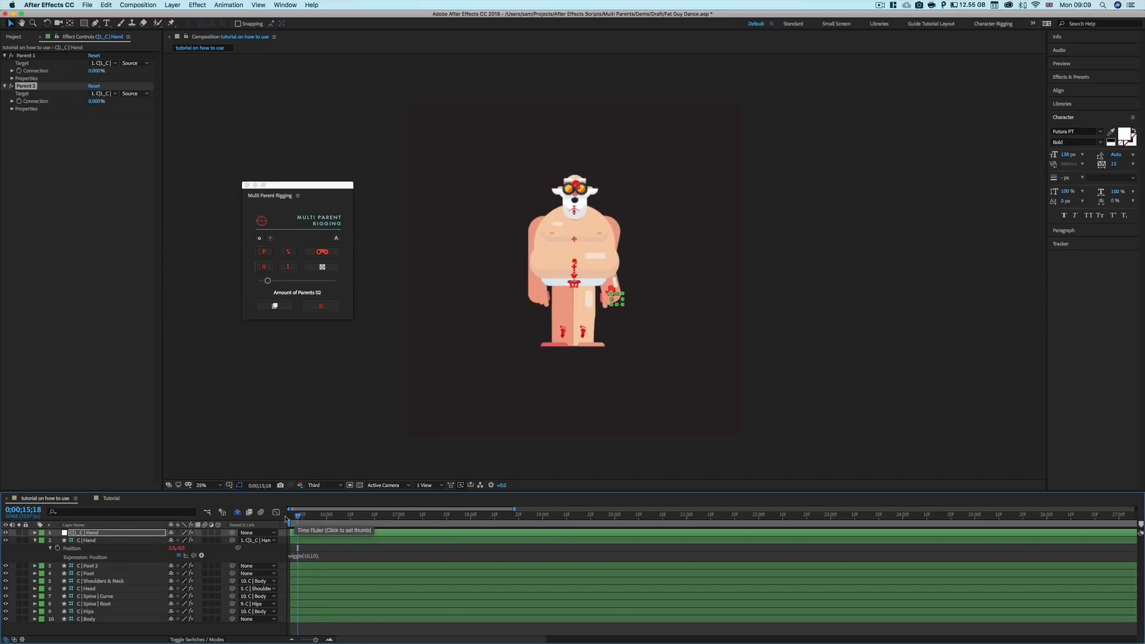
left_click(98, 542)
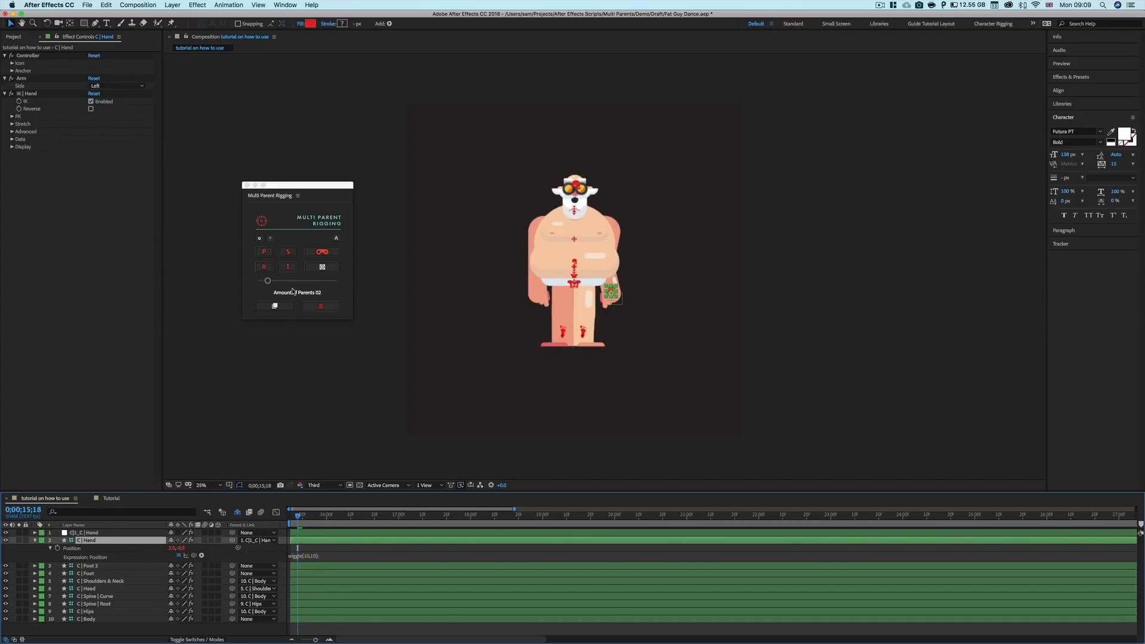
left_click(99, 534)
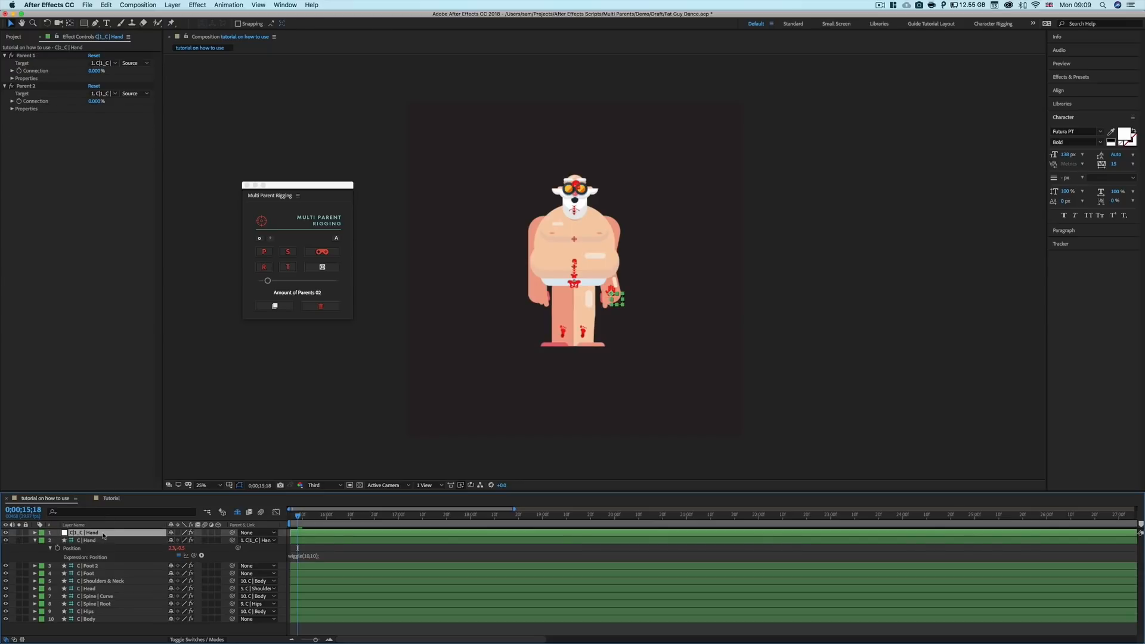
left_click(89, 540)
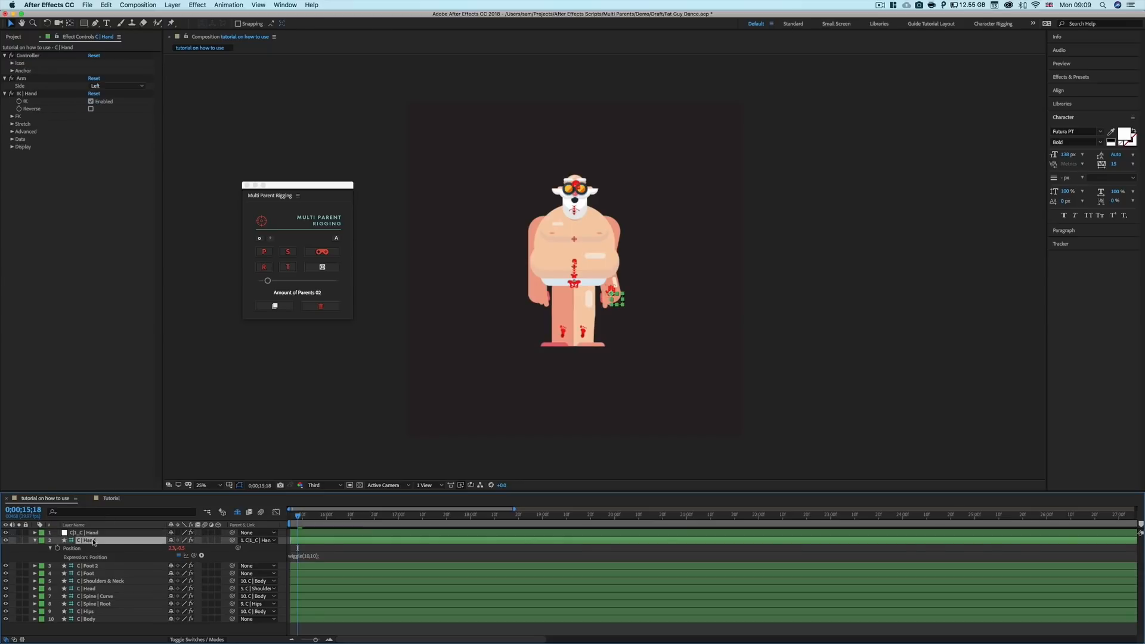
left_click_drag(272, 280, 304, 280)
left_click(276, 306)
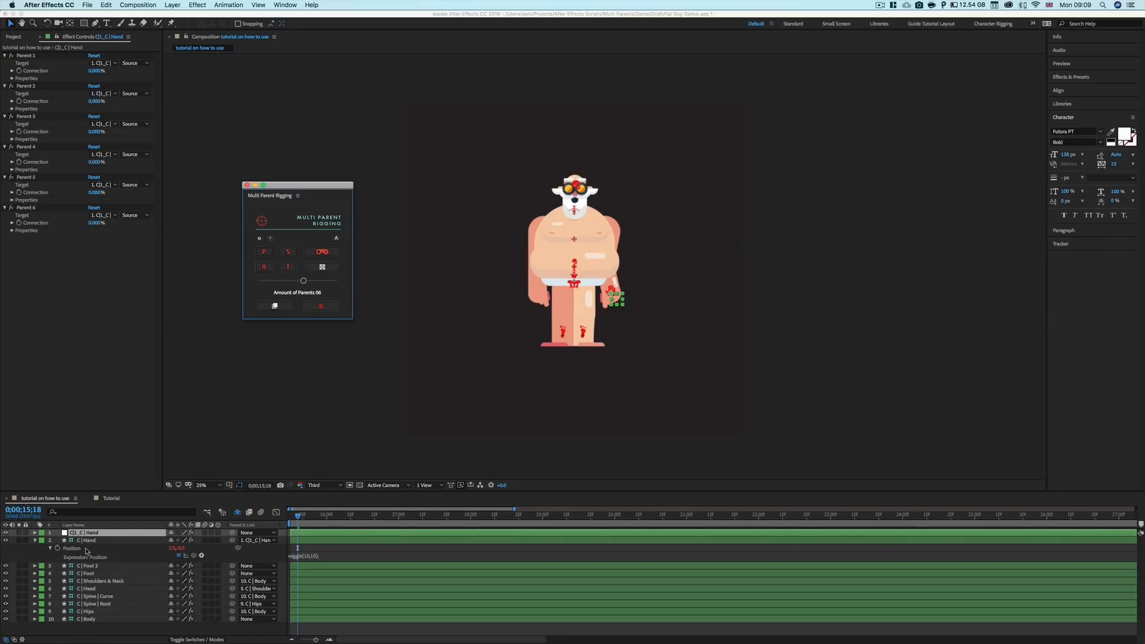
Reduce the parents for C | Hand to 01 and view the controller layer's effects.
left_click(93, 542)
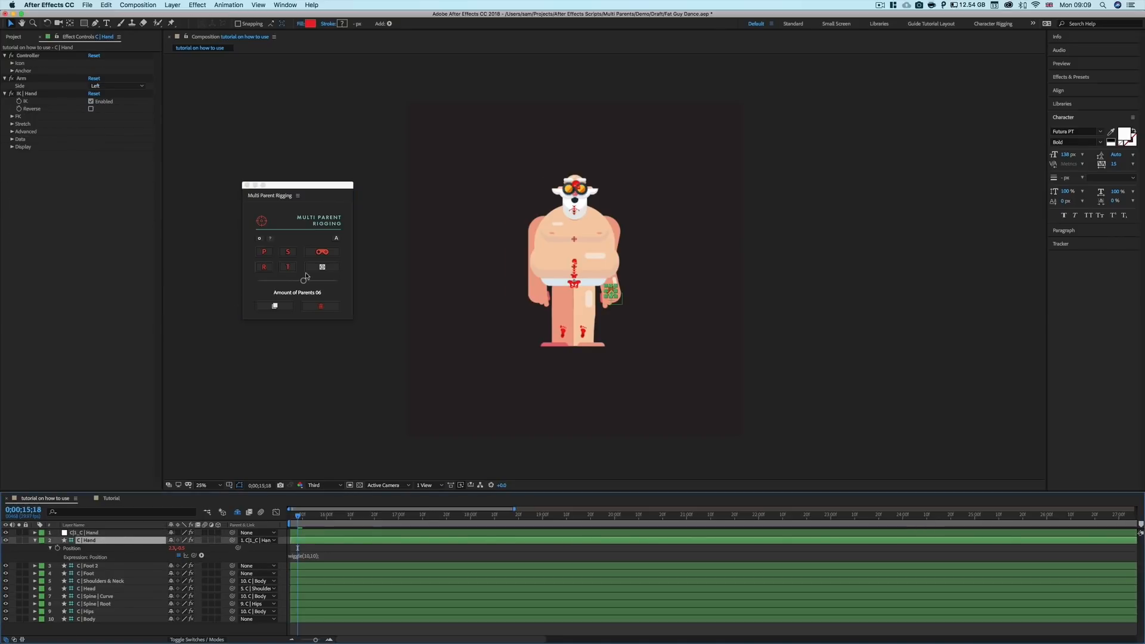
left_click_drag(305, 280, 262, 281)
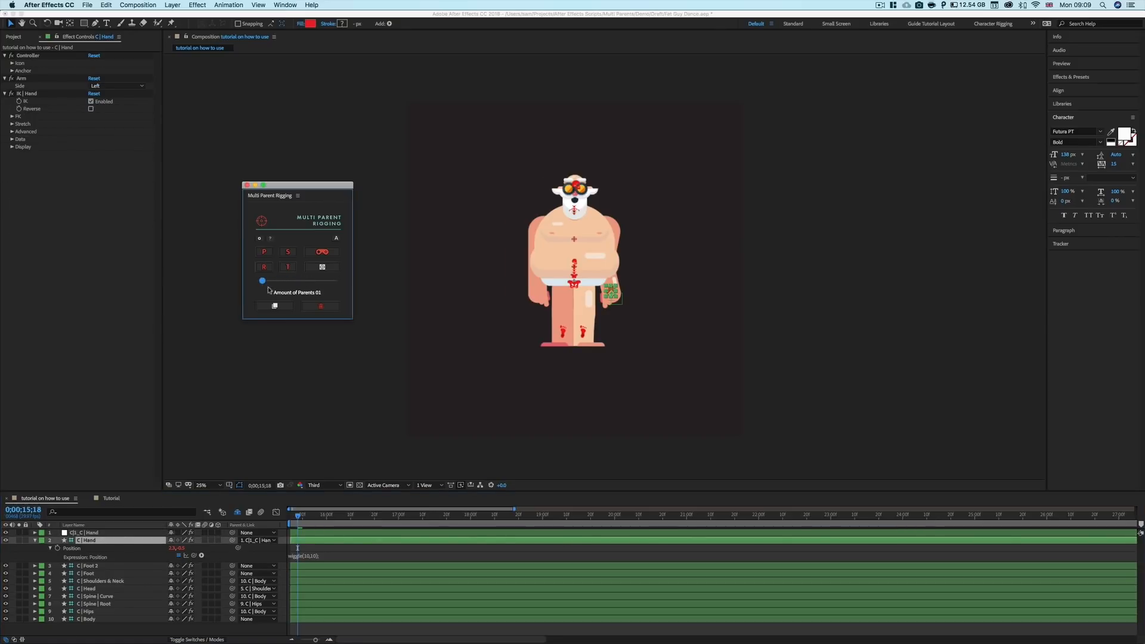
left_click(105, 534)
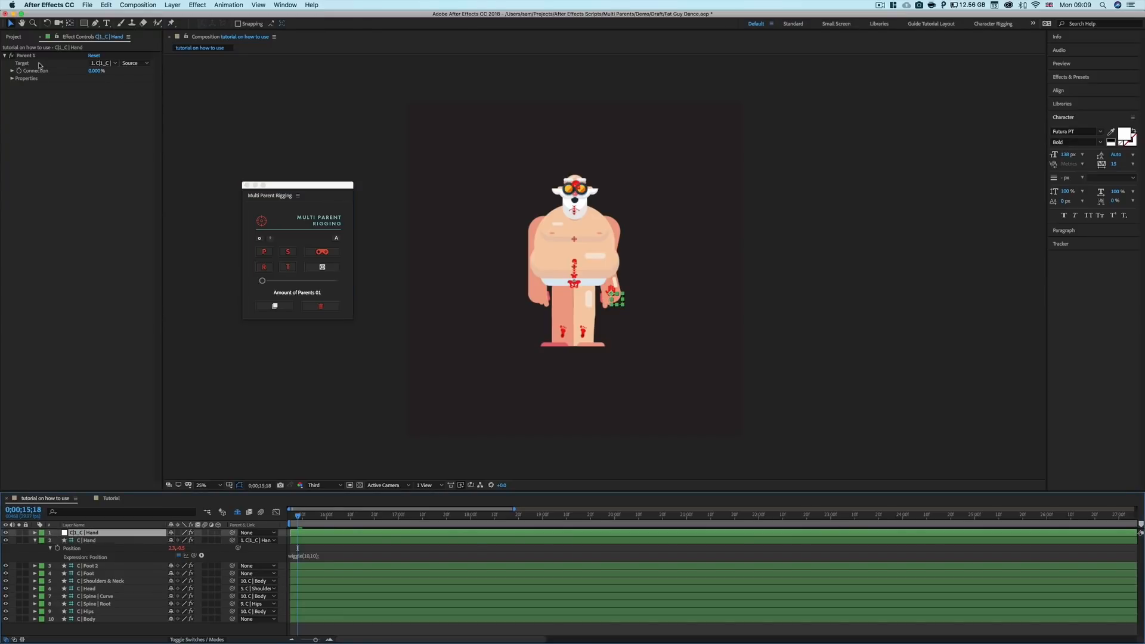
Remove C | Hand's parents and controller, create three parents with their own target nulls instead, and select each target null.
left_click(96, 545)
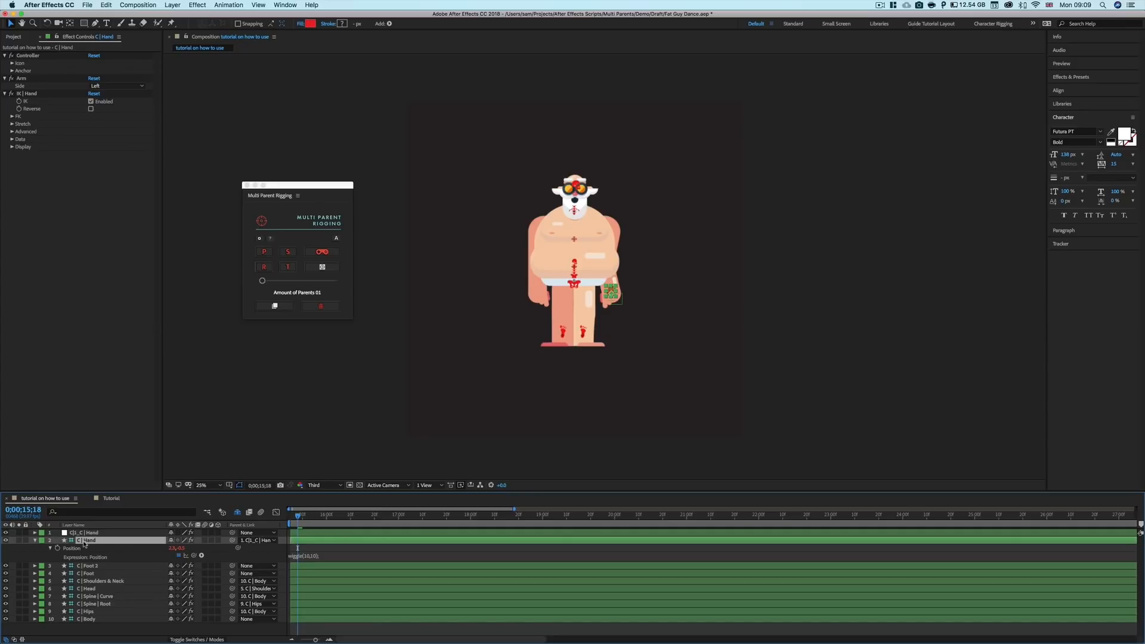
left_click(321, 307)
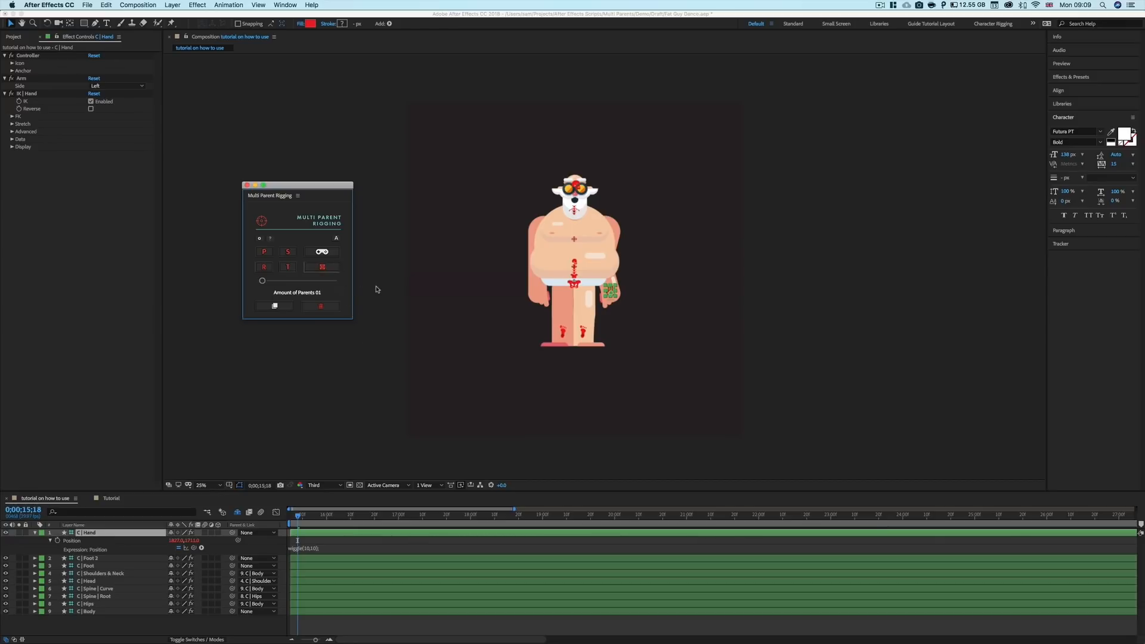
left_click_drag(265, 284, 278, 284)
left_click(275, 306)
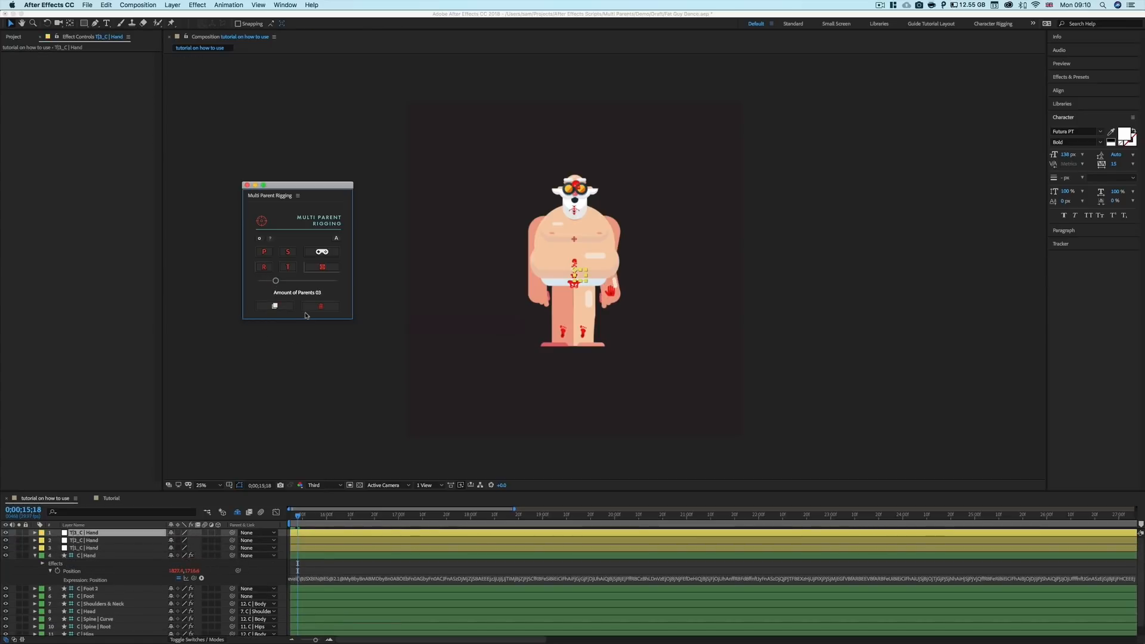
left_click(95, 548)
left_click(94, 541)
left_click(93, 534)
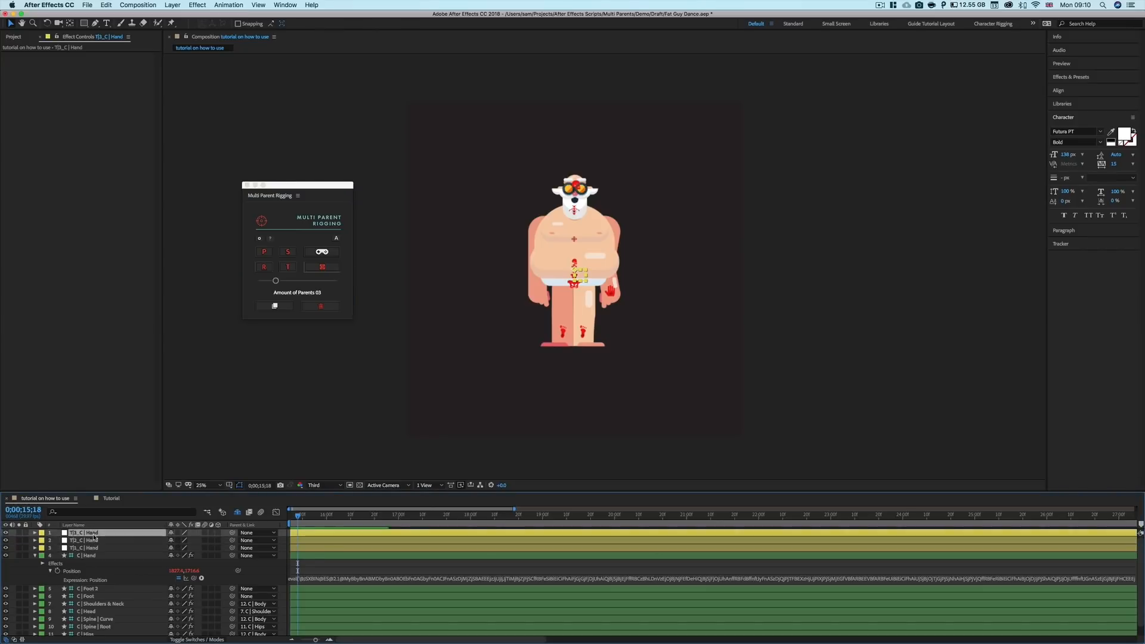
View the script's controller type and size settings, and move the T|3_C | Hand null out beside the character's shoulder.
left_click(260, 239)
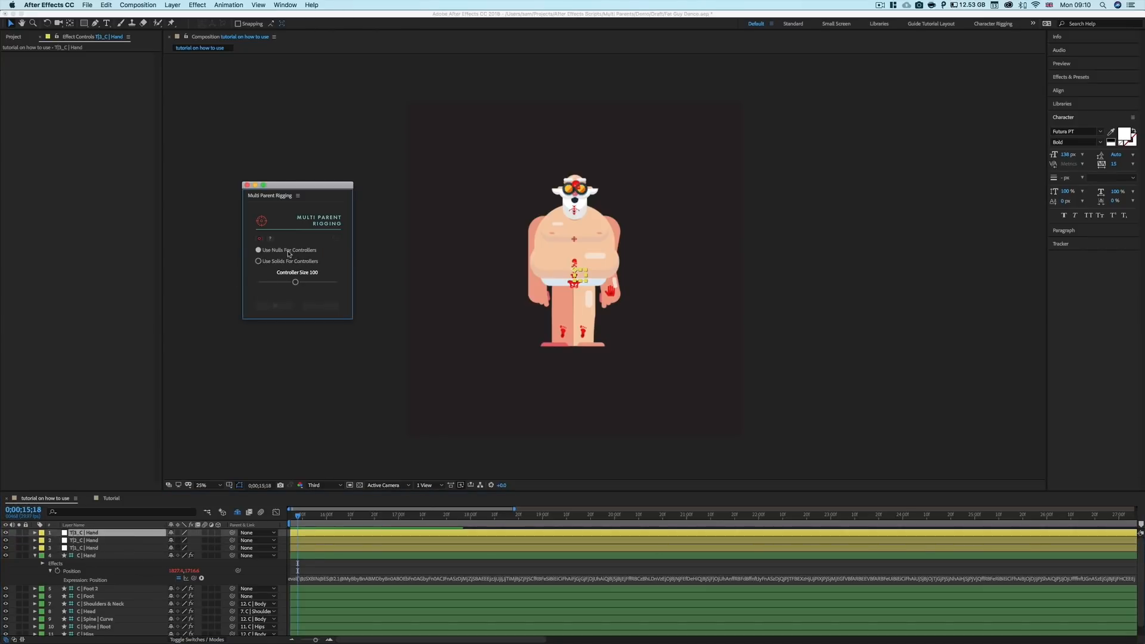
left_click(259, 239)
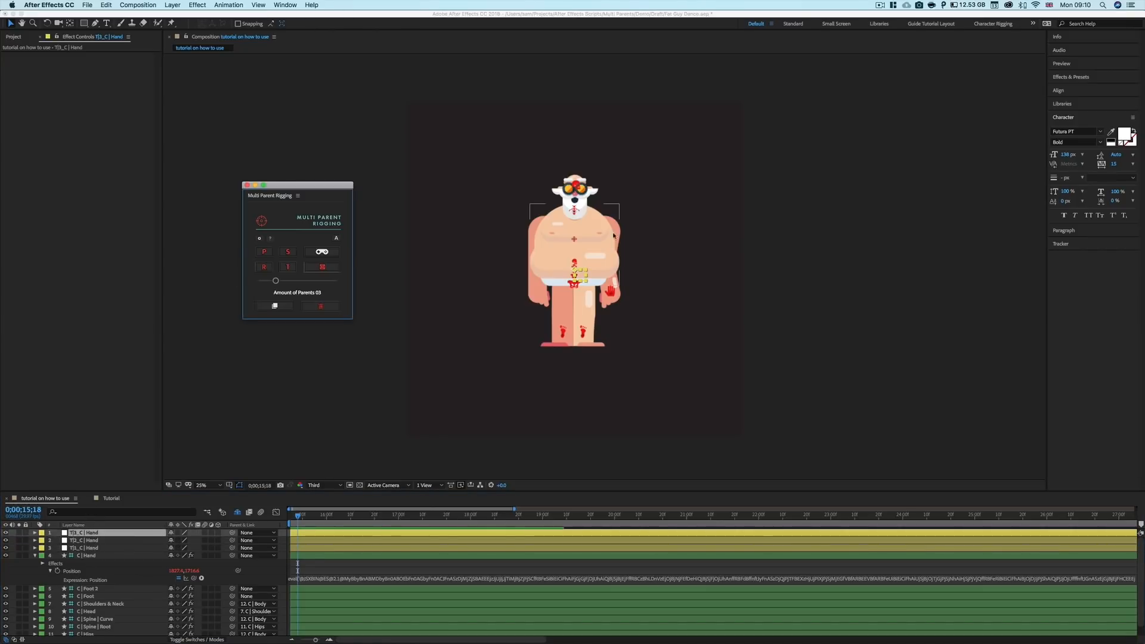
left_click_drag(580, 277, 658, 220)
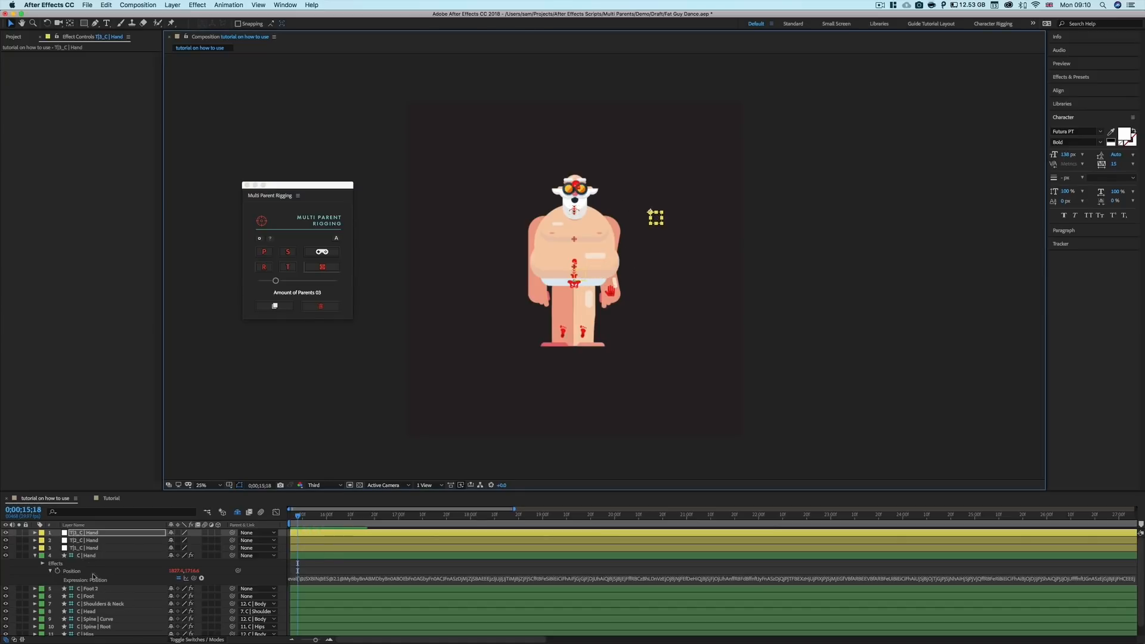
Check the target layer assigned to each of the three parents on C | Hand.
left_click(88, 556)
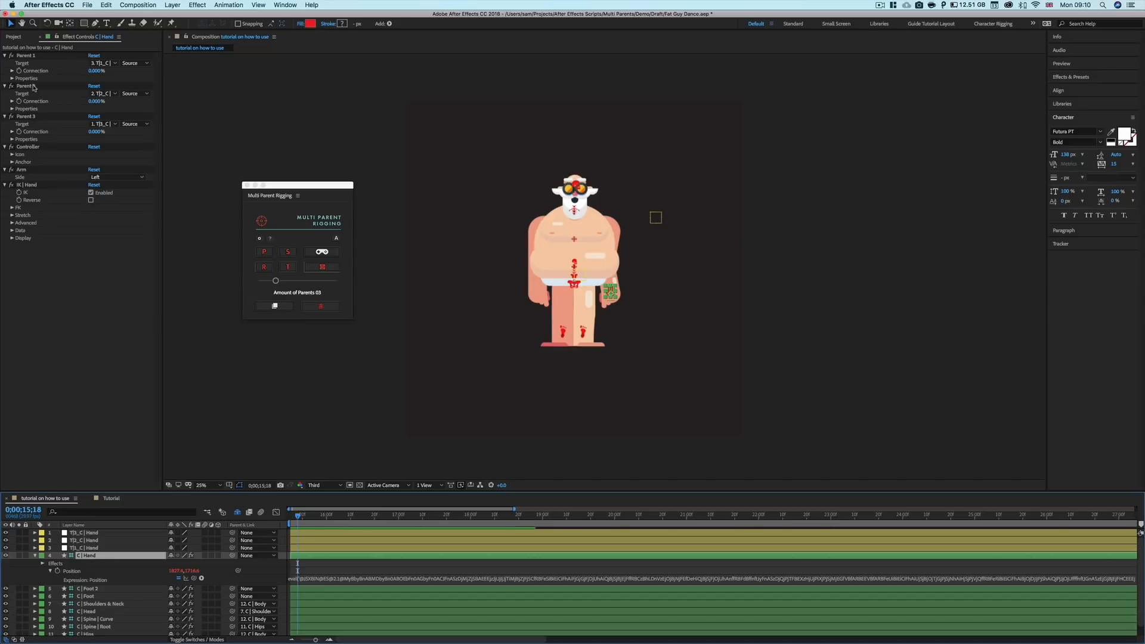
left_click(112, 63)
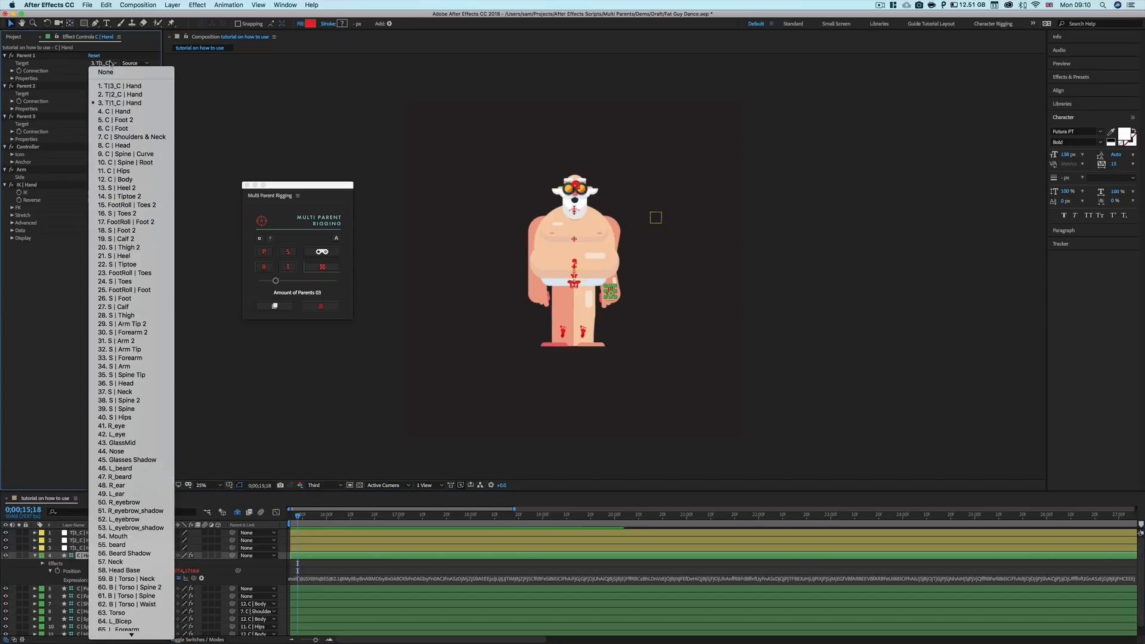
left_click(130, 103)
left_click(110, 93)
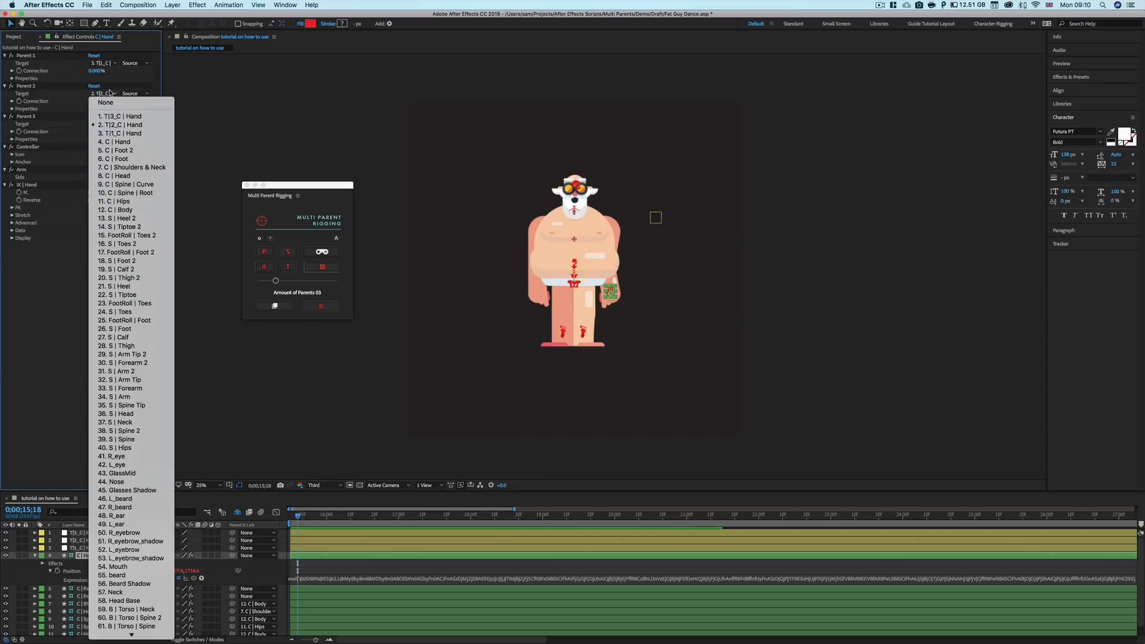
left_click(110, 93)
left_click(108, 124)
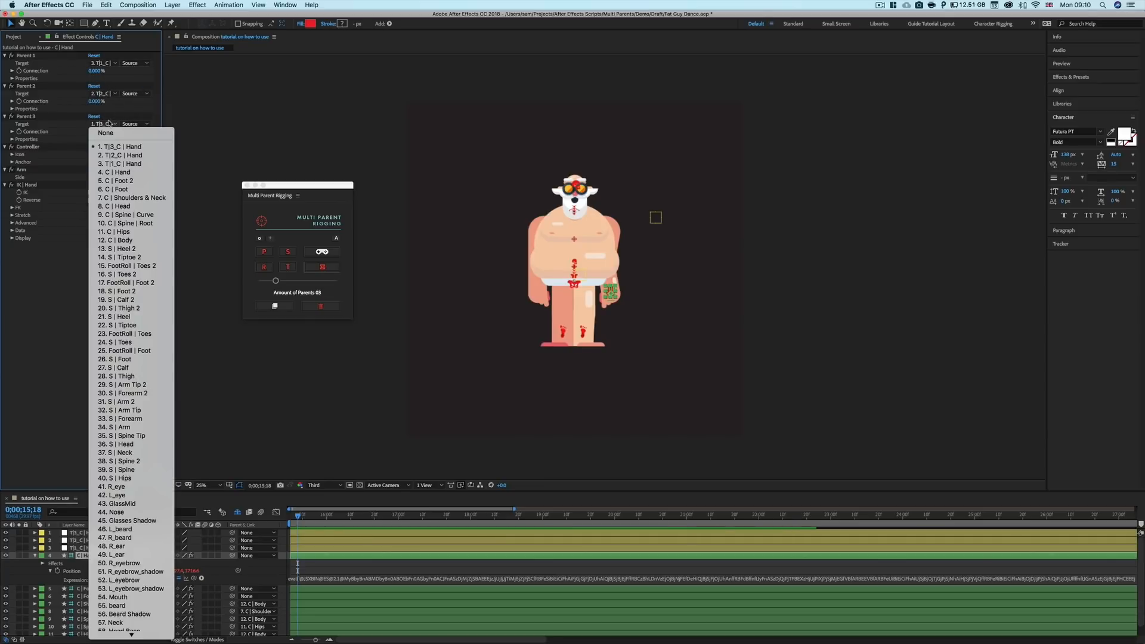
left_click(108, 125)
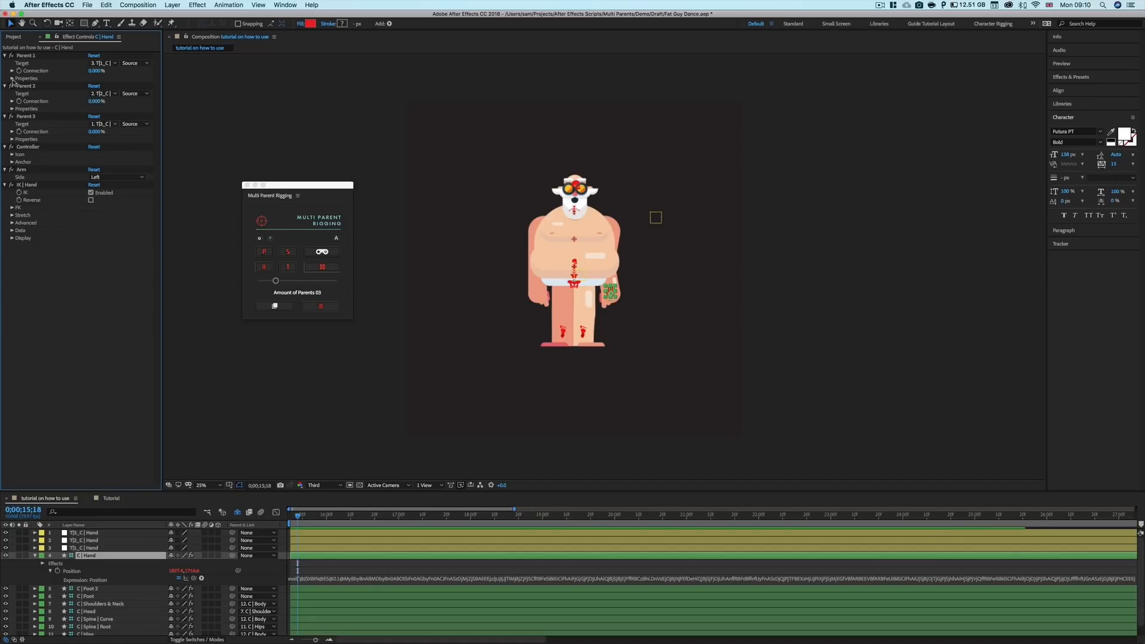
Enable Position for Parent 3 on C | Hand and test its Connection against the T|3_C | Hand null, returning it to 0%.
left_click(656, 218)
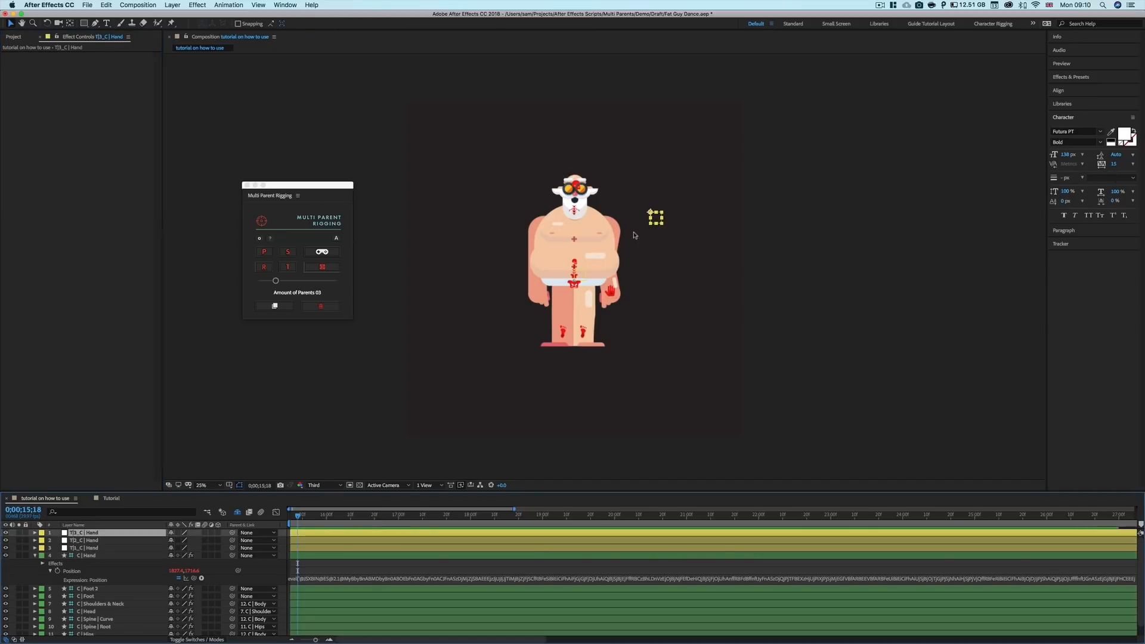
left_click(85, 557)
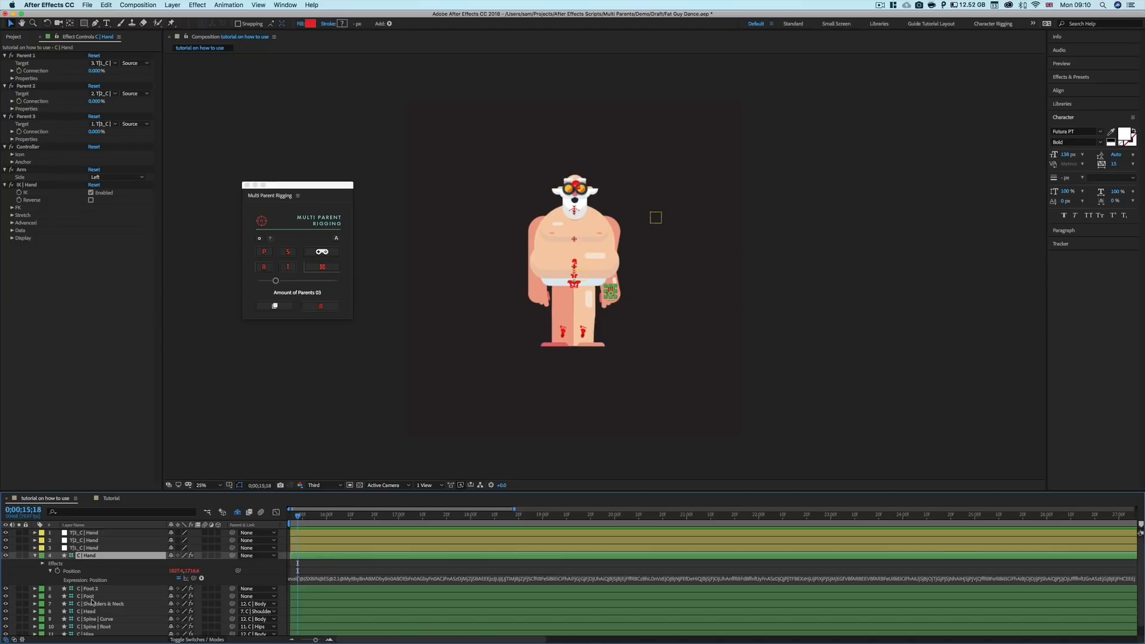
left_click(12, 139)
left_click(91, 147)
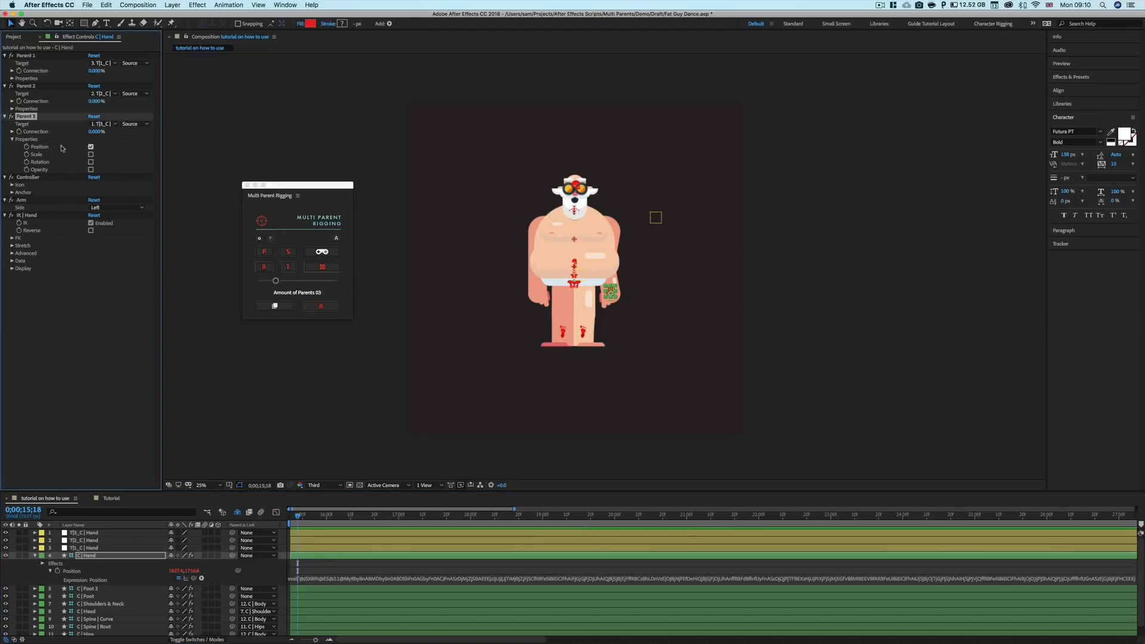
left_click(13, 132)
mouse_move(25, 143)
left_mouse_down()
mouse_move(161, 148)
mouse_move(24, 148)
left_mouse_up()
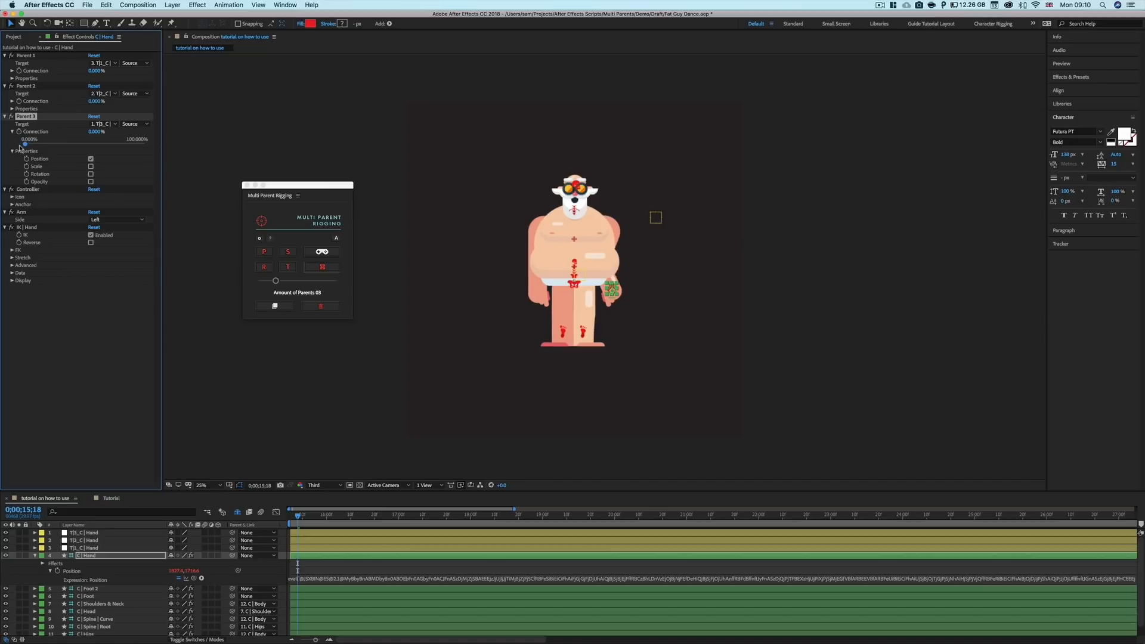
Delete all parents and target nulls linked to C | Hand and recreate three parents with target nulls.
left_click(91, 556)
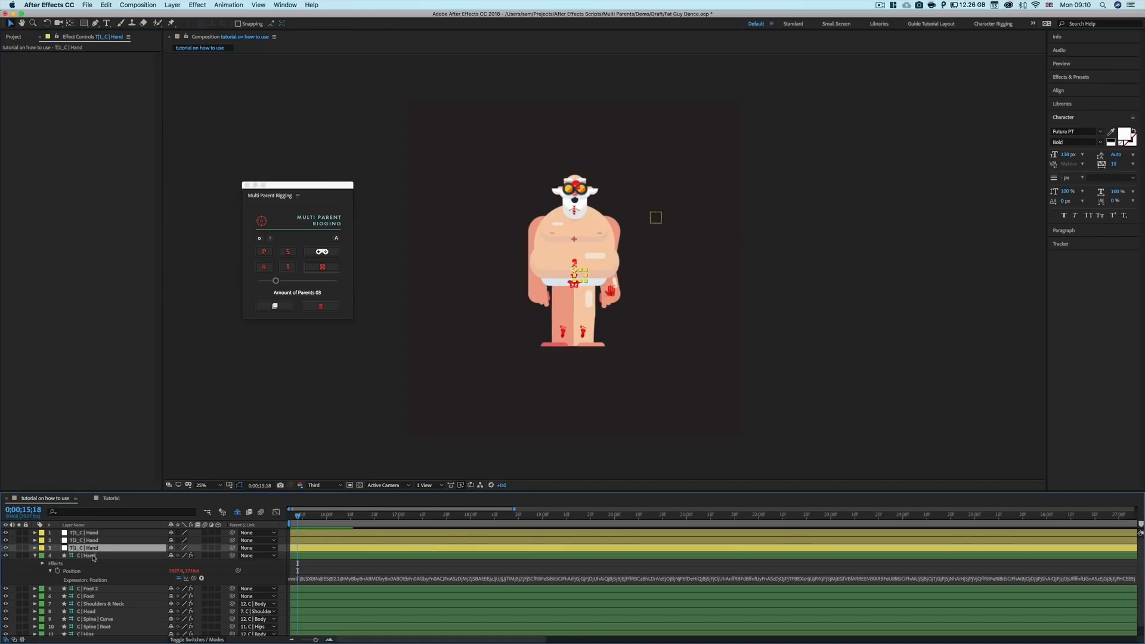
left_click(326, 310)
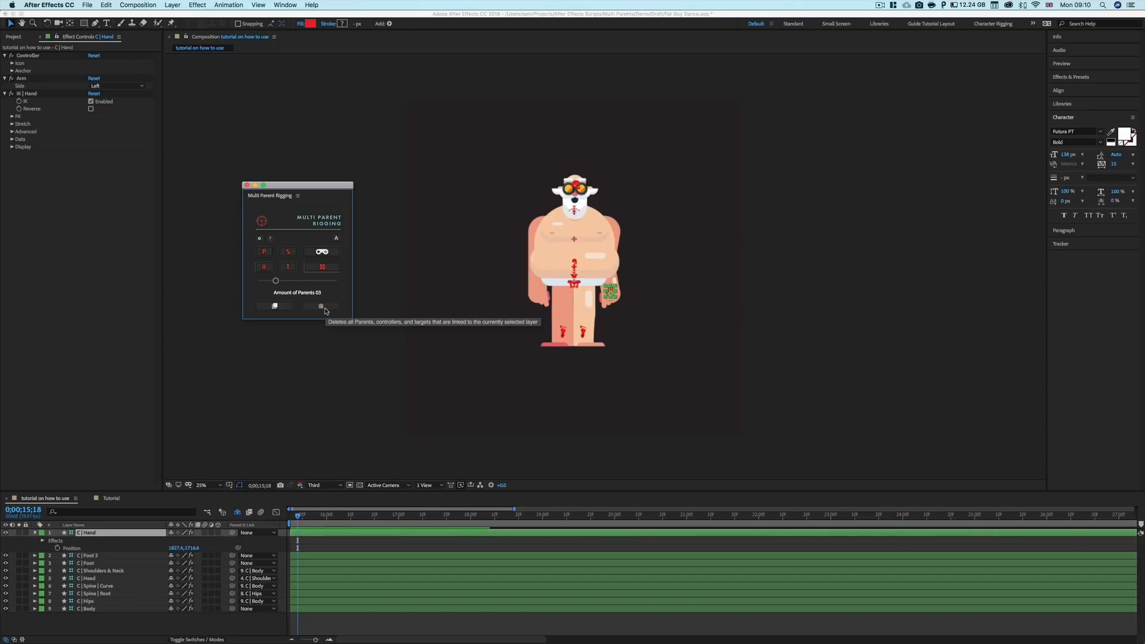
left_click(283, 308)
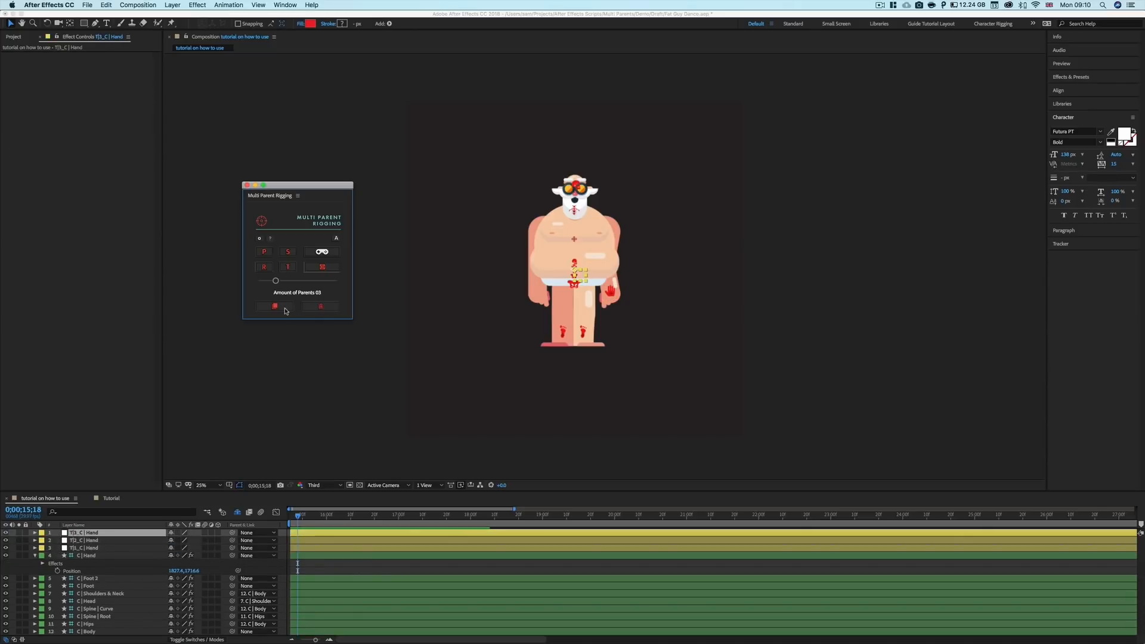
left_click(93, 556)
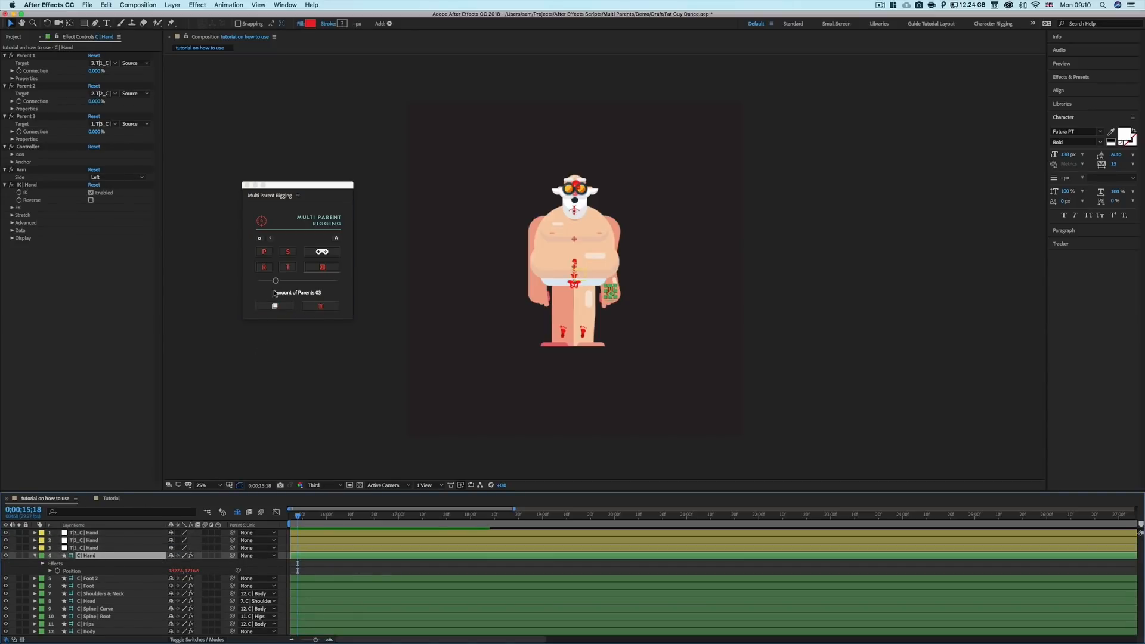
Increase the amount of parents for C | Hand to 07 and view the layer's effects.
left_click_drag(276, 280, 309, 281)
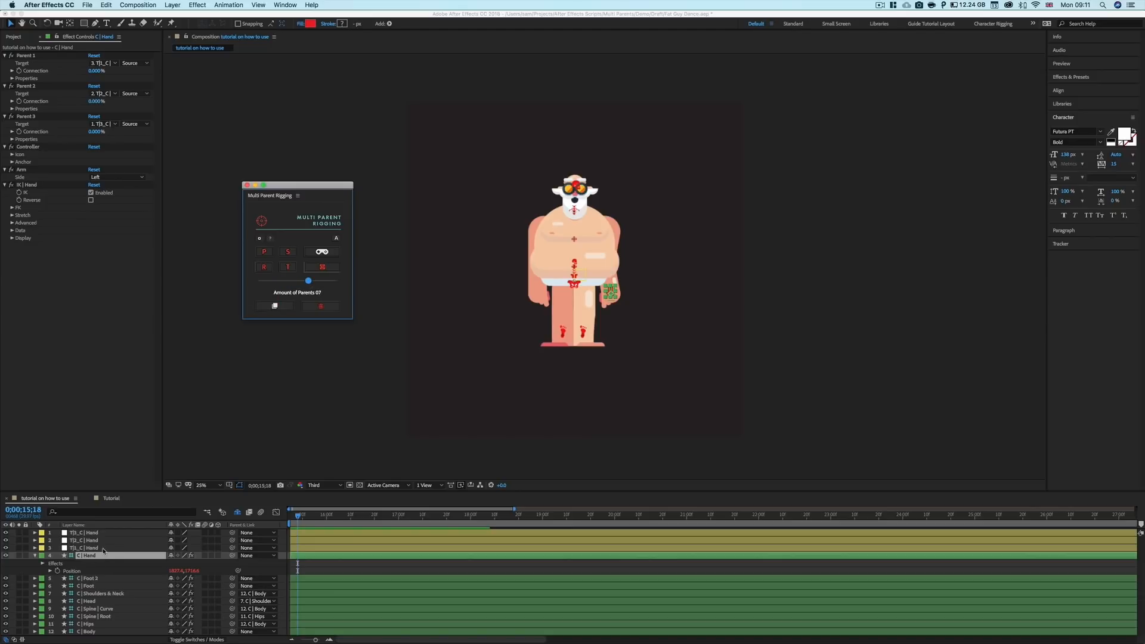
left_click(274, 306)
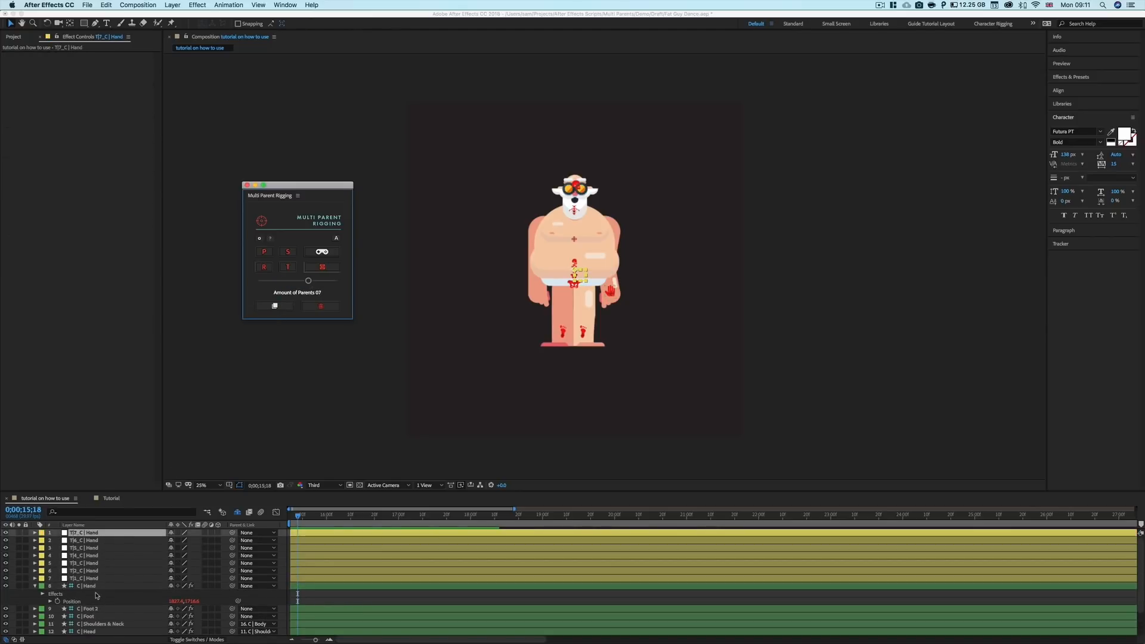
left_click(97, 594)
Reduce the amount of parents for C | Hand to 03, and delete all its parents and target nulls.
left_click_drag(309, 281, 273, 280)
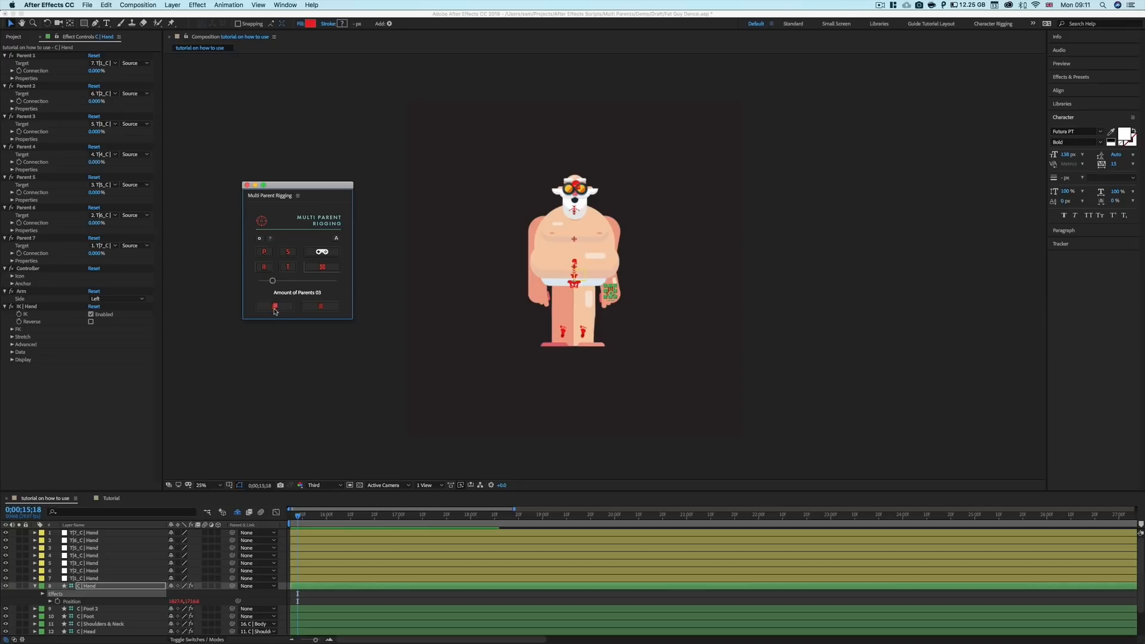
left_click(274, 306)
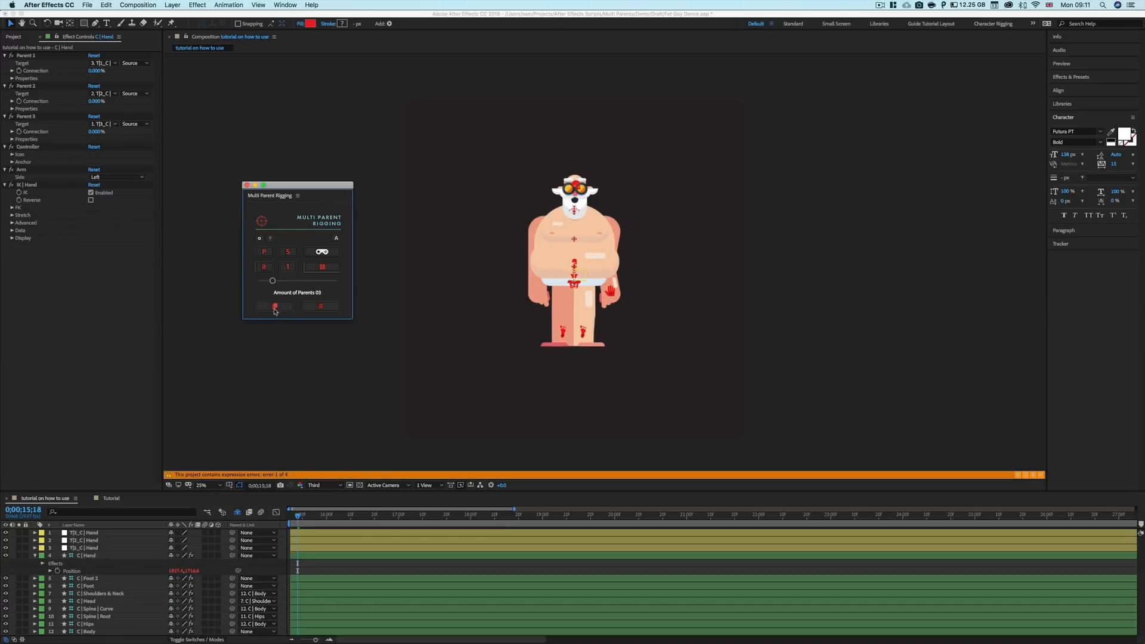
left_click(90, 555)
left_click(328, 307)
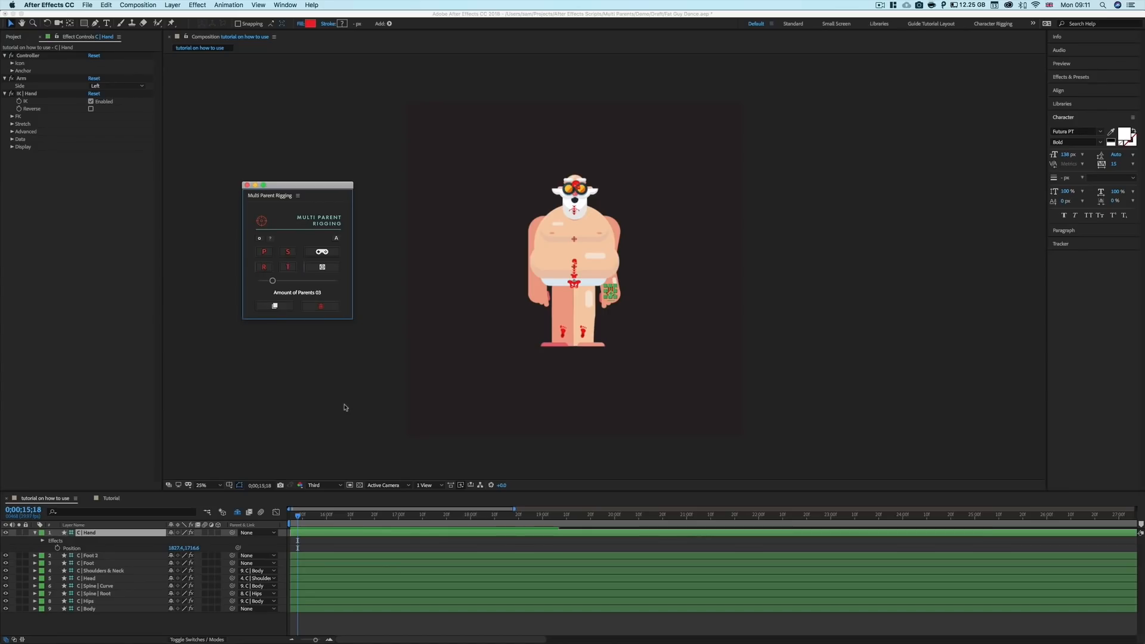
Turn on the script's advanced option and create 01 parent for C | Hand.
left_click(338, 238)
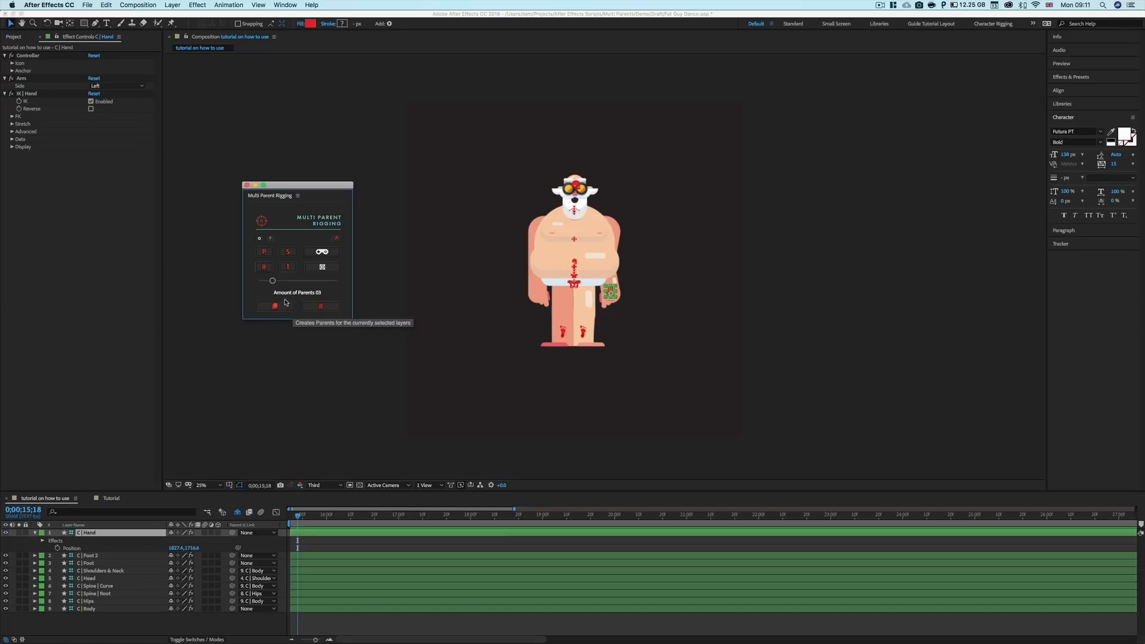
left_click_drag(273, 281, 260, 281)
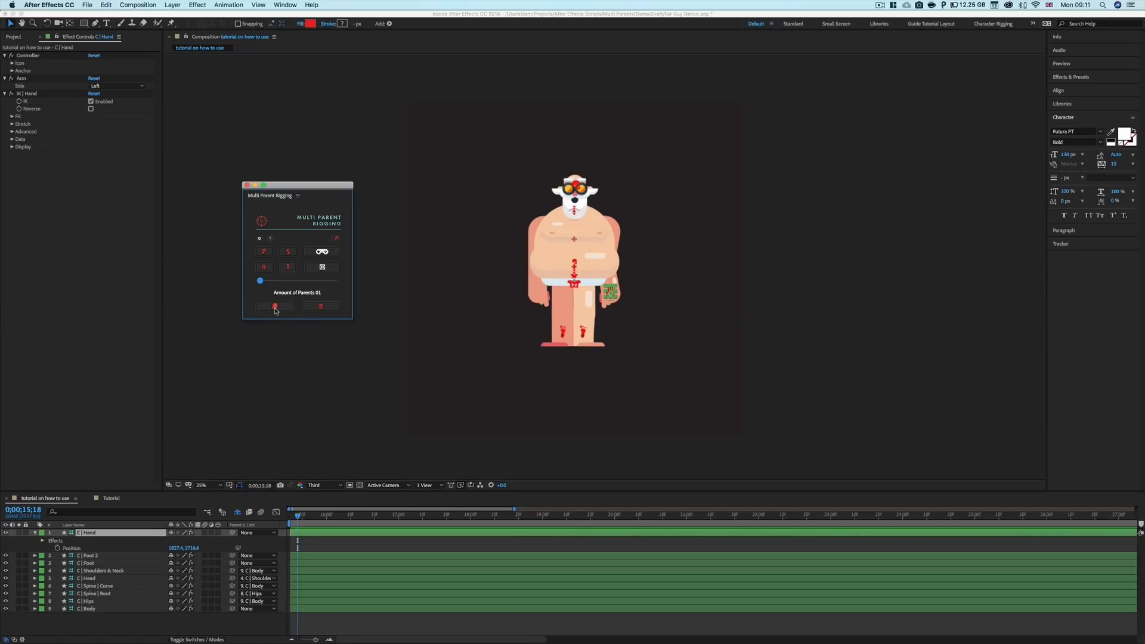
left_click(275, 308)
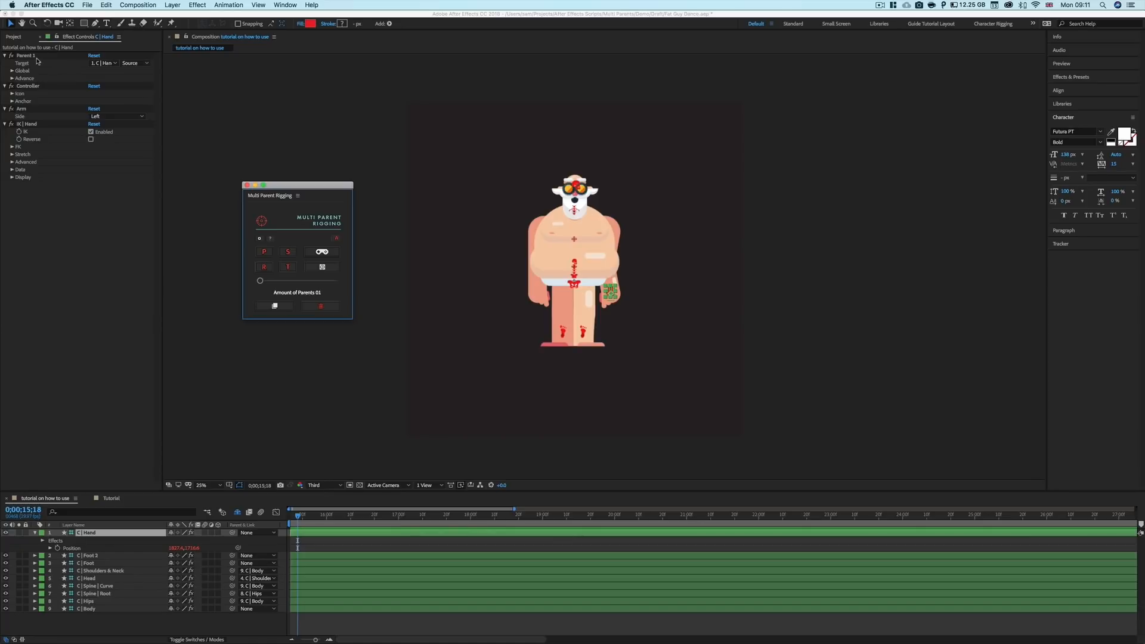
Enable Use Global Properties for Parent 1, switch Position on and off, and test the Connection before returning it to 0%.
left_click(12, 71)
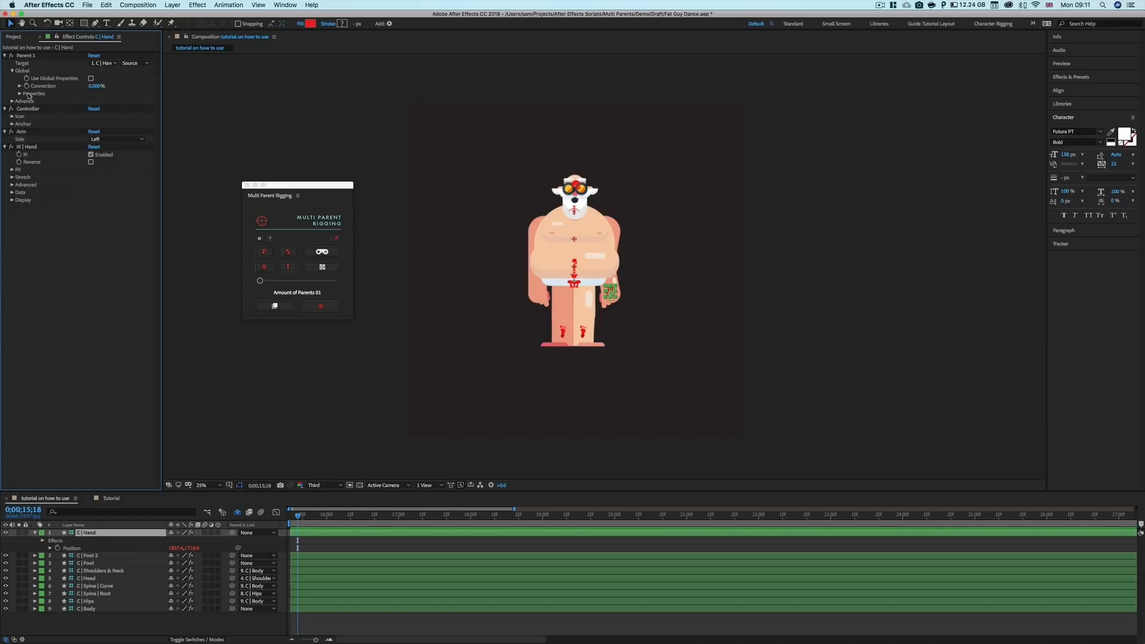
left_click(21, 94)
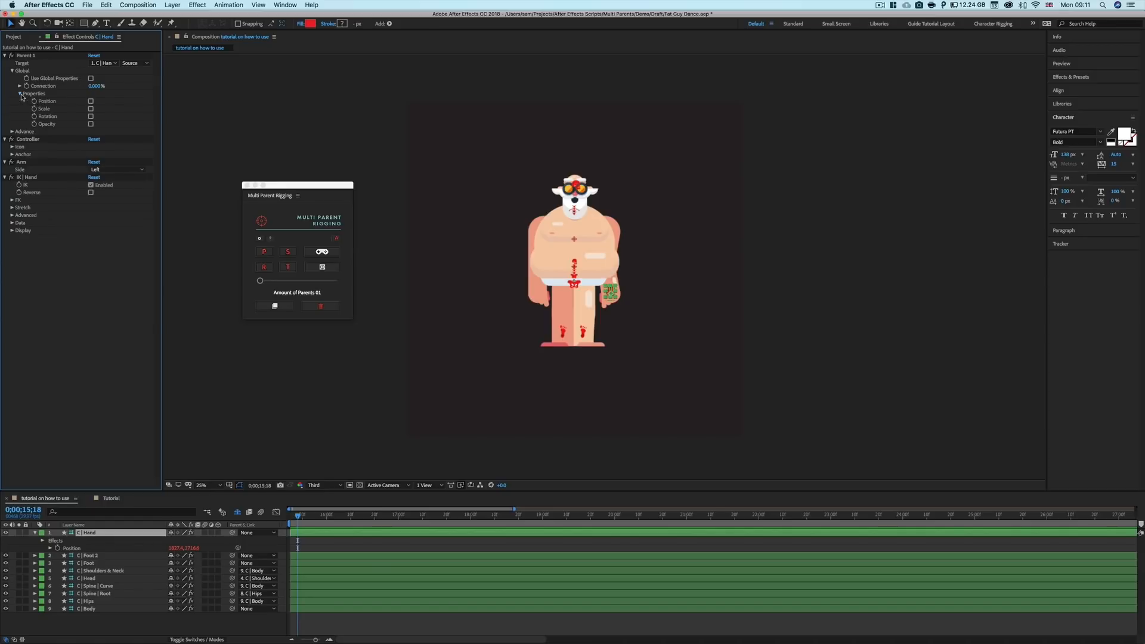
left_click(91, 79)
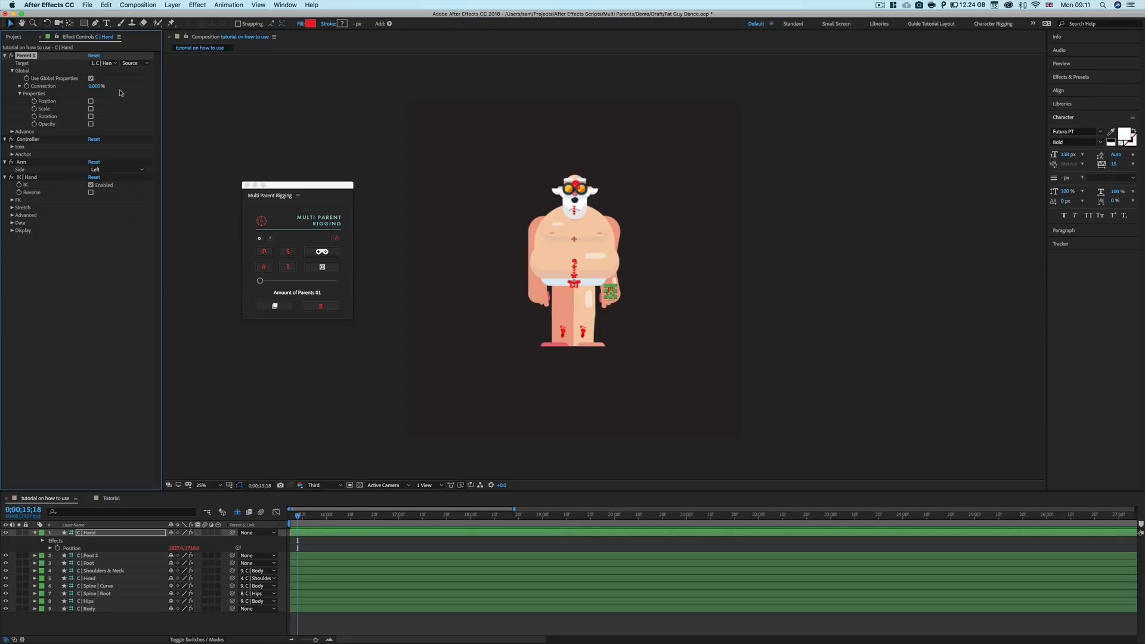
left_click(90, 101)
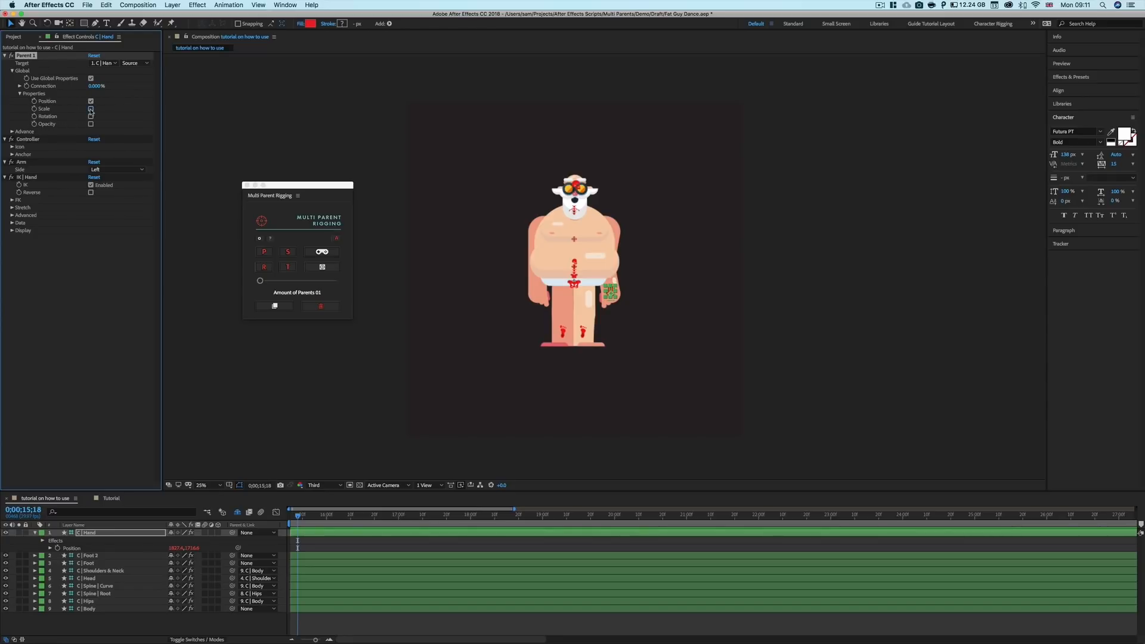
left_click(19, 86)
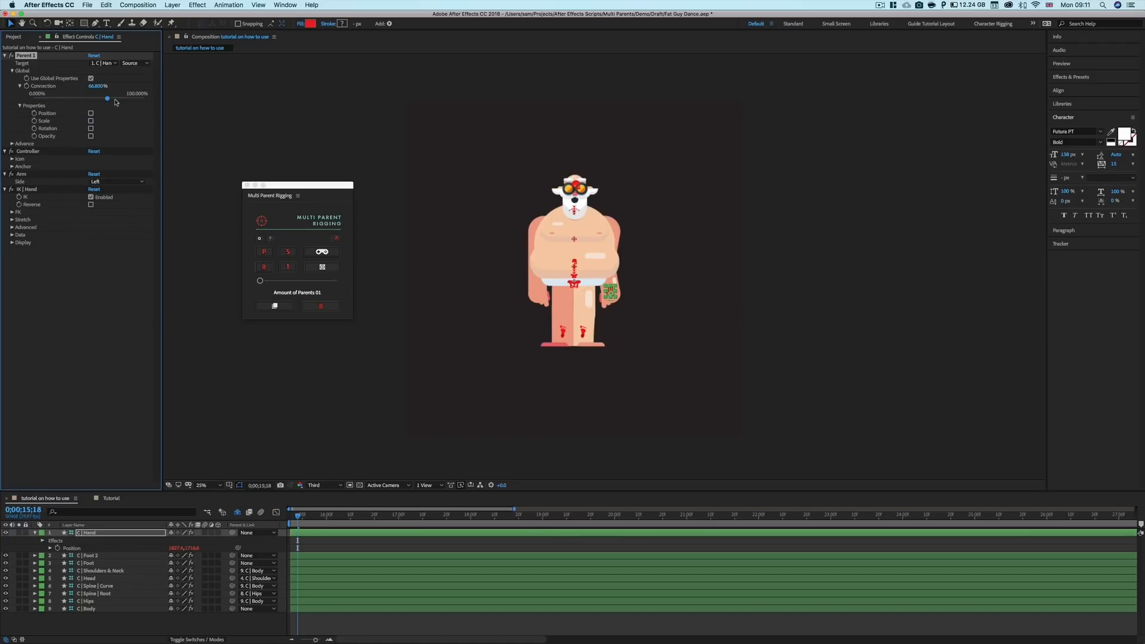
left_click_drag(115, 102, 26, 101)
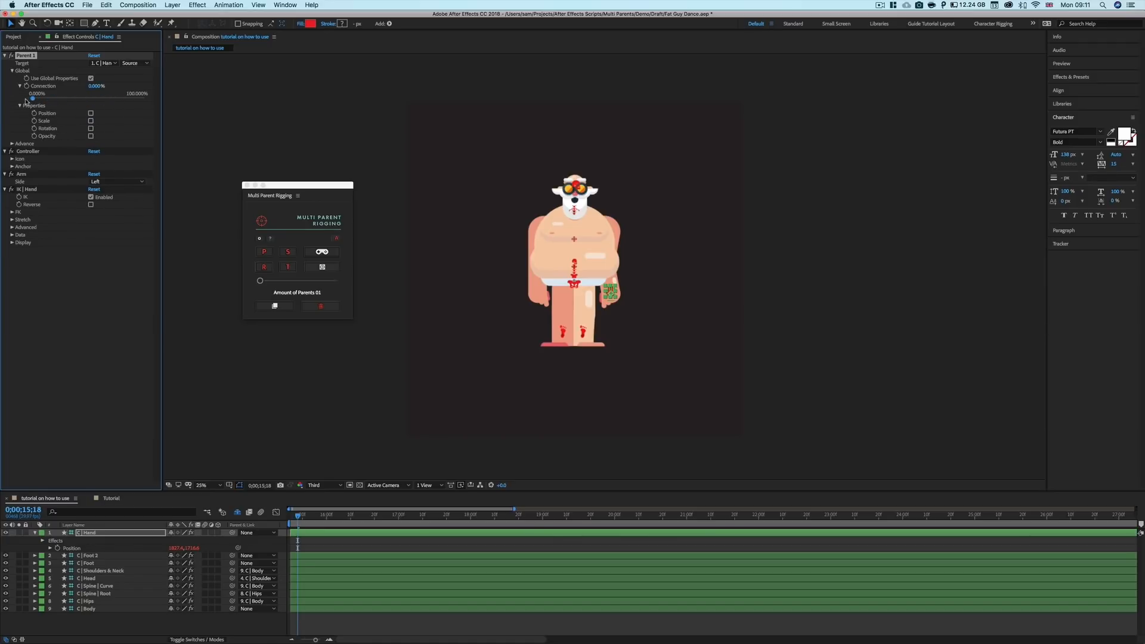
Enable Scale and Position in Parent 1's global properties and raise the Connection.
left_click(91, 120)
left_click(91, 113)
left_click_drag(34, 100, 110, 103)
Set Parent 1's target to C | Foot 2 and bring the Connection back down to 0%.
left_click(107, 63)
left_click(107, 63)
left_click(108, 64)
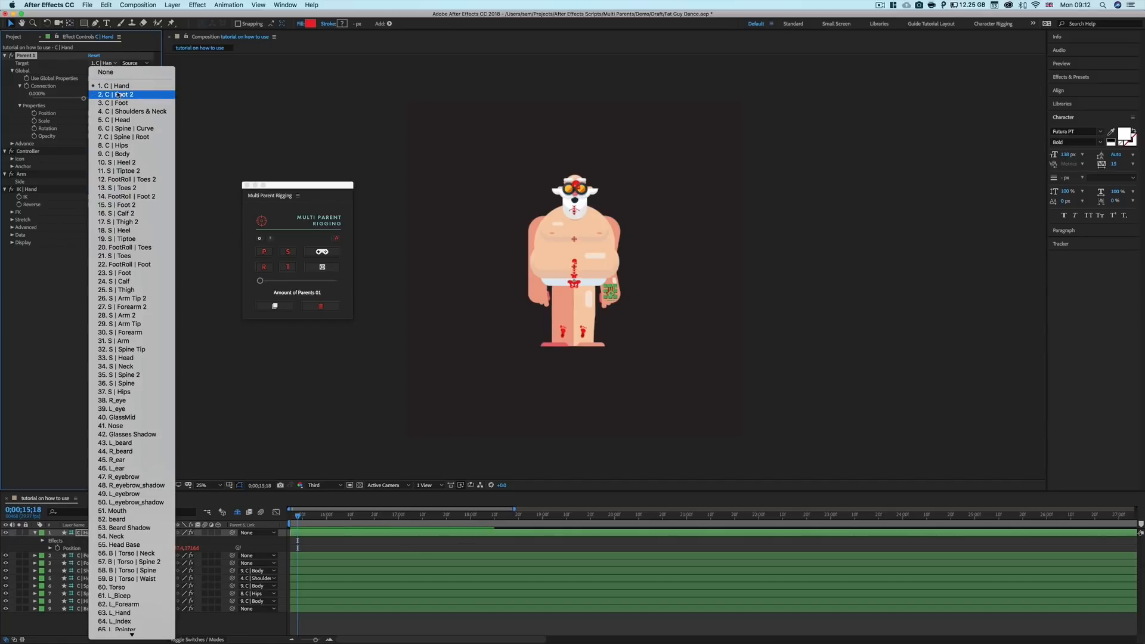
left_click(118, 94)
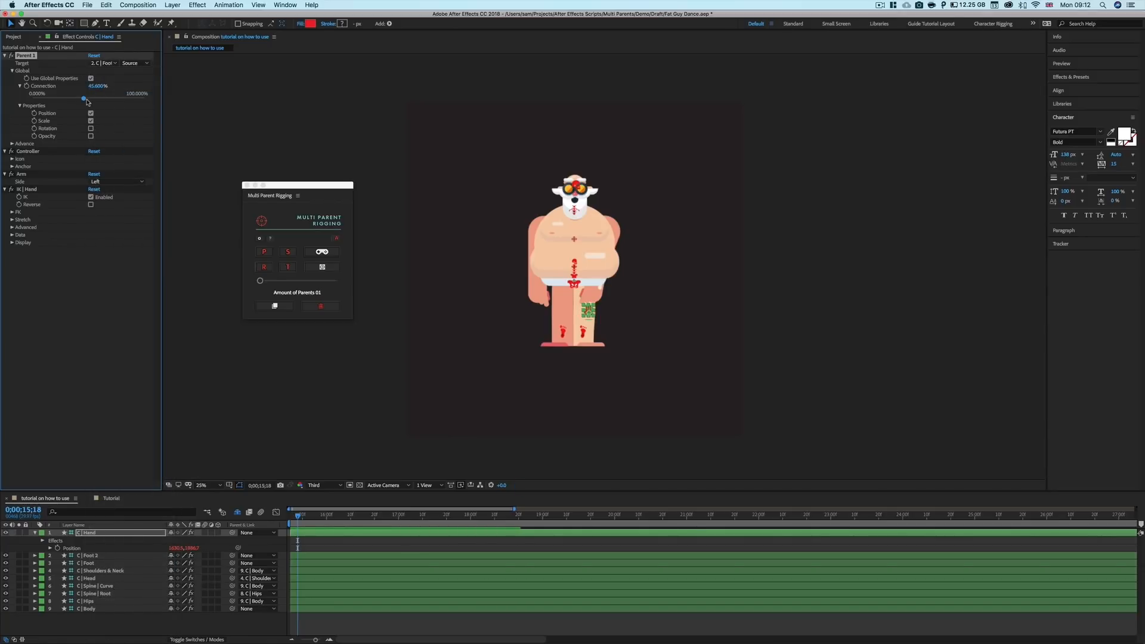
left_click_drag(87, 102, 32, 100)
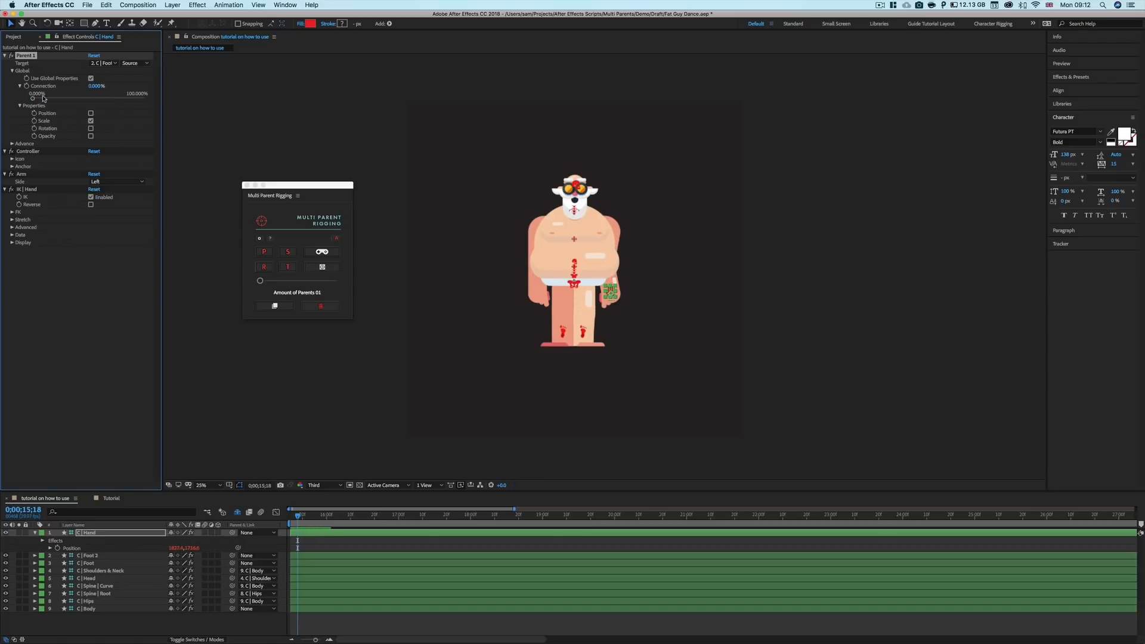
Test Parent 1's Connection slider with Use Global Properties on, and again with it switched off.
left_click_drag(111, 101, 35, 100)
left_click(91, 78)
left_click(36, 100)
left_click_drag(36, 99, 33, 100)
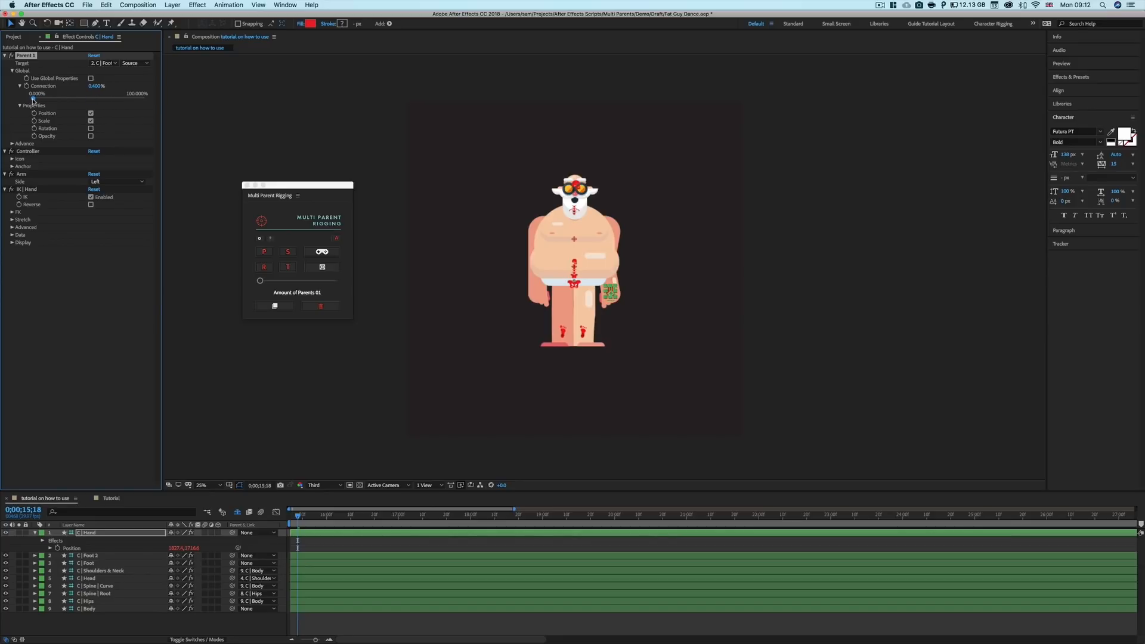
Switch off Position and Scale in Parent 1's global properties, and disable Use Global Properties.
left_click(90, 78)
left_click(90, 113)
left_click(91, 121)
left_click(90, 78)
View the separate Position and Scale axis settings in Parent 1's Advance properties.
left_click(12, 71)
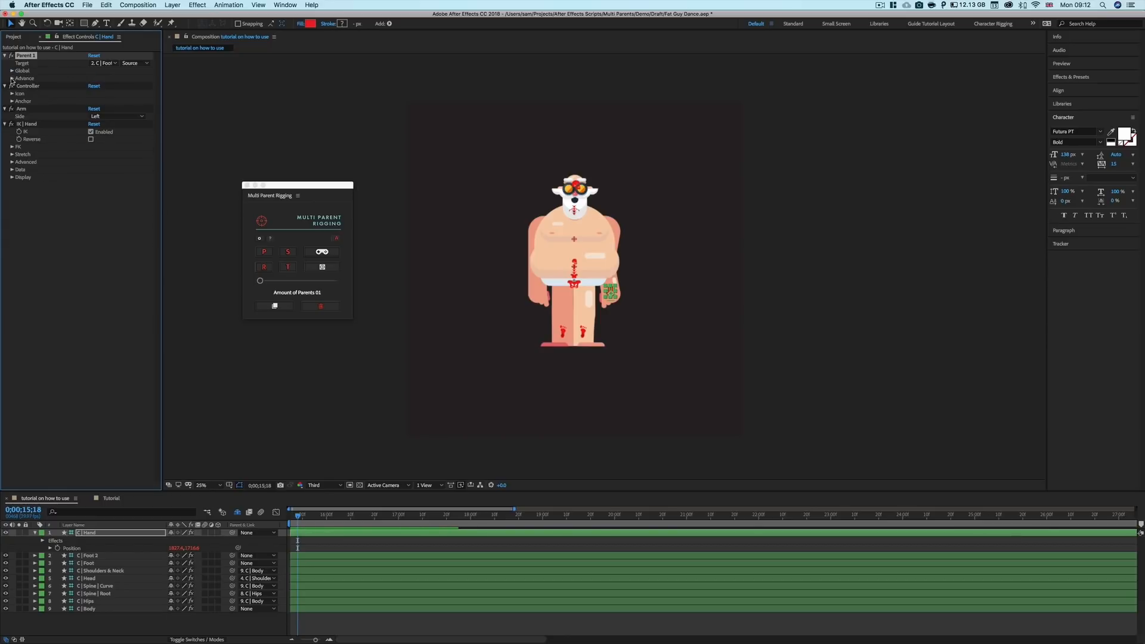
left_click(12, 79)
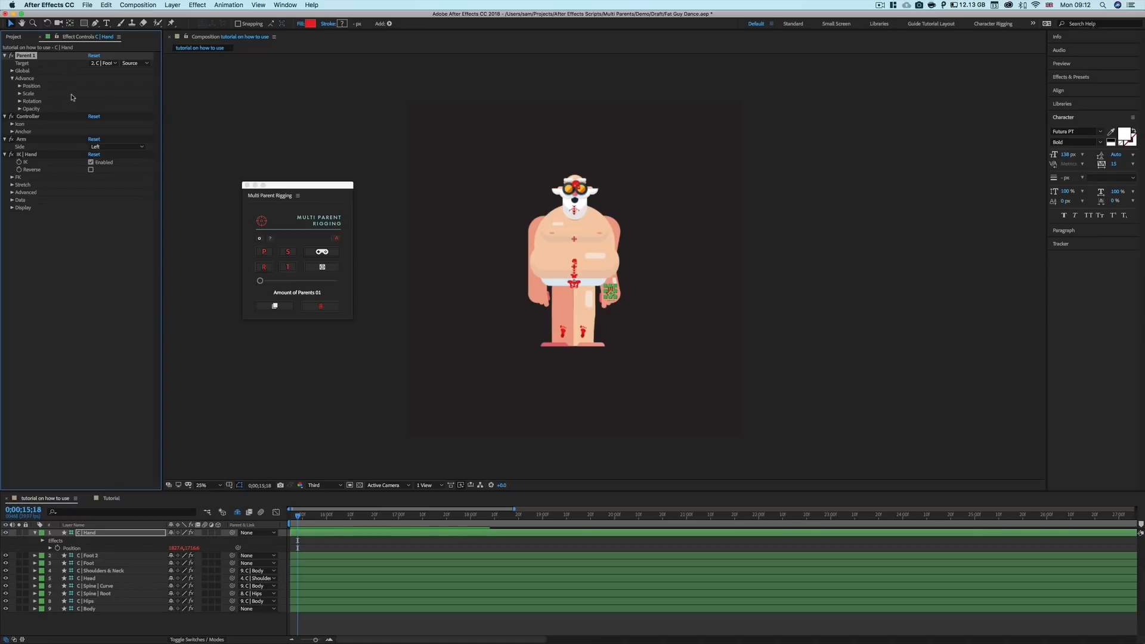
left_click(21, 87)
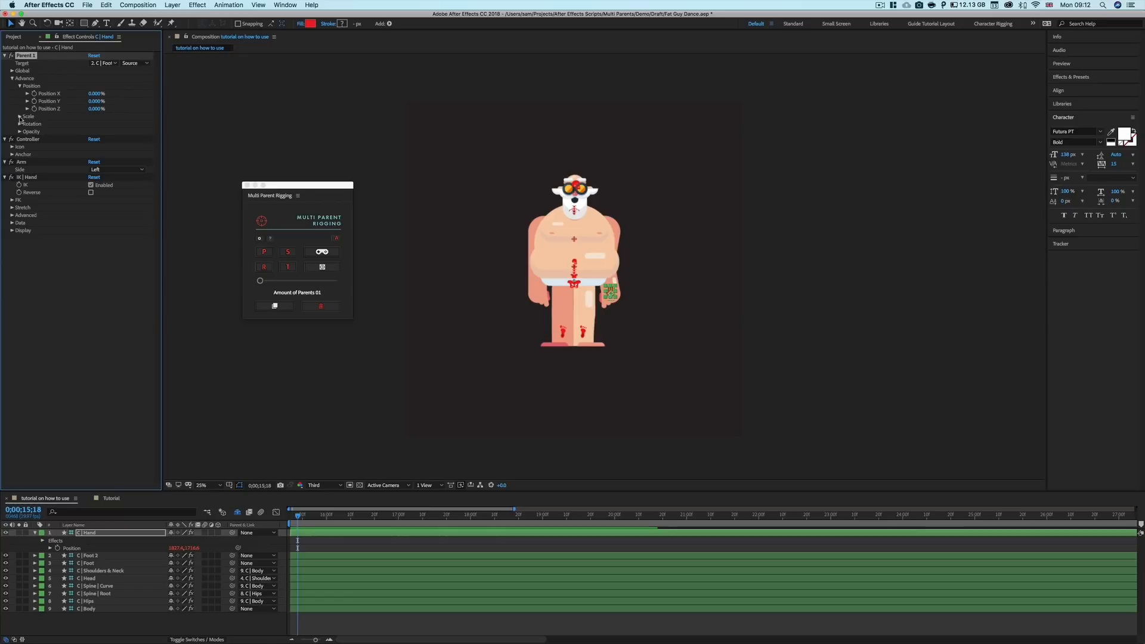
left_click(19, 117)
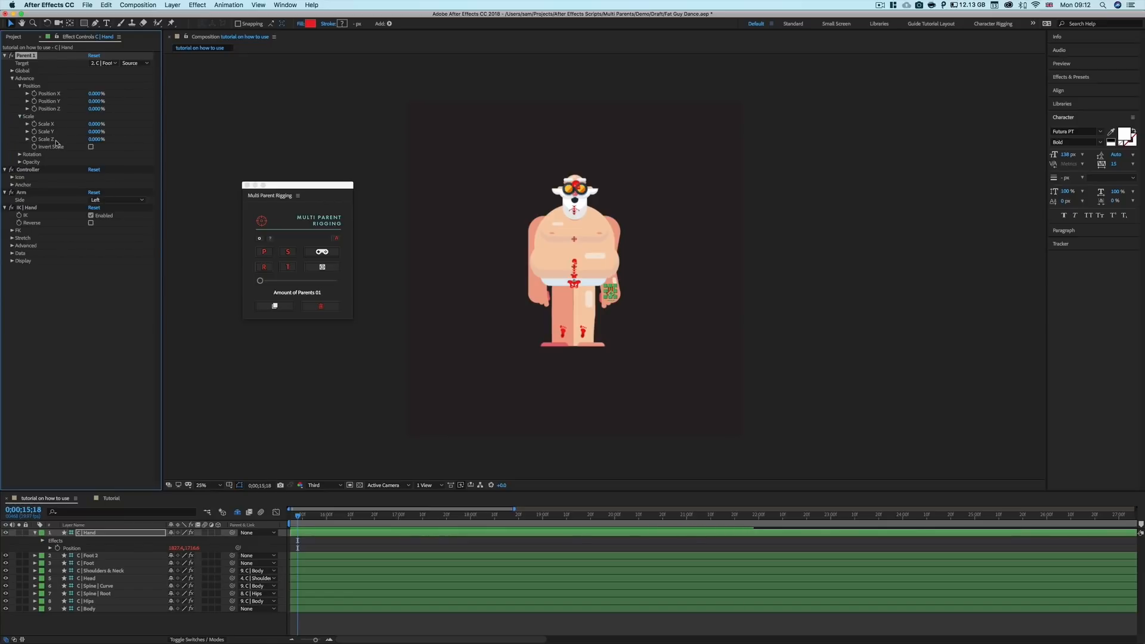
View the Rotation and Opacity settings in Parent 1's Advance properties.
left_click(20, 155)
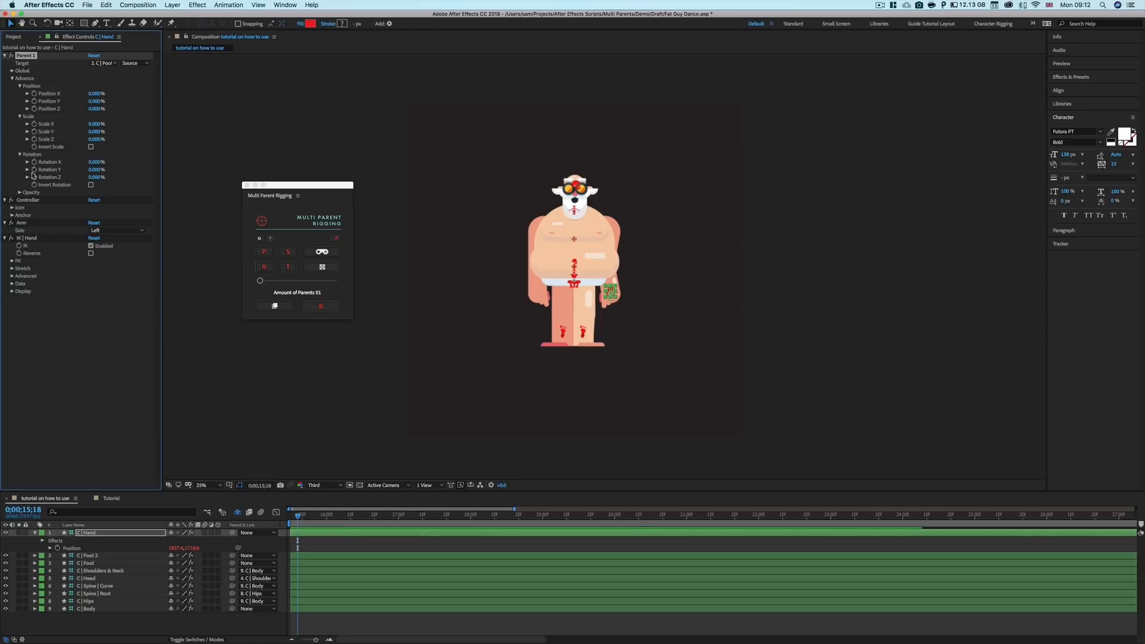
left_click(20, 192)
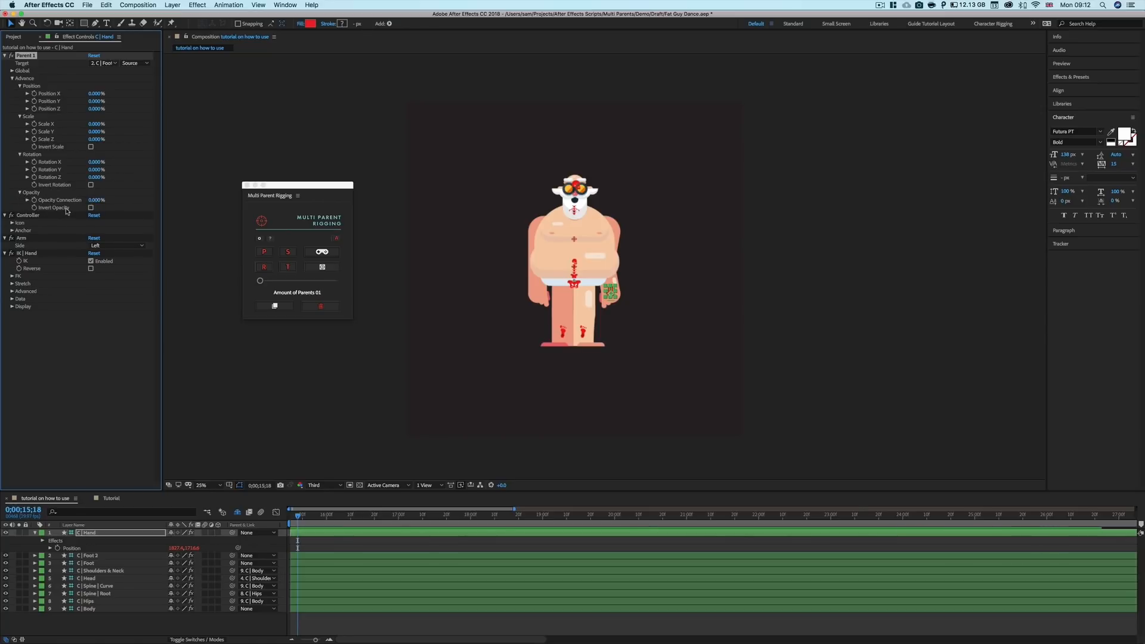
Set Parent 1's advanced Position X to 100% and try the Position Y slider, returning it to 0%.
left_click(27, 93)
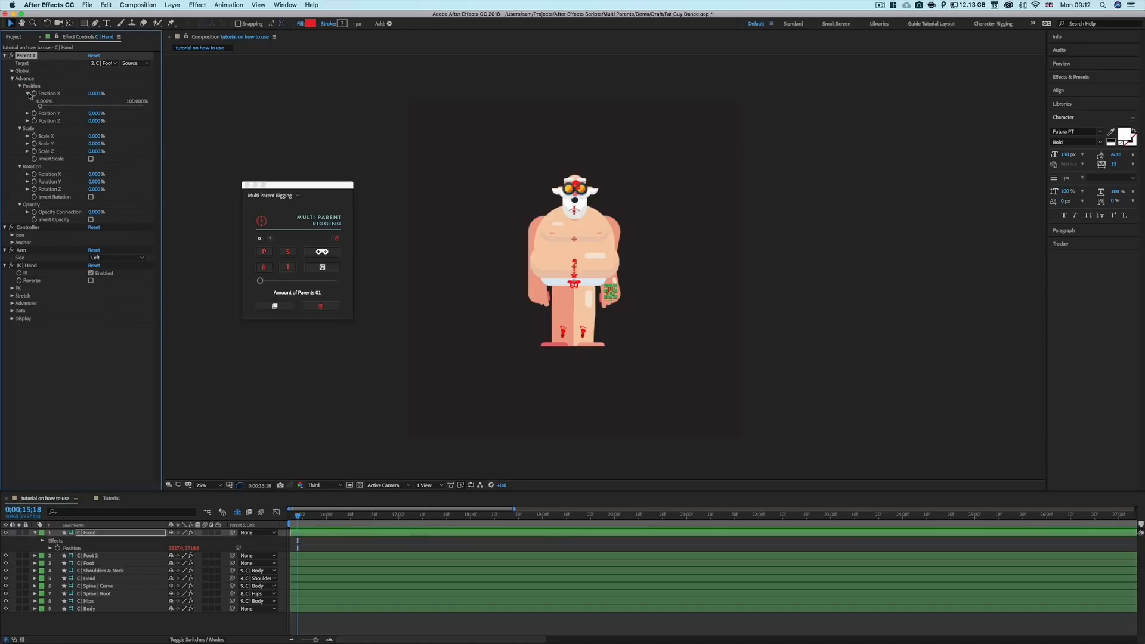
left_click_drag(40, 107, 137, 111)
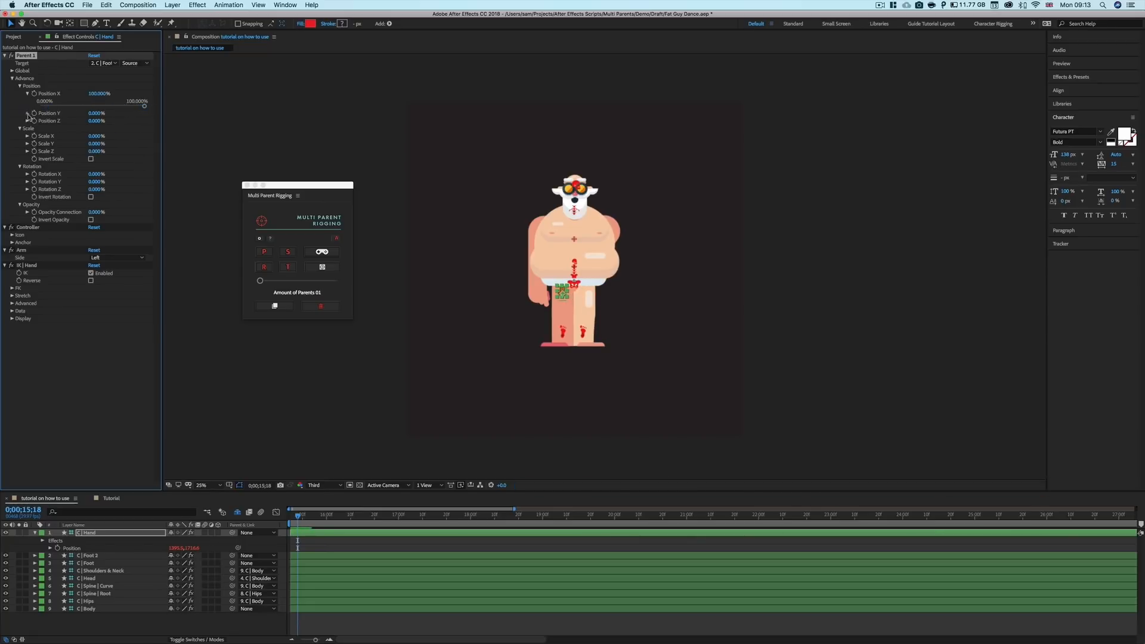
left_click(27, 114)
mouse_move(51, 126)
left_mouse_down()
mouse_move(120, 129)
mouse_move(40, 127)
left_mouse_up()
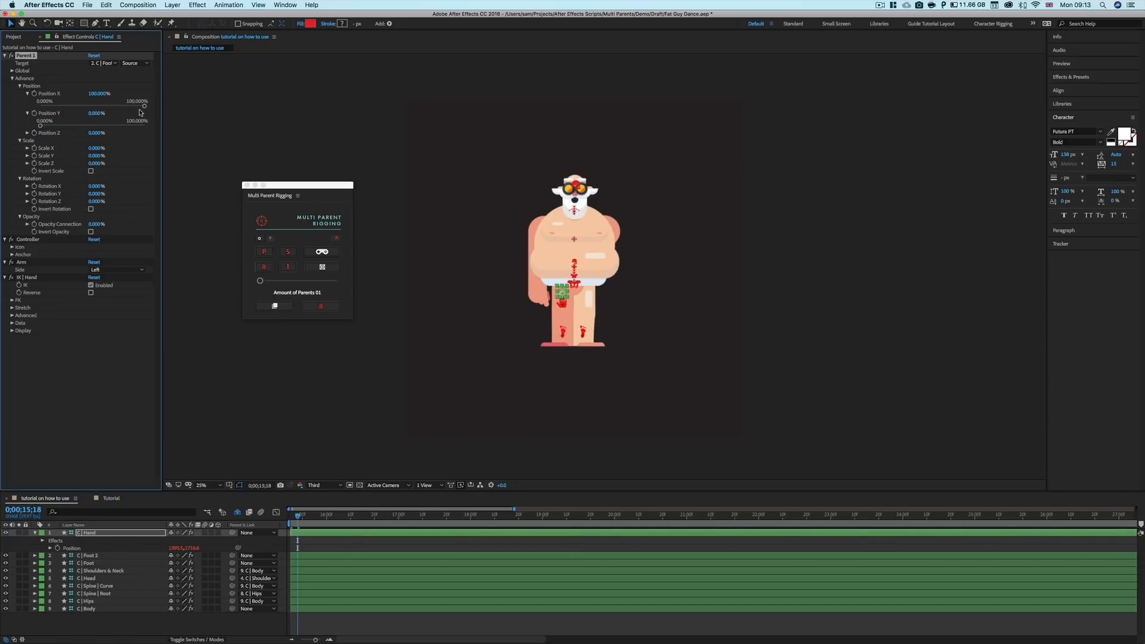
Test moving the C | Hand controller vertically with Parent 1's Position X at 100%.
left_click_drag(102, 111, 144, 108)
mouse_move(563, 293)
left_mouse_down()
mouse_move(568, 261)
mouse_move(581, 269)
mouse_move(573, 298)
mouse_move(561, 245)
mouse_move(556, 302)
left_mouse_up()
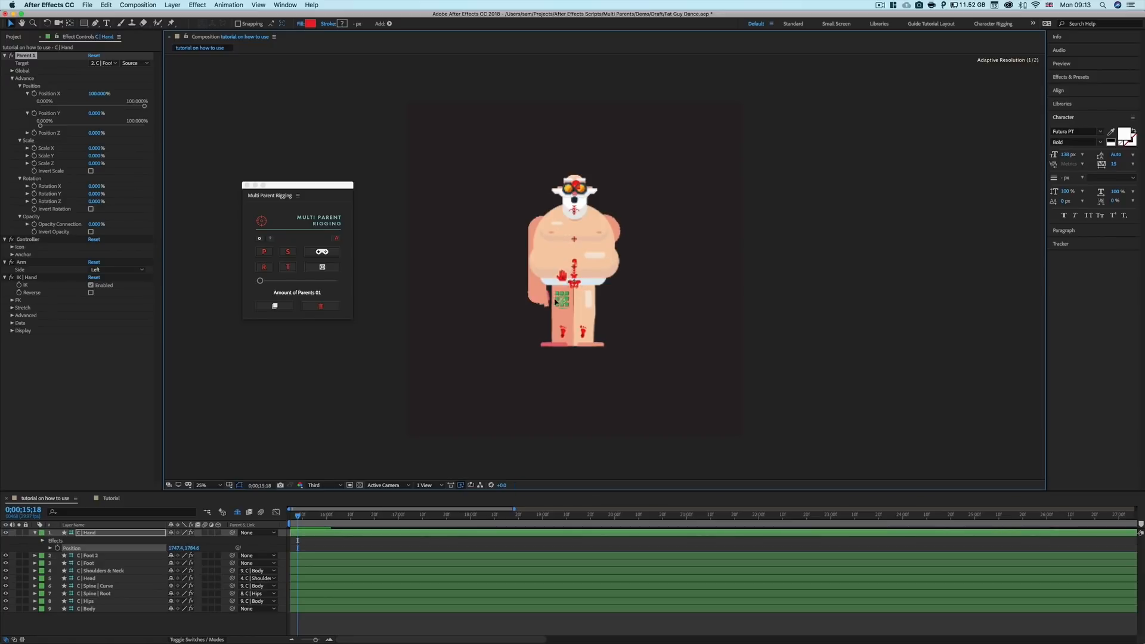
mouse_move(559, 256)
left_mouse_down()
mouse_move(561, 244)
mouse_move(559, 302)
mouse_move(561, 256)
left_mouse_up()
Set Parent 1's Position X to 0% and Position Y to 100%, and test by moving C | Hand and C | Foot 2.
left_click_drag(144, 108, 161, 130)
left_click_drag(611, 338, 683, 333)
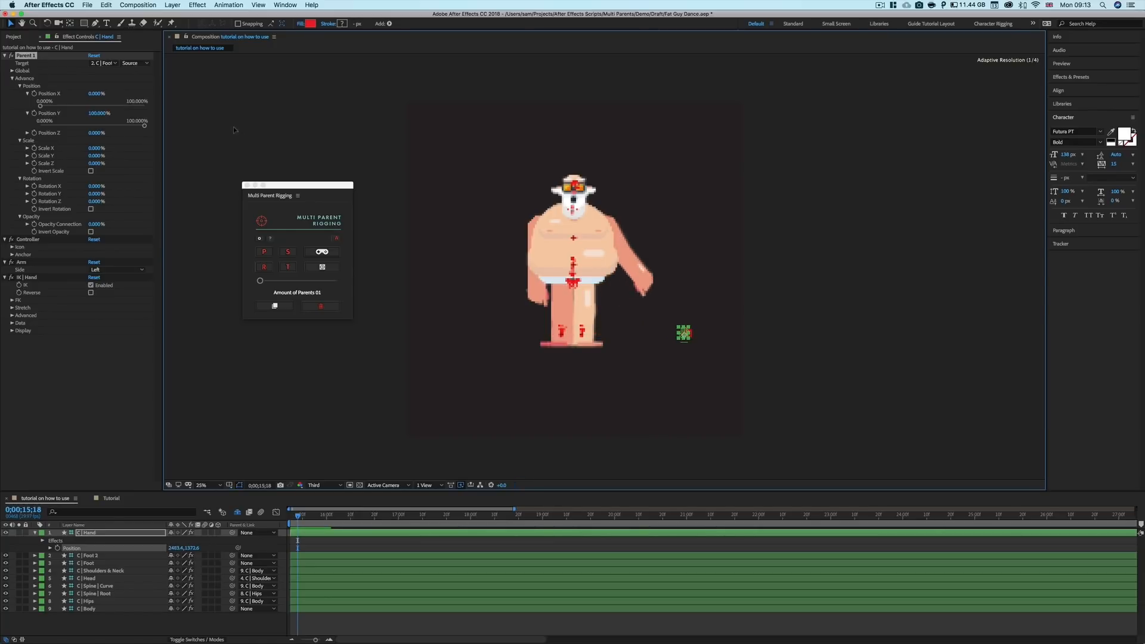
left_click(563, 334)
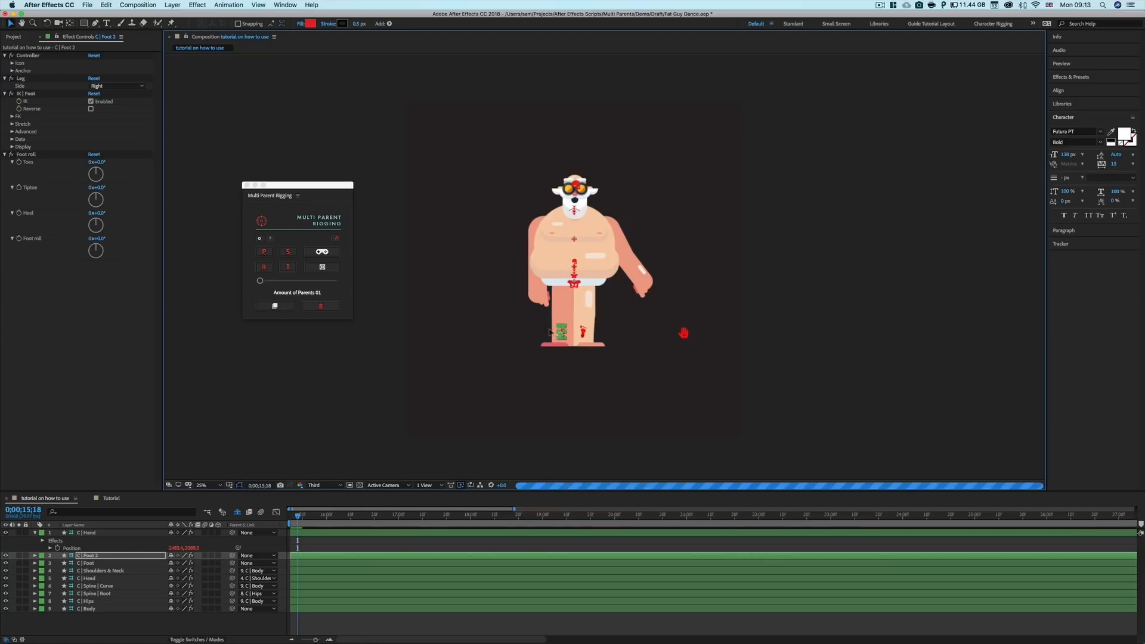
mouse_move(563, 337)
left_mouse_down()
mouse_move(543, 312)
mouse_move(560, 301)
mouse_move(546, 314)
mouse_move(561, 338)
mouse_move(562, 310)
mouse_move(547, 324)
left_mouse_up()
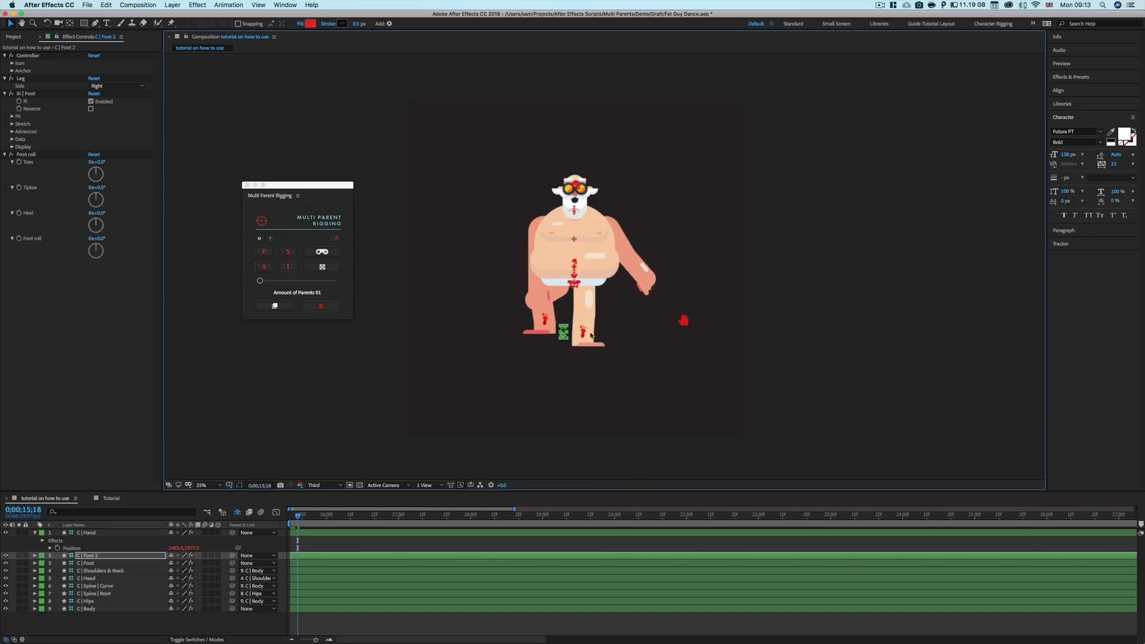
Return Parent 1's Position Y to 0% and place the C | Hand controller beside the character's hip.
left_click(683, 334)
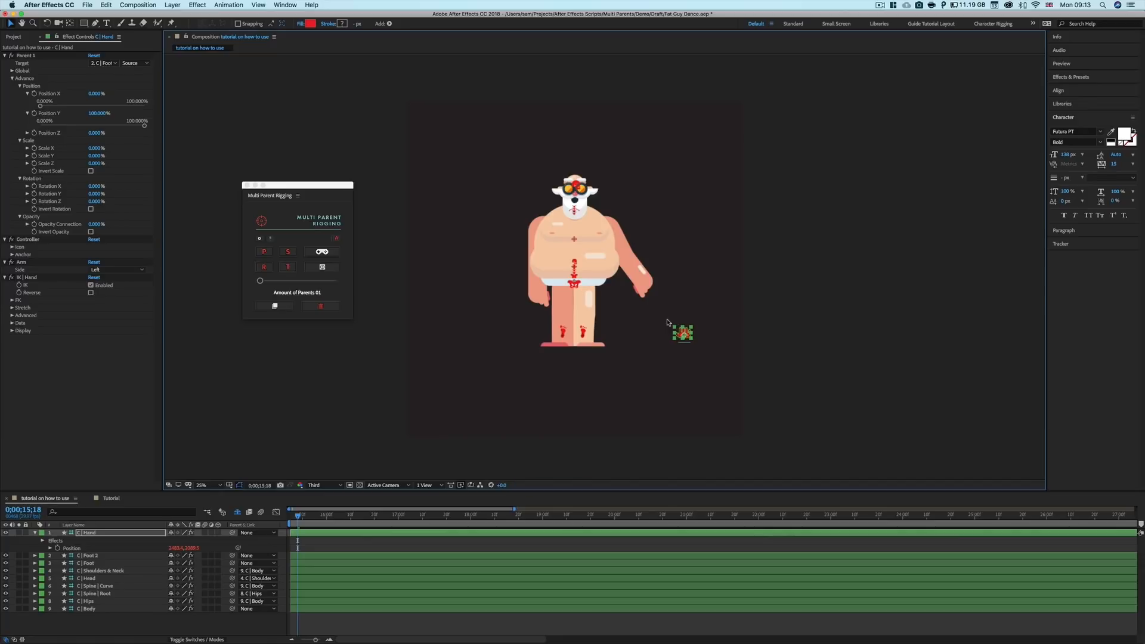
left_click_drag(683, 334, 630, 322)
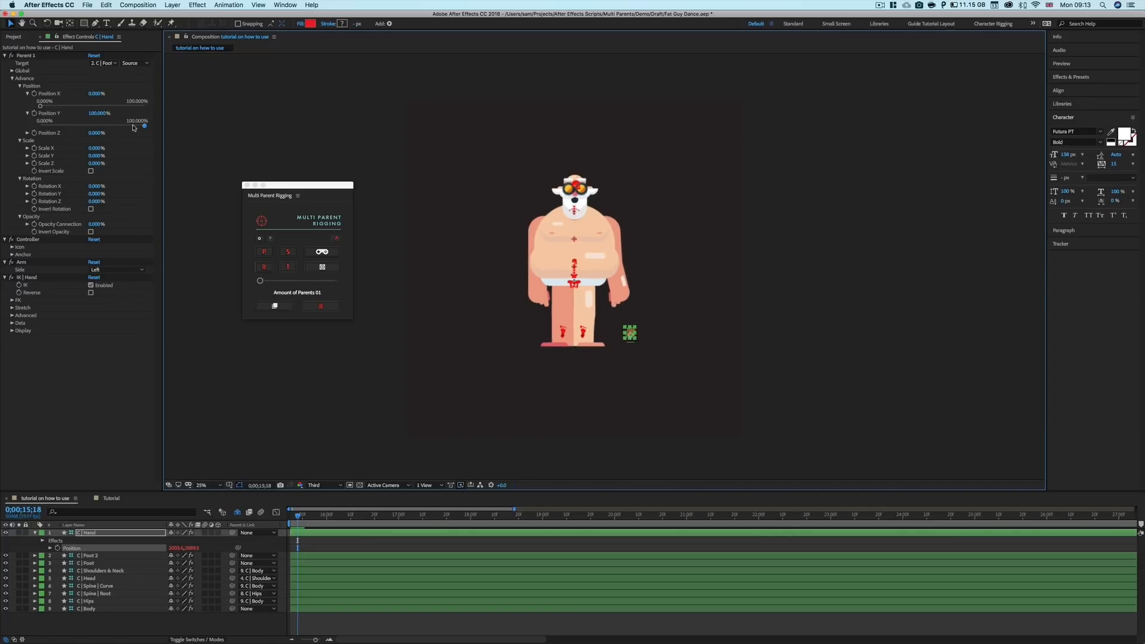
left_click_drag(144, 125, 10, 130)
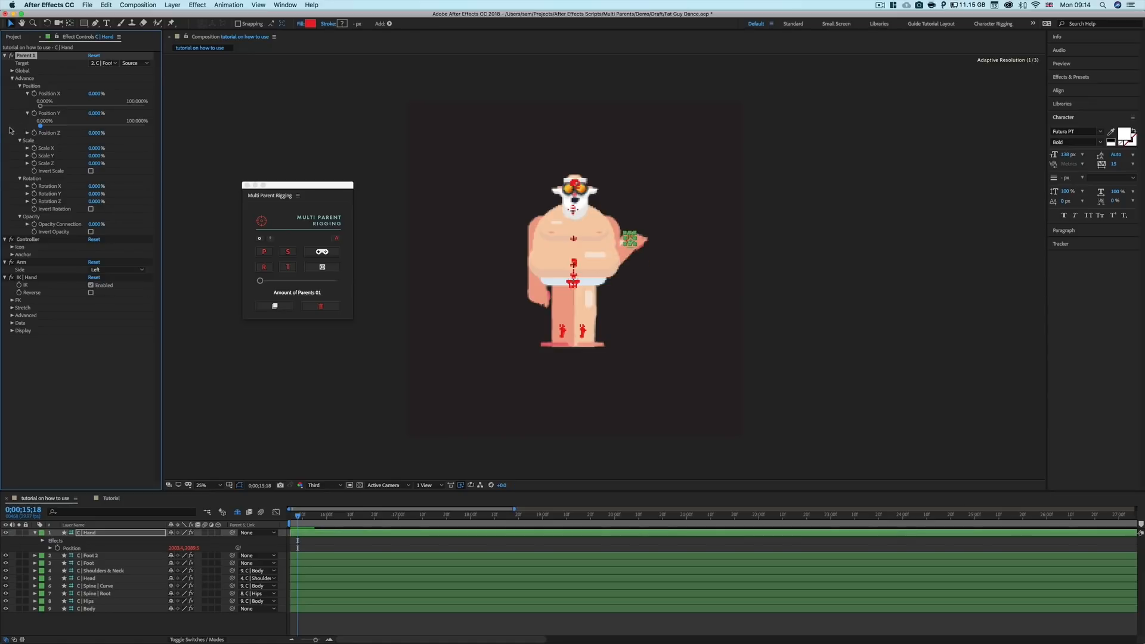
left_click_drag(630, 240, 627, 295)
key("period")
key("comma")
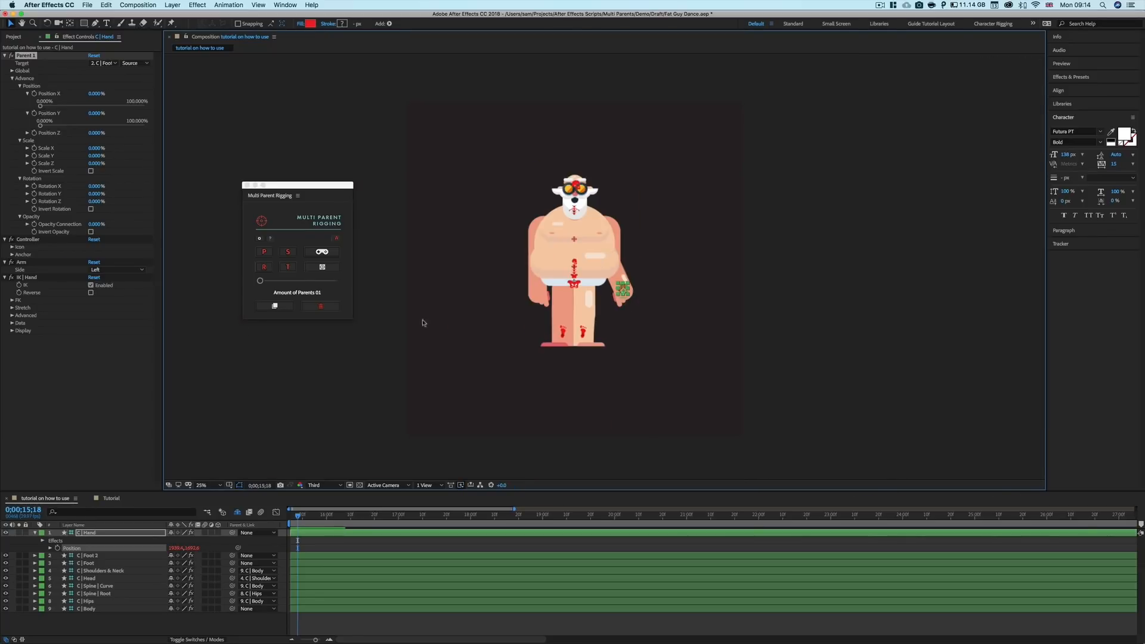
Apply two parents to C | Hand with Amount of Parents at 02, and expand Parent 1's Advance properties.
left_click(111, 358)
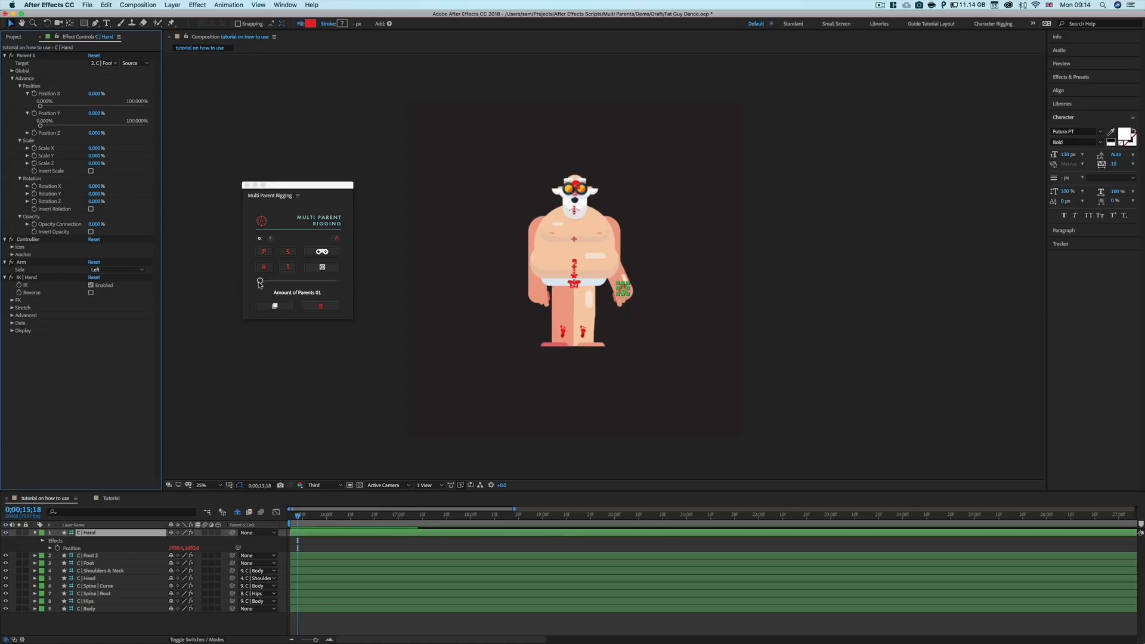
left_click_drag(261, 282, 272, 281)
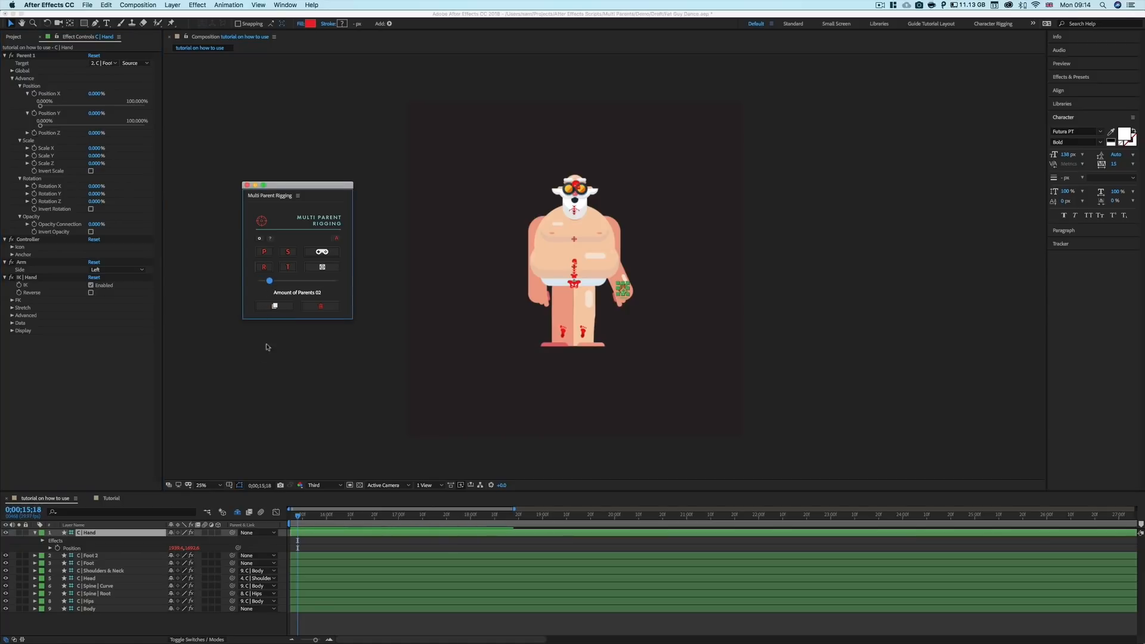
left_click(277, 306)
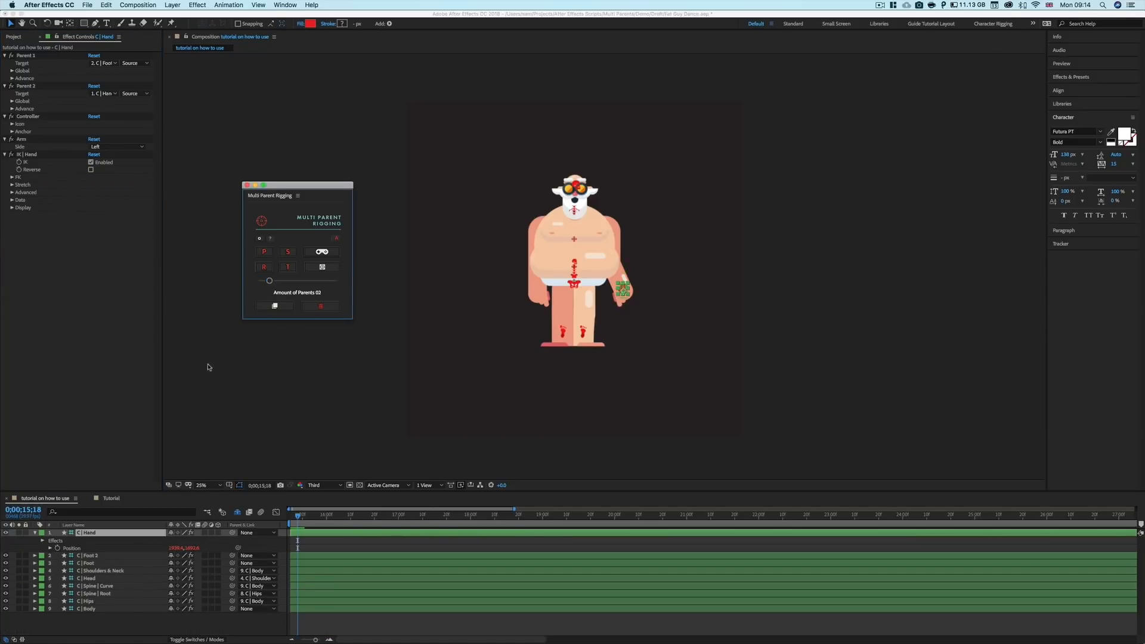
left_click(12, 78)
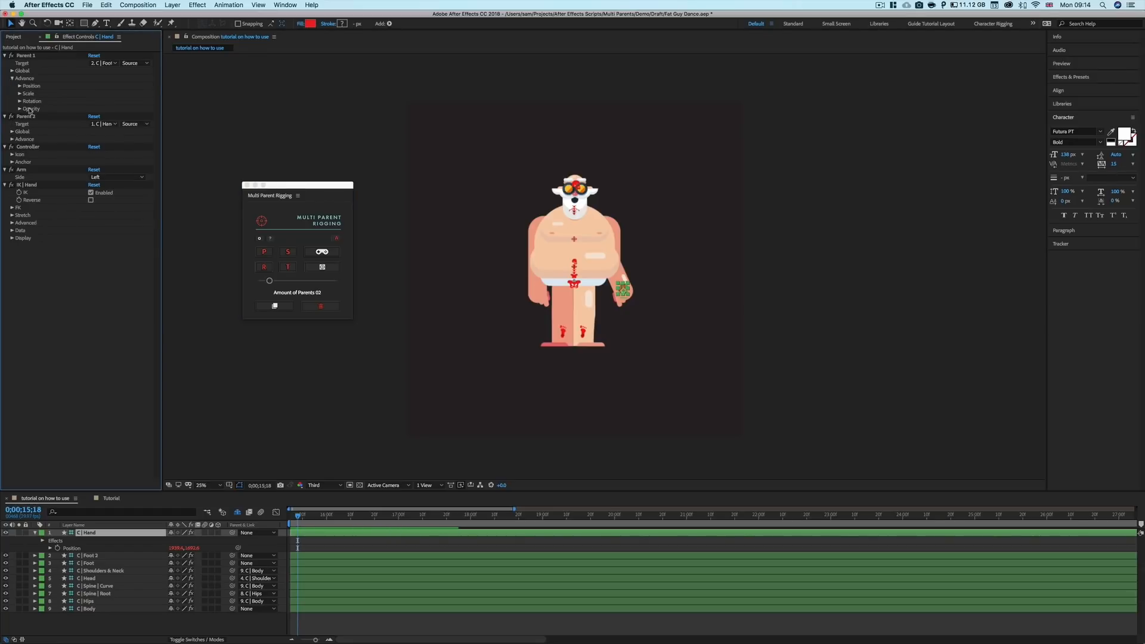
Turn off the S, R and T properties, keeping only P, and reapply the two parents to C | Hand.
left_click(289, 261)
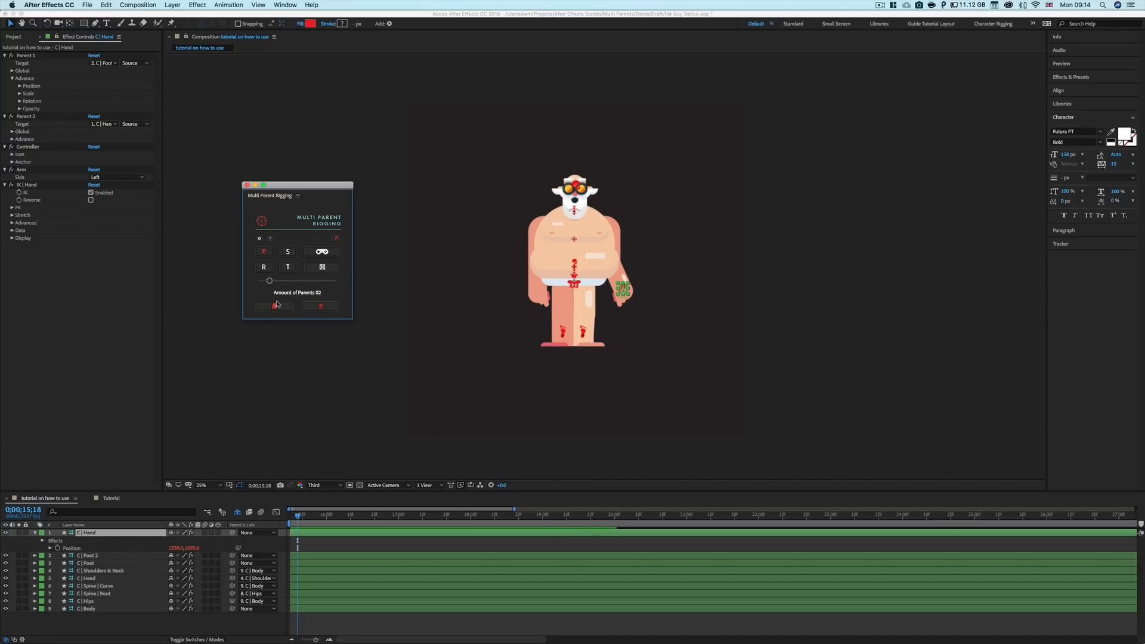
left_click(276, 304)
key("Return")
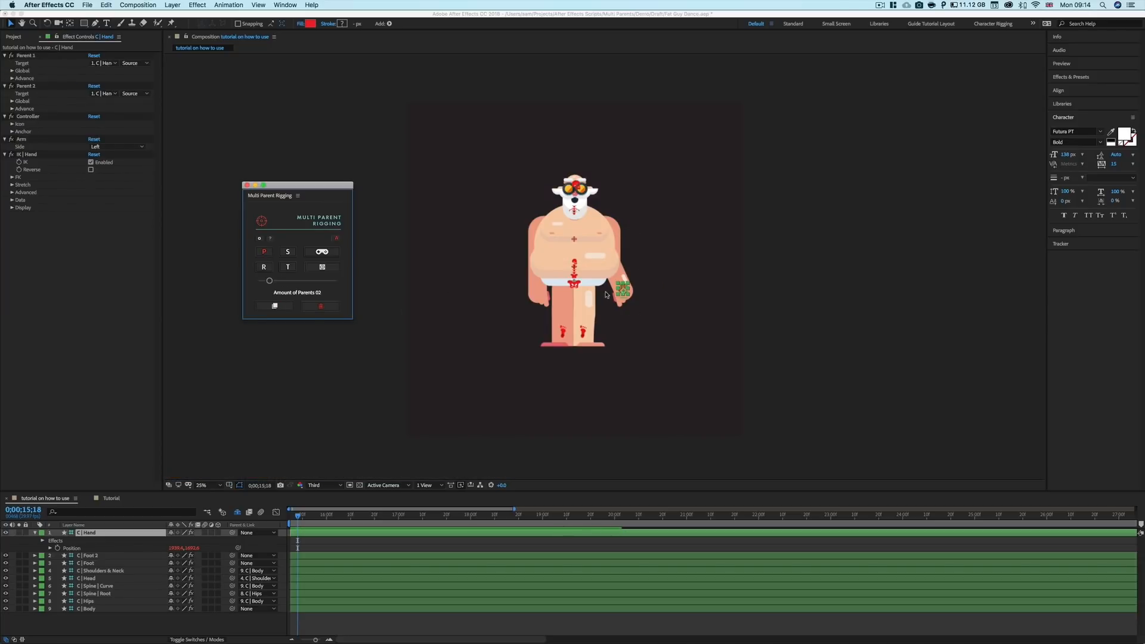
Expand the advanced Position X, Y and Z settings of both parents.
left_click(11, 109)
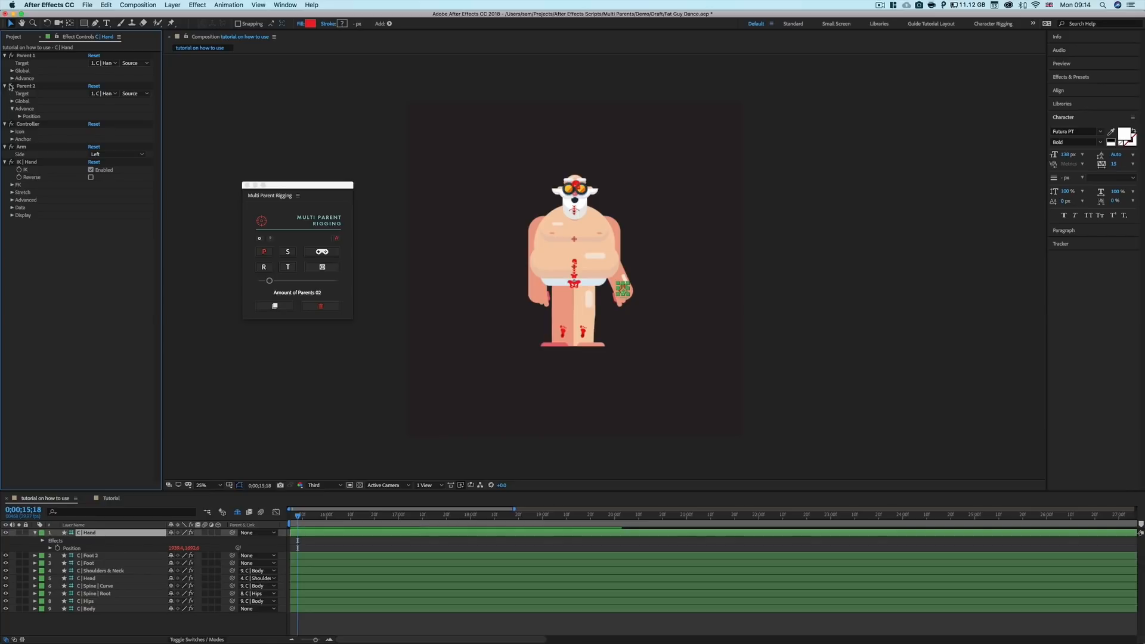
left_click(11, 78)
left_click(19, 87)
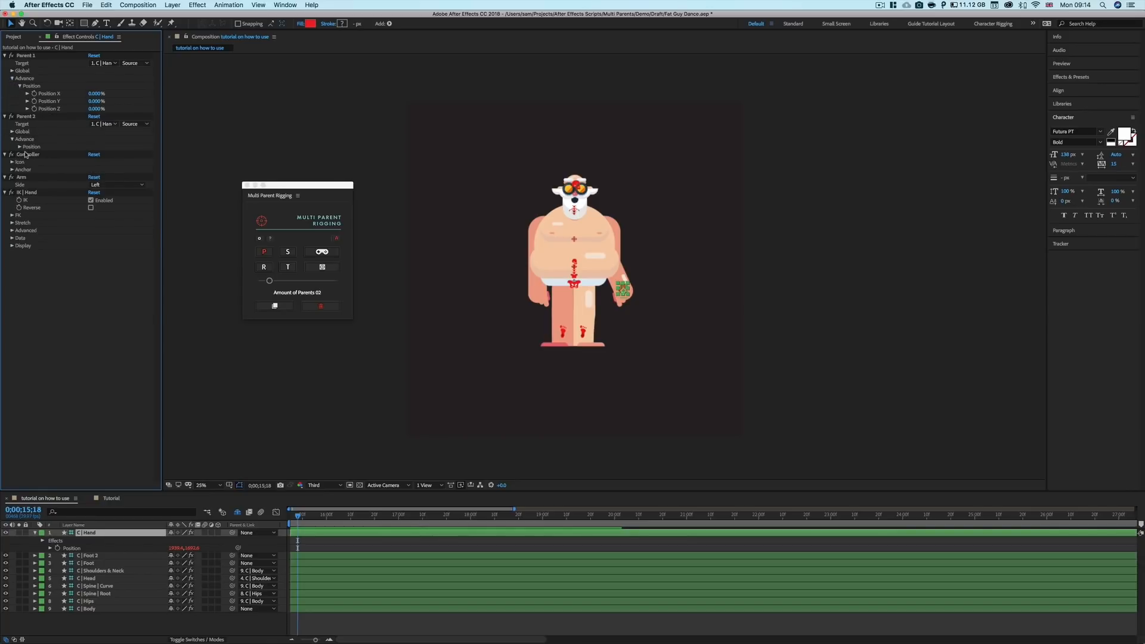
left_click(20, 147)
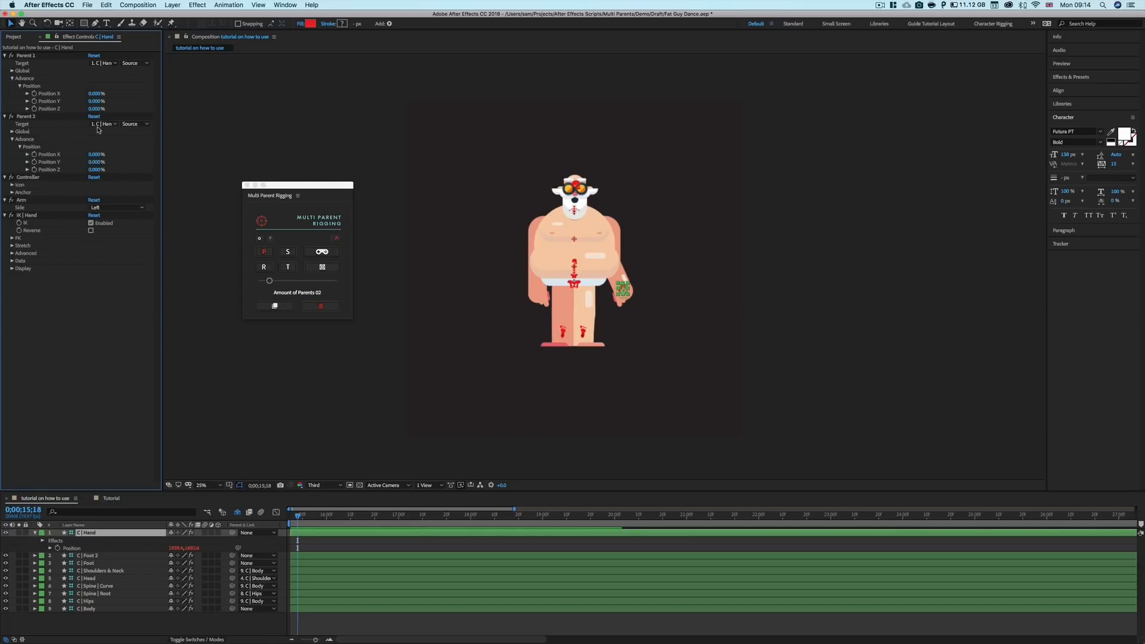
Set Parent 2's target to C | Head and Parent 1's target to C | Foot 2.
left_click(102, 125)
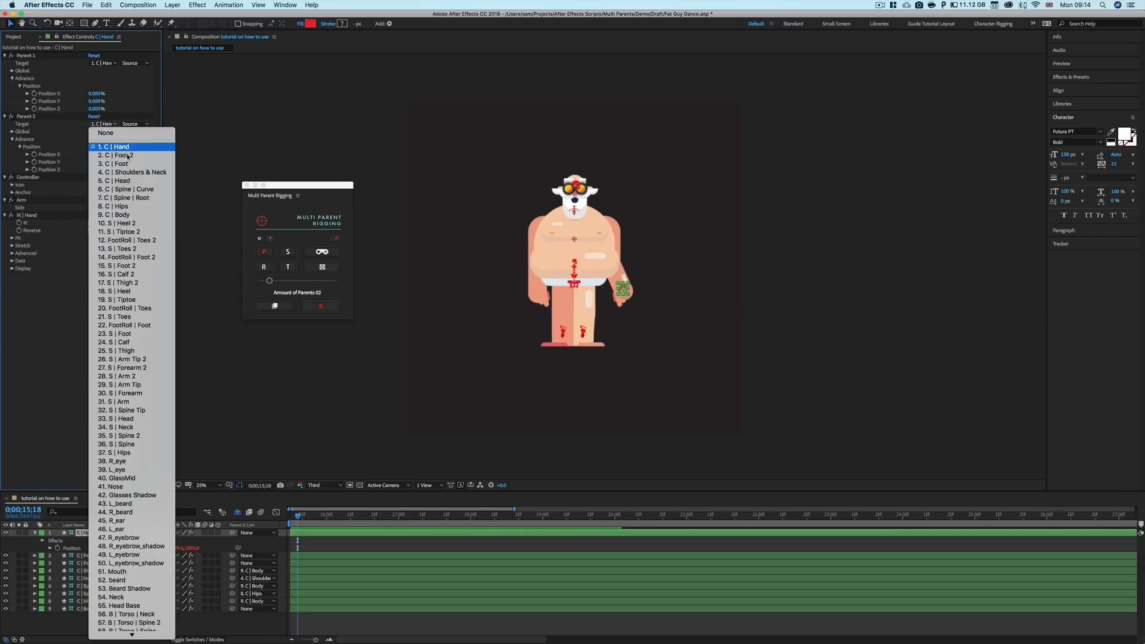
left_click(139, 184)
left_click(106, 63)
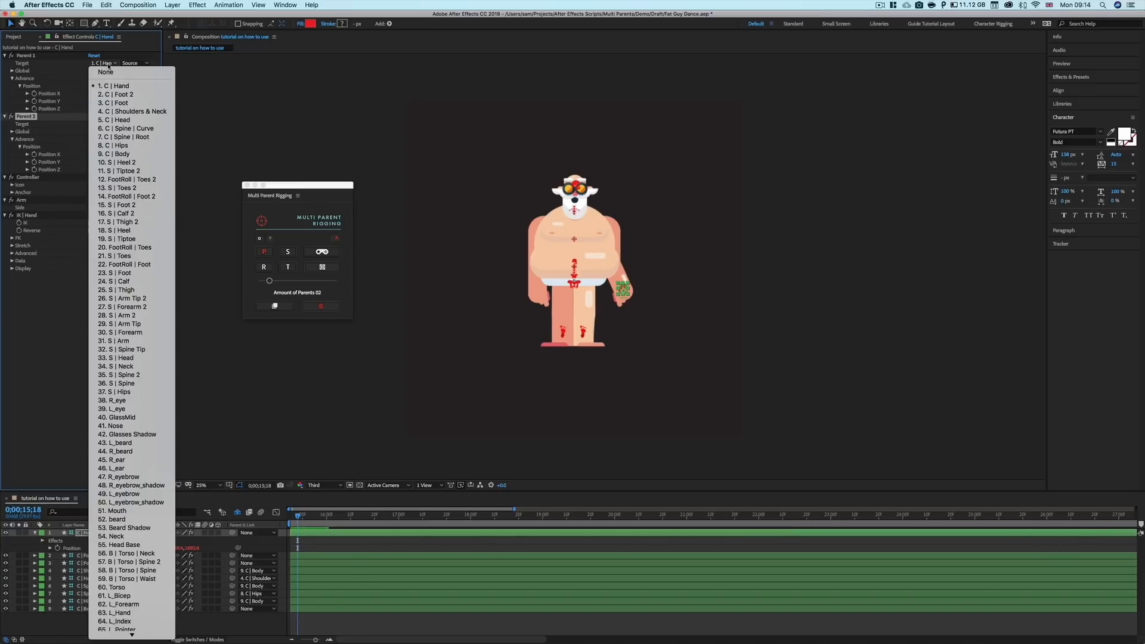
left_click(127, 89)
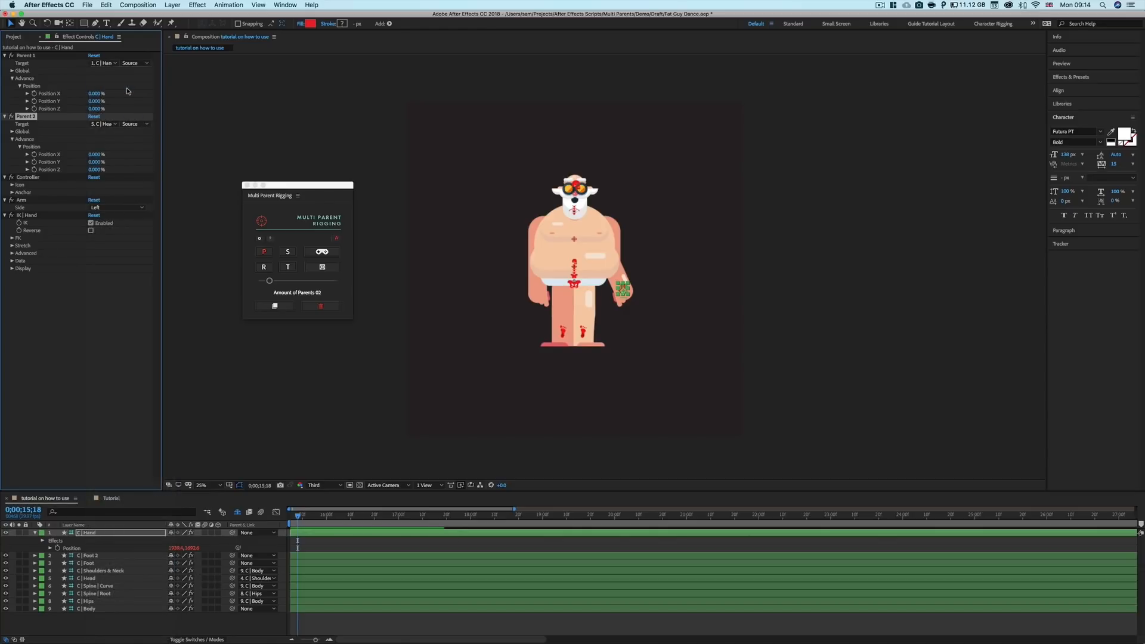
left_click(105, 63)
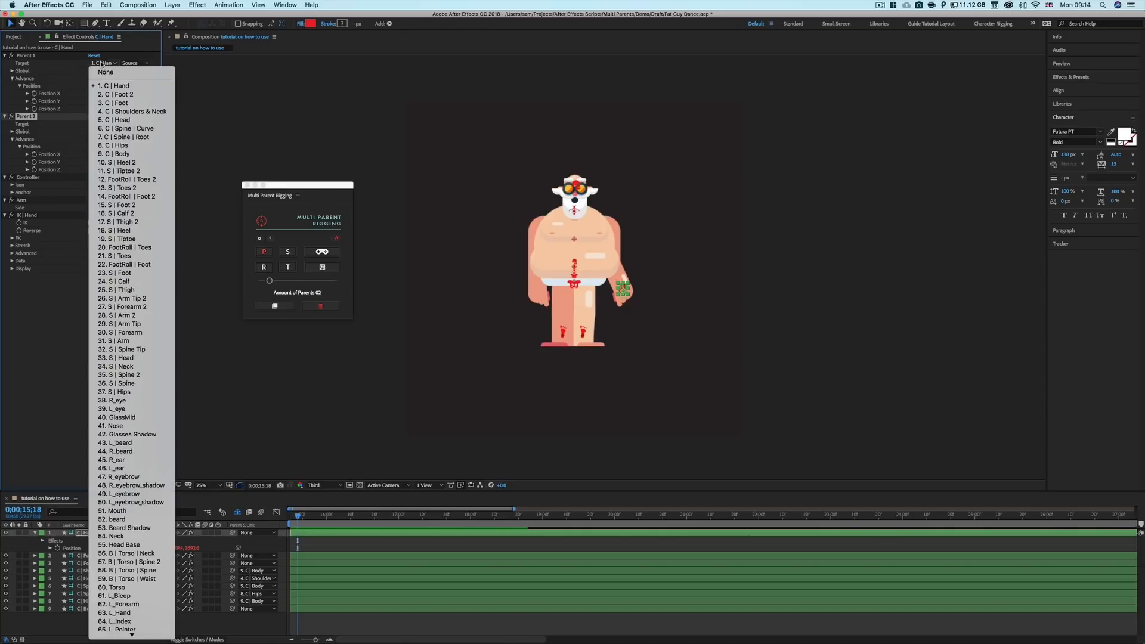
left_click(128, 95)
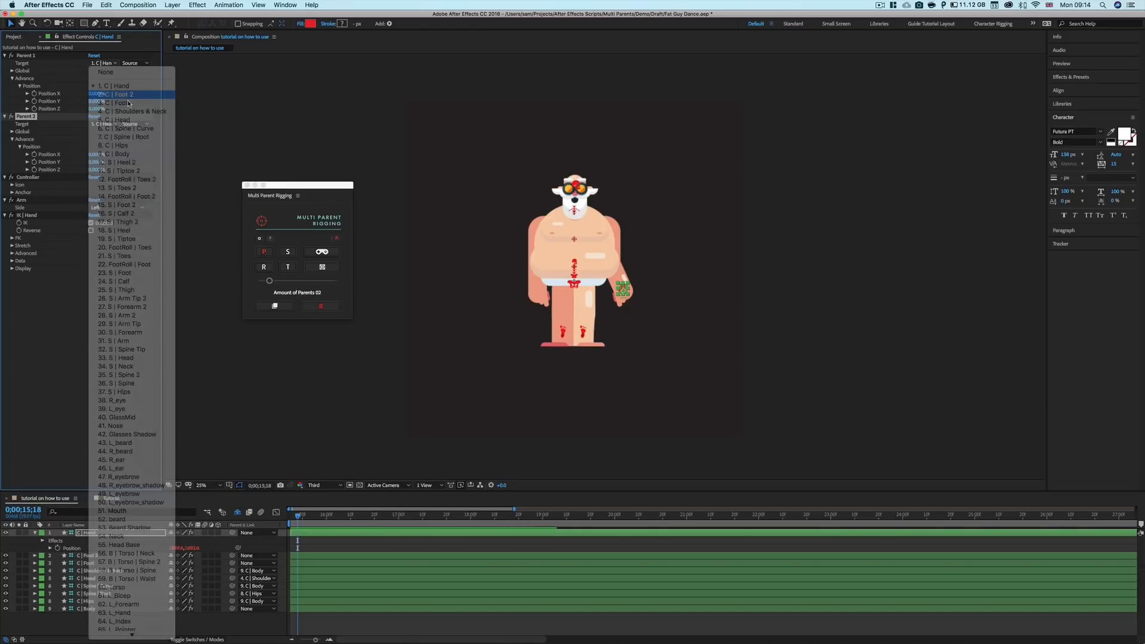
Set Parent 1's advanced Position X to 100% and Parent 2's advanced Position Y to 100%.
left_click(27, 94)
left_click_drag(41, 108, 145, 110)
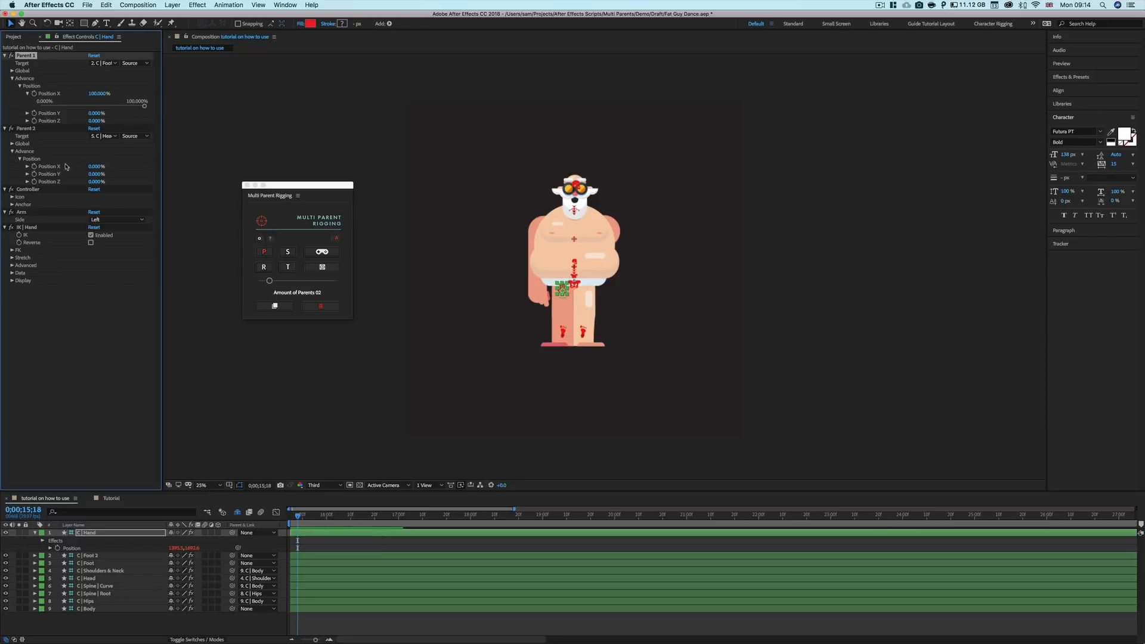
left_click(27, 174)
left_click_drag(43, 188, 164, 190)
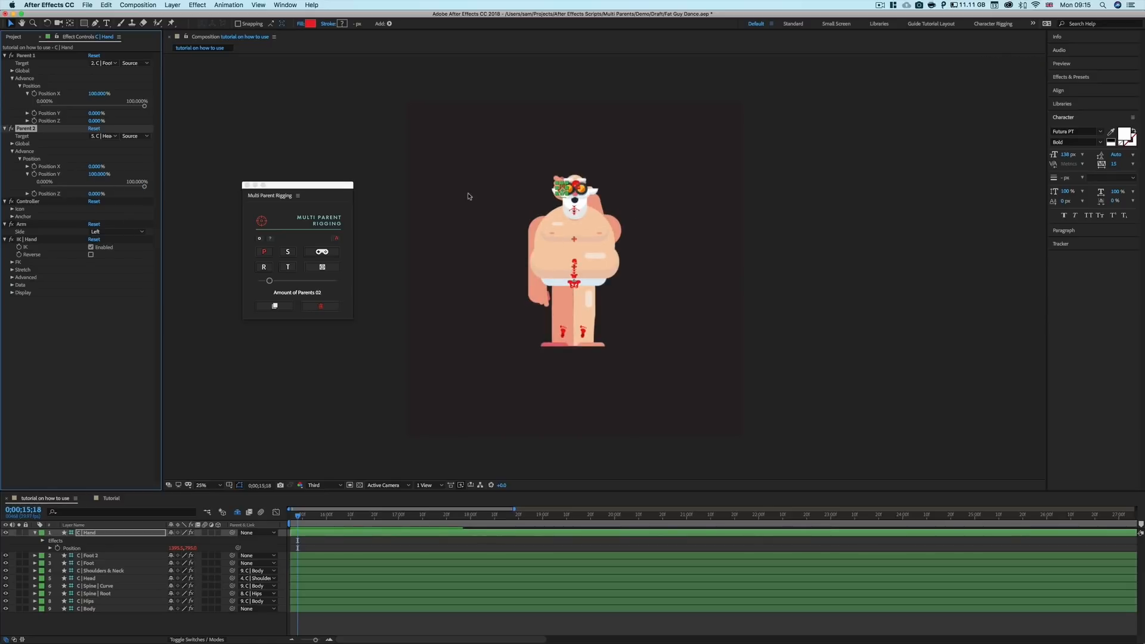
Lower Parent 2's Position Y to 0% and Parent 1's Position X to about 79%.
mouse_move(143, 110)
left_mouse_down()
mouse_move(61, 112)
mouse_move(145, 112)
left_mouse_up()
left_click_drag(145, 189, 33, 194)
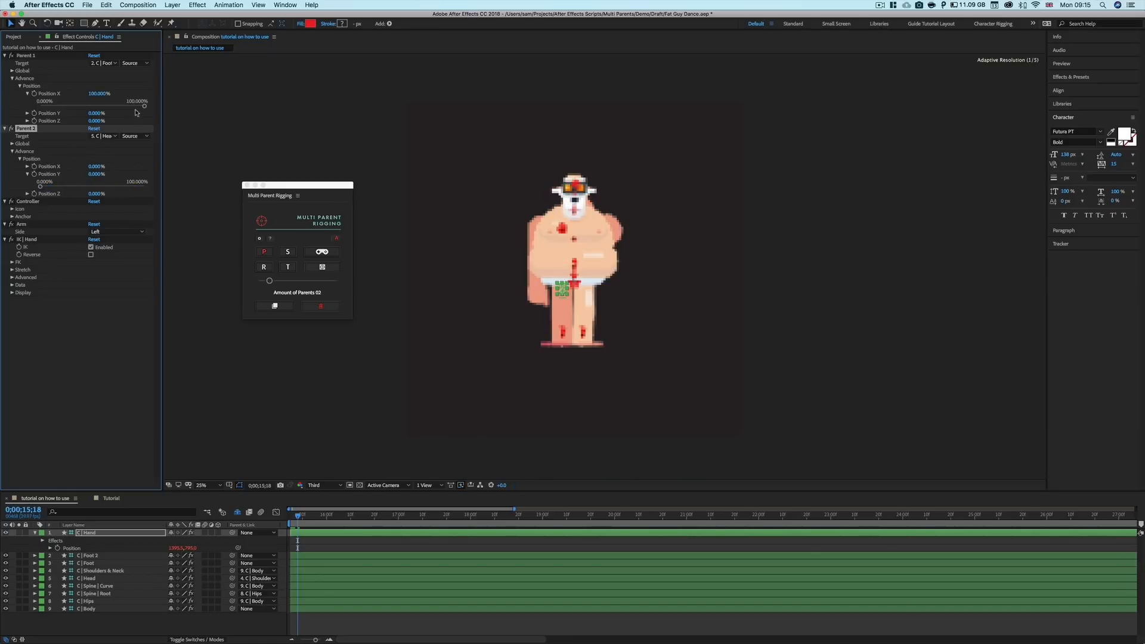
left_click_drag(145, 106, 124, 110)
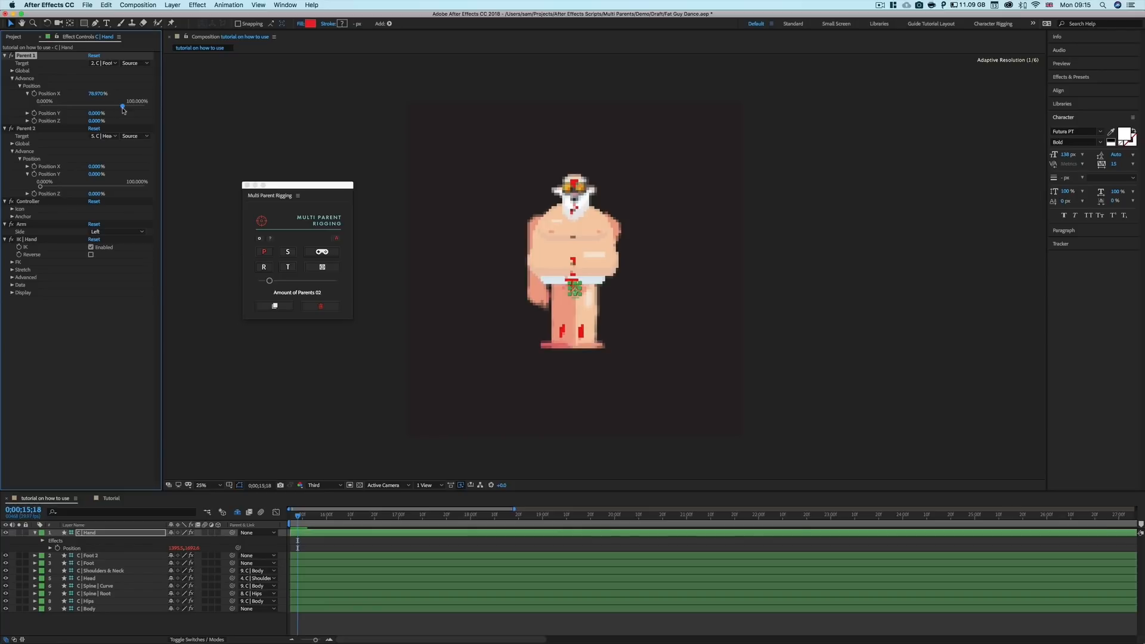
Enable Use Global Properties and Position for Parent 1, and test its Connection slider, returning it to 0%.
left_click(12, 70)
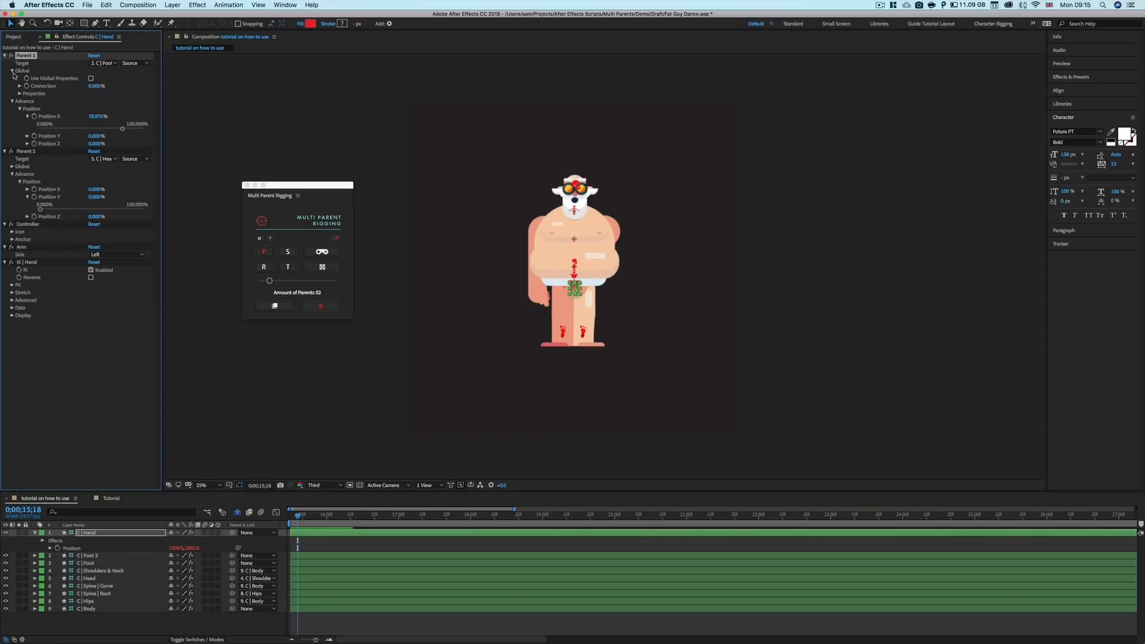
left_click(20, 93)
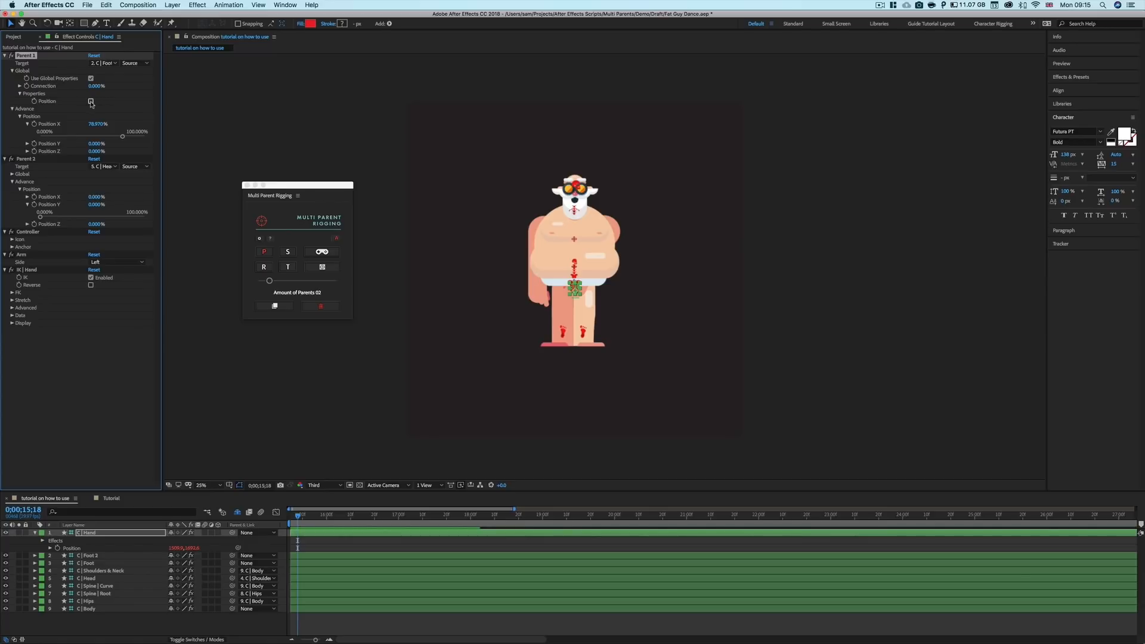
left_click(19, 86)
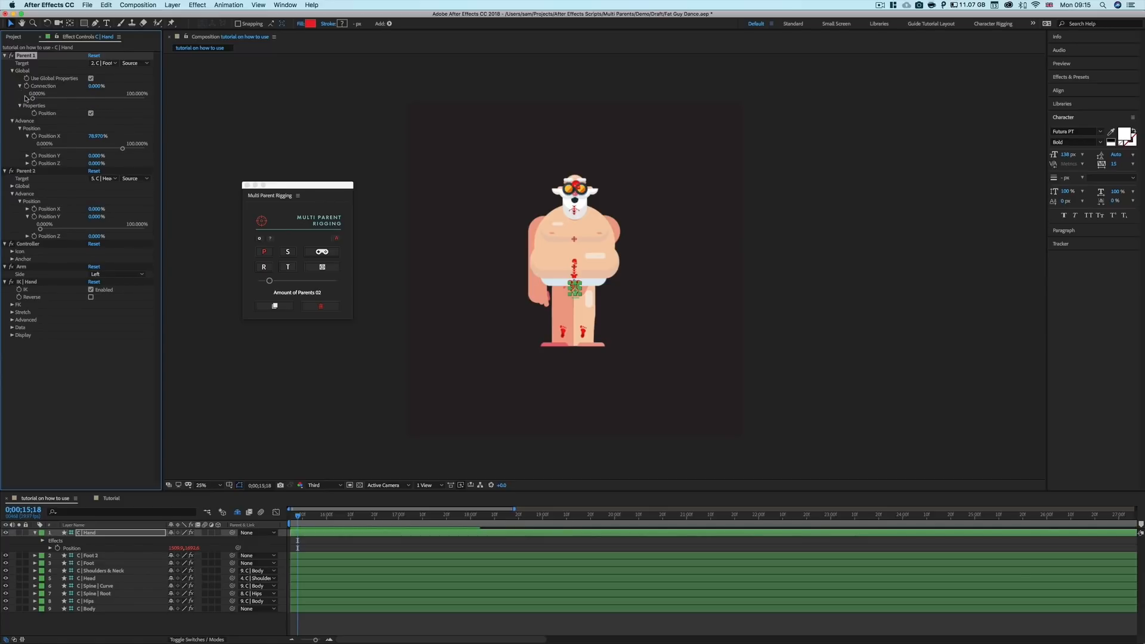
mouse_move(37, 99)
left_mouse_down()
mouse_move(127, 101)
mouse_move(32, 102)
left_mouse_up()
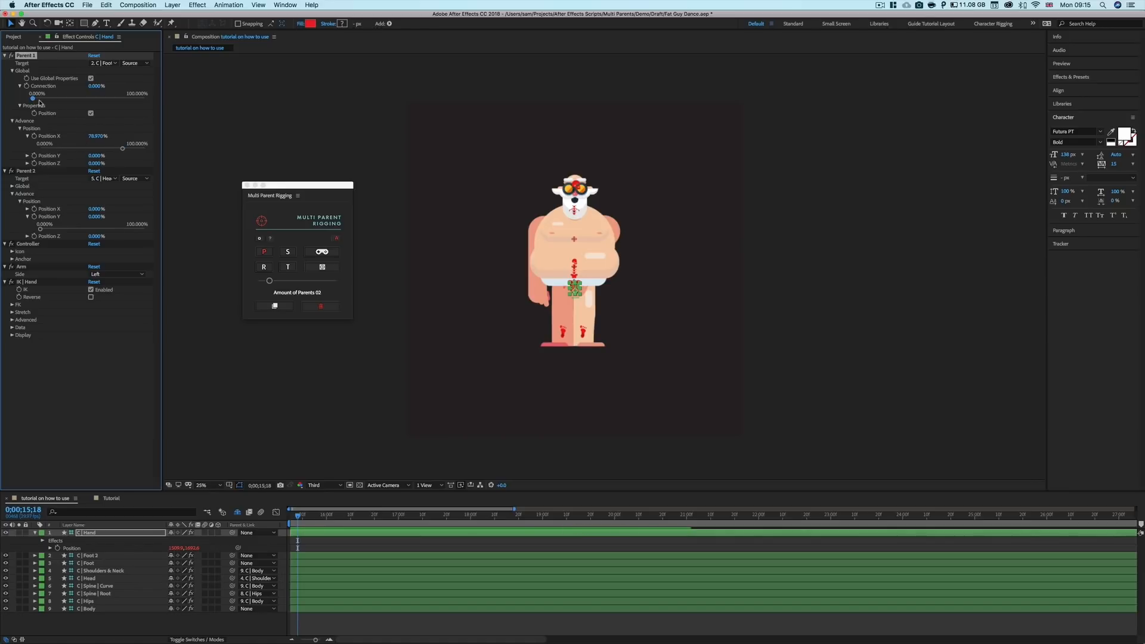
Set Parent 1's advanced Position X to 0%, leaving its global Connection at 0%.
mouse_move(38, 100)
left_mouse_down()
mouse_move(67, 100)
mouse_move(32, 102)
left_mouse_up()
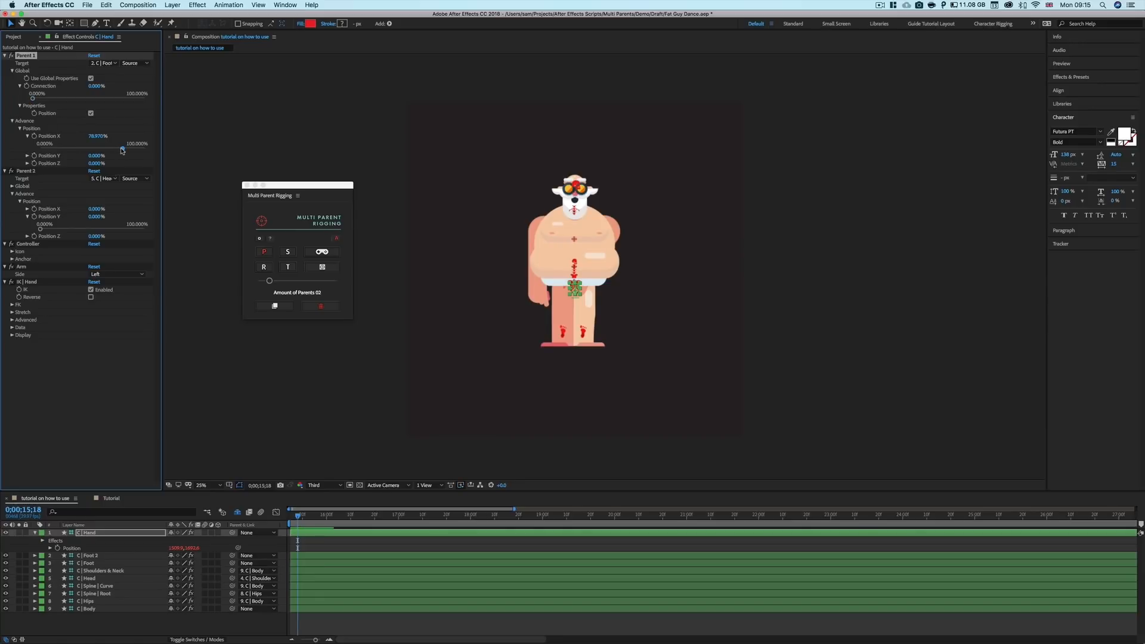
left_click_drag(122, 150, 39, 151)
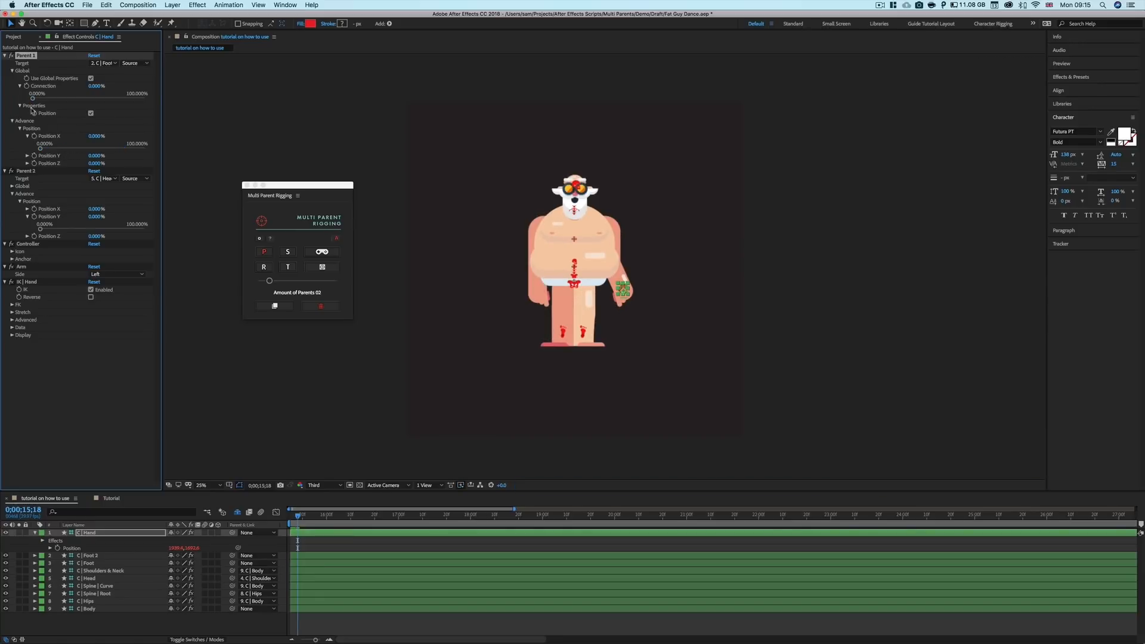
mouse_move(33, 99)
left_mouse_down()
mouse_move(133, 104)
mouse_move(18, 111)
left_mouse_up()
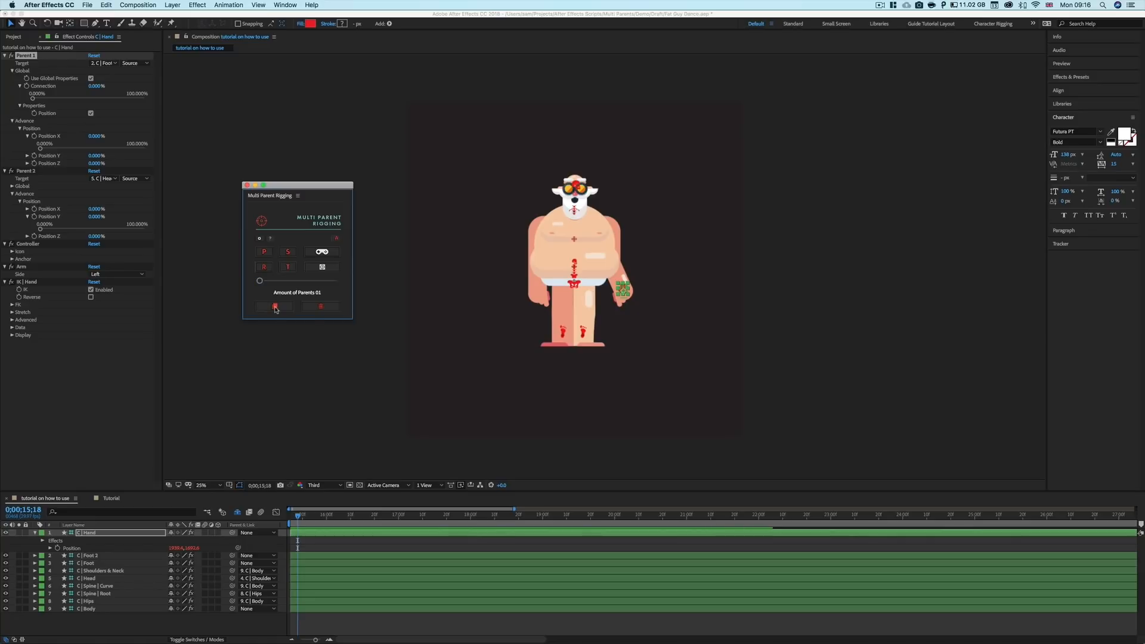
Remove the existing parent rig from C | Hand and apply a one-parent rig with Position, Scale, Rotation and Opacity and a target null.
left_click(275, 306)
left_click(636, 218)
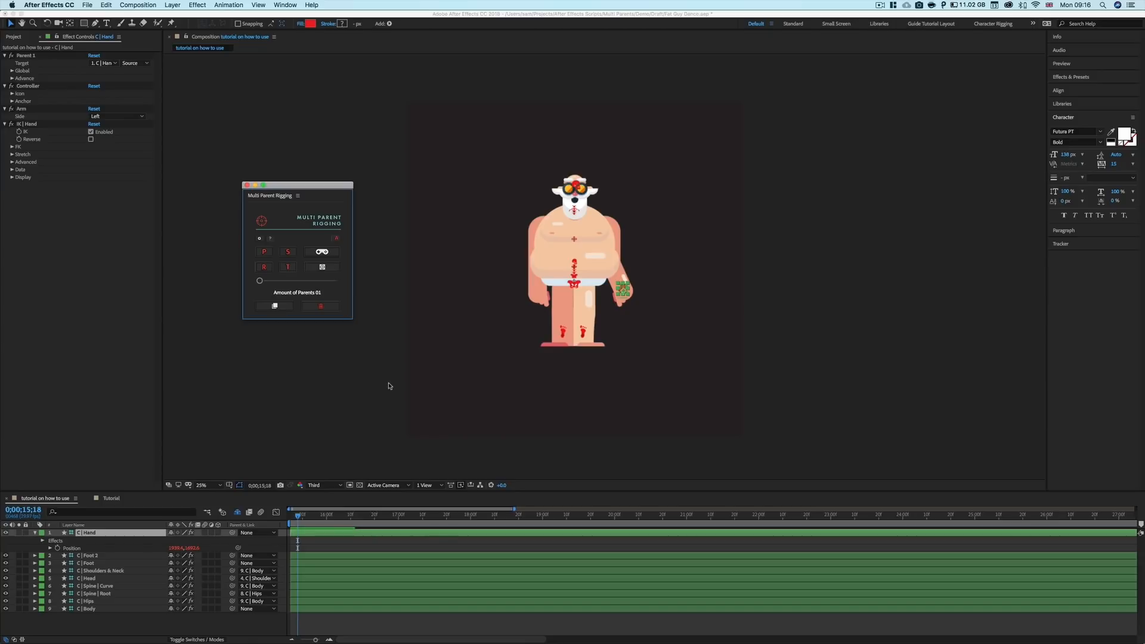
left_click(323, 308)
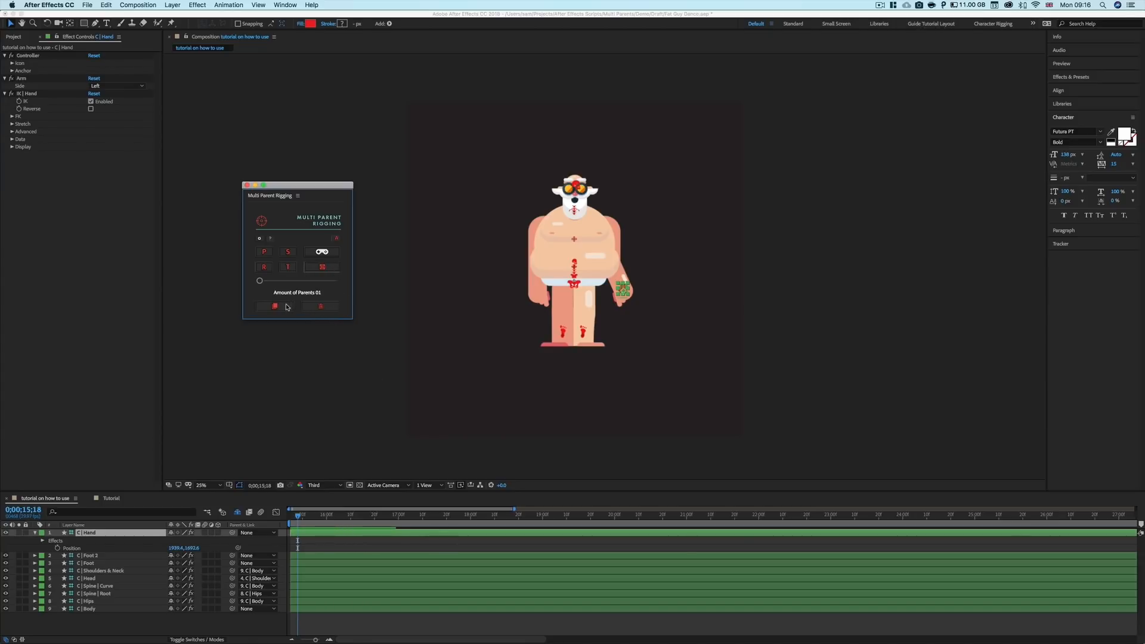
left_click(287, 307)
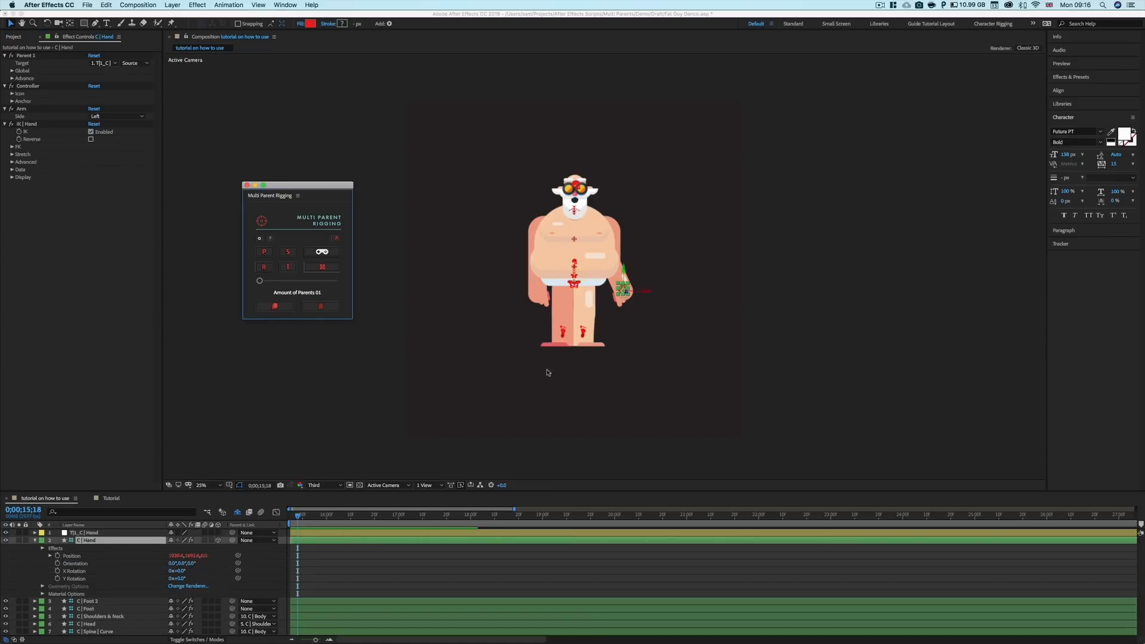
Move the hand's target null up beside the shoulder and keyframe its Position at 0;00;15;18.
left_click_drag(623, 290, 642, 221)
left_click(584, 368)
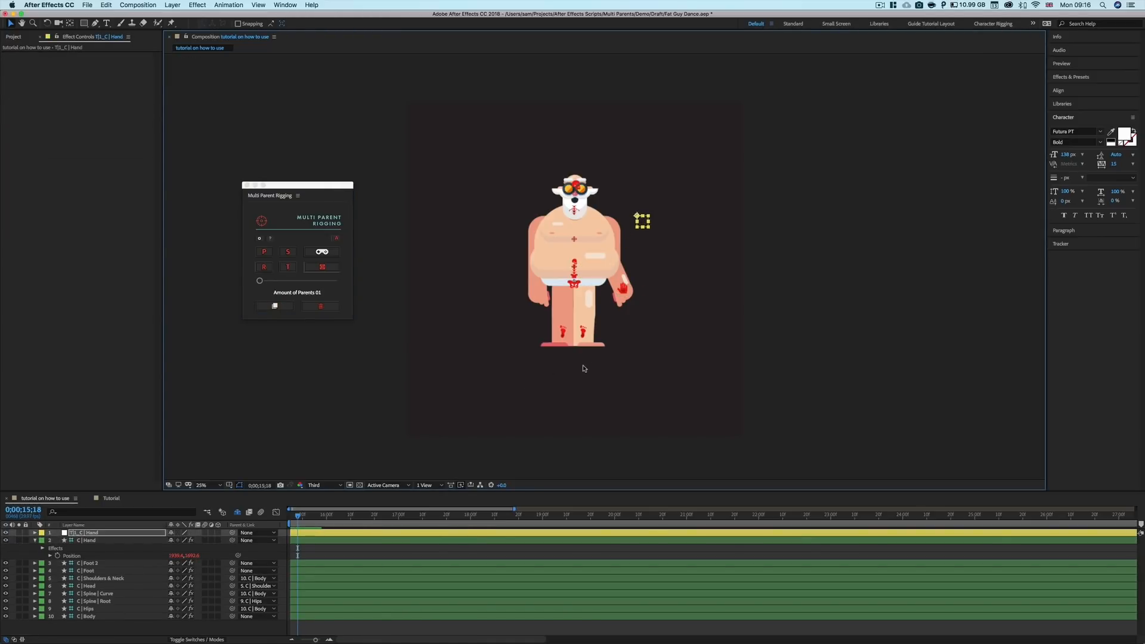
key("p")
left_click(57, 541)
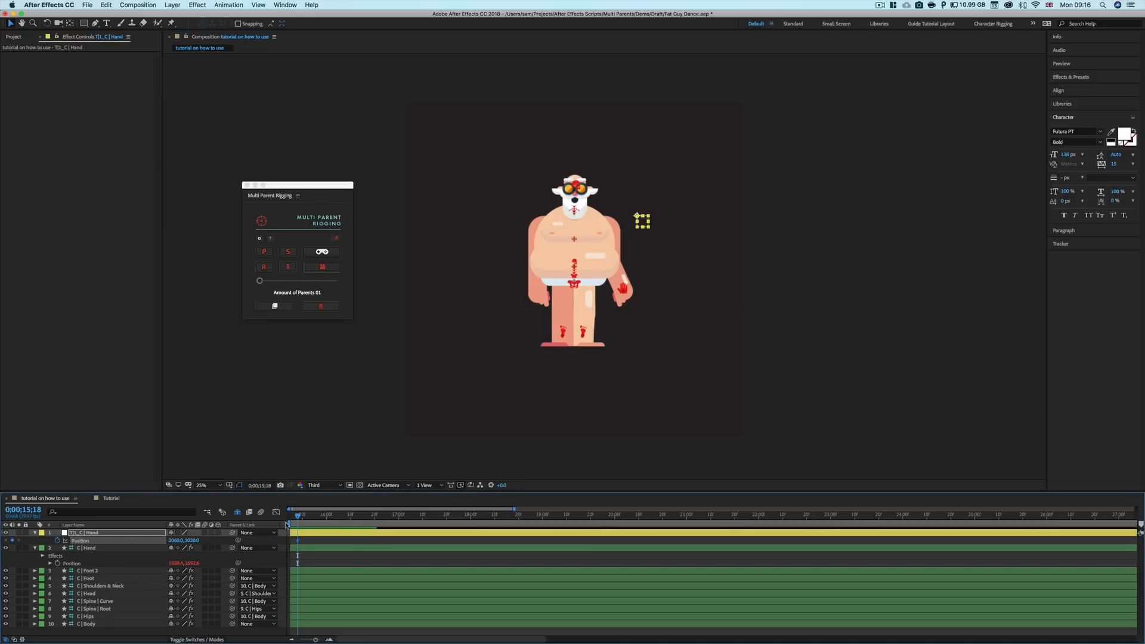
At 0;00;15;22, move the null straight down to about 2060, 1540 to add a second Position keyframe.
left_click(307, 515)
left_click(309, 516)
left_click_drag(645, 224, 645, 281)
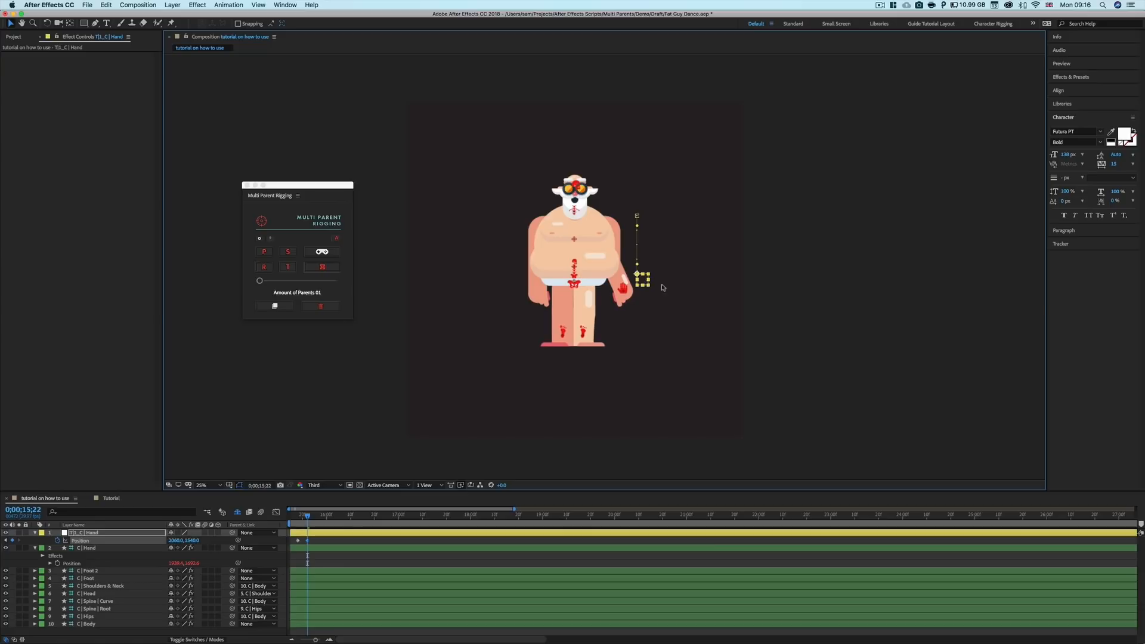
Copy the null's first Position keyframe to 0;00;15;26 and apply Easy Ease to the Position keyframes.
left_click(314, 516)
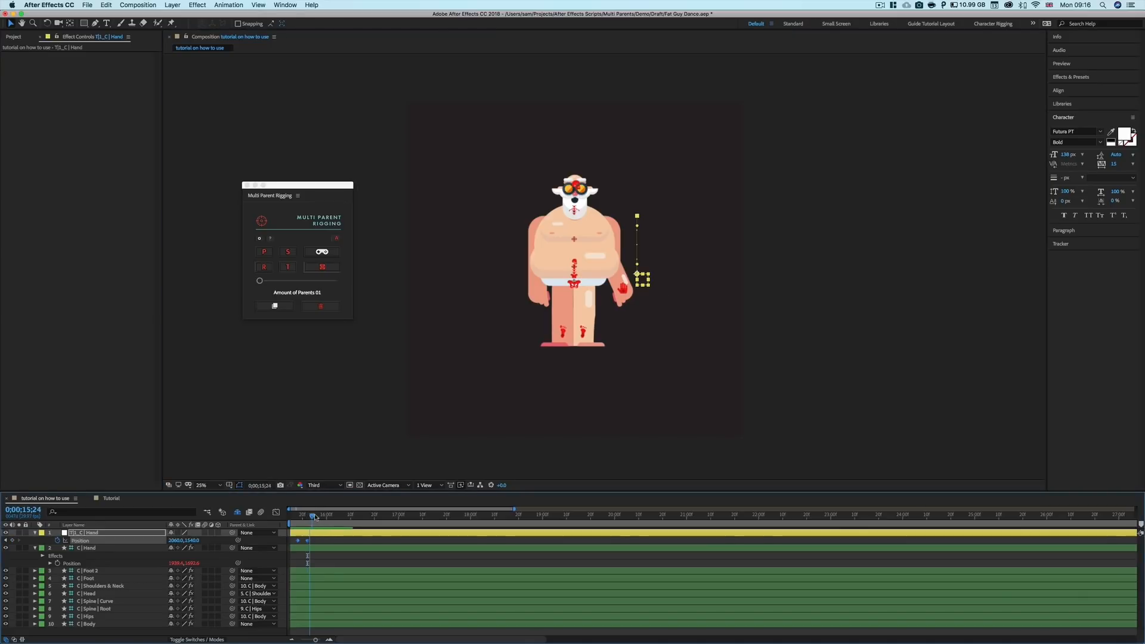
left_click_drag(303, 540, 295, 543)
key("super+c")
key("super+v")
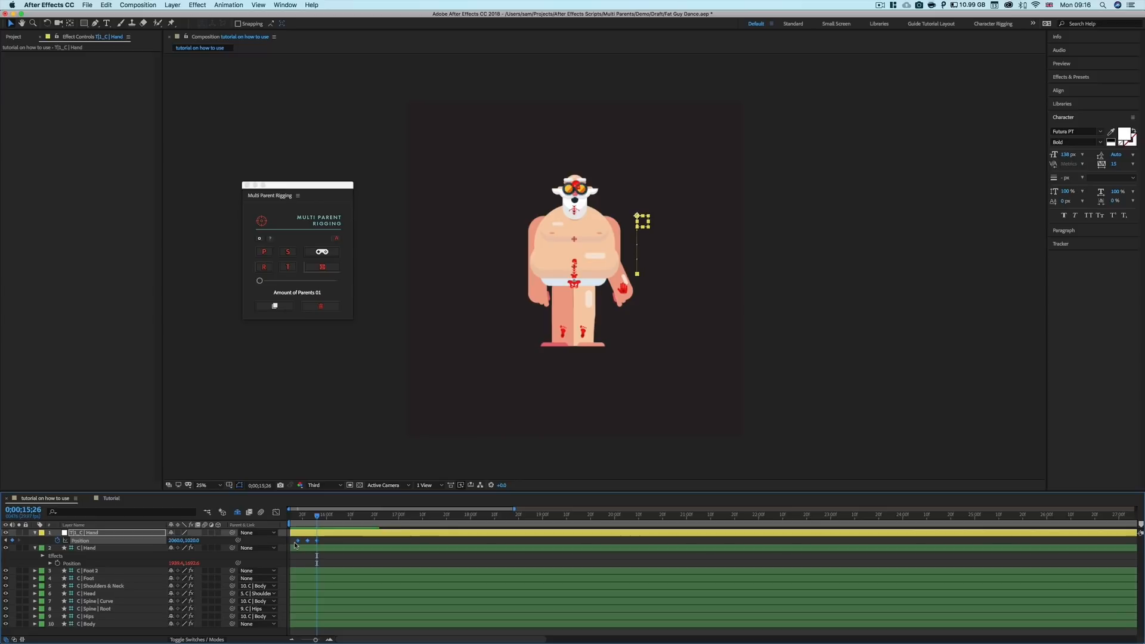
right_click(295, 544)
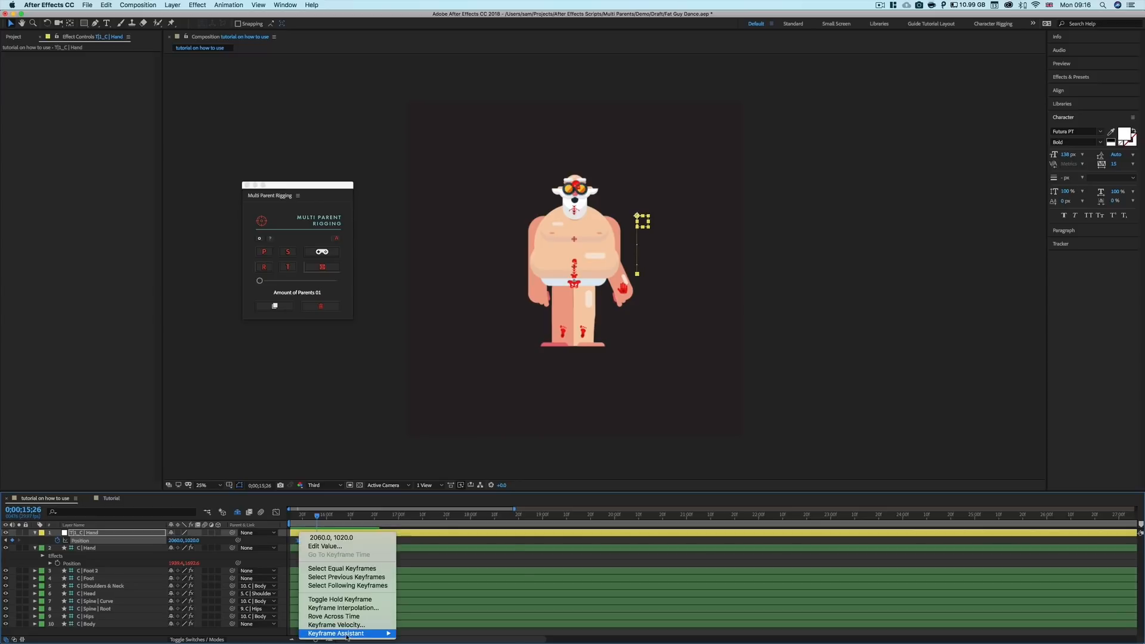
Add the expression loopOut(type = "cycle", numKeyframes = 0) to the null's Position and scrub the timeline to check the motion.
left_click(59, 543)
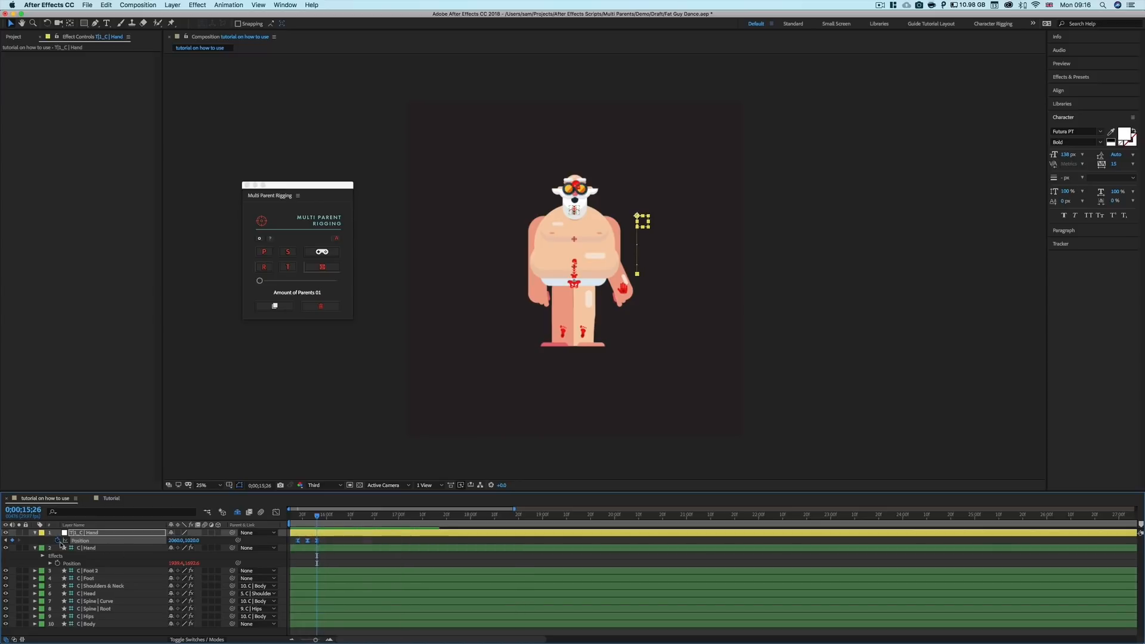
left_click(202, 549)
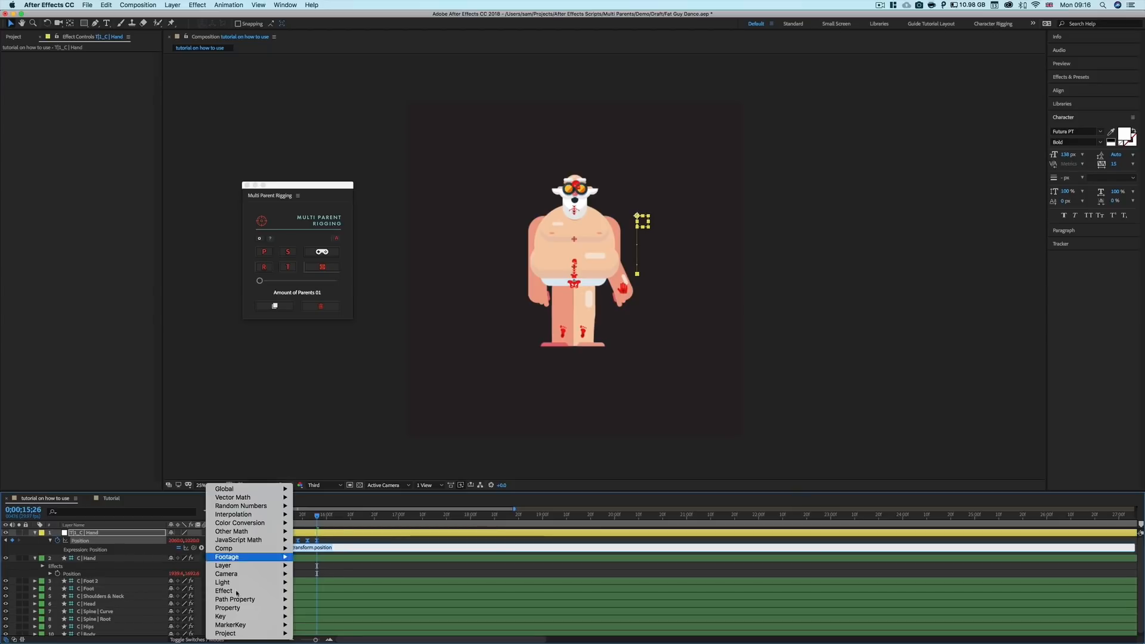
mouse_move(239, 608)
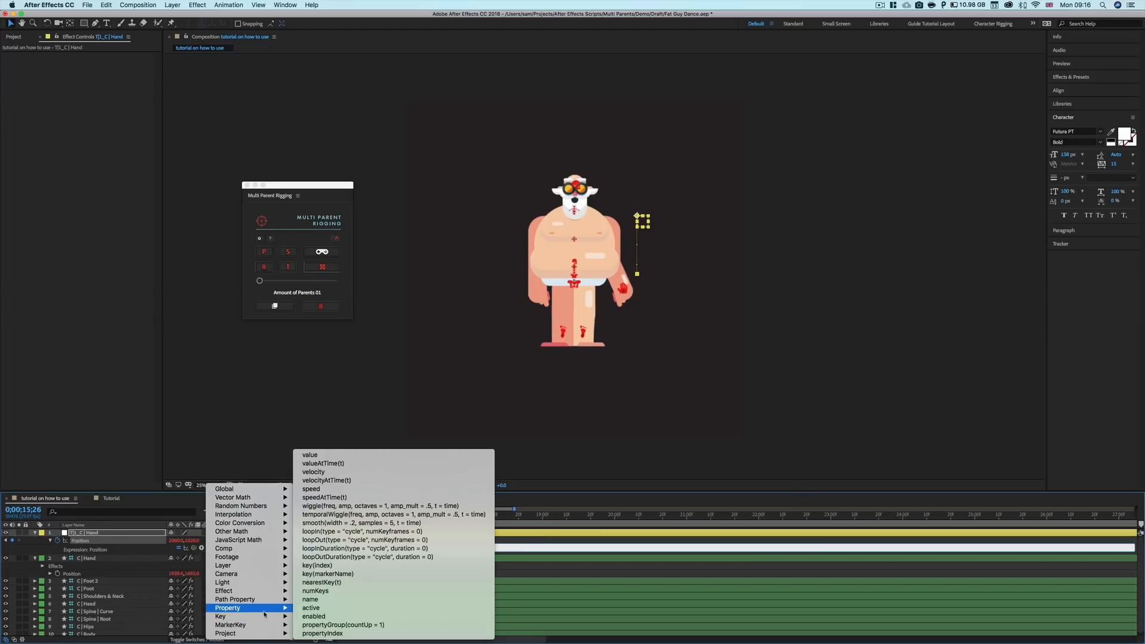
left_click(341, 540)
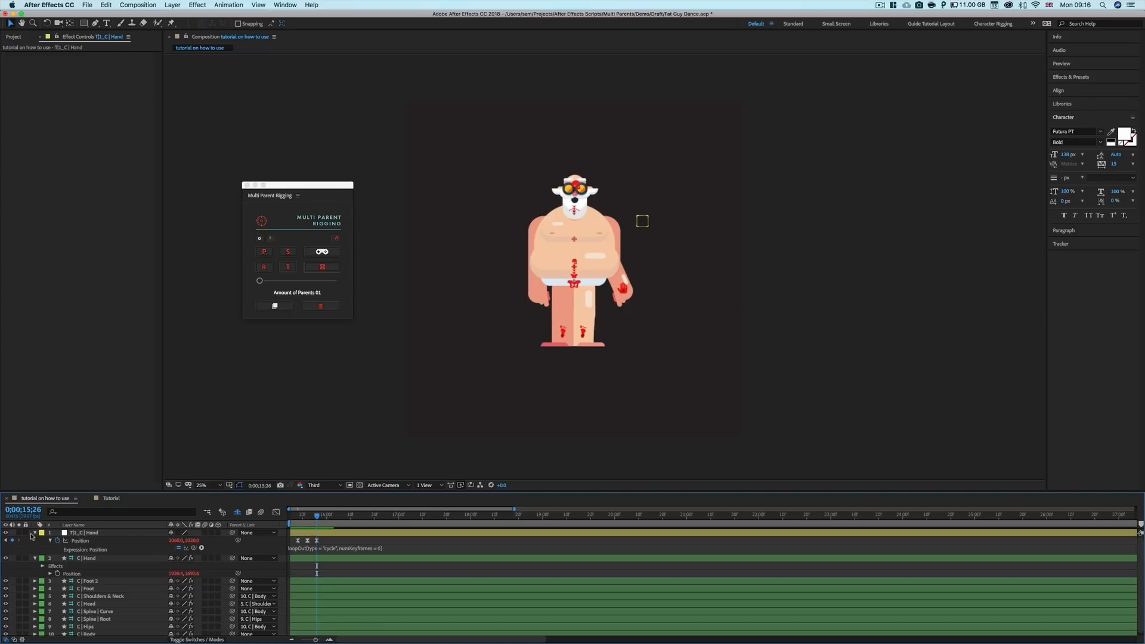
mouse_move(305, 519)
left_mouse_down()
mouse_move(349, 523)
mouse_move(303, 521)
left_mouse_up()
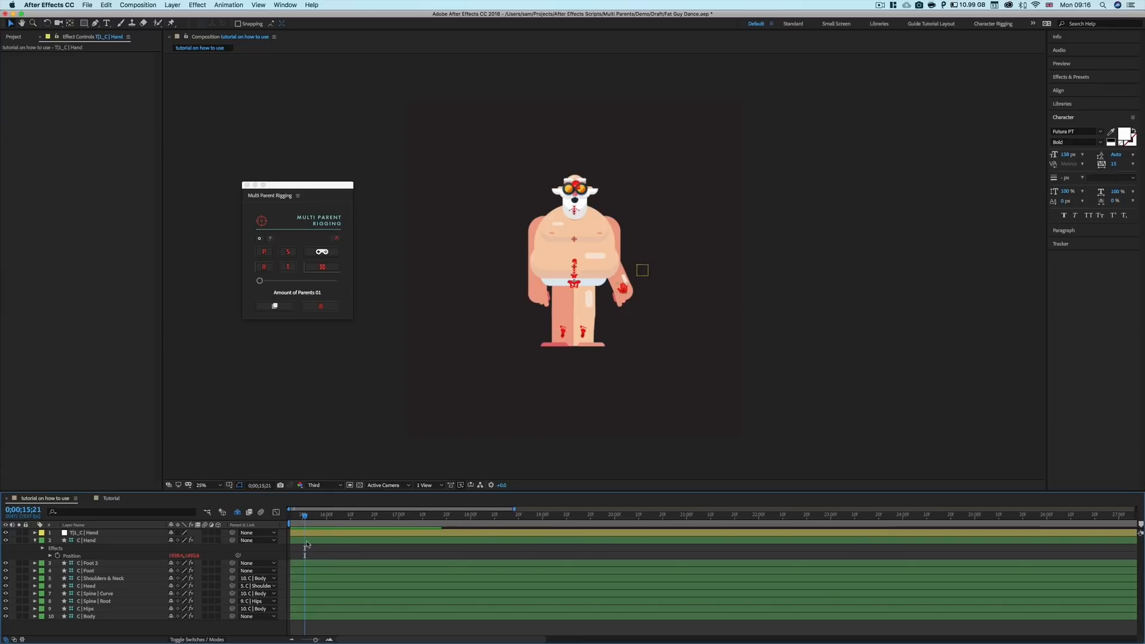
Select the C | Hand layer and choose the null T|1_C | Hand as Parent 1's target.
left_click(148, 541)
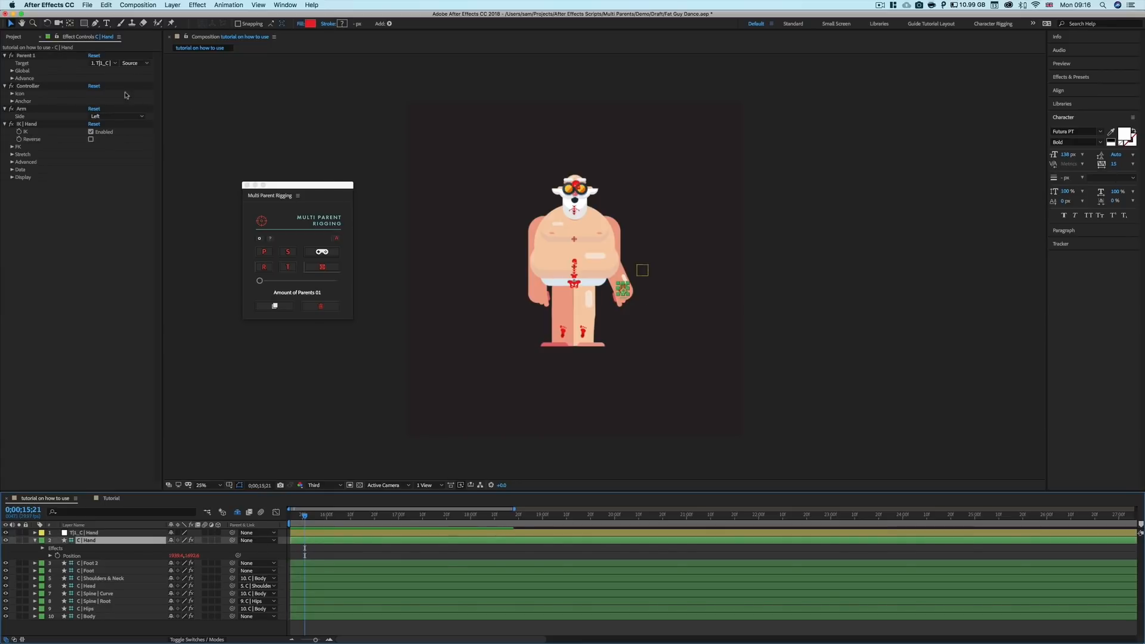
left_click(114, 63)
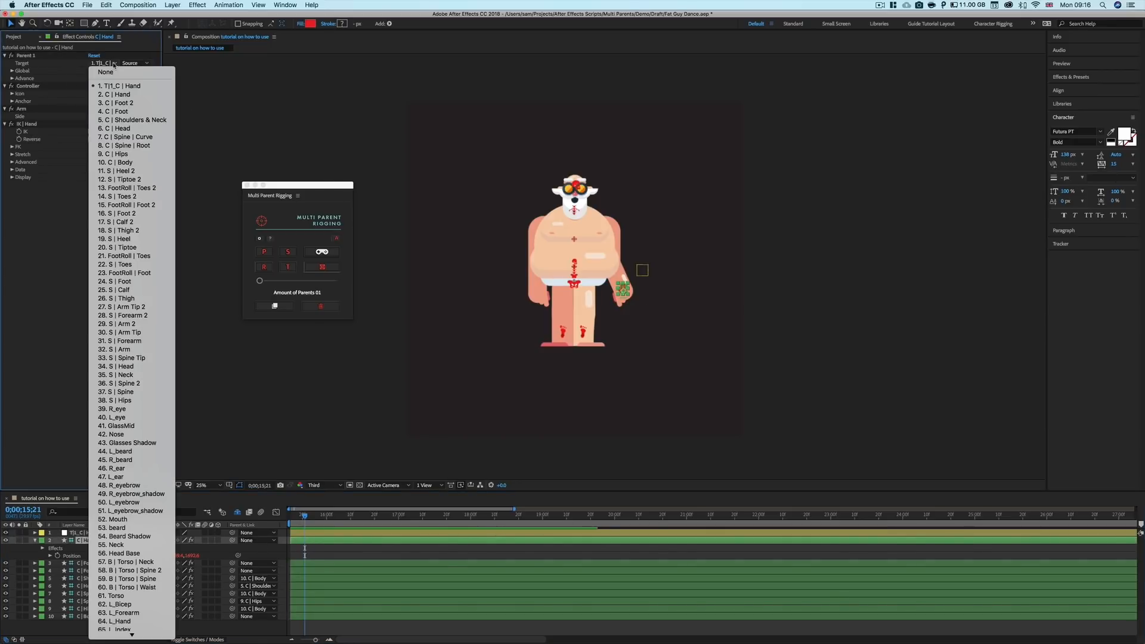
left_click(136, 86)
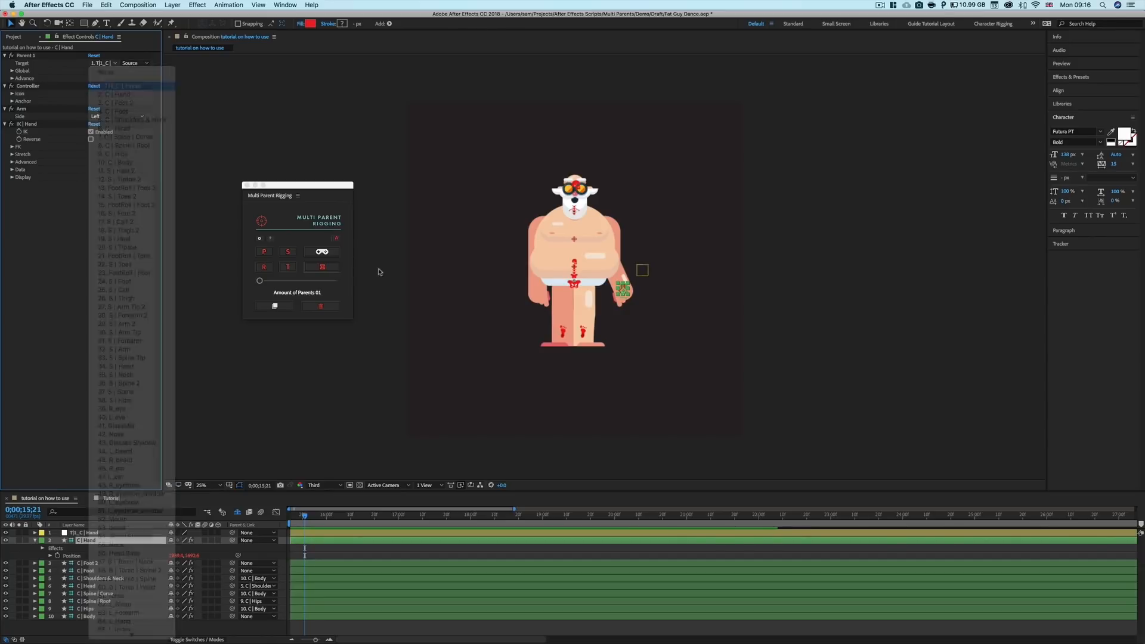
Enable Use Global Properties, Position and Rotation for Parent 1, set Connection to 100%, and preview the animation.
left_click(13, 71)
left_click(20, 94)
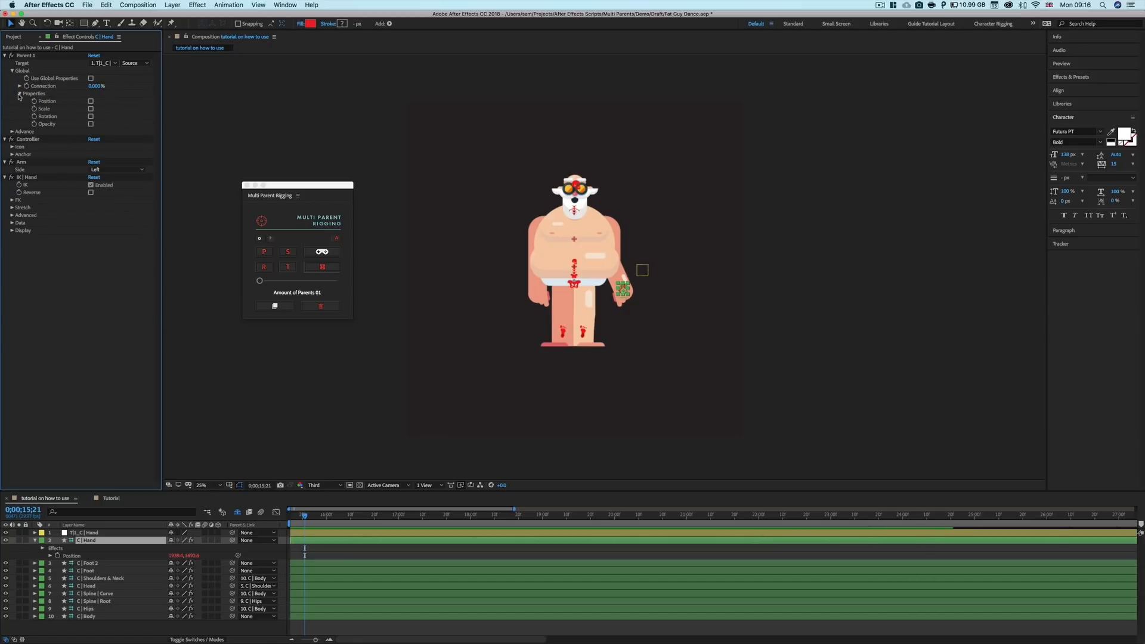
left_click(91, 78)
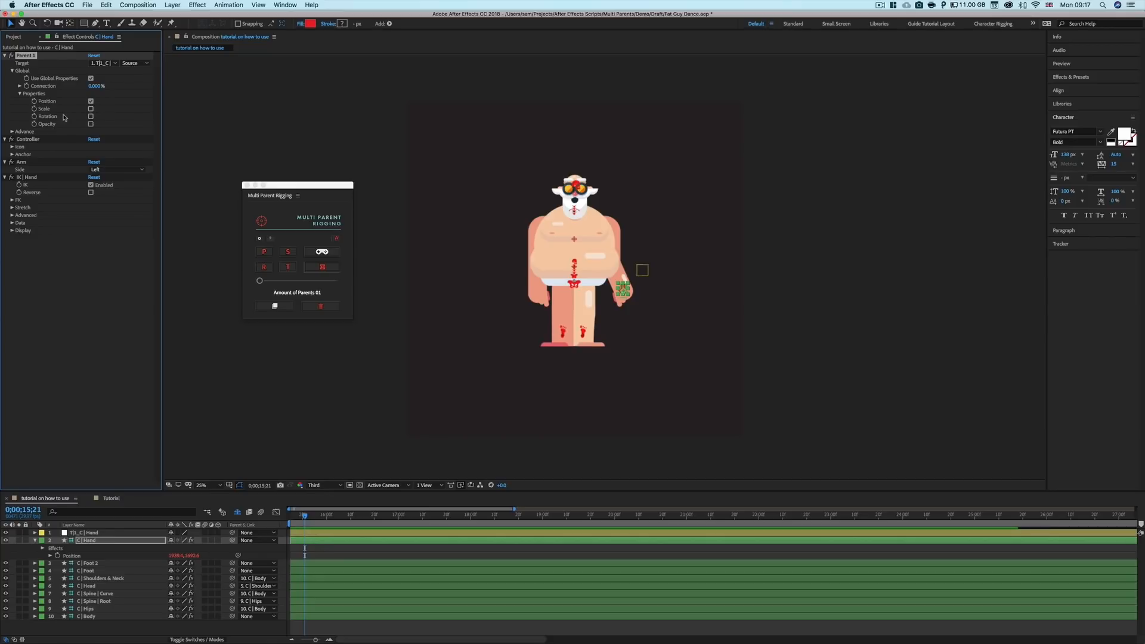
left_click(19, 87)
left_click_drag(33, 101, 152, 102)
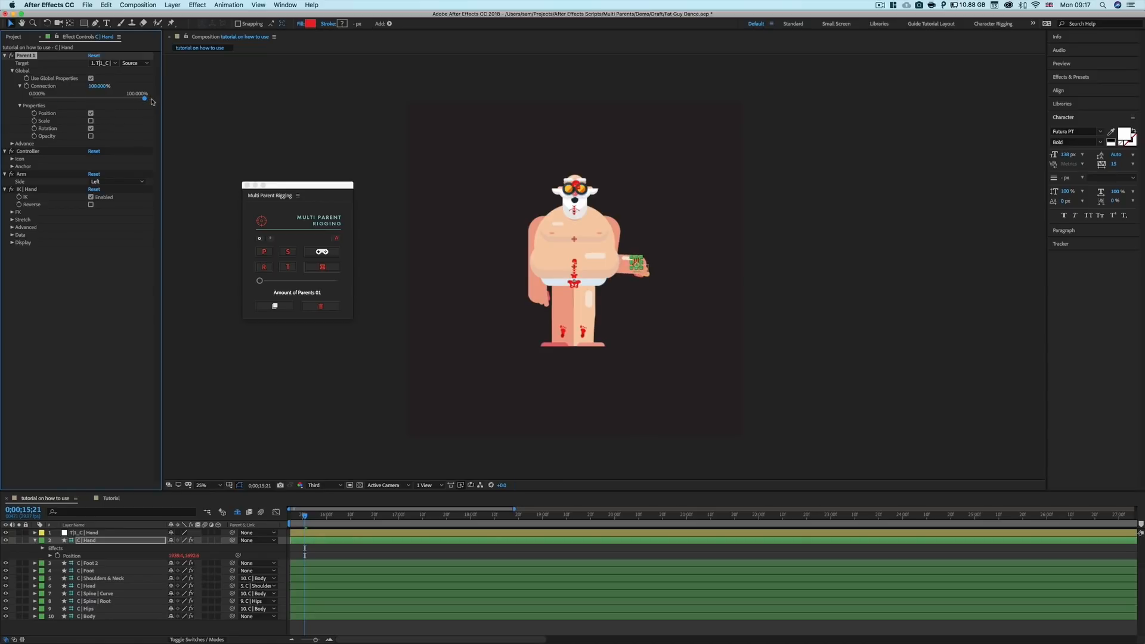
left_click(342, 561)
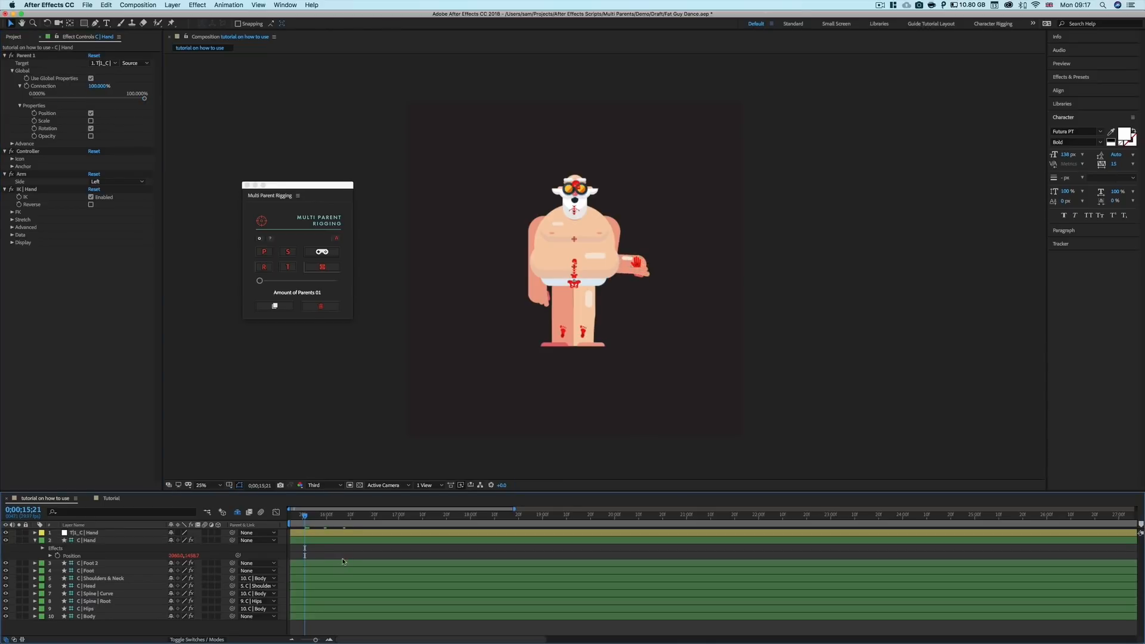
key("space")
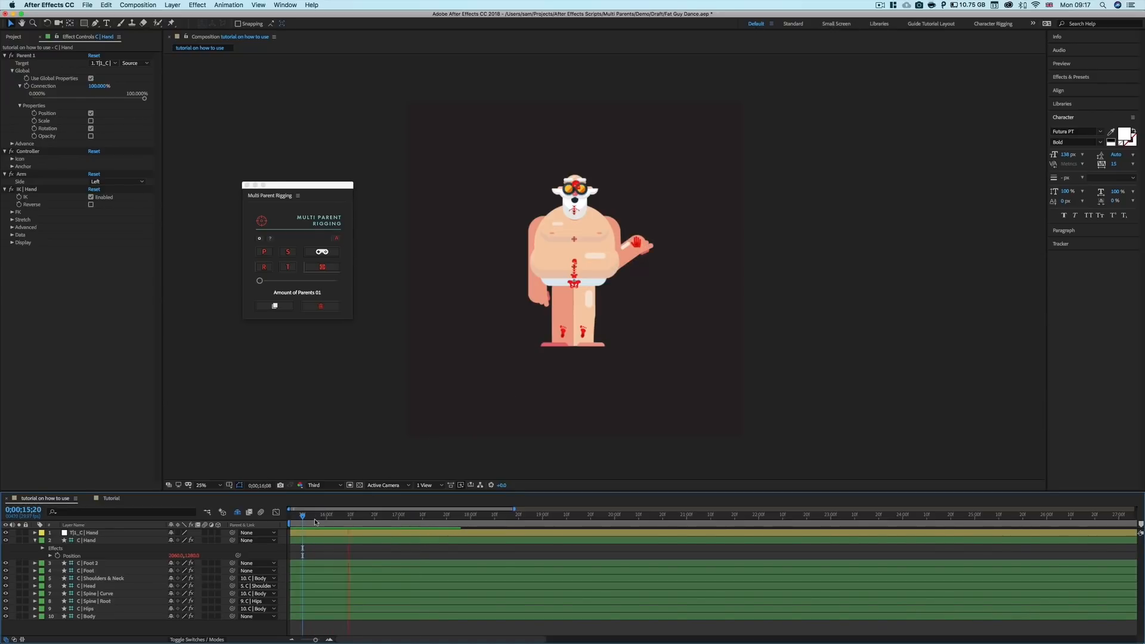
Keyframe C | Hand's Parent 1 Connection at 100% at 0;00;15;21 and 0% at 0;00;15;28, and preview it.
left_click(303, 542)
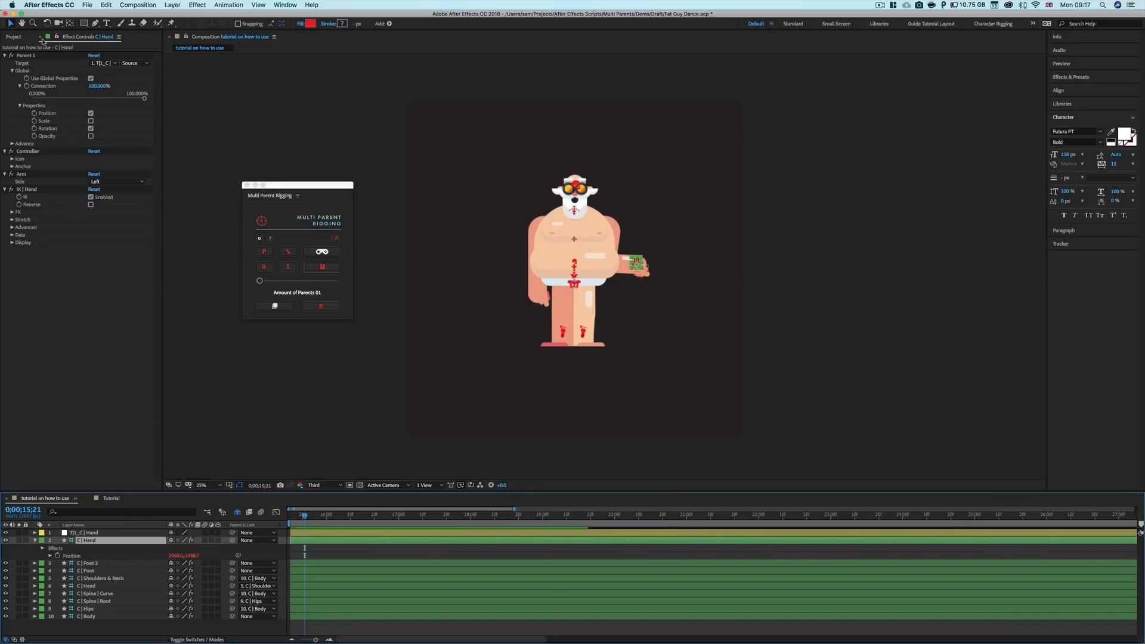
left_click(28, 90)
key("u")
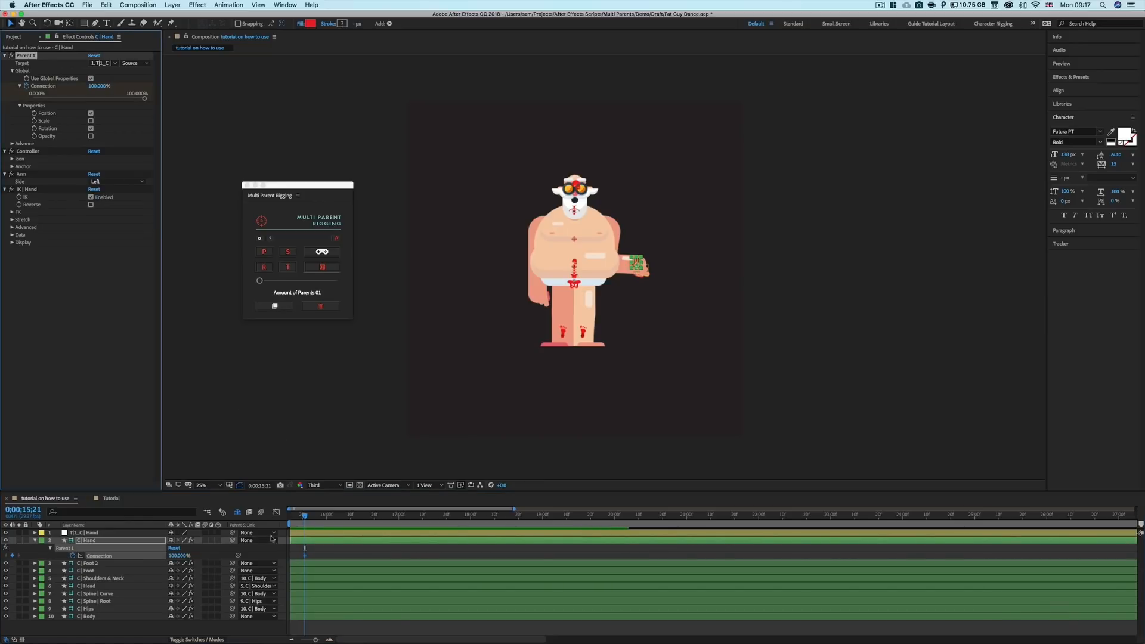
left_click_drag(305, 515, 323, 518)
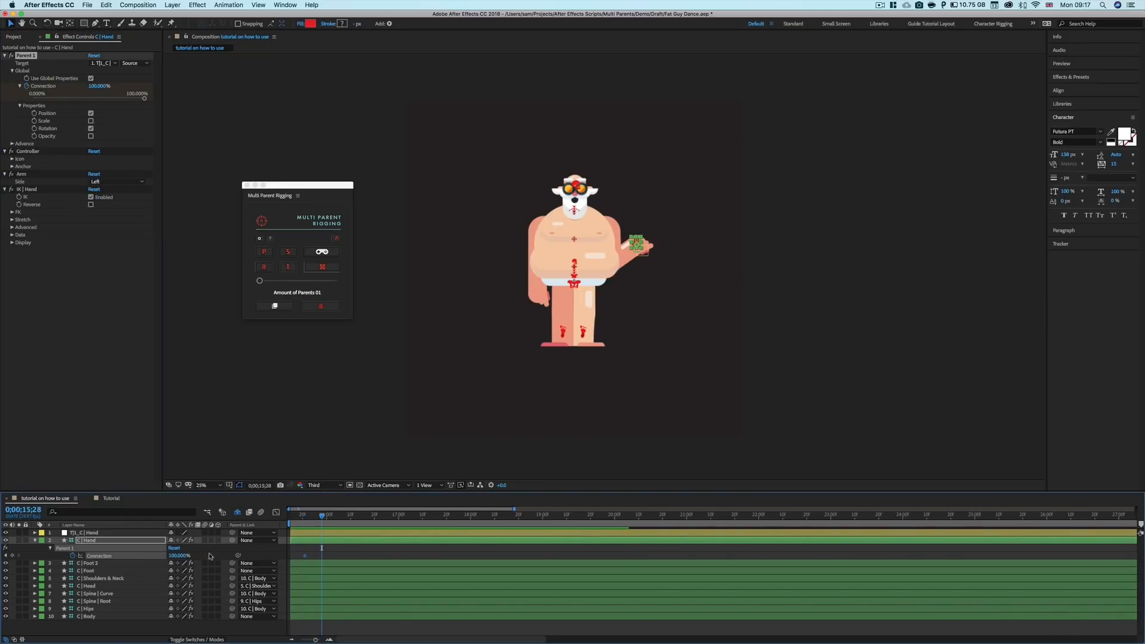
left_click(178, 555)
type("00")
key("Return")
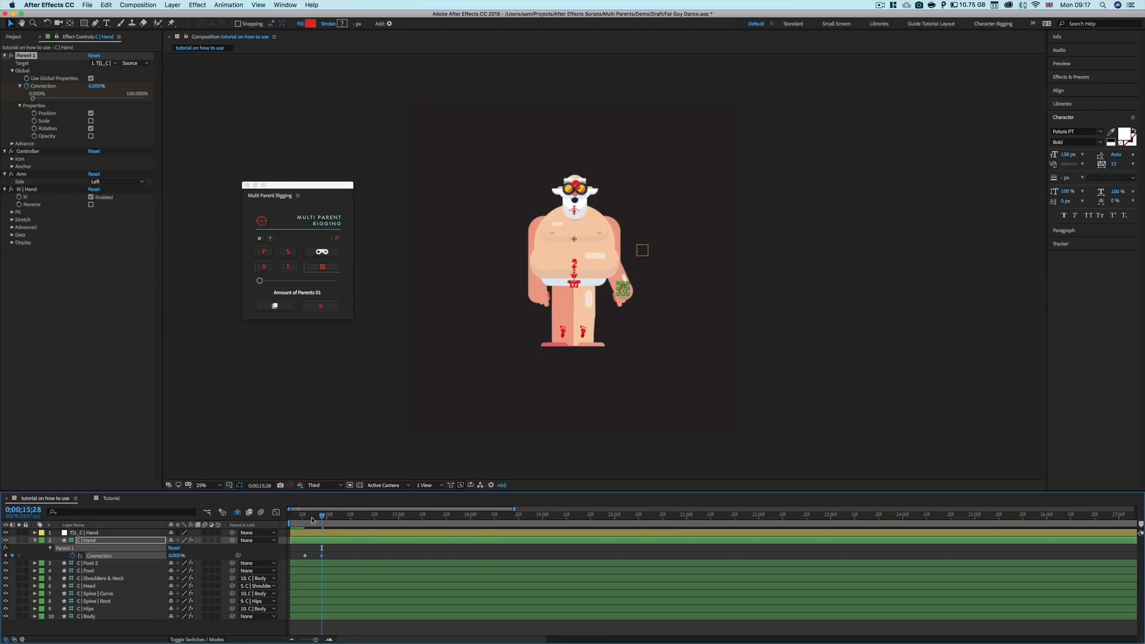
key("j")
key("space")
Copy both Connection keyframes to 0;00;16;06, time-reverse the pasted pair, and preview the hand reconnecting.
left_click_drag(298, 552, 328, 562)
key("super+c")
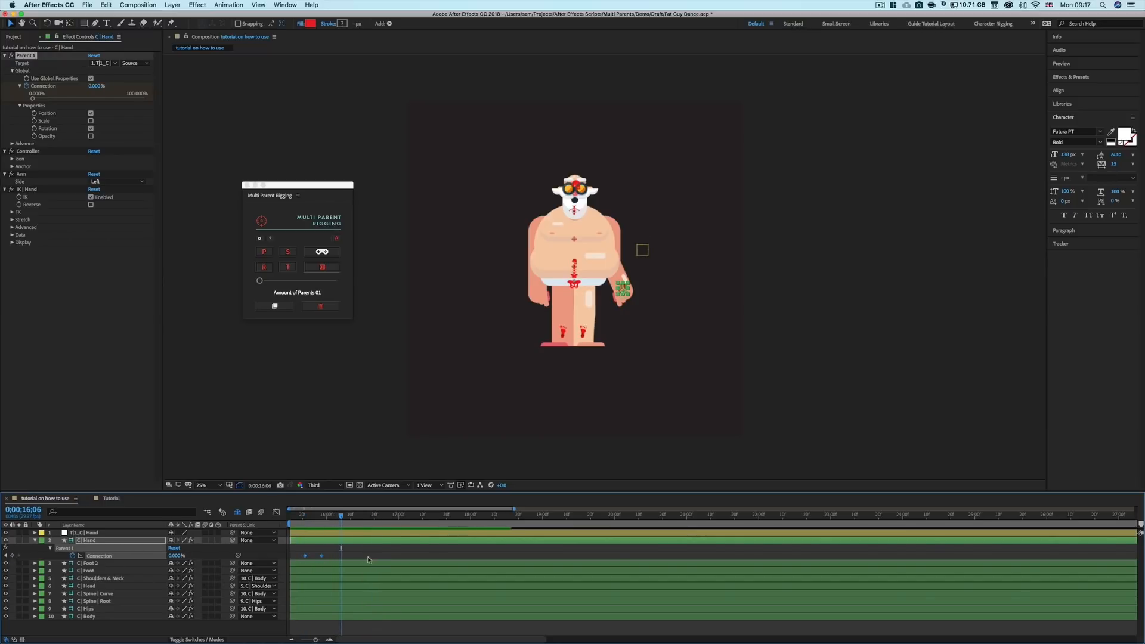
key("super+v")
right_click(341, 556)
mouse_move(388, 632)
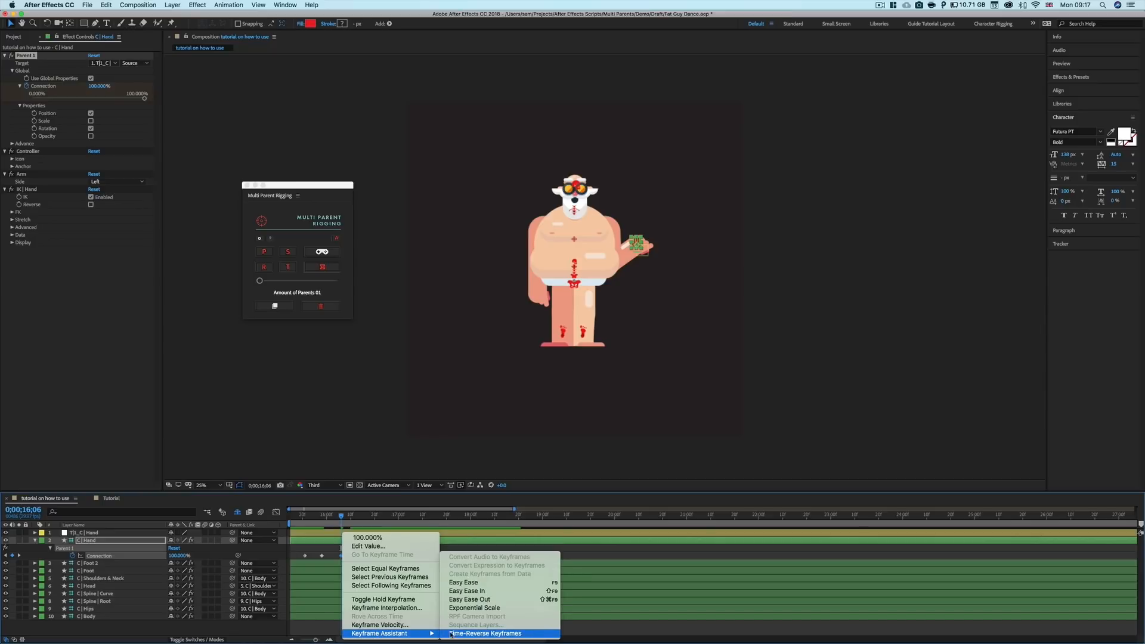
left_click(501, 634)
key("space")
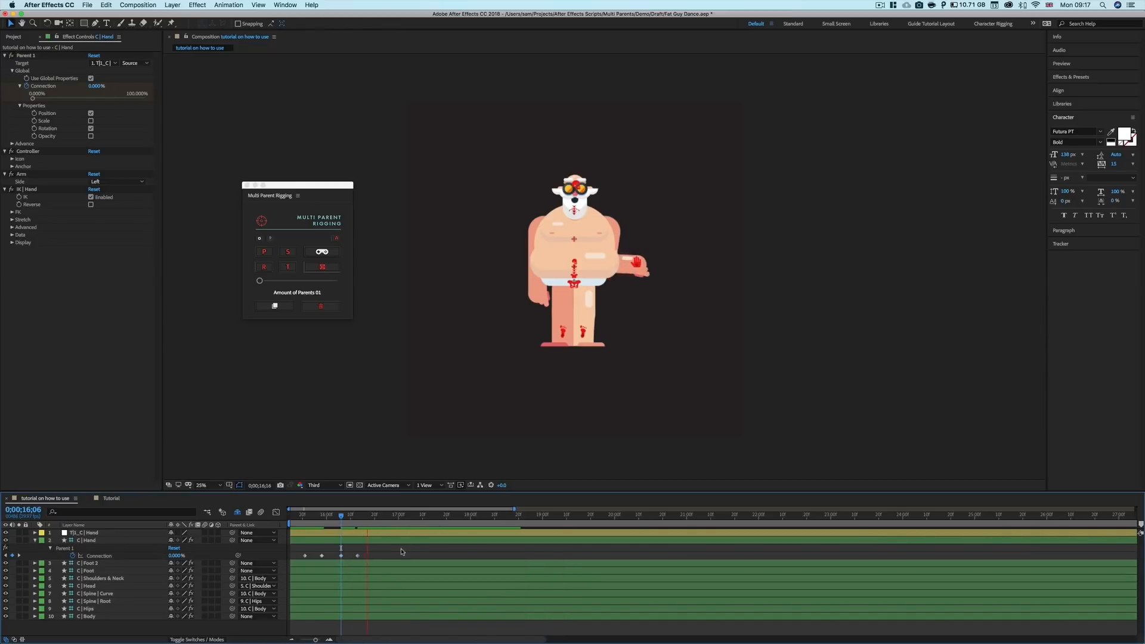
key("space")
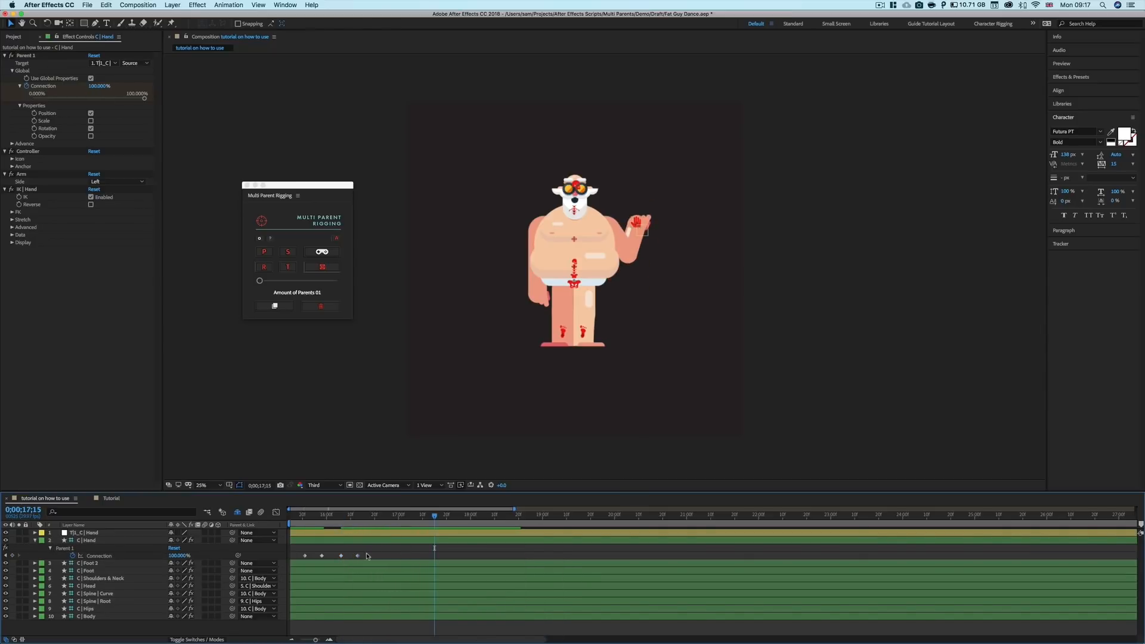
Move the last Connection keyframe to just before the 17-second mark and preview the slower reconnection from 0;00;16;06.
left_click_drag(358, 556, 388, 556)
left_click_drag(373, 516, 341, 516)
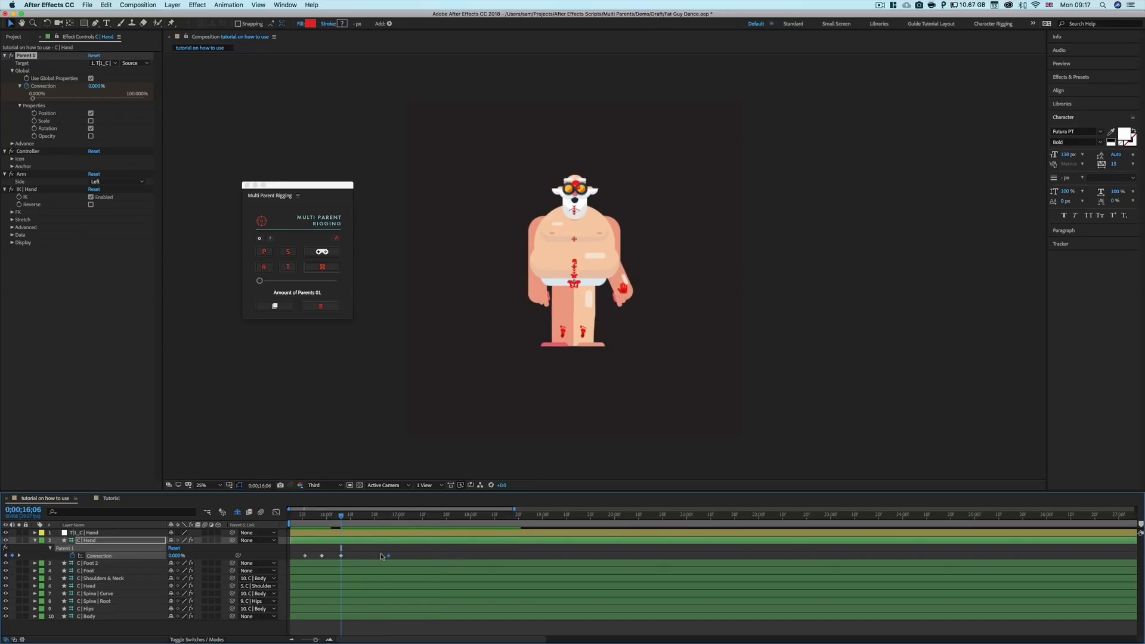
key("space")
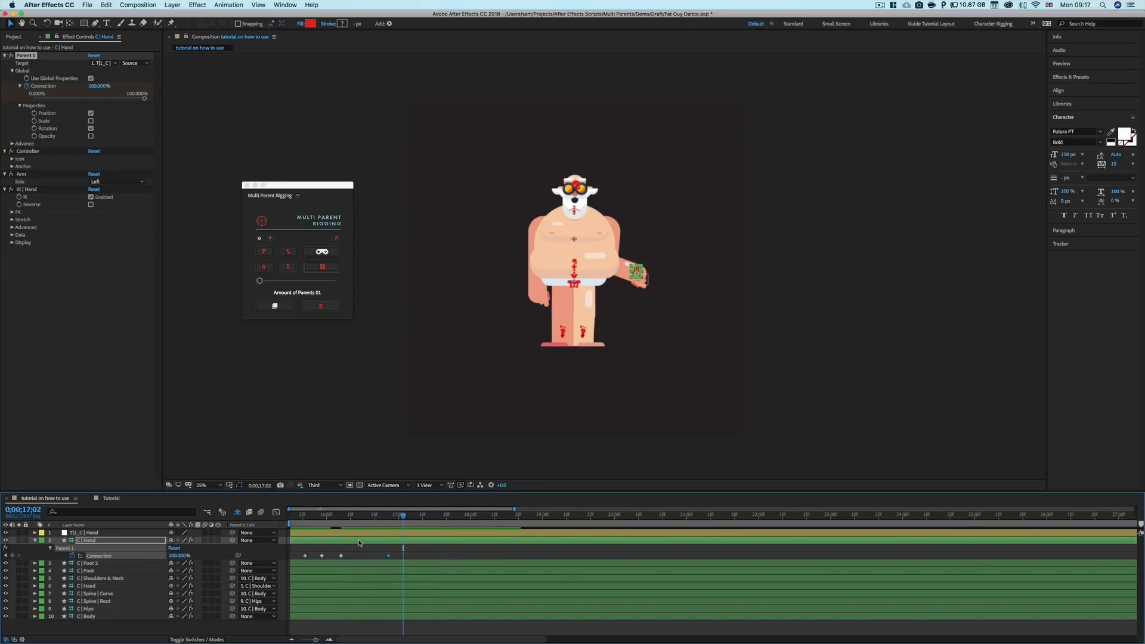
Reveal the C | Hand layer's Position alongside its Connection and preview the animation from 0;00;15;21.
left_click(359, 542)
key("shift+p")
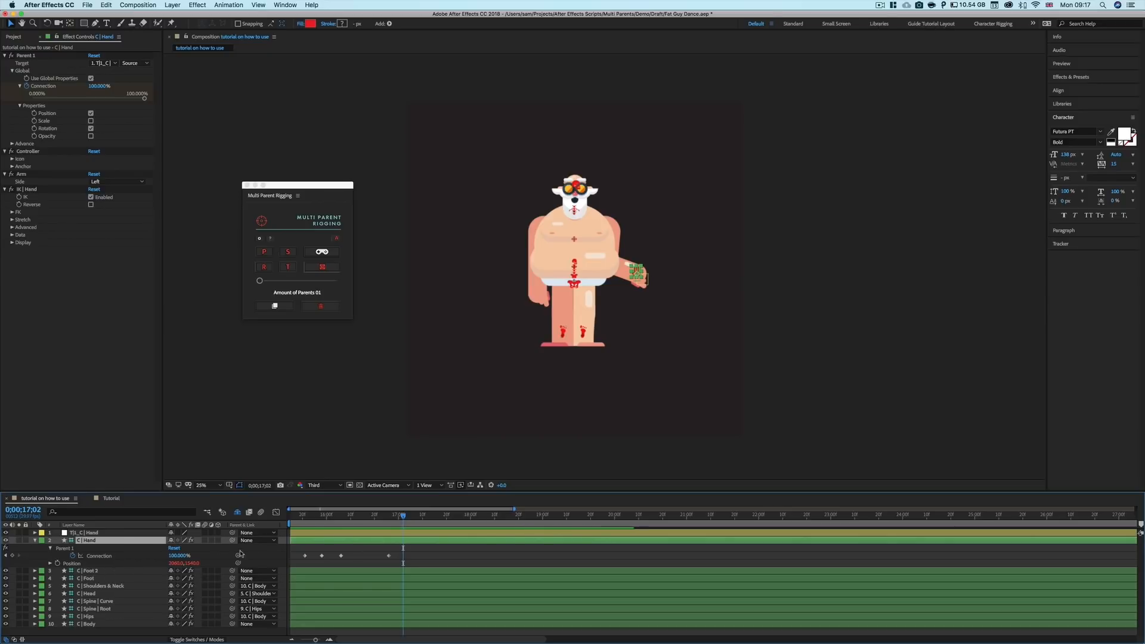
left_click(305, 517)
key("space")
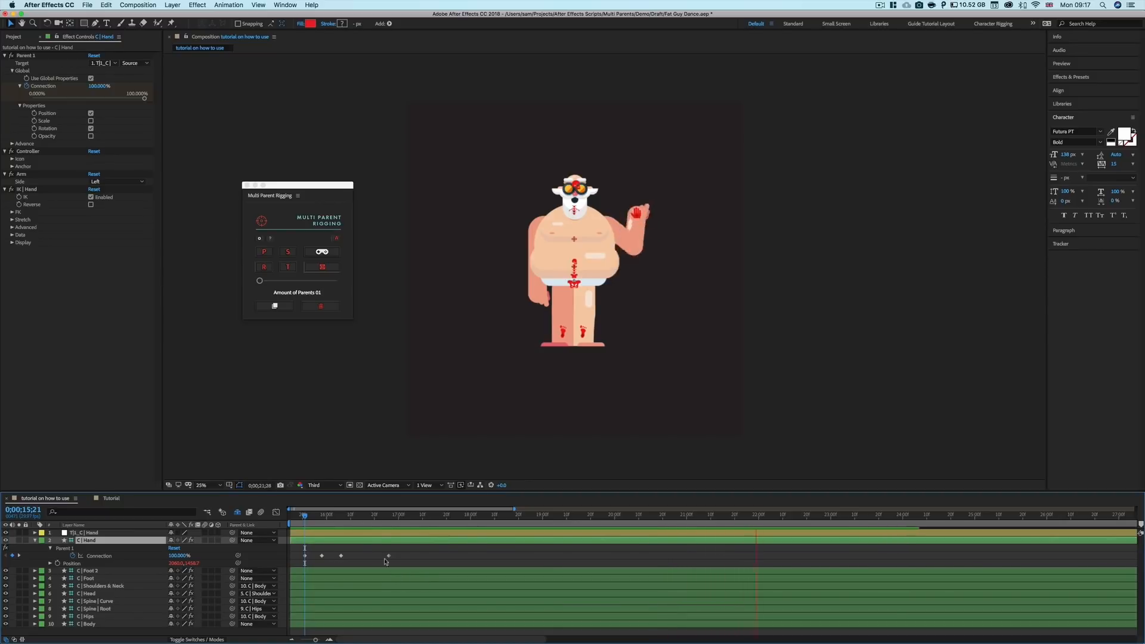
key("space")
Reveal the target null's Position and Rotation, and keyframe its Rotation at 0° at 0;00;15;18.
left_click_drag(343, 519, 322, 528)
left_click(322, 532)
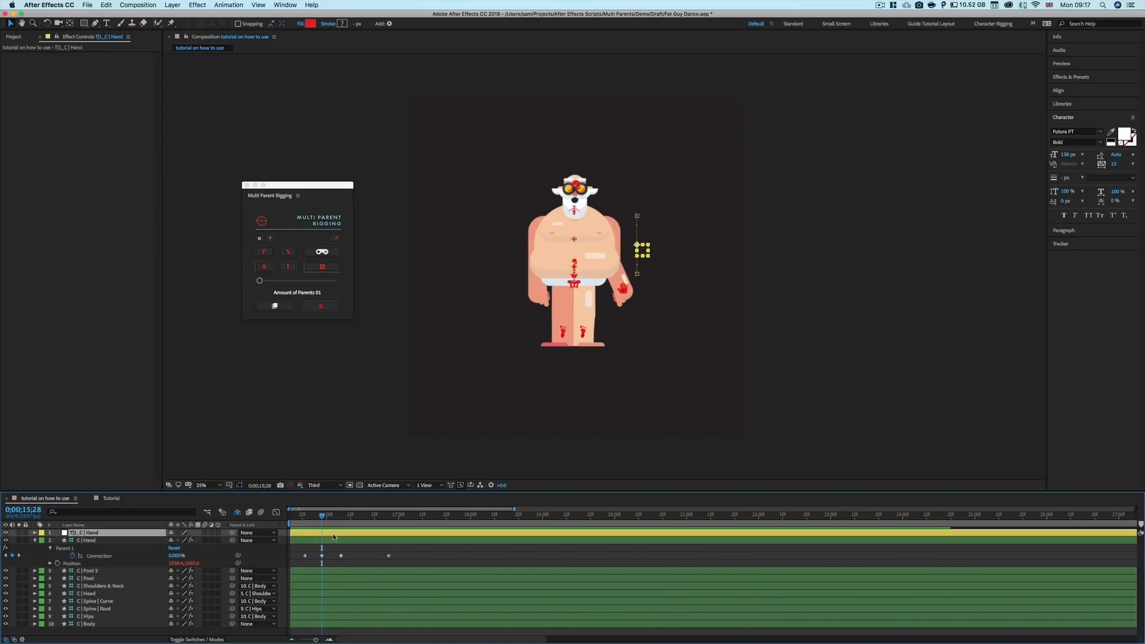
key("p")
left_click(298, 517)
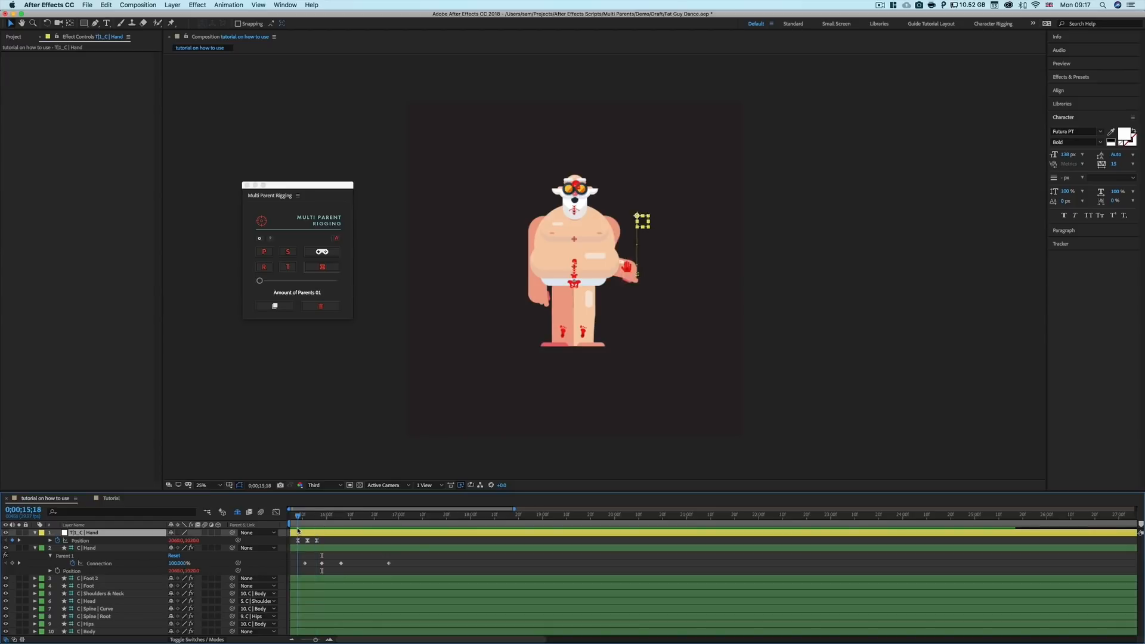
key("shift+r")
left_click(57, 548)
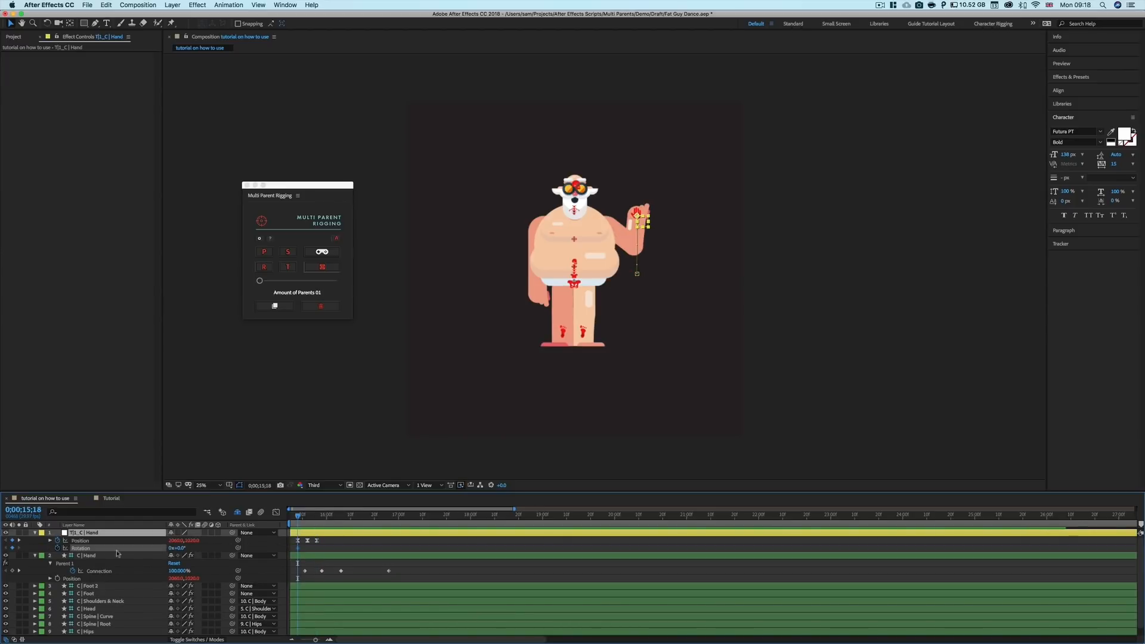
Keyframe the target null's Rotation at 100° at 0;00;15;22 and back to 0° at 0;00;15;26.
left_click_drag(301, 517, 308, 518)
left_click(180, 548)
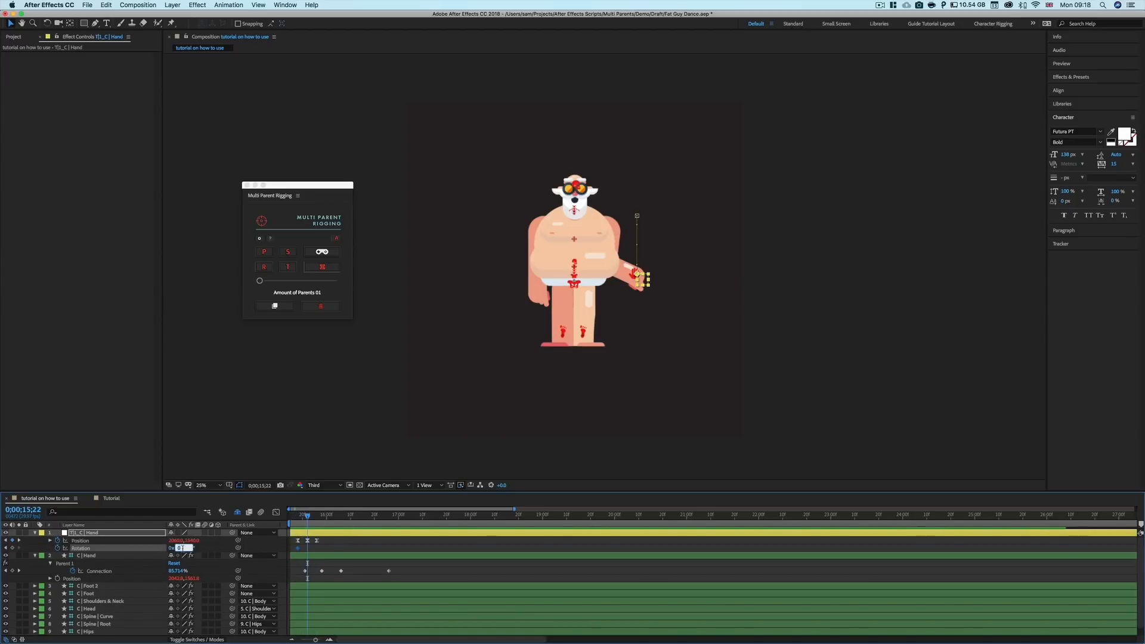
type("100")
key("Return")
key("Page_Down")
key("Page_Down")
key("Page_Down")
key("Page_Down")
left_click(180, 549)
type("0")
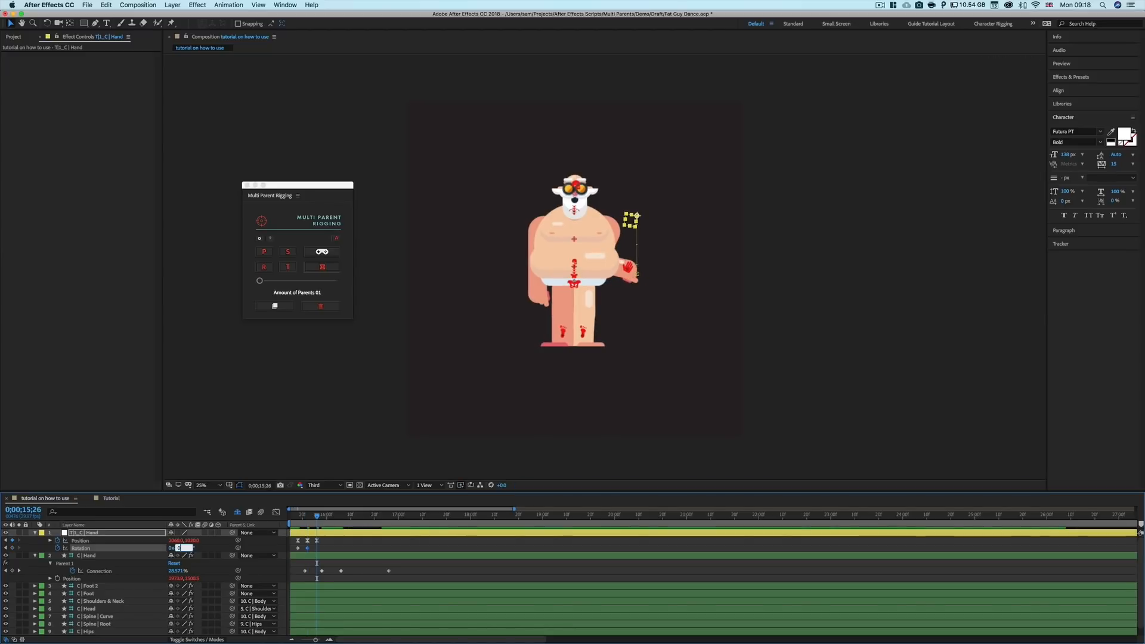
key("Return")
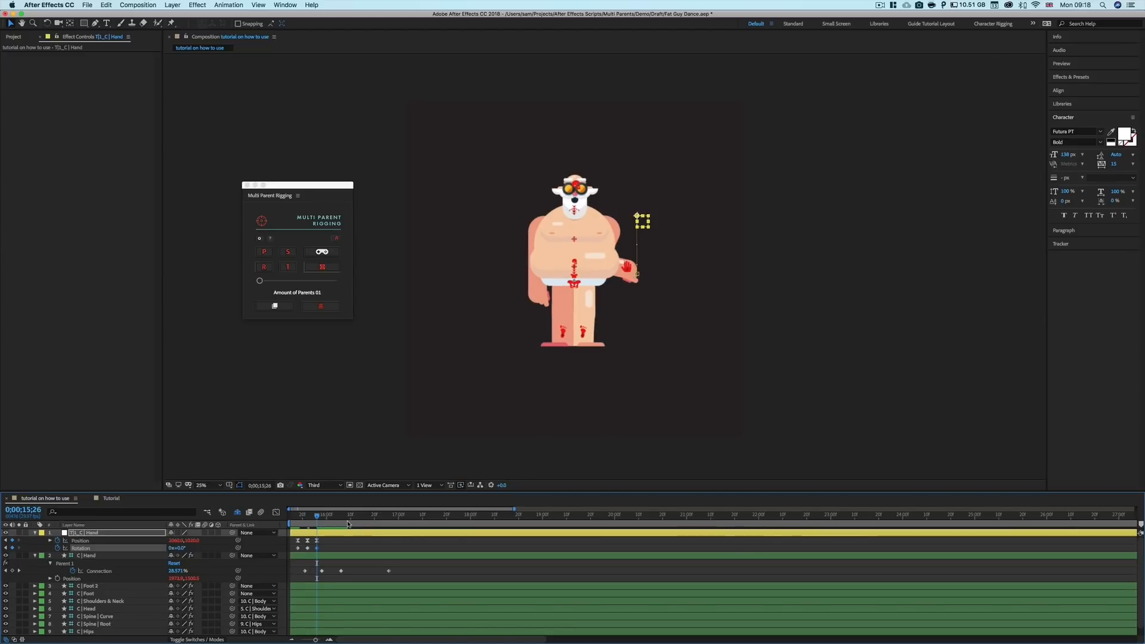
Apply Easy Ease to the null's three Rotation keyframes and preview the motion from 0;00;15;18.
left_click_drag(326, 546, 293, 550)
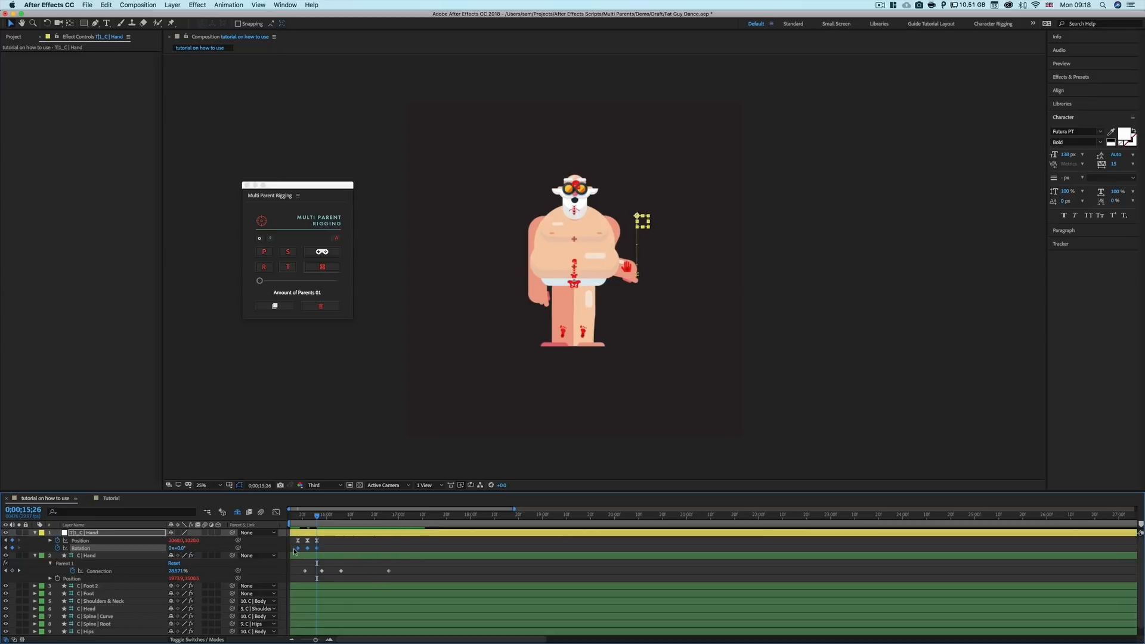
left_click(299, 516)
key("space")
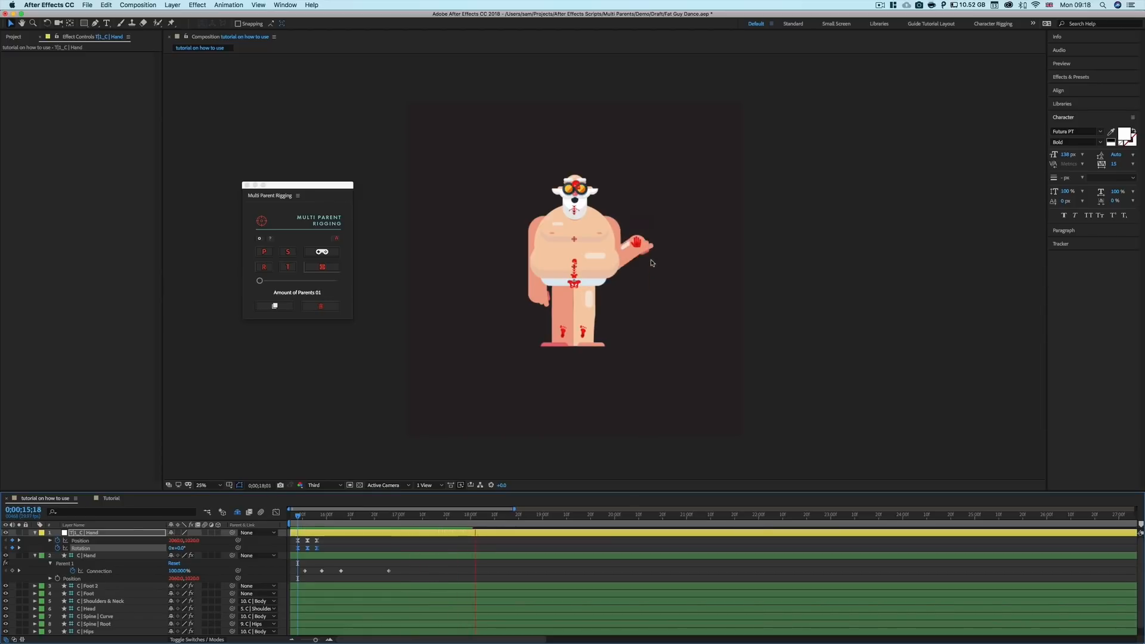
key("space")
Copy the null's loopOut(type = "cycle", numKeyframes = 0) expression from Position to Rotation and preview the looping motion.
left_click_drag(493, 519, 297, 526)
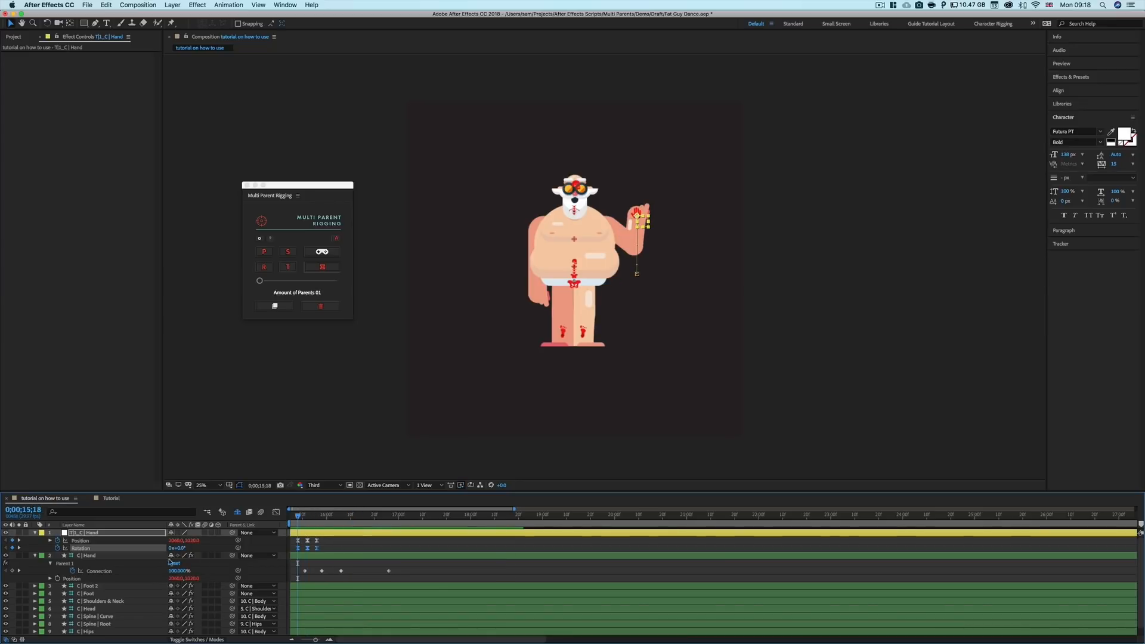
left_click(58, 549, "alt")
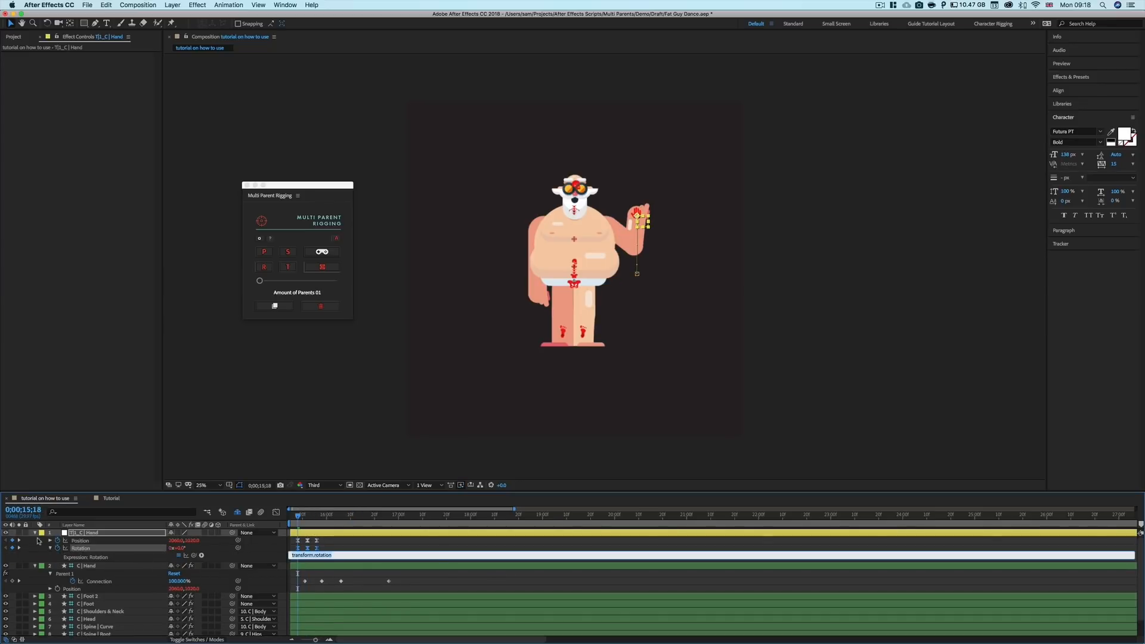
left_click(50, 541)
left_click(328, 549)
key("super+c")
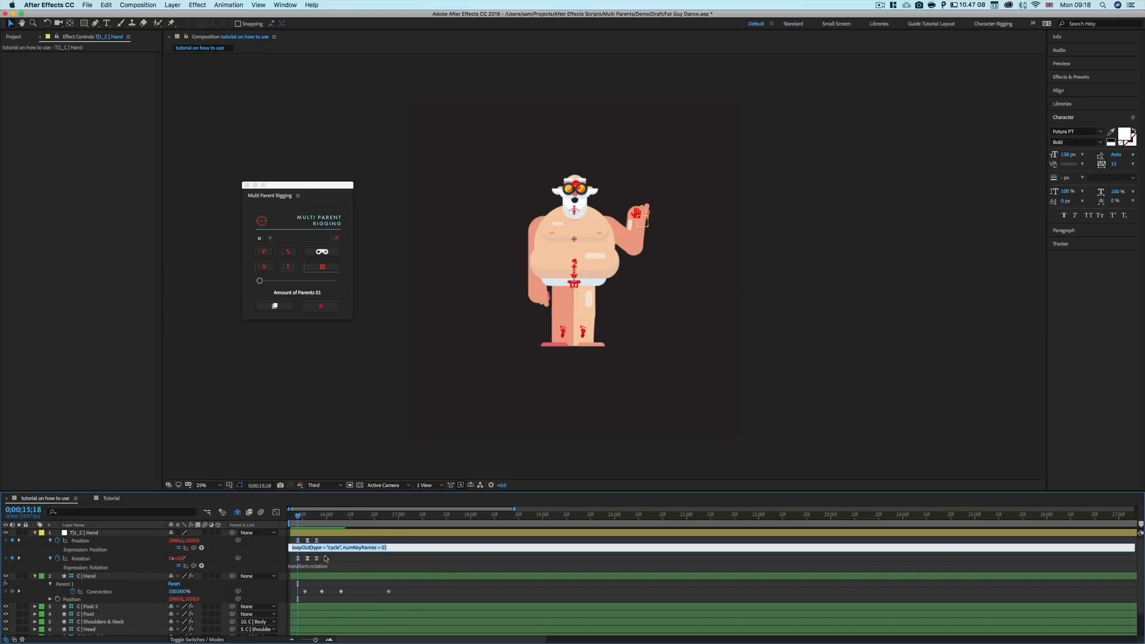
left_click(320, 565)
key("super+v")
left_click(254, 554)
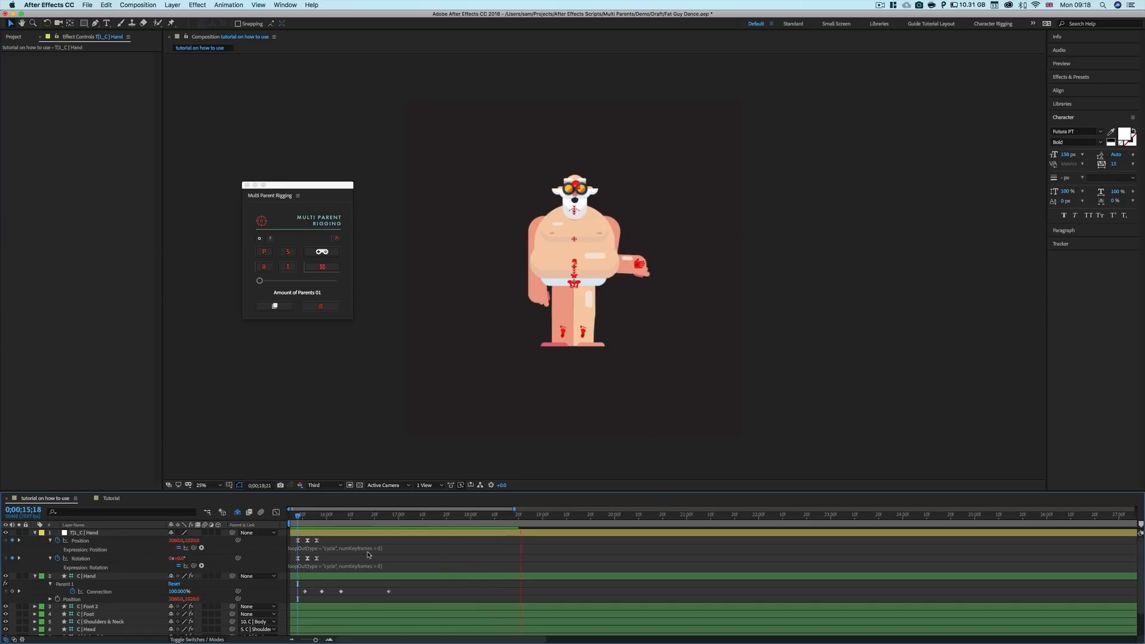
key("space")
Delete the last two Connection keyframes of the C | Hand layer, which reconnect the hand.
left_click_drag(410, 517, 389, 516)
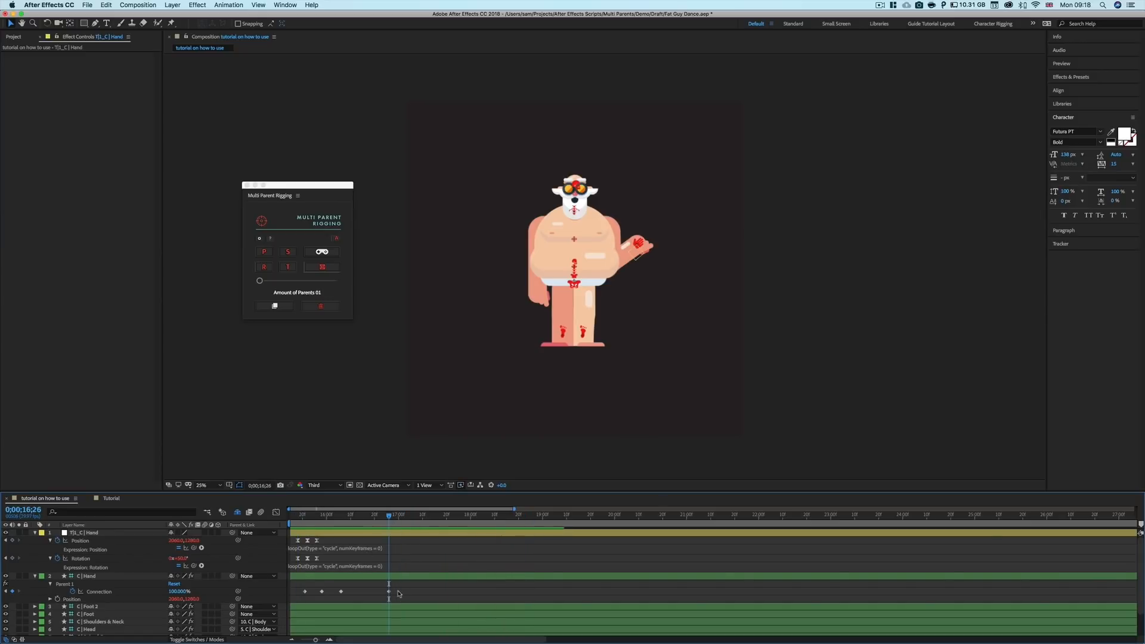
left_click(388, 593)
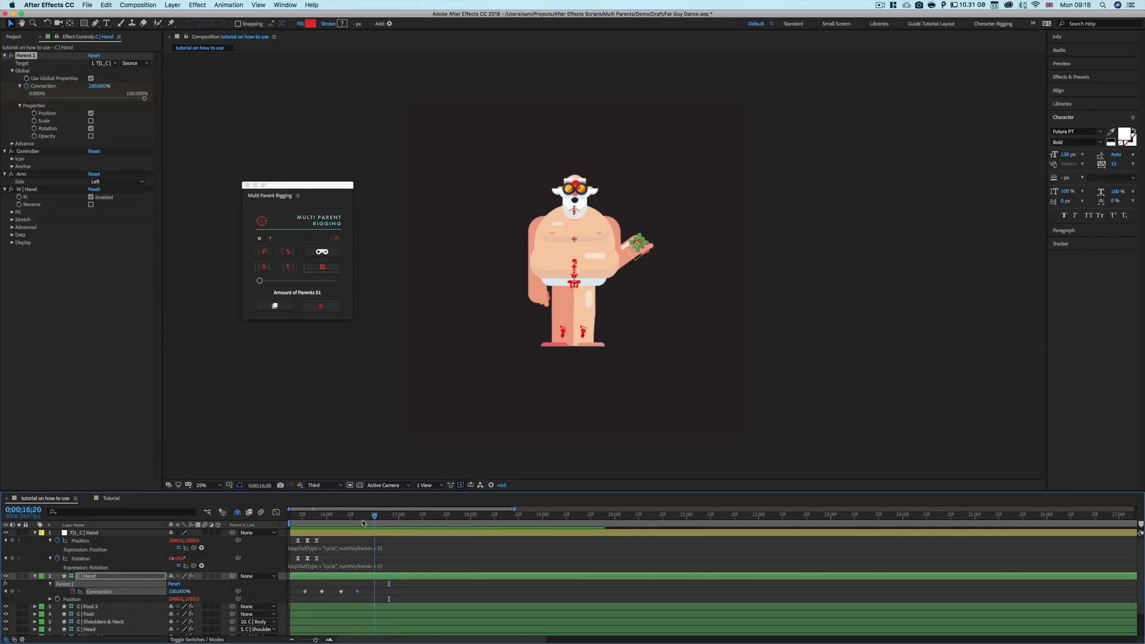
key("j")
left_click_drag(367, 587, 340, 595)
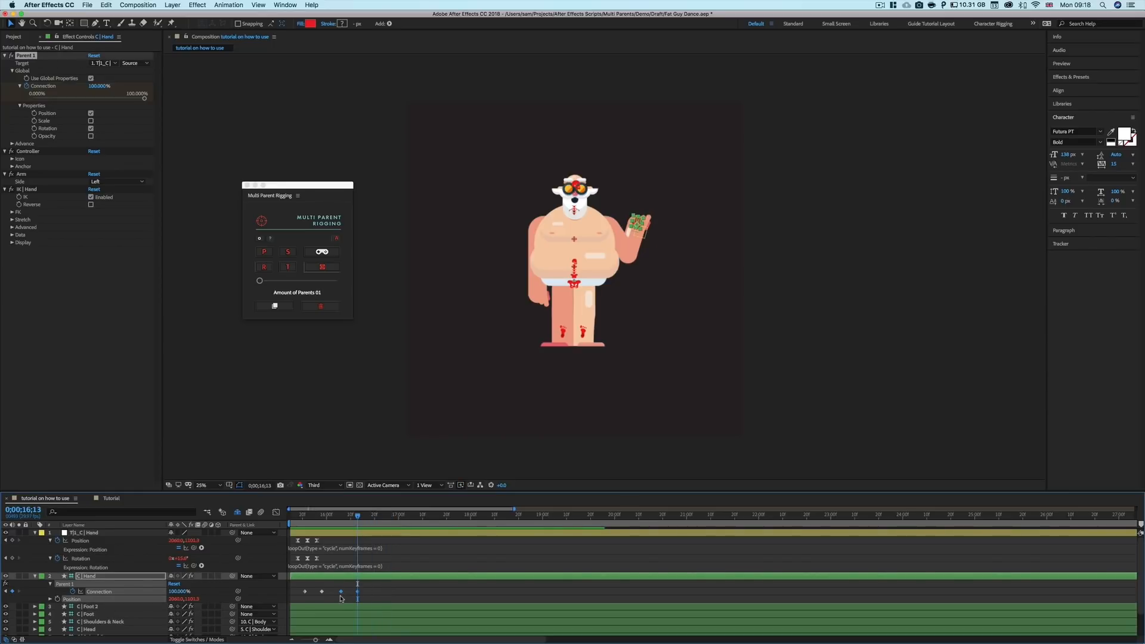
key("Delete")
Move the hand's 0% Connection keyframe to 0;00;16;04.
left_click(316, 516)
left_click(308, 517)
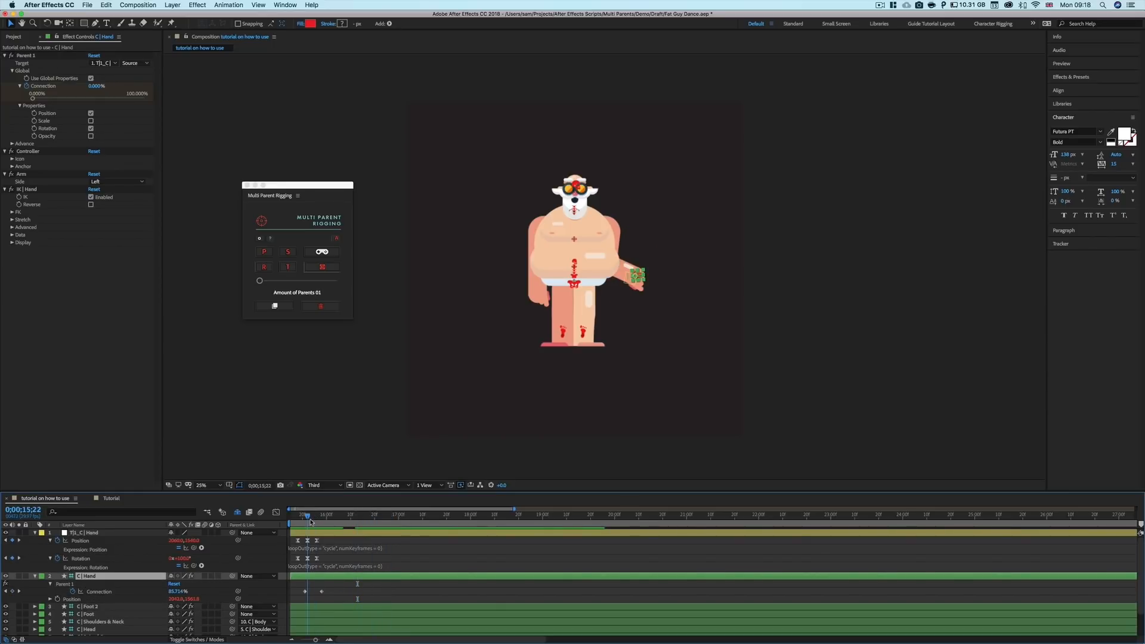
left_click_drag(311, 522, 336, 522)
left_click(323, 592)
Keyframe C | Hand's Position at 0;00;16;04, move the hand inward over the leg at 0;00;16;13, and return it outward at 0;00;16;20.
left_click(344, 577)
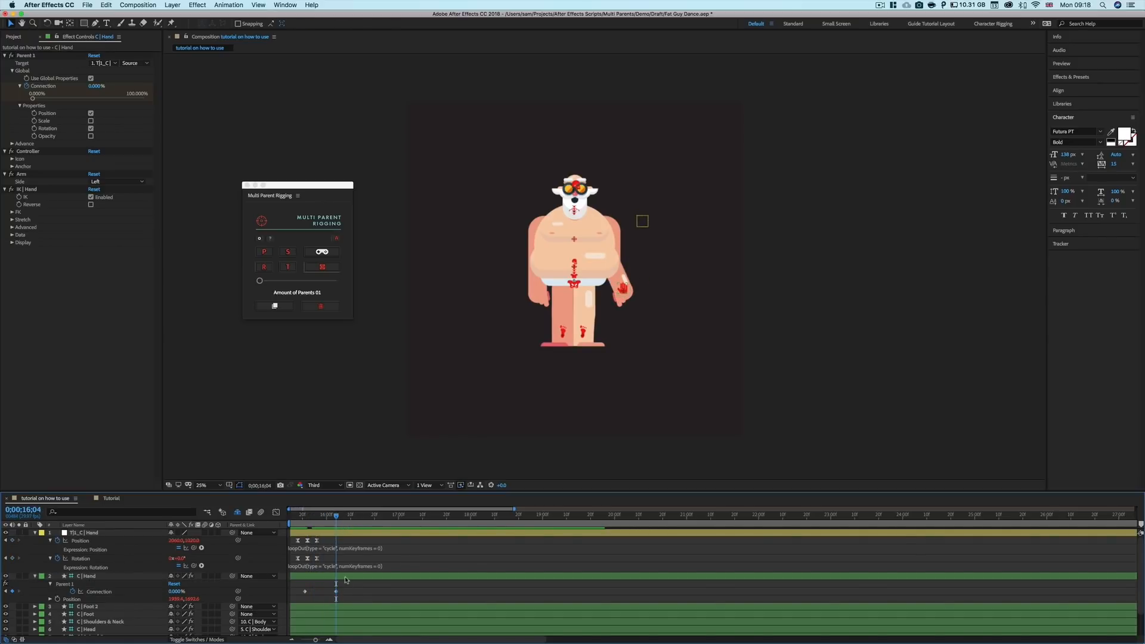
key("u")
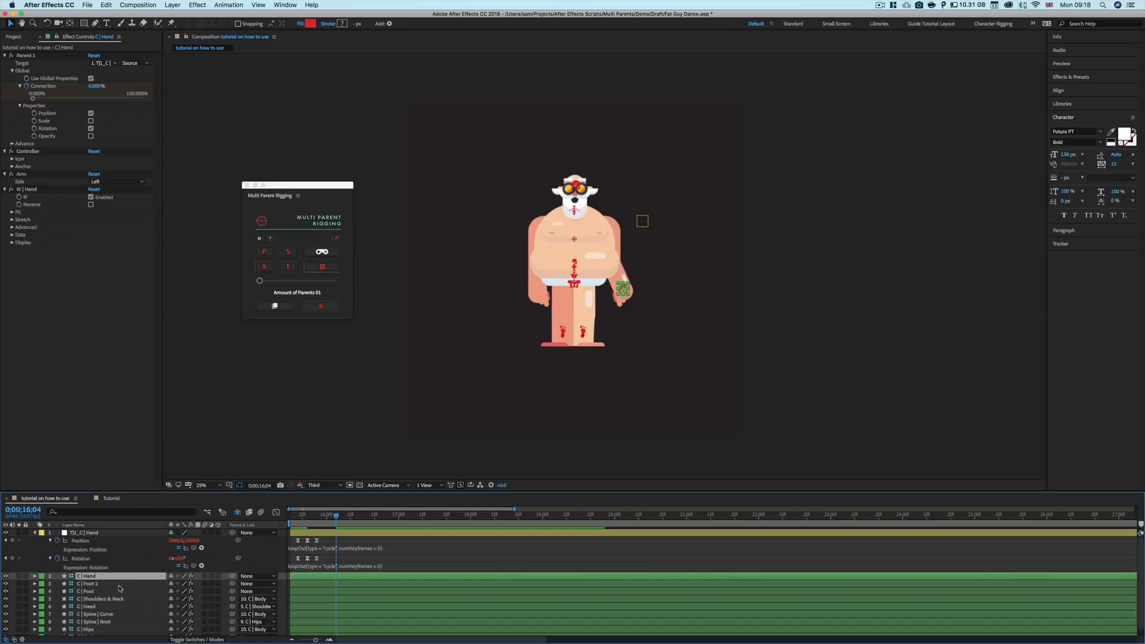
key("p")
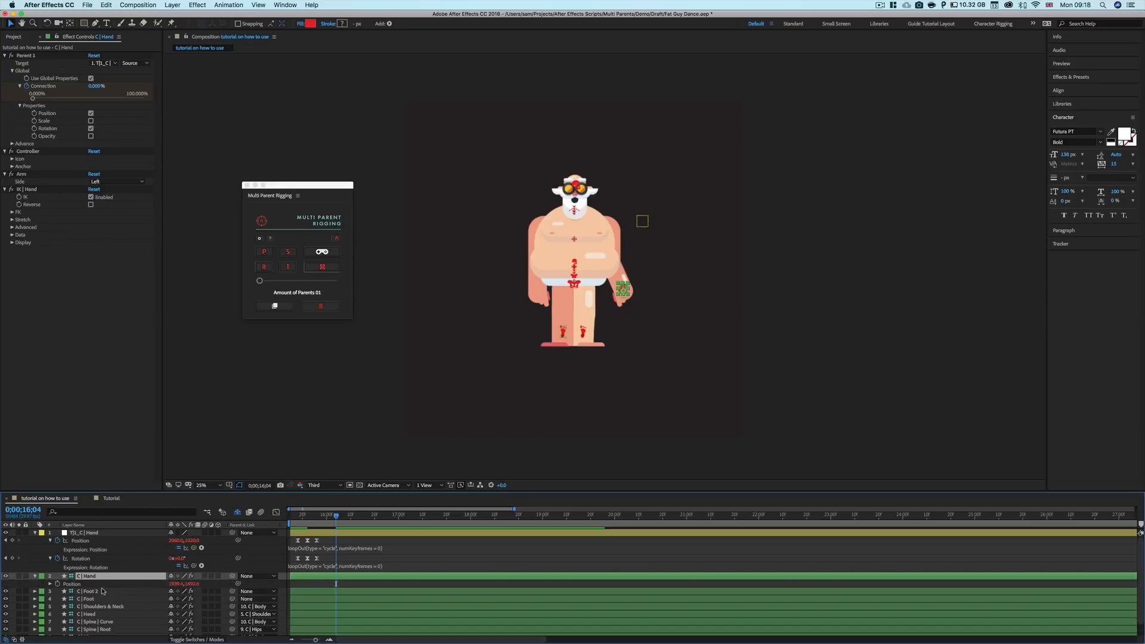
left_click(58, 584)
left_click_drag(336, 517, 358, 517)
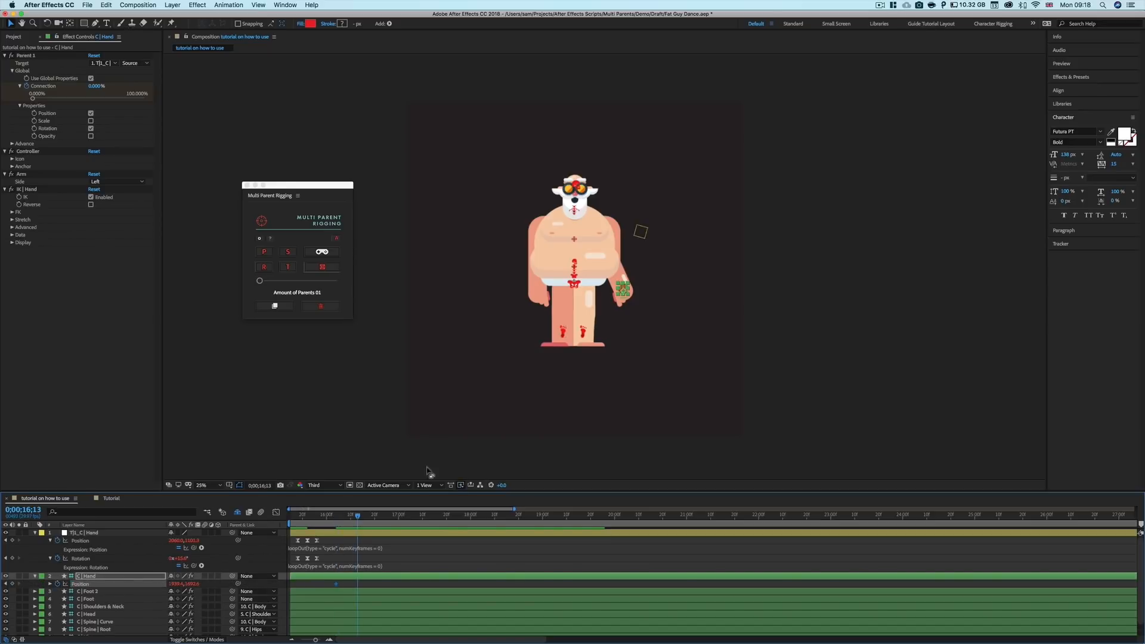
left_click_drag(622, 292, 594, 292)
left_click_drag(358, 517, 374, 517)
left_click_drag(595, 293, 623, 291)
Easy Ease and stretch the hand's three Position keyframes so the last falls at about 0;00;17;21, and preview the result.
left_click_drag(387, 585, 332, 588)
key("F9")
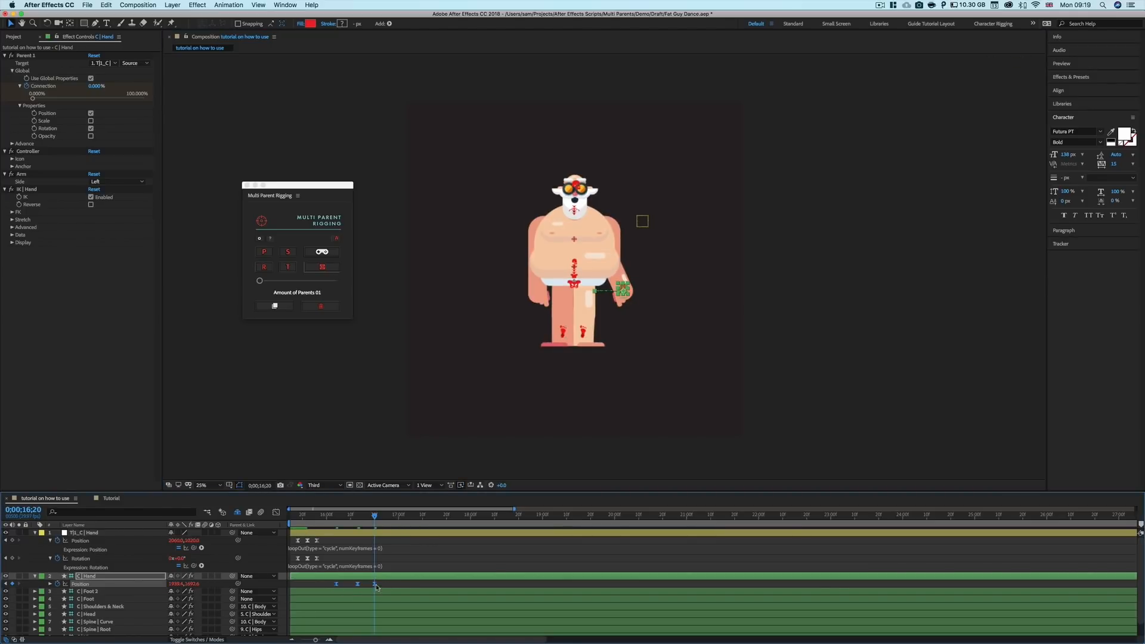
left_click_drag(420, 585, 448, 584)
left_click(450, 565)
left_click_drag(374, 516, 298, 546)
key("space")
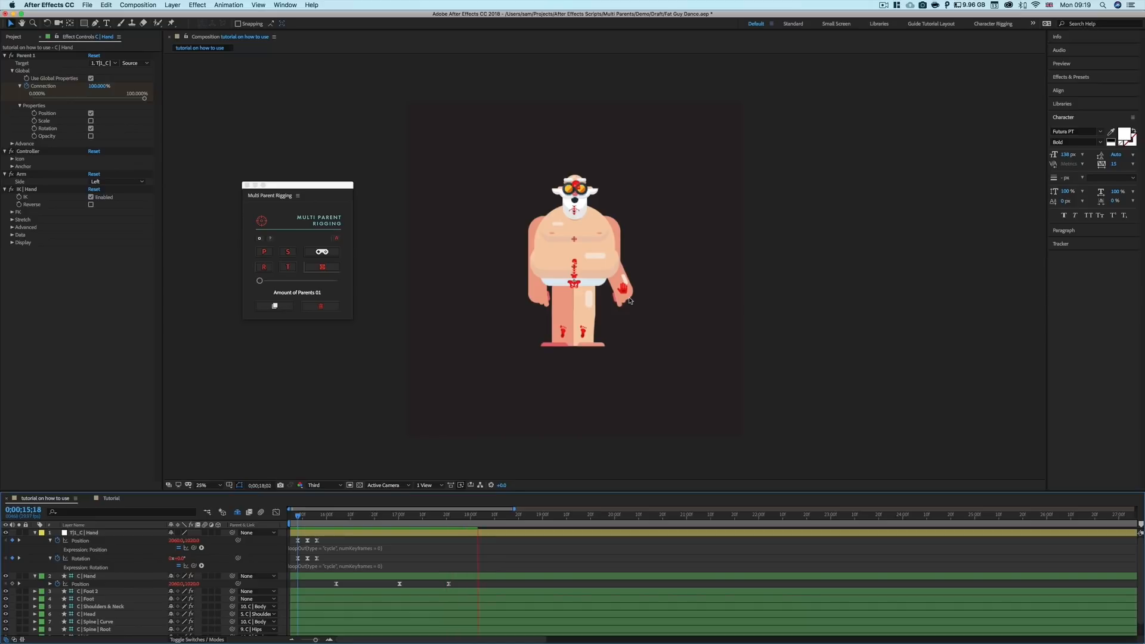
key("space")
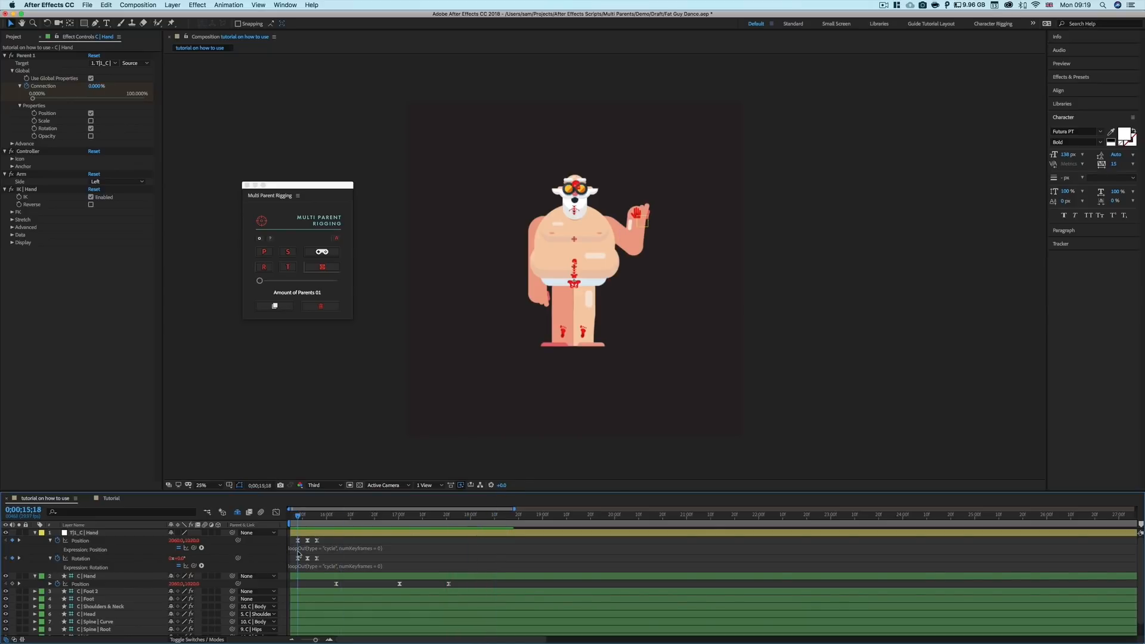
key("space")
key("space")
Shift the hand's three Position keyframes earlier so they start at about 0;00;15;19, and preview from 0;00;15;15.
left_click_drag(464, 581, 300, 584)
left_click(319, 585)
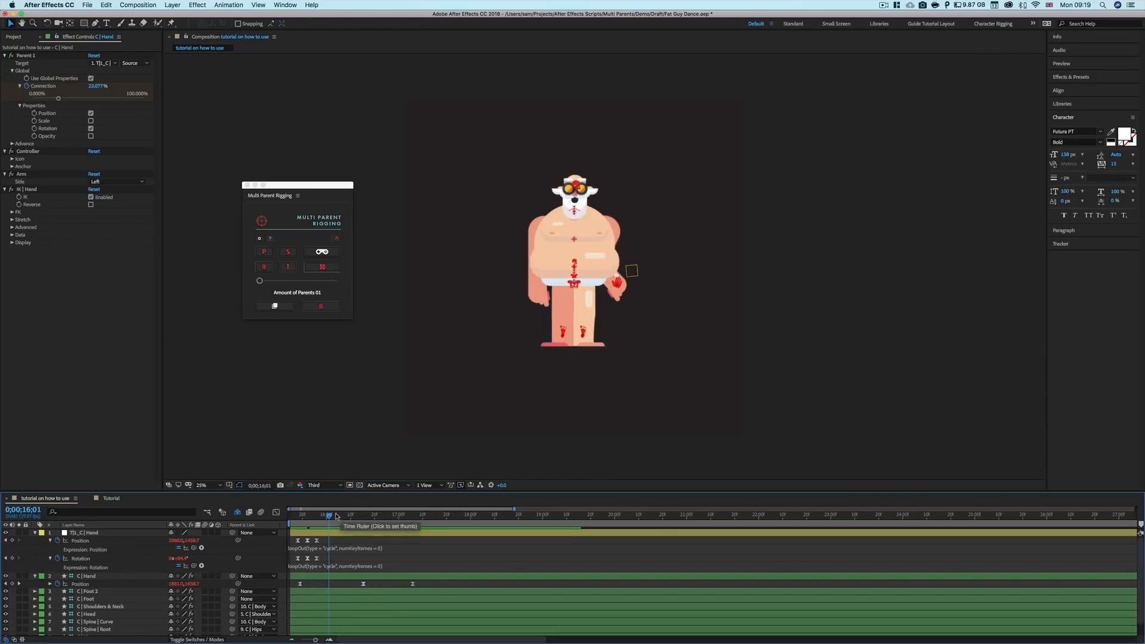
left_click_drag(330, 517, 303, 533)
key("space")
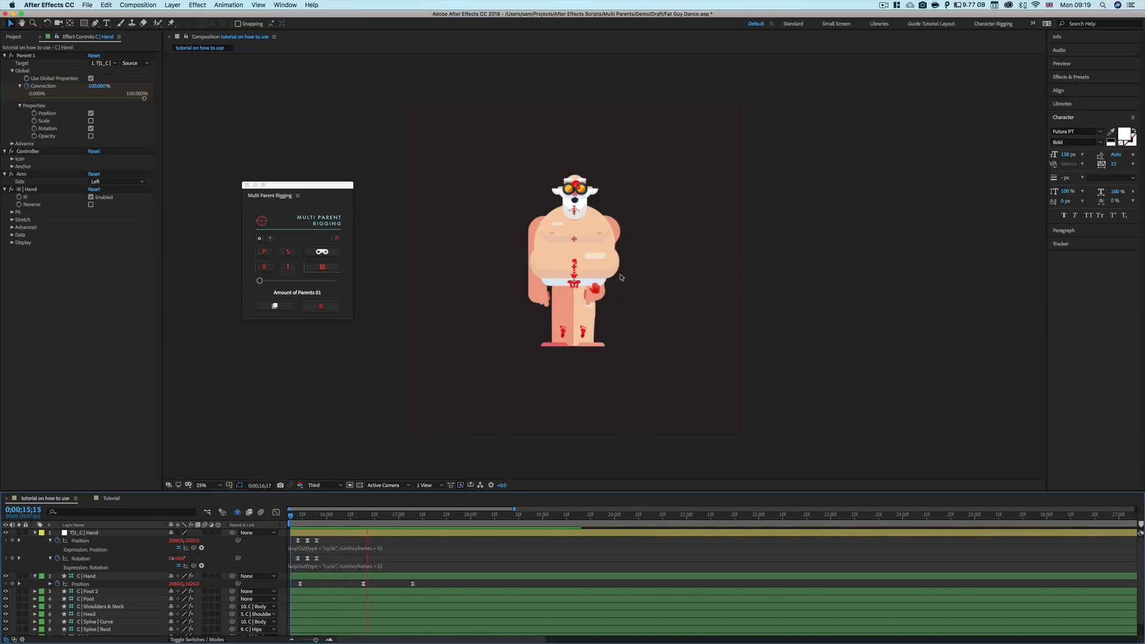
key("space")
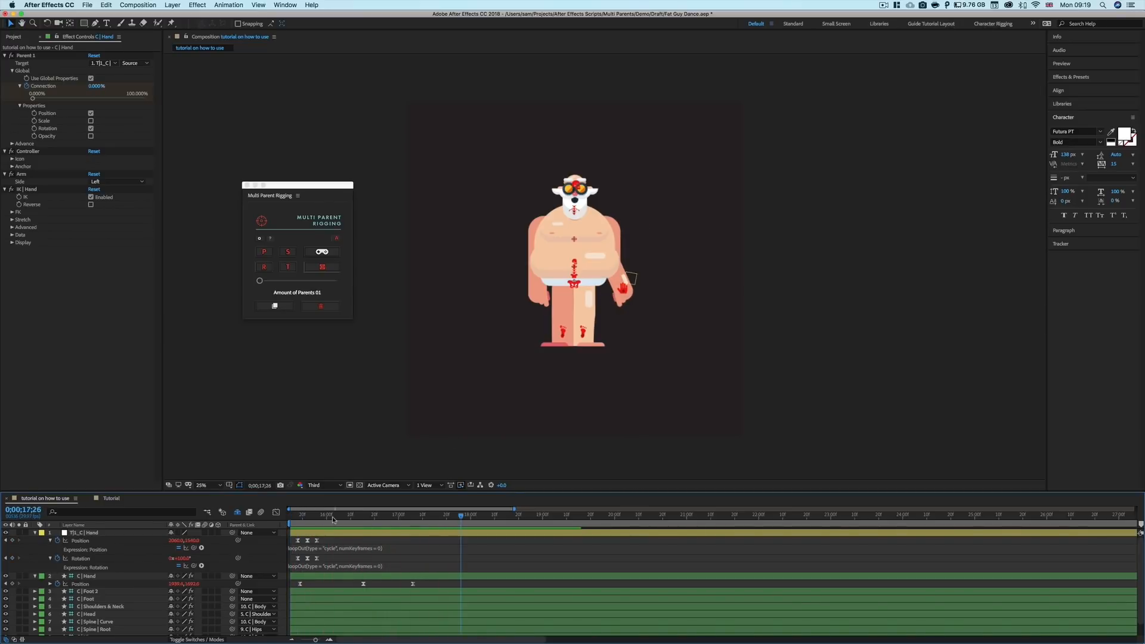
Keyframe the hand's Parent 1 Connection at 0% at 0;00;16;23 and 100% at 0;00;16;29.
left_click_drag(298, 517, 382, 533)
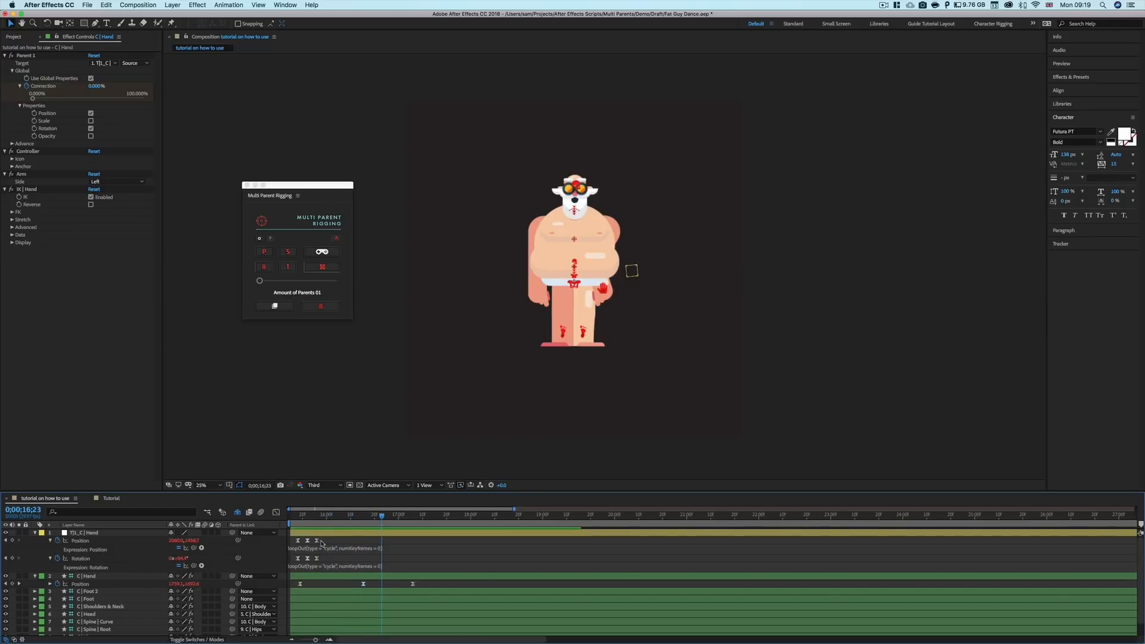
left_click(100, 577)
key("u")
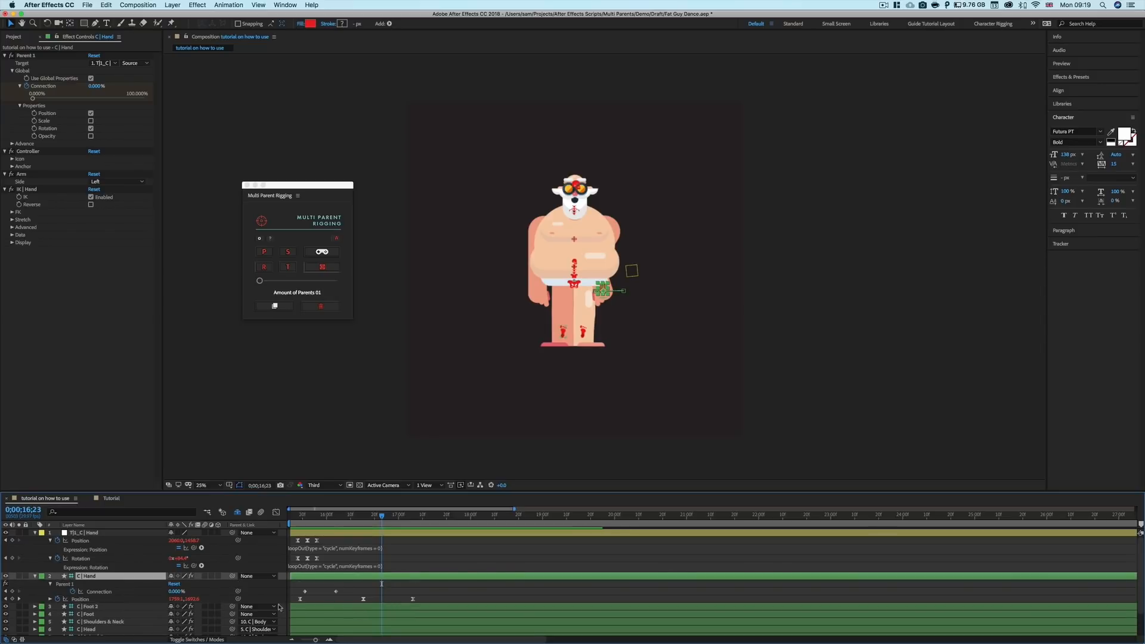
left_click(13, 591)
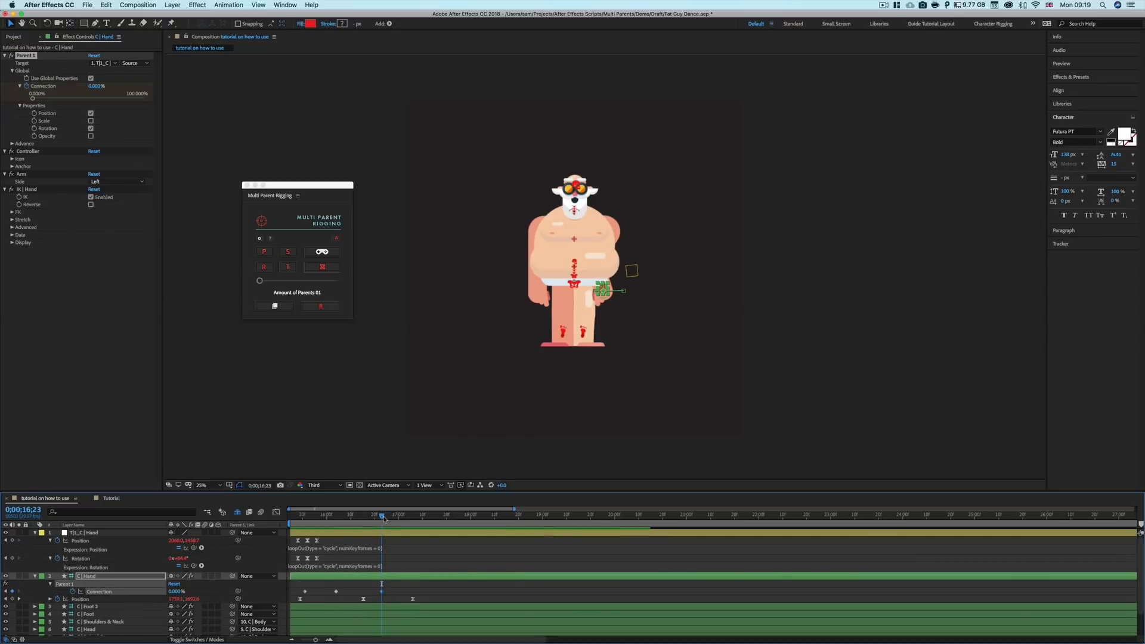
left_click_drag(384, 519, 396, 517)
left_click(177, 591)
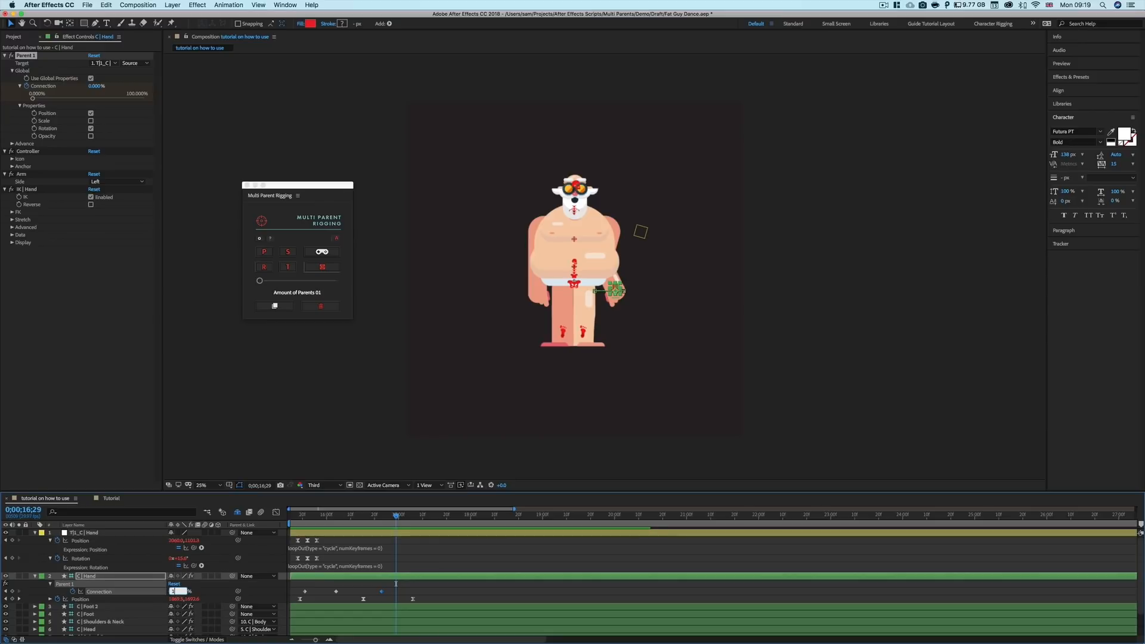
type("100")
key("Return")
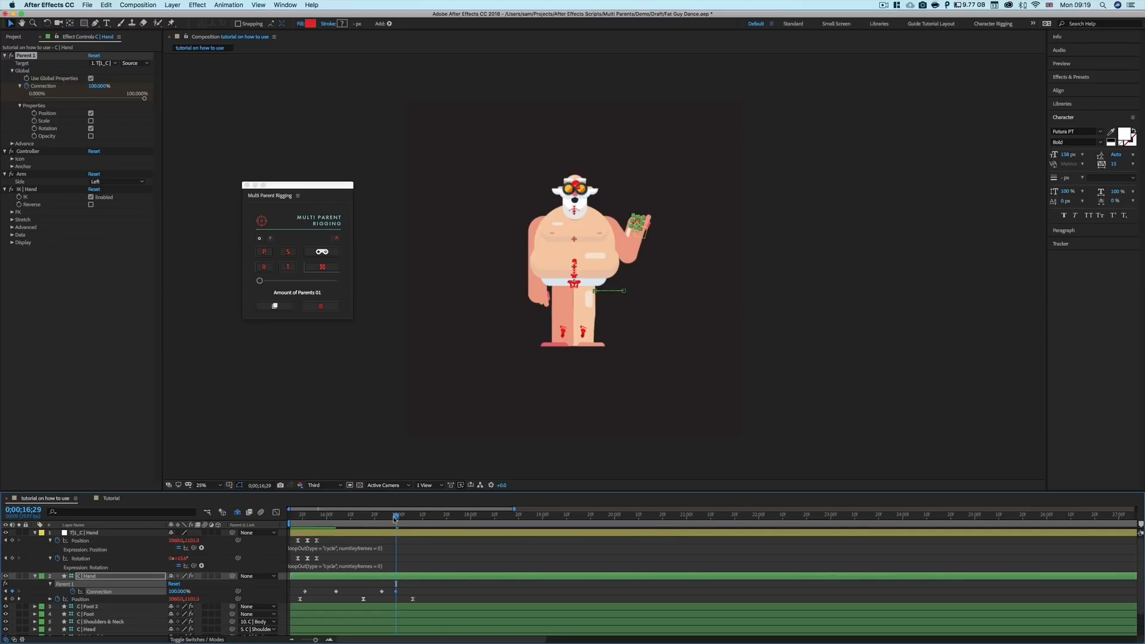
Check the hand's reconnection, and duplicate its three Position keyframes starting at 0;00;17;14.
mouse_move(396, 517)
left_mouse_down()
mouse_move(382, 520)
mouse_move(400, 522)
left_mouse_up()
key("space")
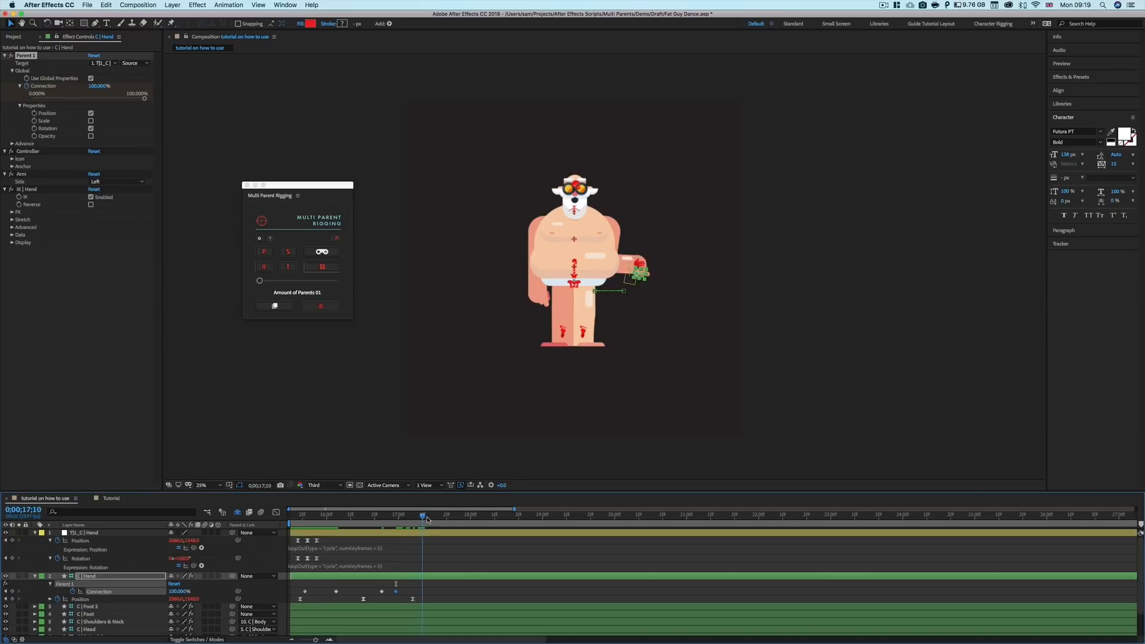
left_click_drag(422, 597, 286, 602)
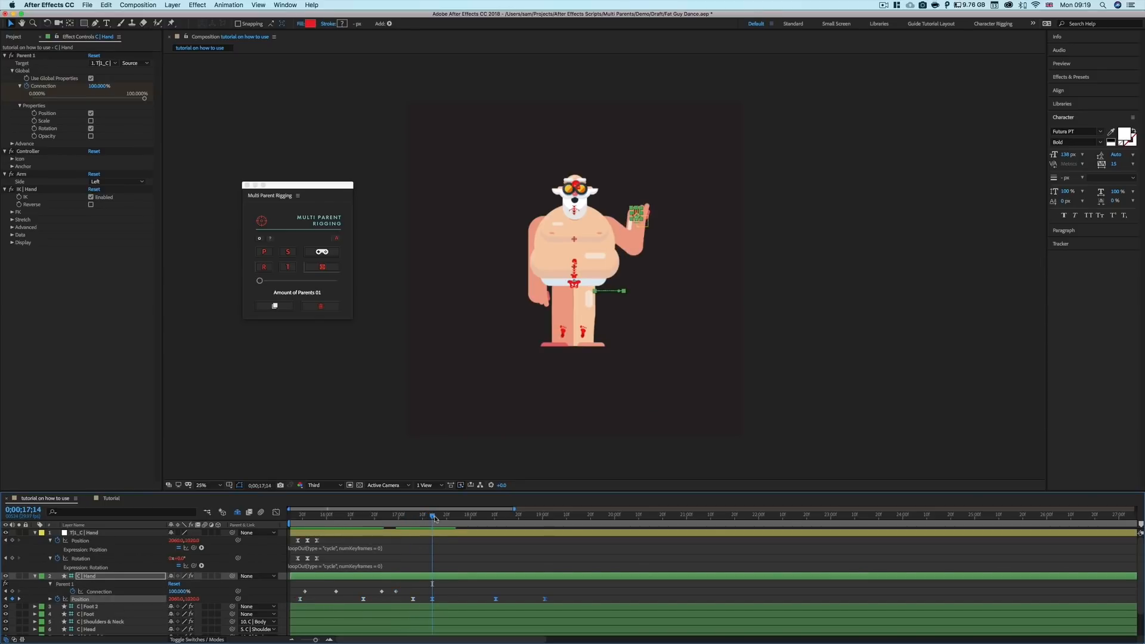
Keyframe the hand's Parent 1 Connection at 100% at 0;00;17;26, and review the target, Connection and Position keyframes.
left_click_drag(434, 519, 462, 519)
left_click(123, 576)
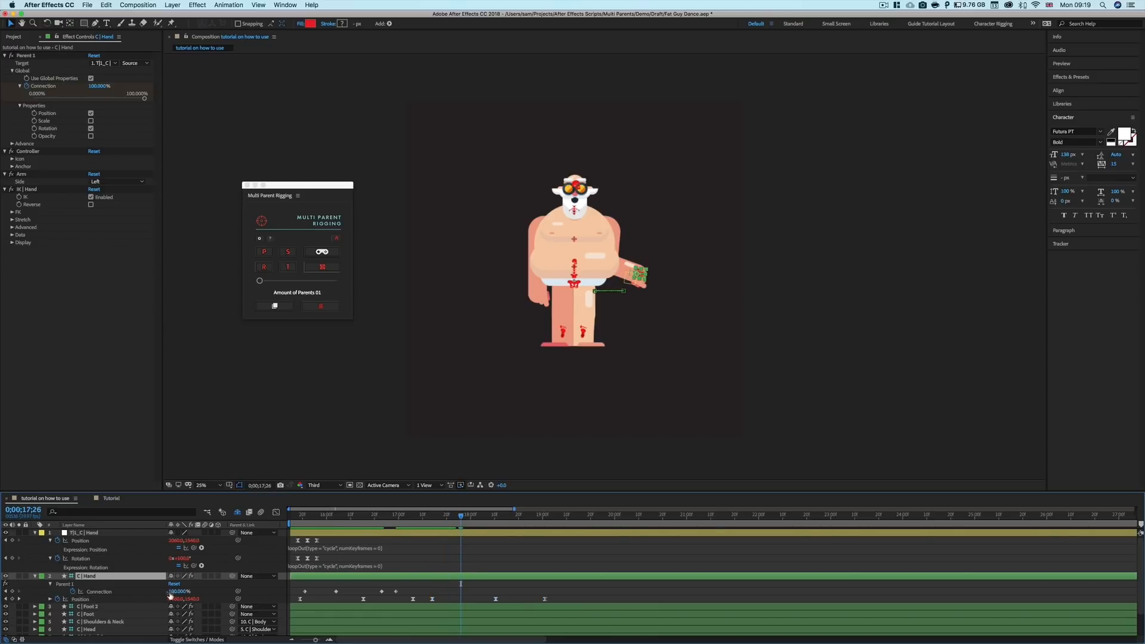
mouse_move(170, 593)
left_mouse_down()
mouse_move(107, 595)
mouse_move(167, 593)
left_mouse_up()
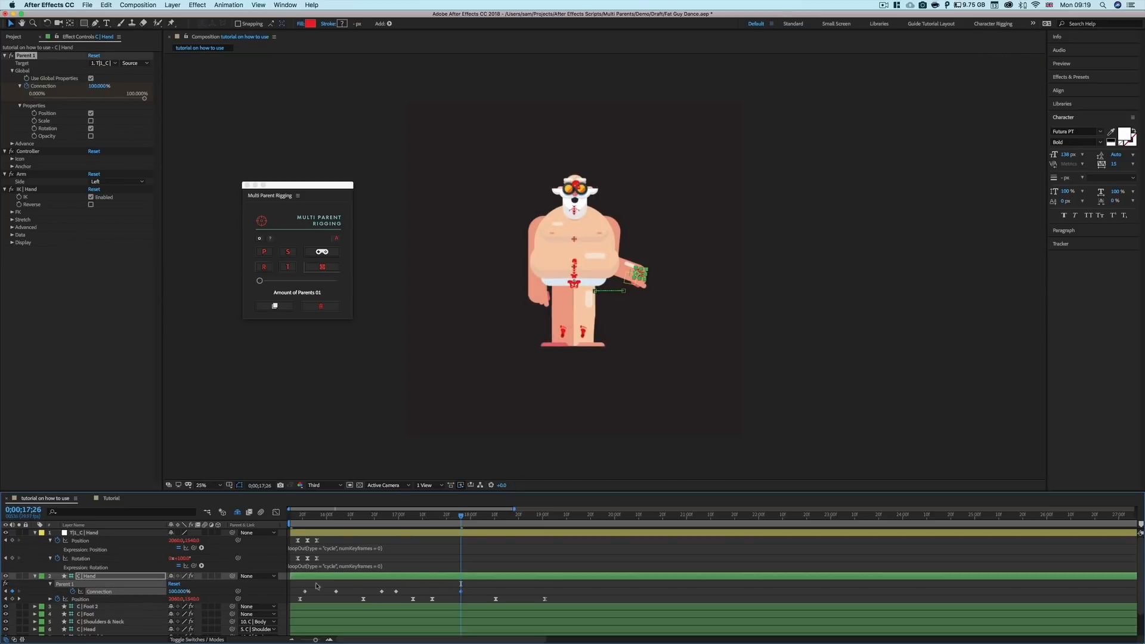
left_click(357, 536)
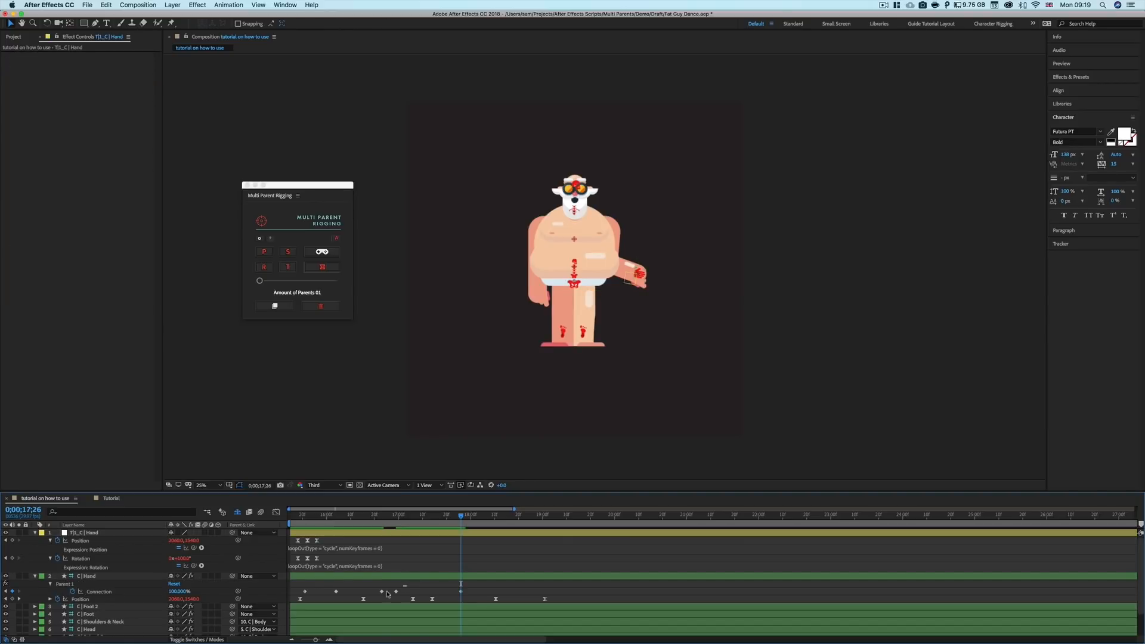
left_click(413, 577)
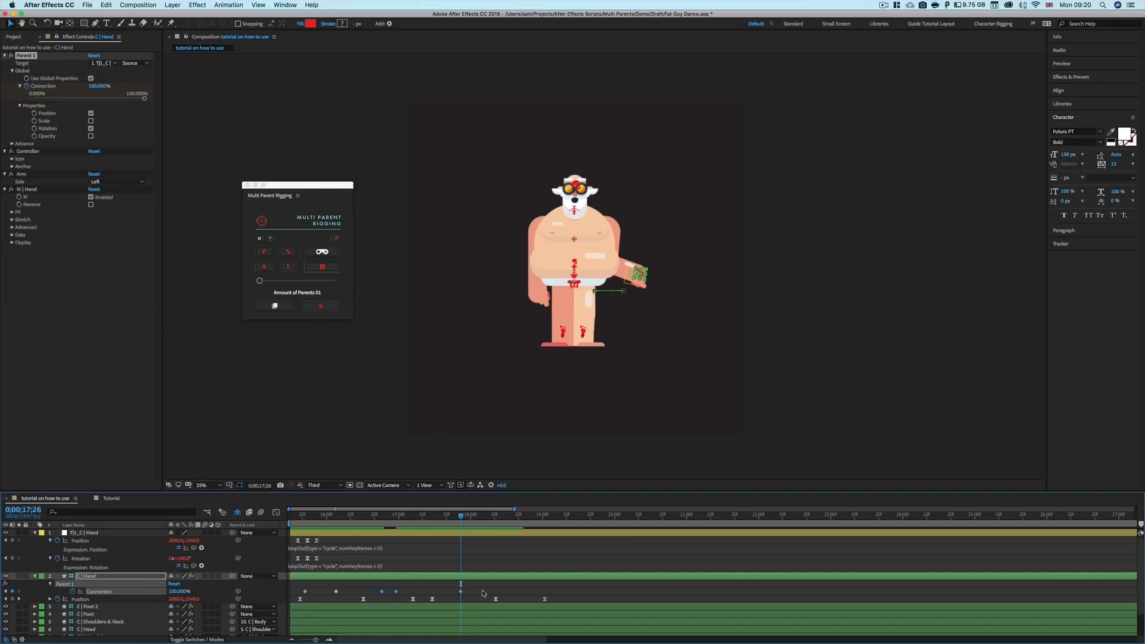
left_click_drag(572, 598, 291, 604)
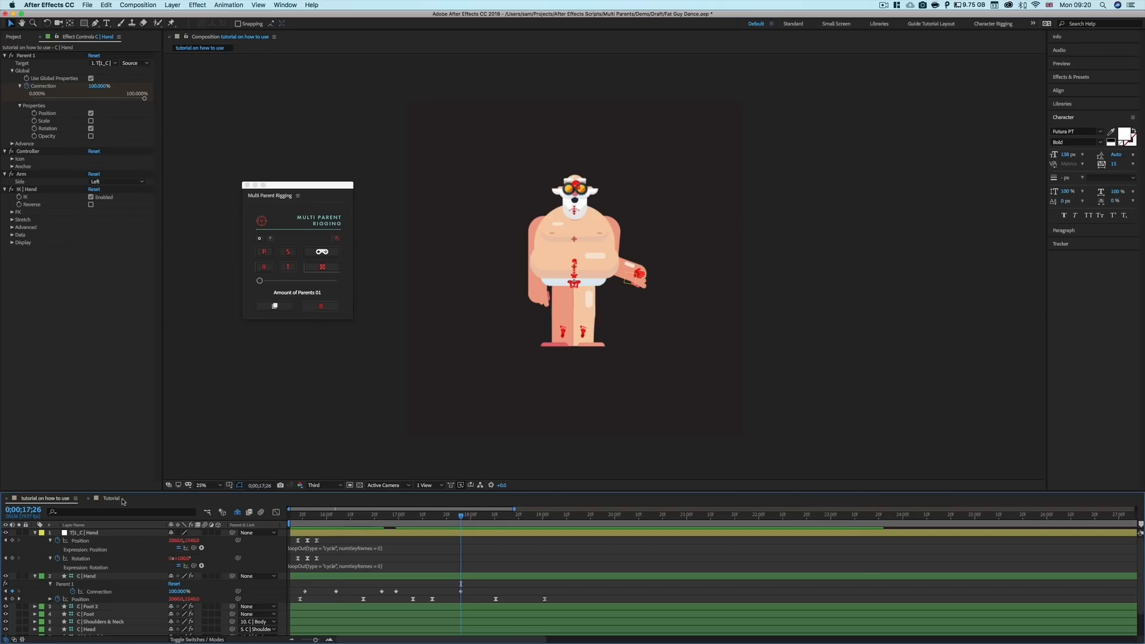
Open the Tutorial composition, select the Obj square, and set the amount of parents to 02.
left_click(120, 498)
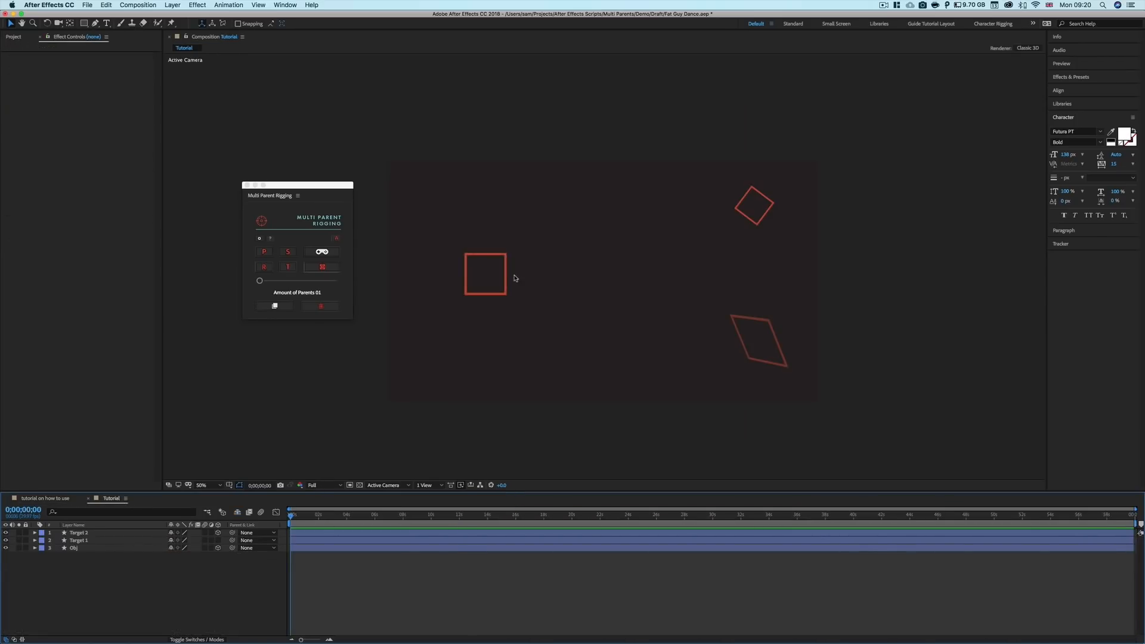
left_click(485, 276)
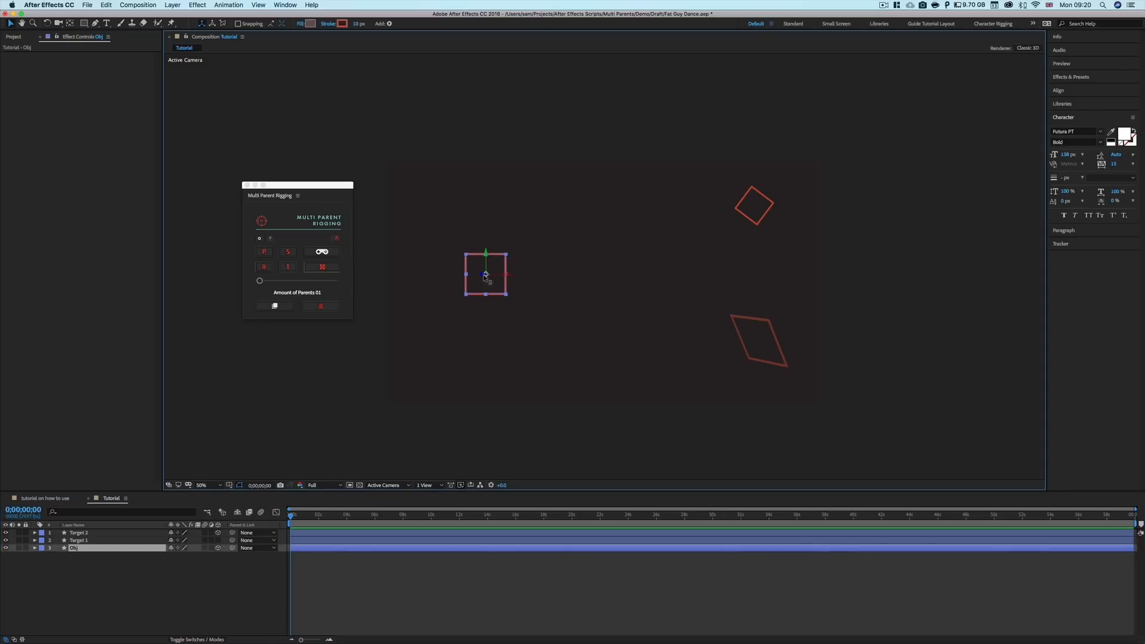
left_click(312, 571)
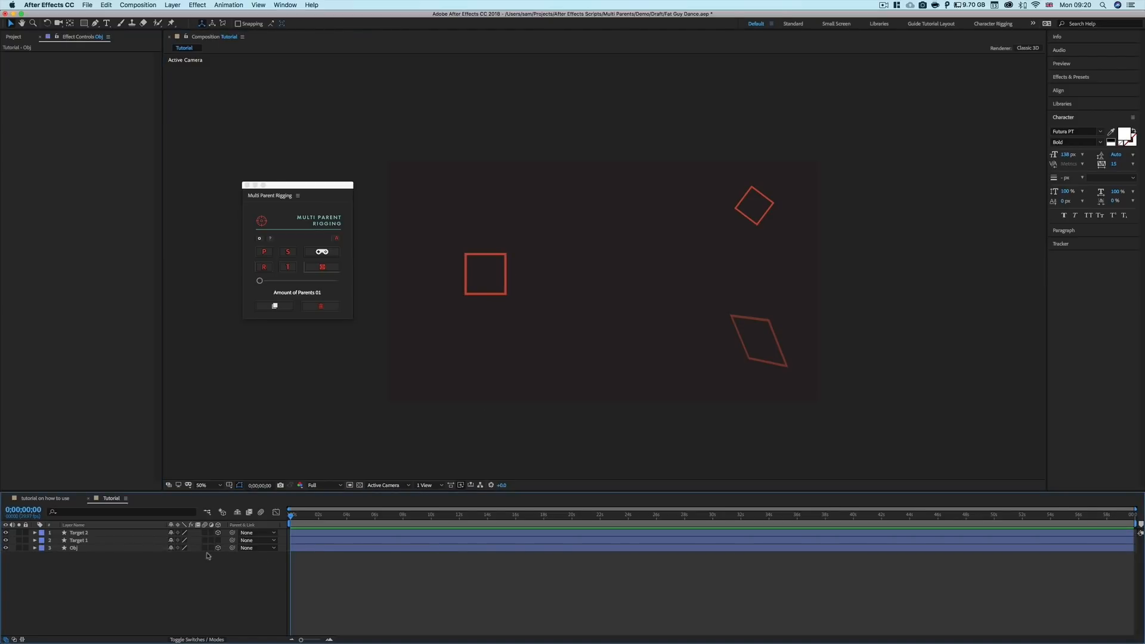
left_click(84, 549)
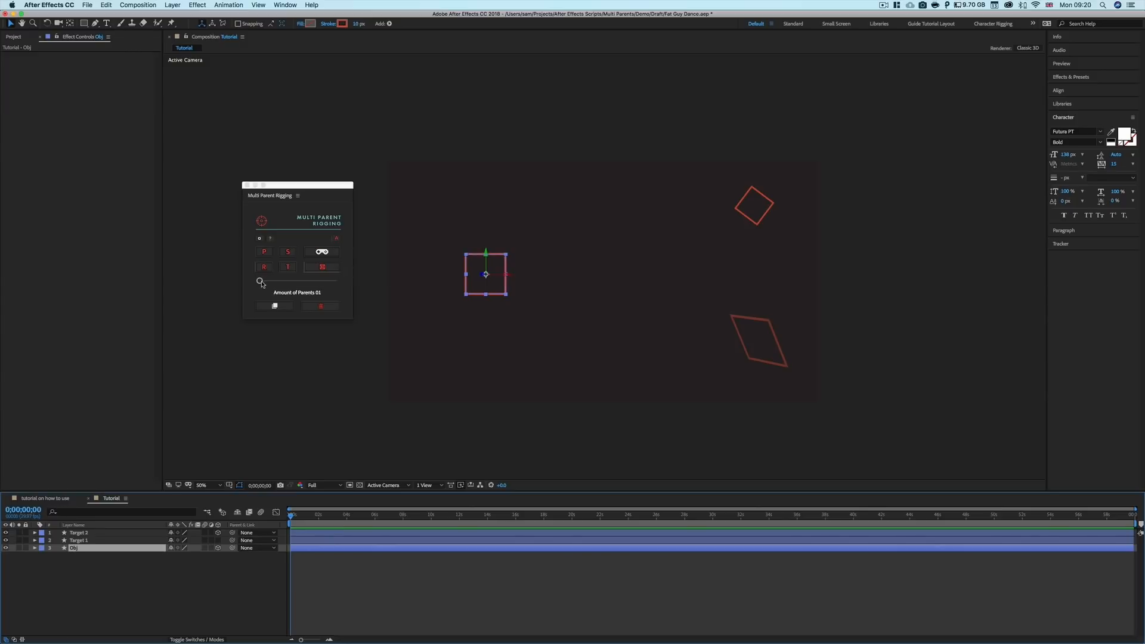
left_click_drag(262, 283, 270, 284)
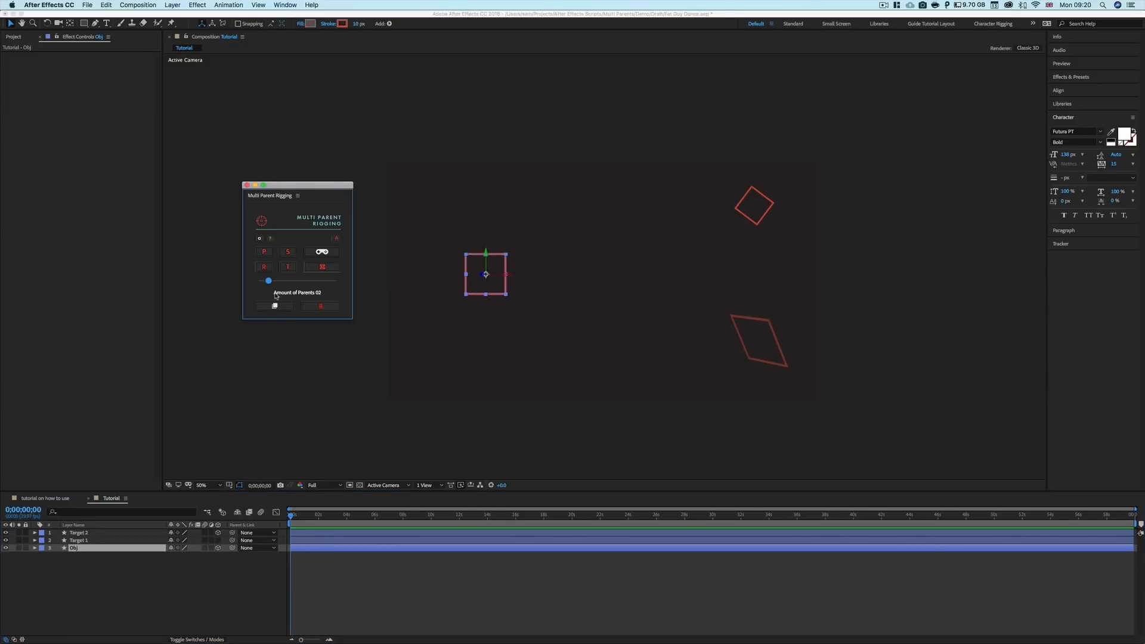
Try creating two parents with their own target nulls for the Obj square.
left_click(275, 306)
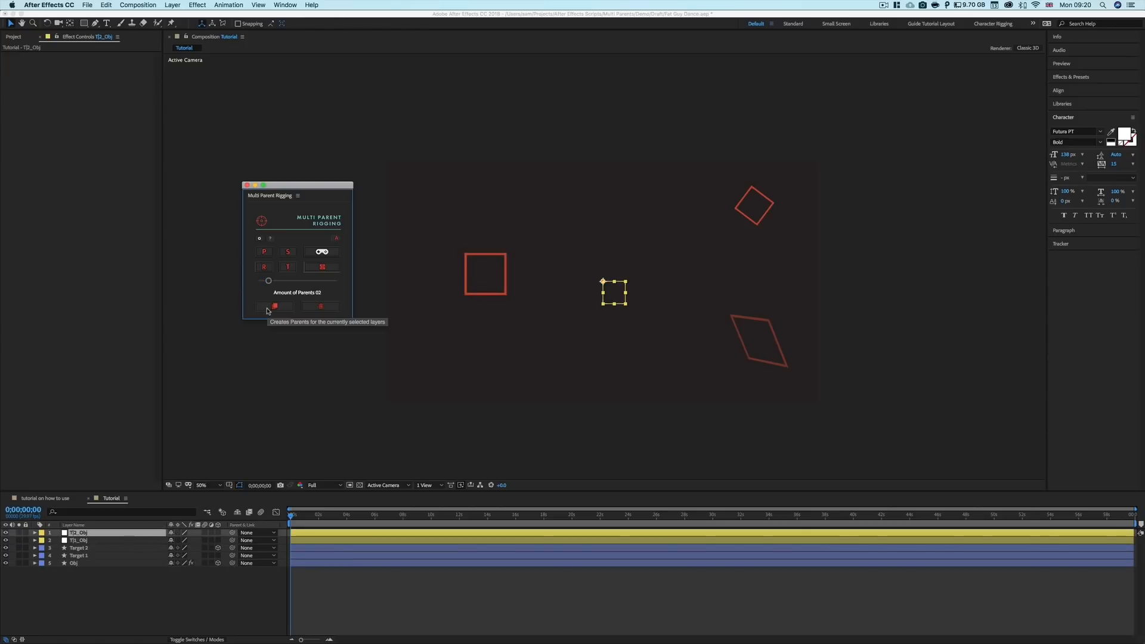
left_click(86, 563)
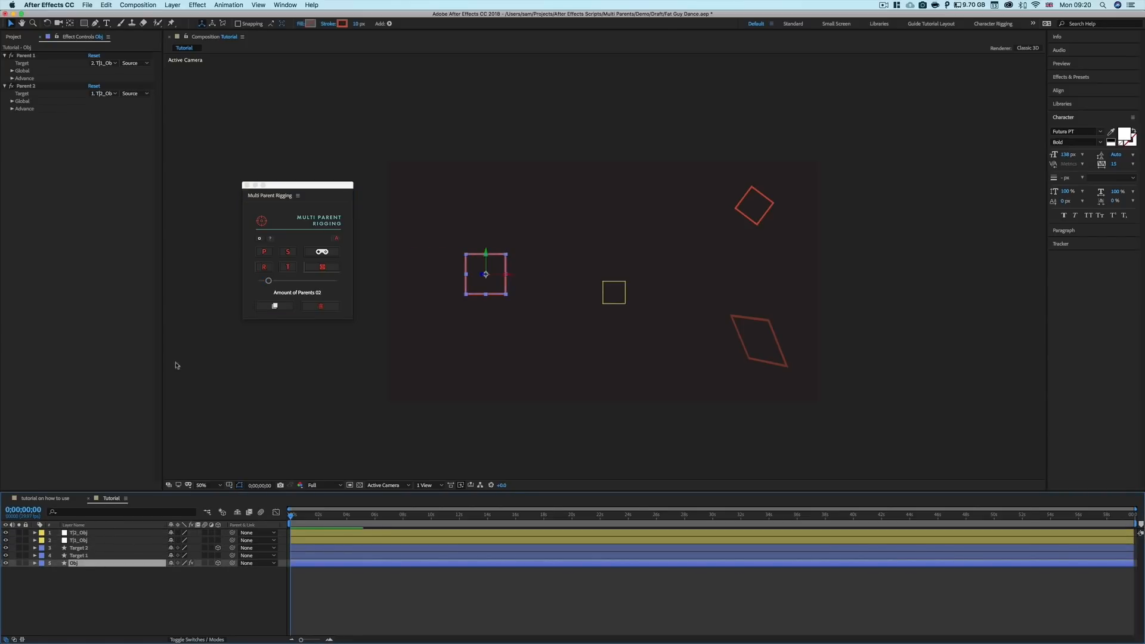
left_click(609, 287)
left_click(77, 563)
Add two parents without target nulls to Obj, targeting Target 1 with Parent 1 and Target 2 with Parent 2.
left_click(322, 267)
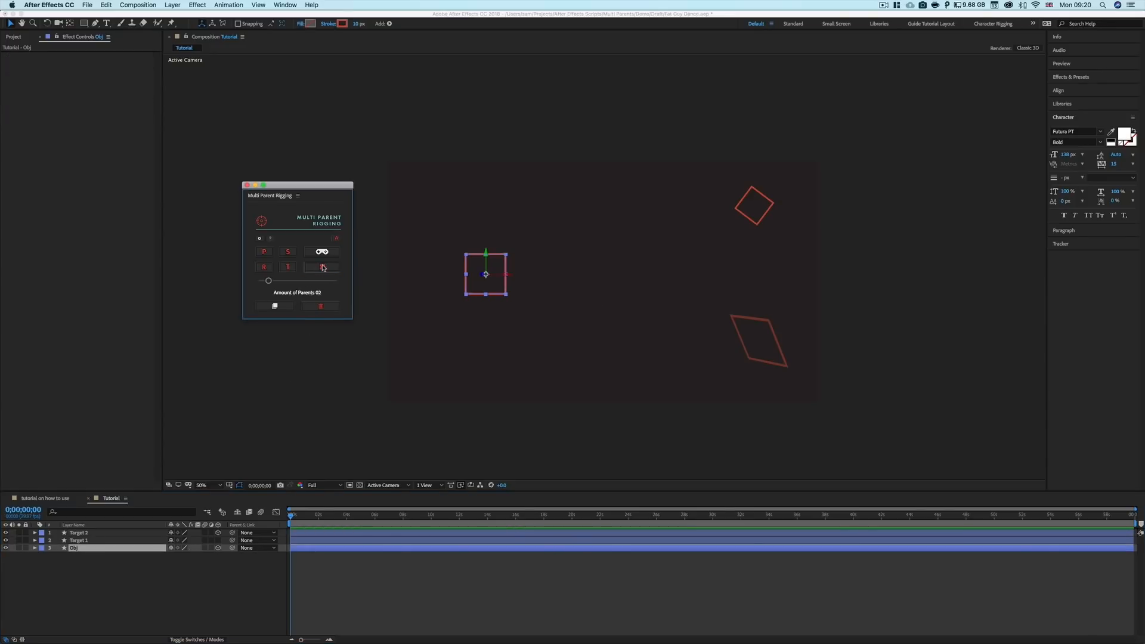
left_click(322, 268)
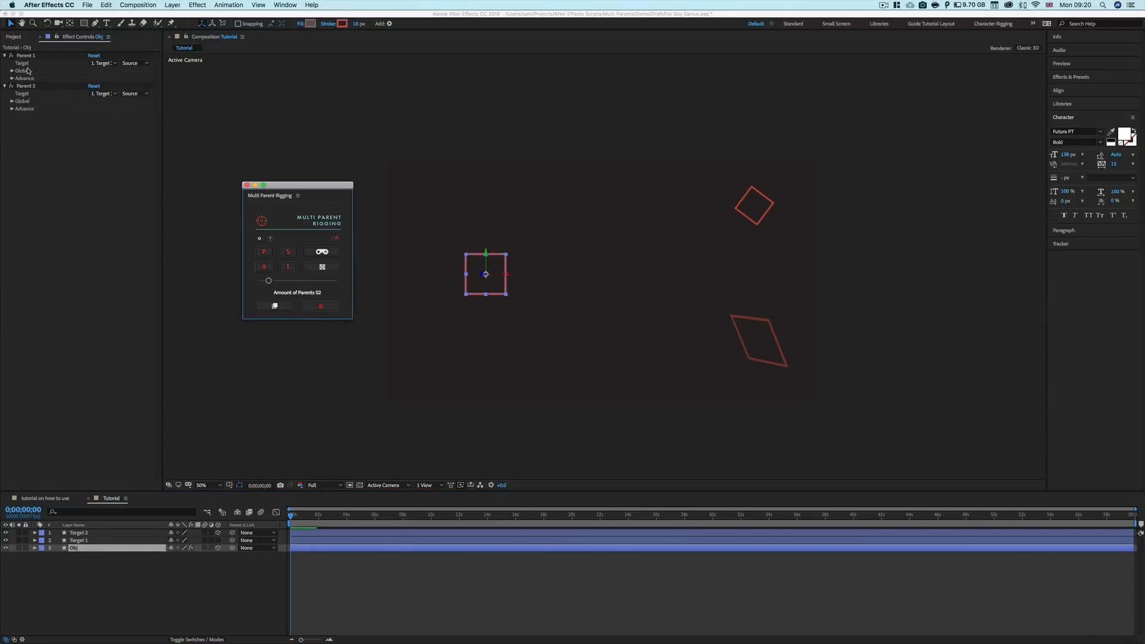
left_click(104, 63)
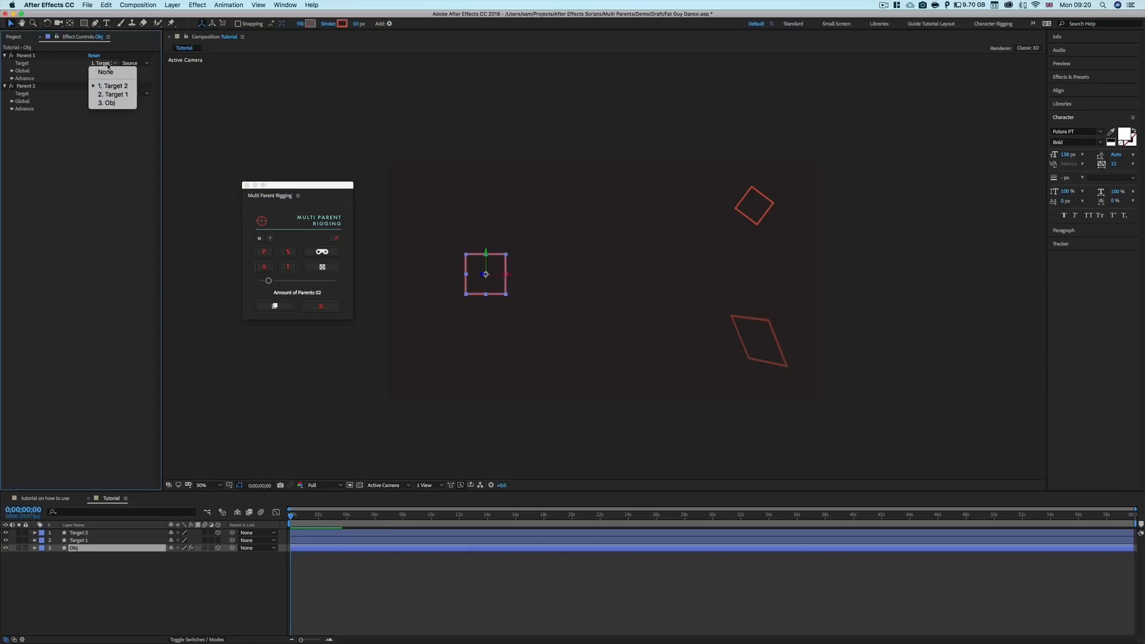
left_click(113, 94)
left_click(111, 95)
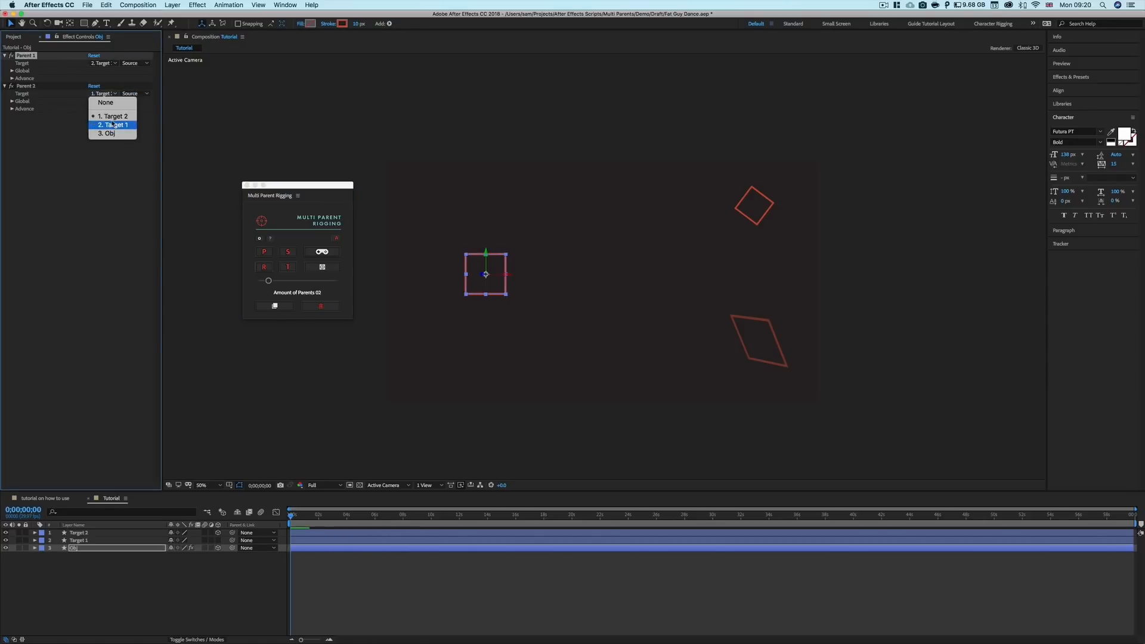
left_click(113, 116)
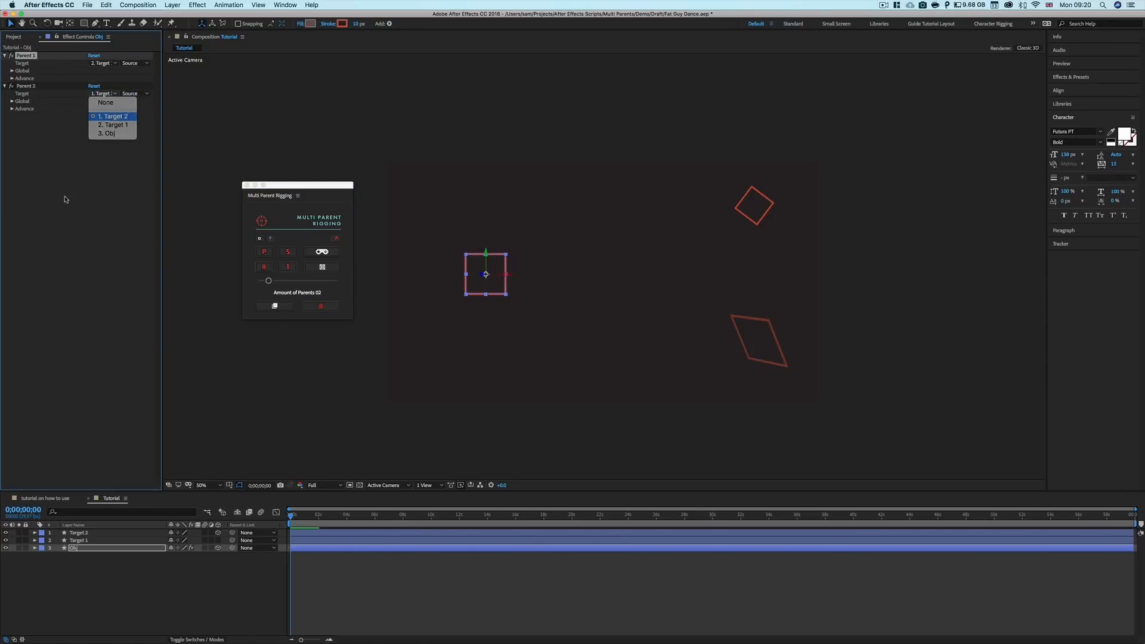
Expand the Advance settings for Position, Scale, Rotation and Opacity under both Parent 1 and Parent 2 of Obj.
left_click(12, 78)
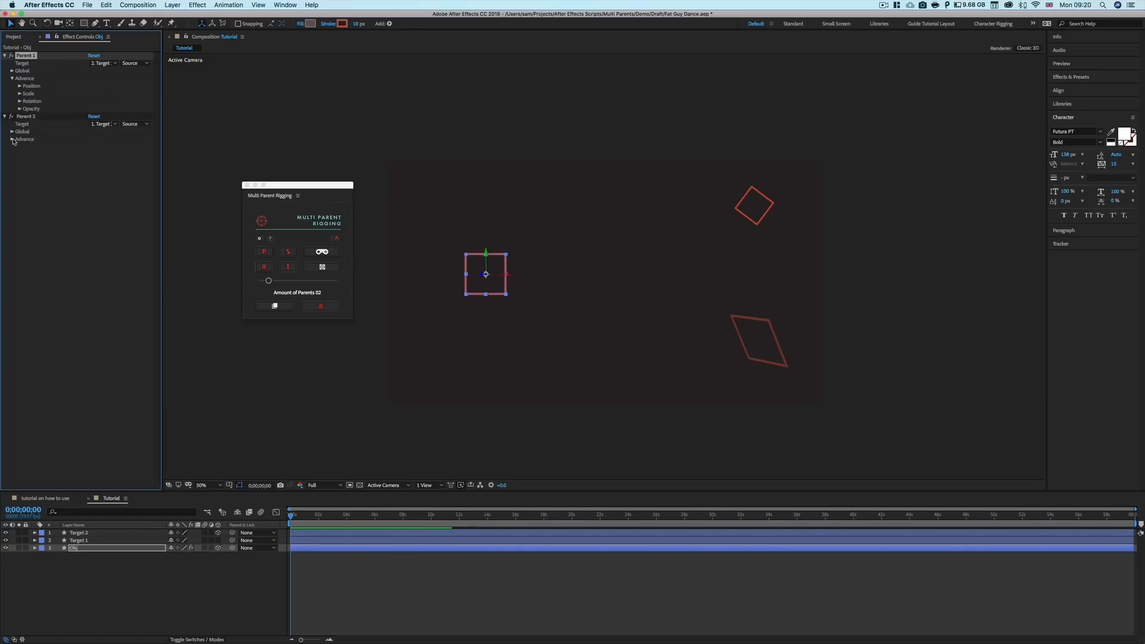
left_click(13, 139)
left_click(20, 86)
left_click(20, 117)
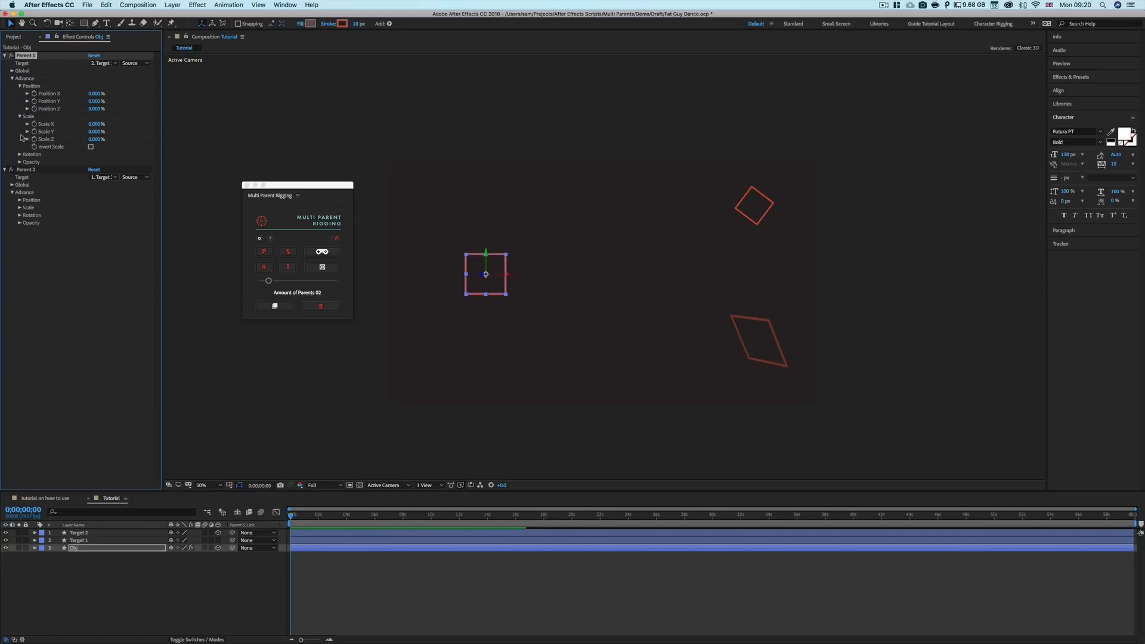
left_click(20, 154)
left_click(19, 192)
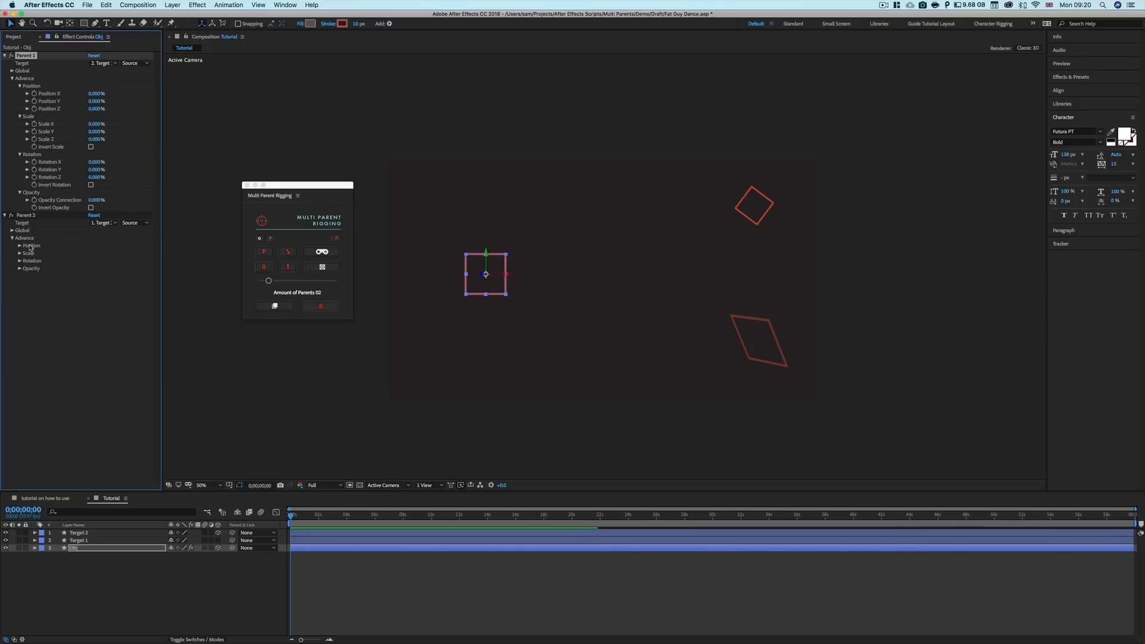
left_click(20, 245)
left_click(19, 276)
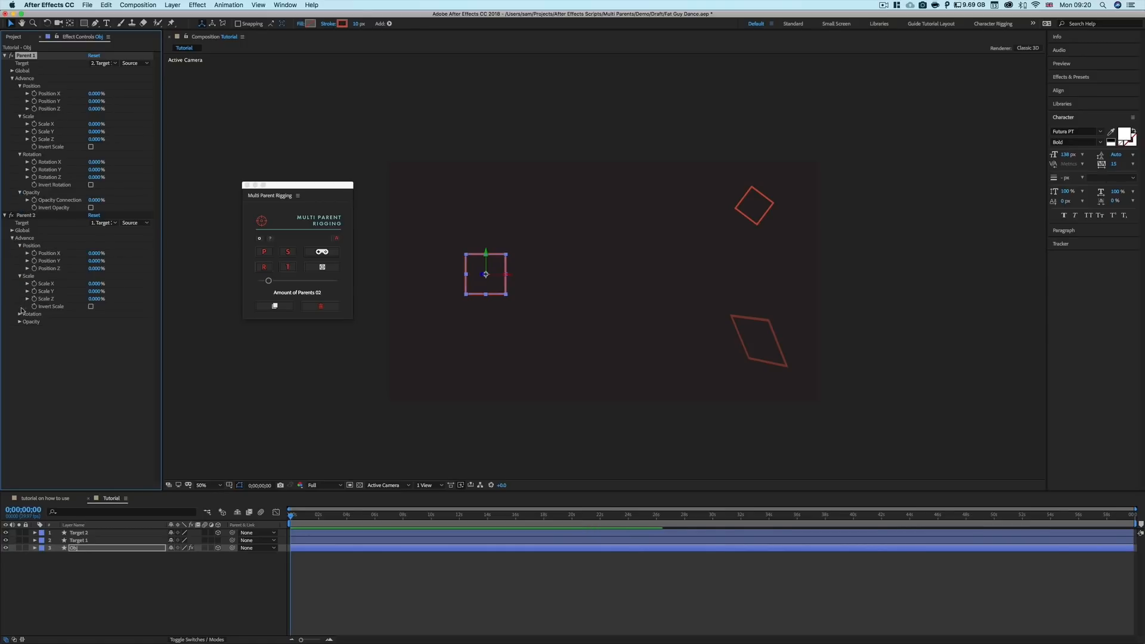
left_click(20, 314)
left_click(20, 352)
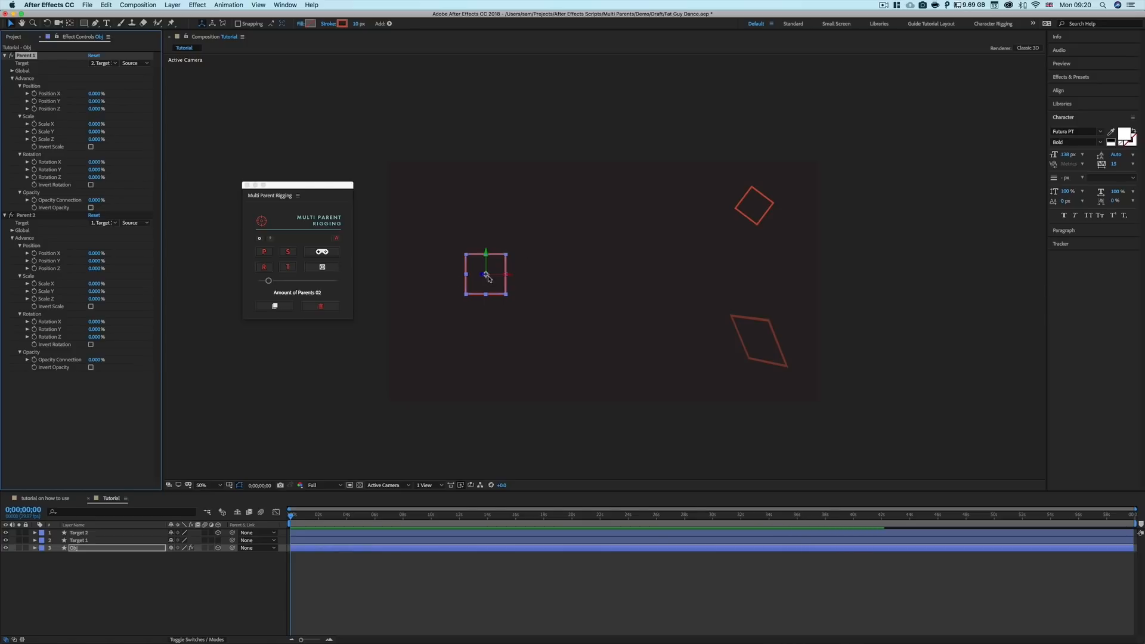
Test how Parent 1's Rotation Z and Rotation Y connections affect Obj relative to the flat Target 1.
left_click(752, 204)
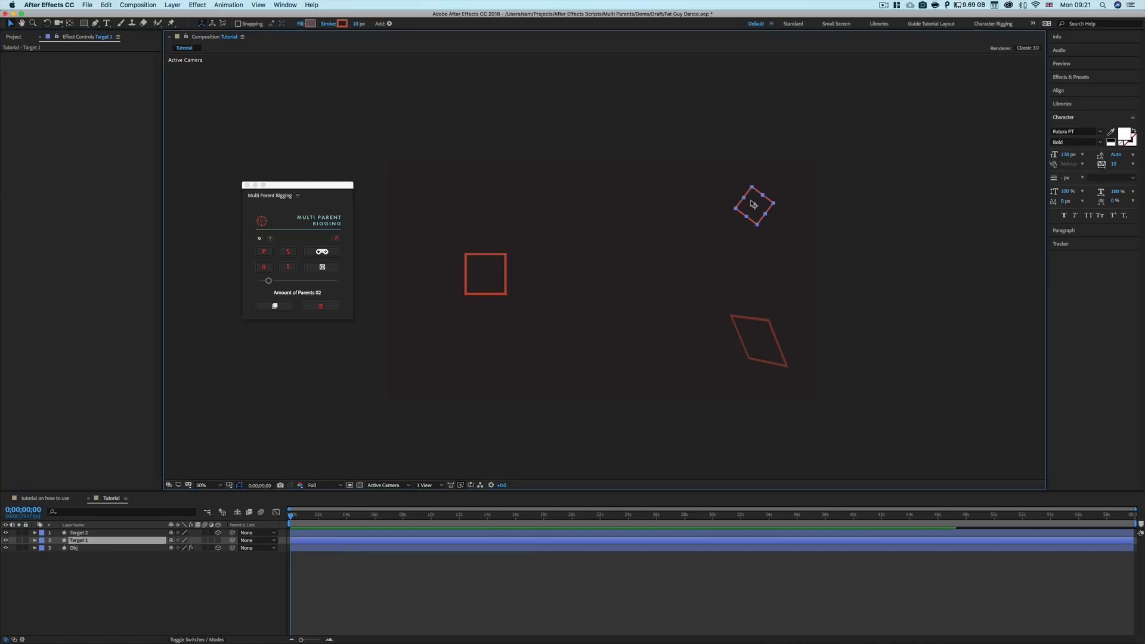
left_click(81, 549)
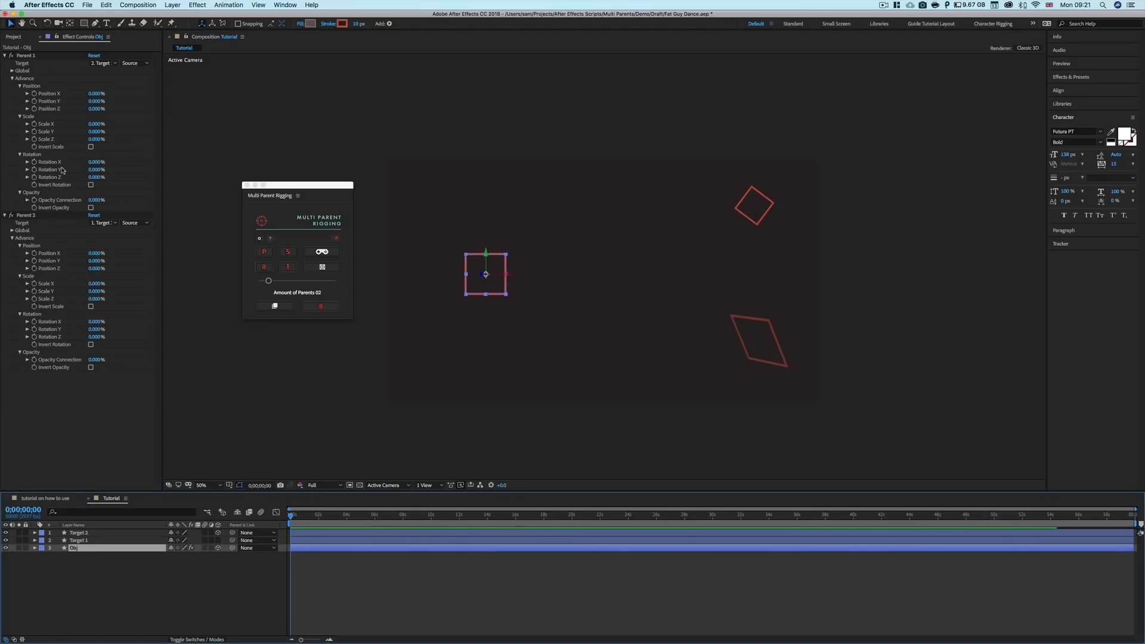
left_click(27, 177)
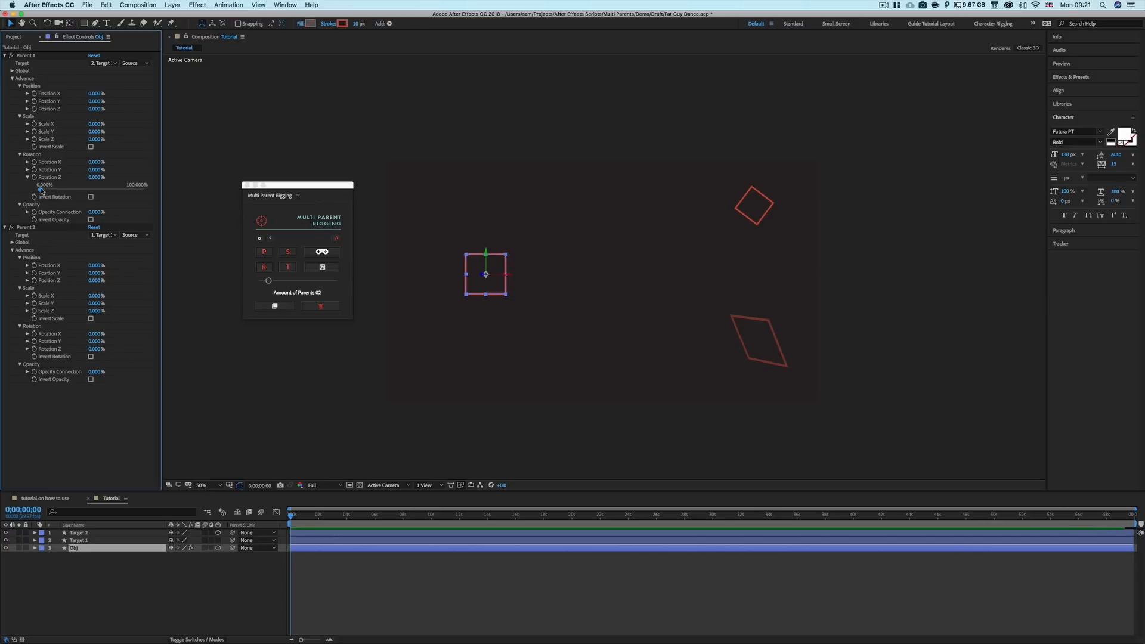
left_click_drag(41, 191, 148, 187)
left_click(27, 170)
left_click_drag(58, 186, 82, 186)
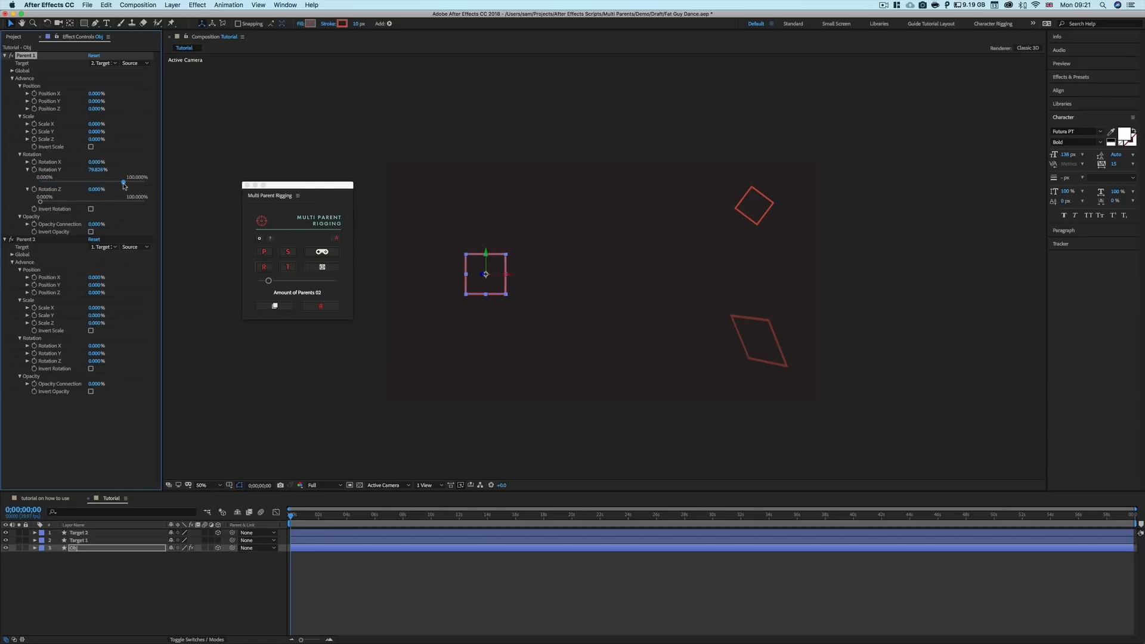
Set Obj's Parent 1 Rotation Y connection to 0% and its Rotation Z connection to 100%.
left_click(755, 204)
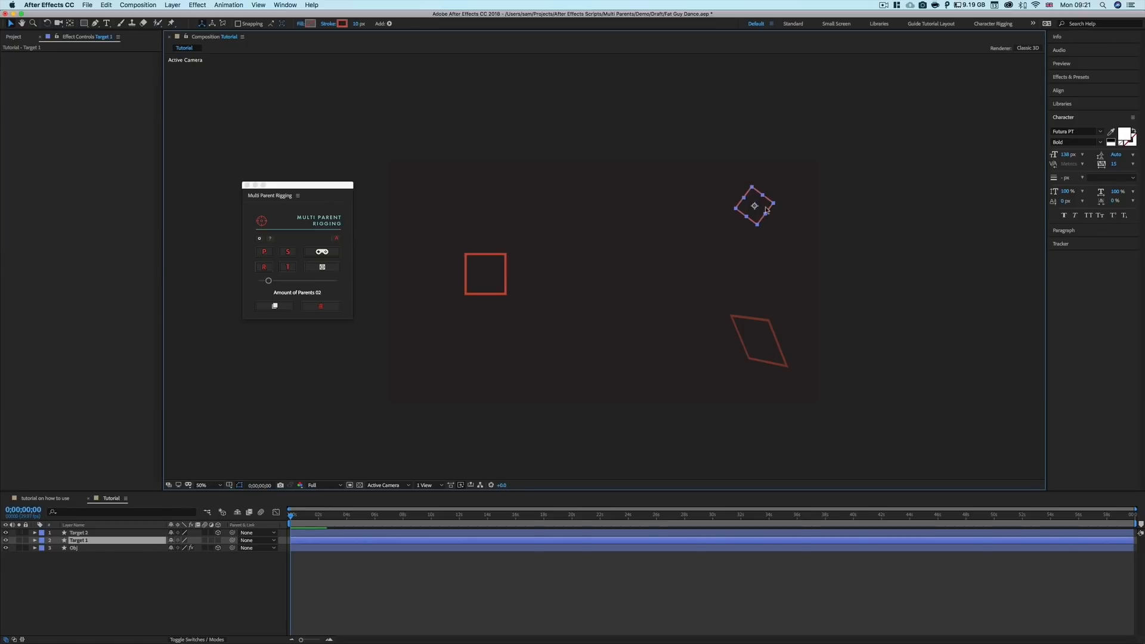
left_click(166, 547)
left_click_drag(145, 181, 151, 203)
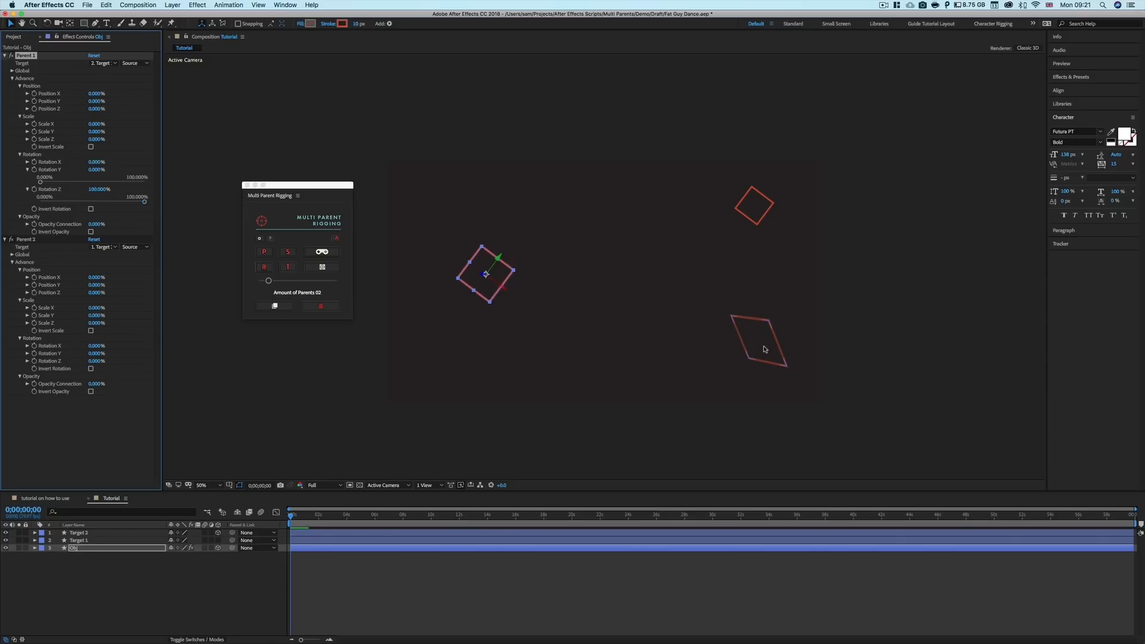
Try Parent 2's Rotation Y connection at 100% and its Rotation X connection, and return both to 0%.
left_click(27, 353)
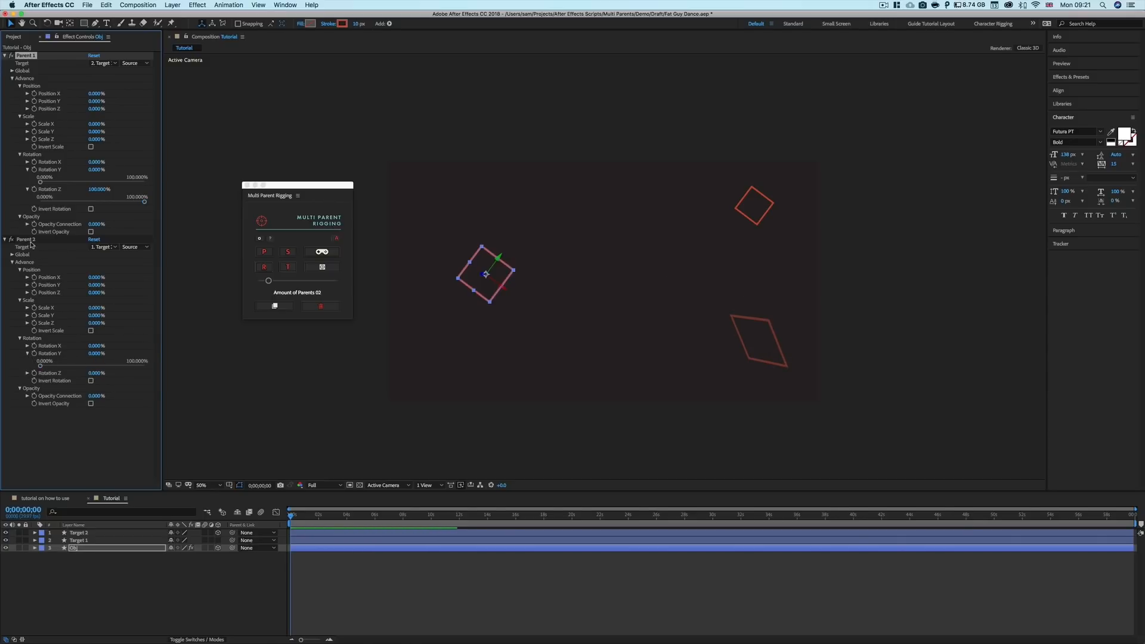
left_click_drag(42, 366, 147, 366)
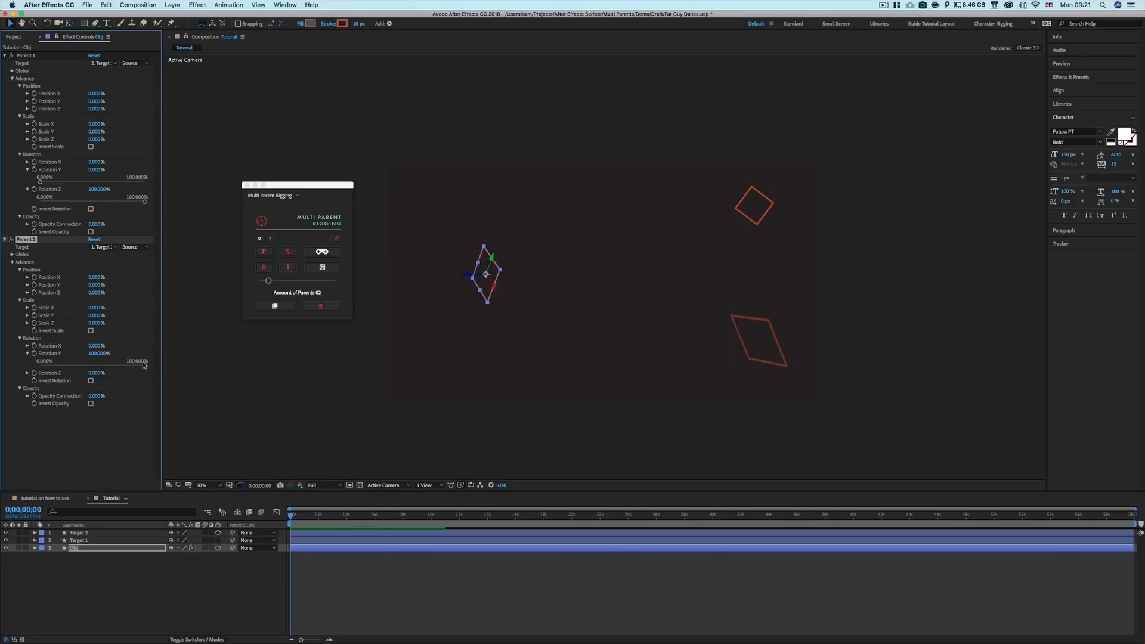
left_click_drag(145, 366, 40, 359)
left_click(27, 346)
left_click_drag(145, 377, 38, 379)
Enable Invert Rotation on Parent 2 and set its Rotation X and Rotation Y connections to 100%.
mouse_move(143, 203)
left_mouse_down()
mouse_move(30, 205)
mouse_move(158, 204)
left_mouse_up()
left_click(91, 393)
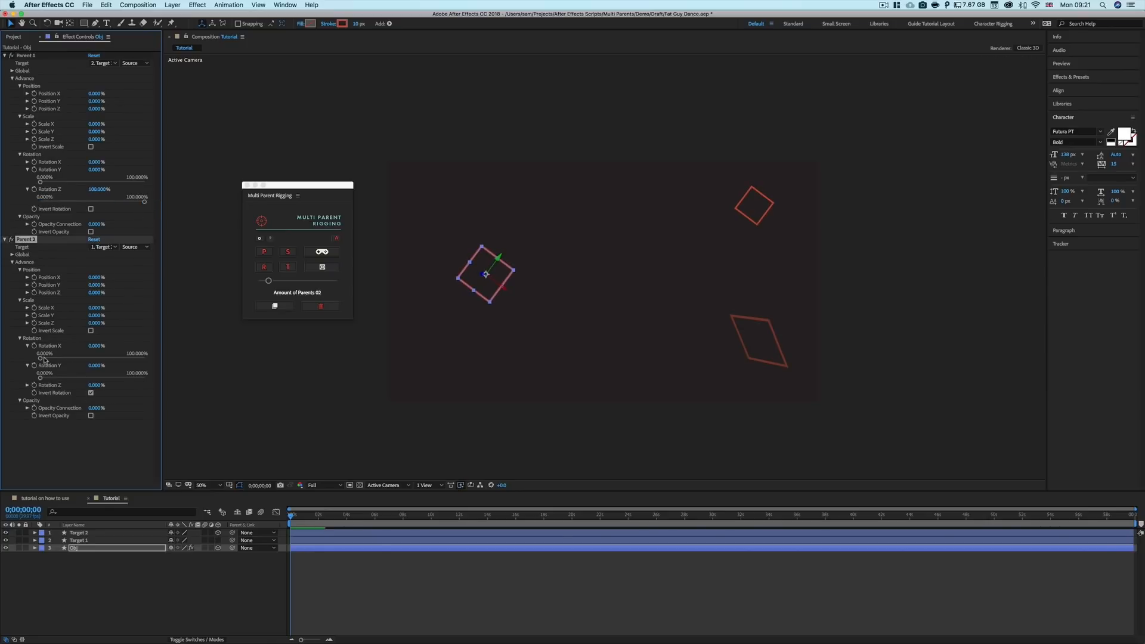
left_click_drag(41, 358, 149, 361)
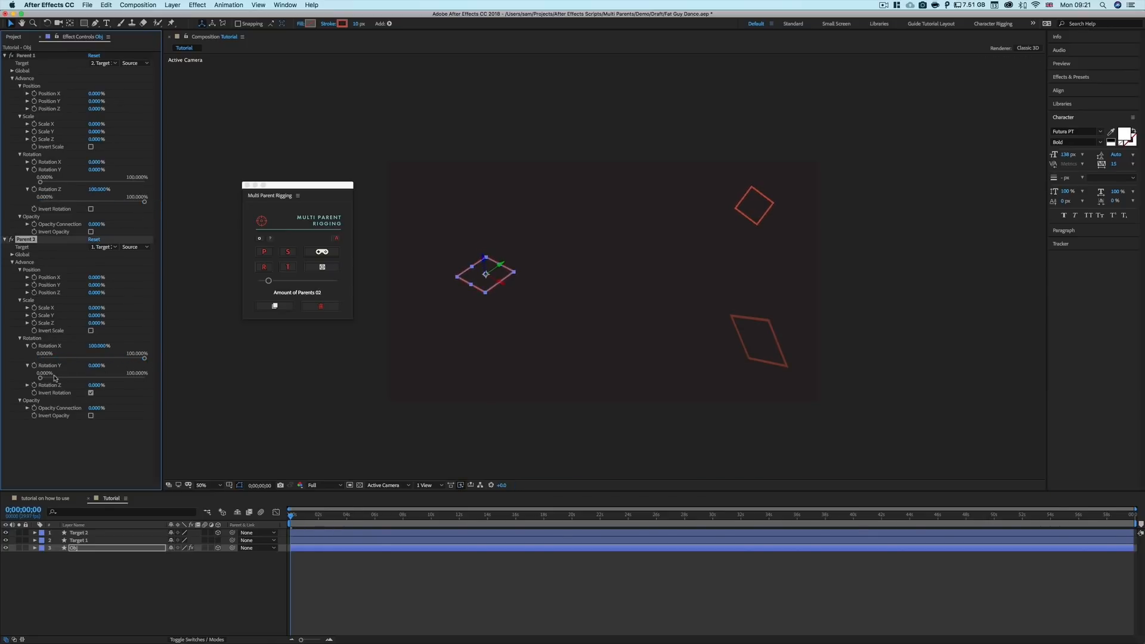
left_click_drag(40, 379, 153, 370)
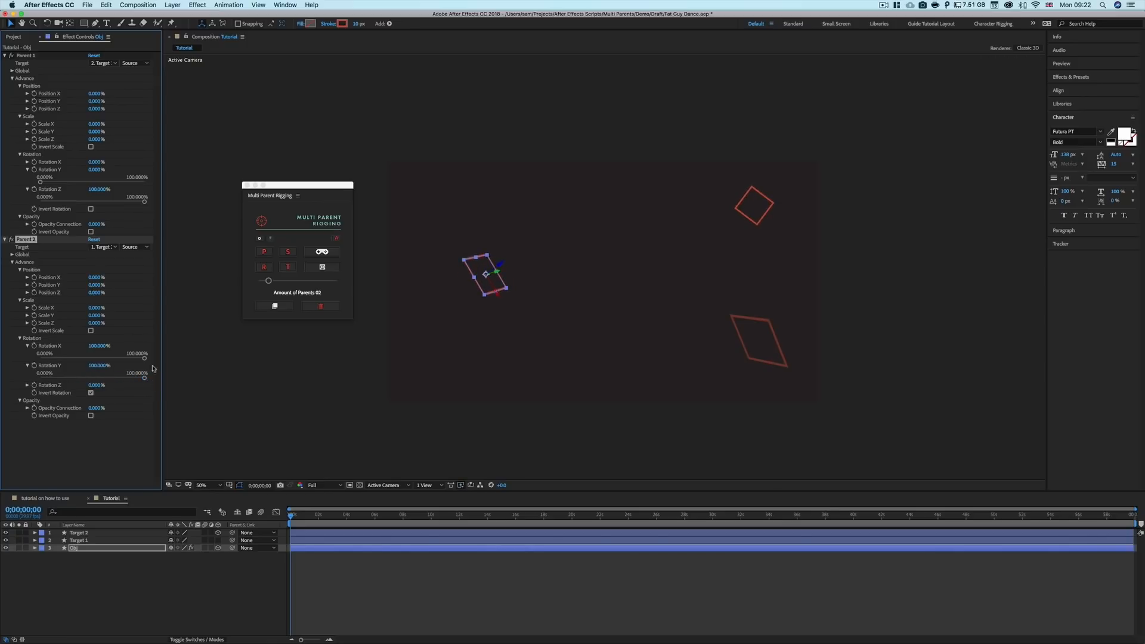
Test Invert Rotation on Parent 1 with its Rotation Z connection, and turn the inversion off again.
left_click(90, 209)
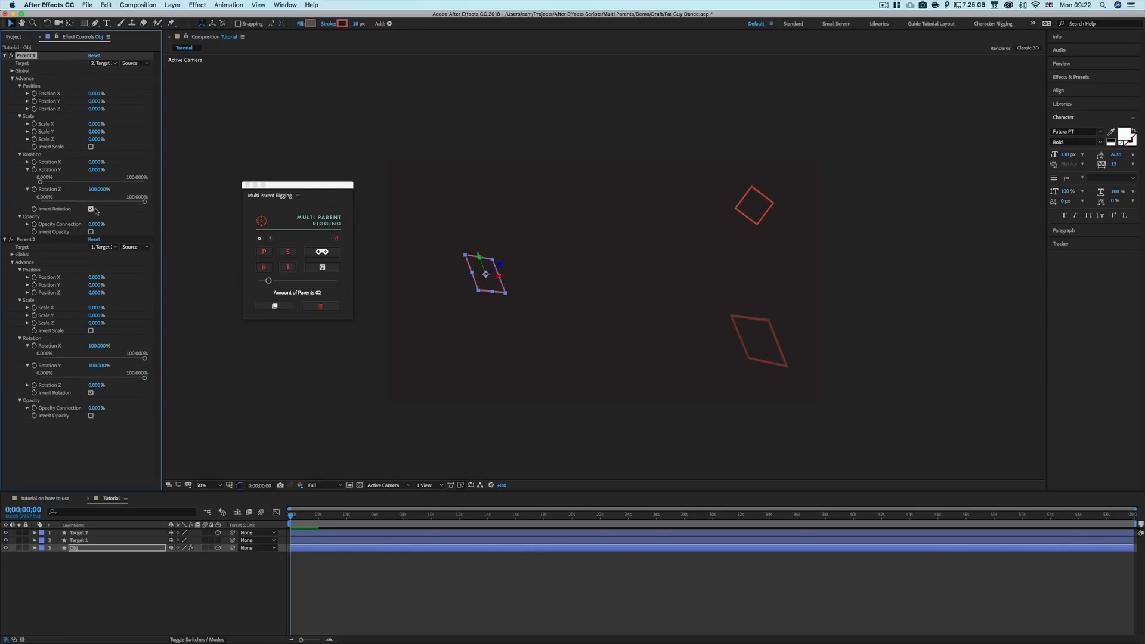
mouse_move(144, 202)
left_mouse_down()
mouse_move(46, 205)
mouse_move(151, 204)
left_mouse_up()
left_click(91, 210)
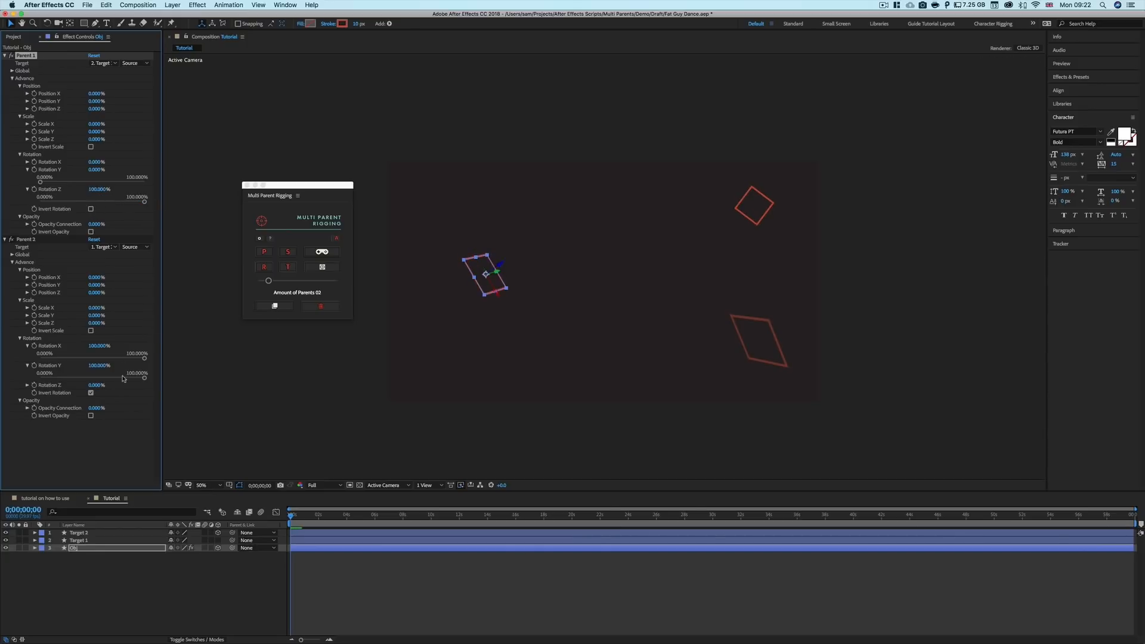
Turn off Invert Rotation on Parent 2 and return its Rotation X and Rotation Y connections to 0%.
left_click(97, 395)
left_click(90, 393)
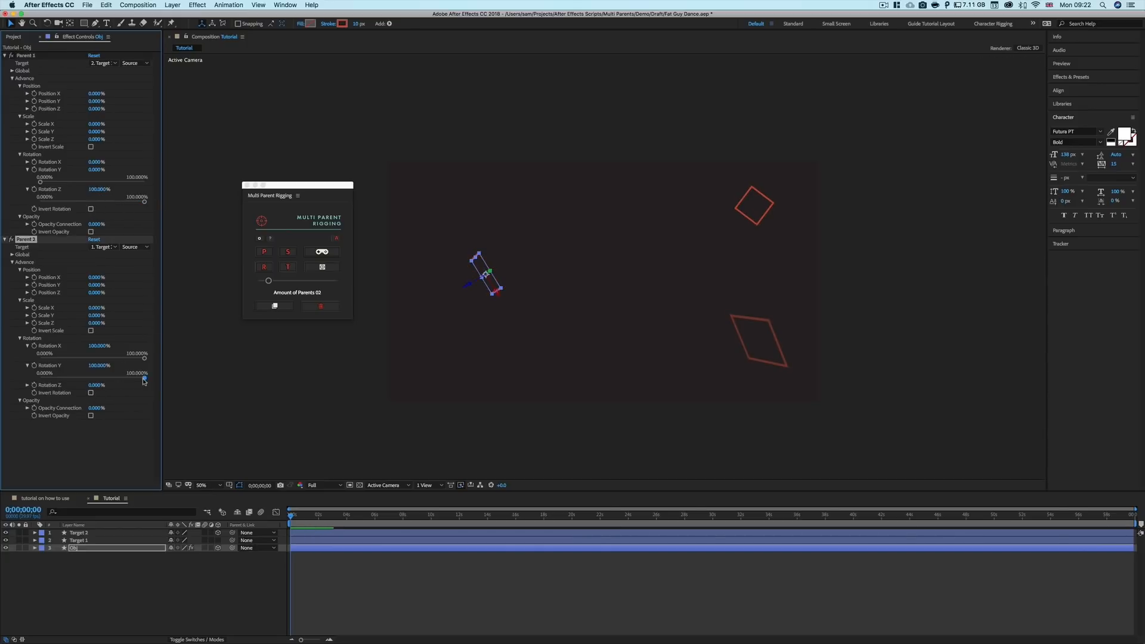
left_click_drag(145, 378, 21, 380)
left_click_drag(145, 357, 30, 363)
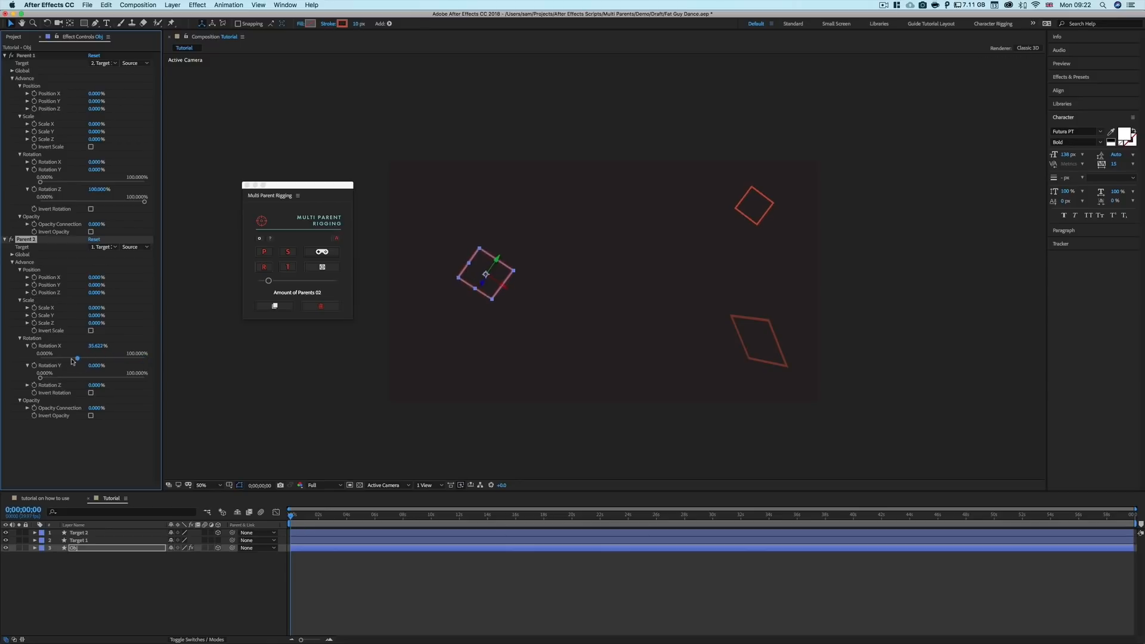
Set Obj's Parent 1 Position X connection to 100%, test it by moving Target 1, and undo the move.
left_click(27, 93)
left_click_drag(40, 107, 157, 110)
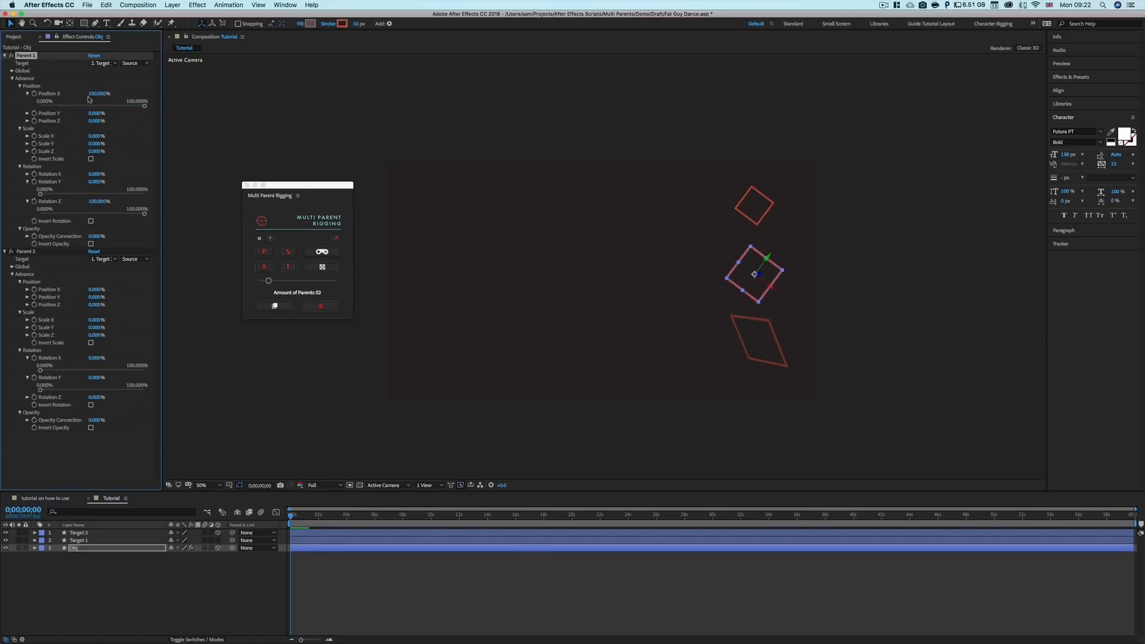
left_click(761, 207)
left_click_drag(760, 207, 735, 220)
key("super+z")
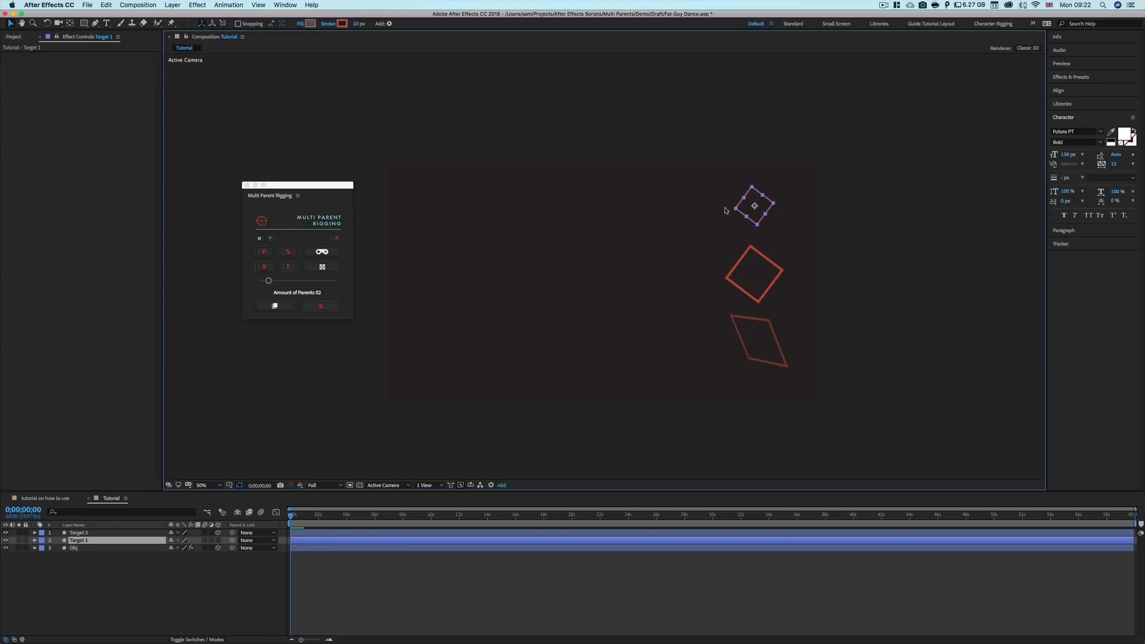
Set Obj's Parent 2 Position Y connection to 100%, test the combined axes by moving Target 1 sideways, and undo the move.
left_click(756, 289)
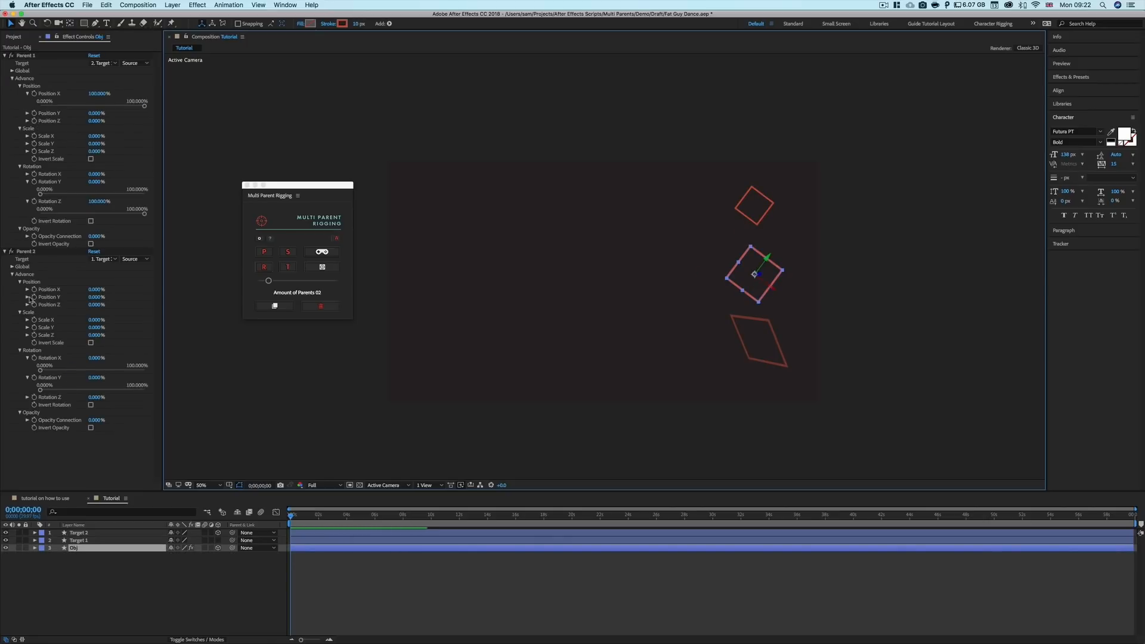
left_click(28, 296)
left_click_drag(40, 309, 165, 315)
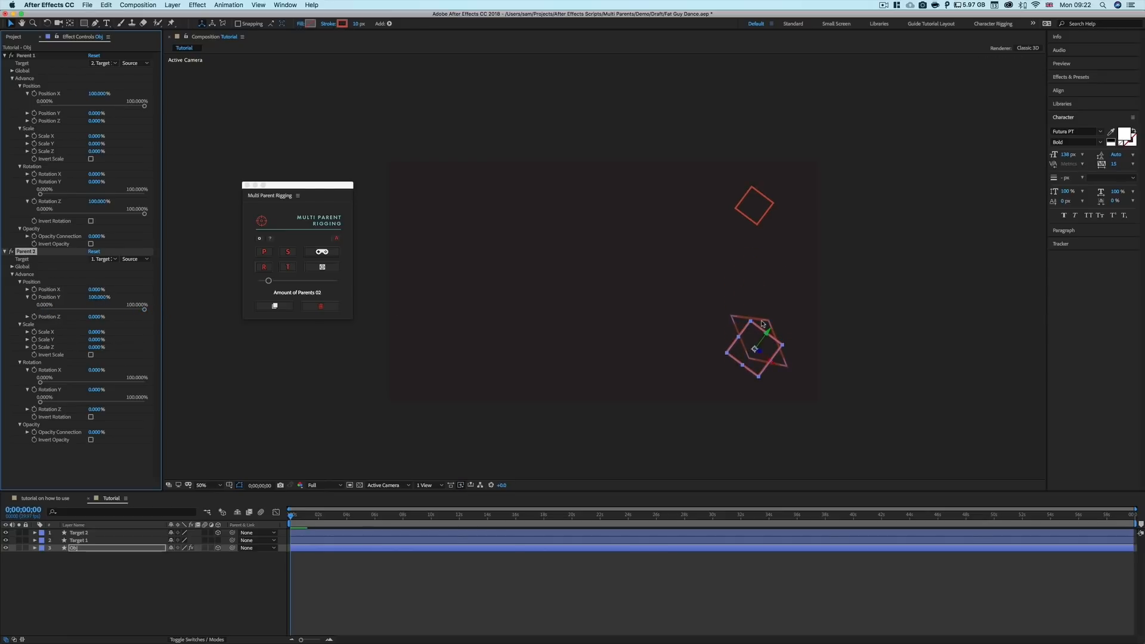
mouse_move(768, 327)
left_mouse_down()
mouse_move(762, 251)
mouse_move(763, 316)
mouse_move(592, 332)
mouse_move(596, 302)
mouse_move(767, 327)
left_mouse_up()
left_click(759, 208)
left_click_drag(759, 208, 583, 222)
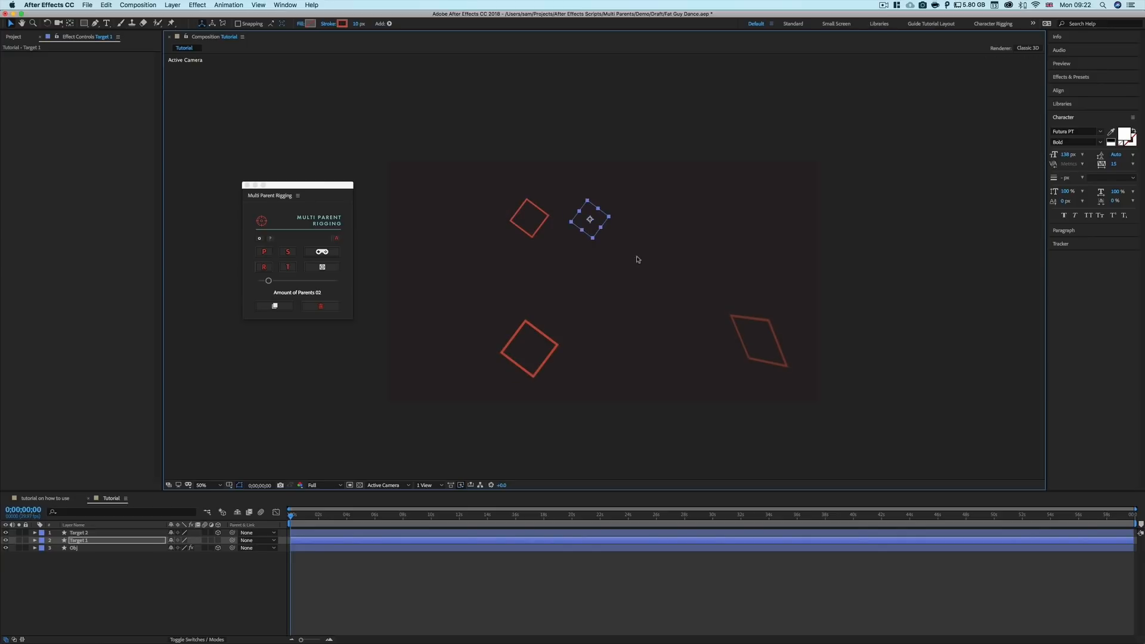
key("super+z")
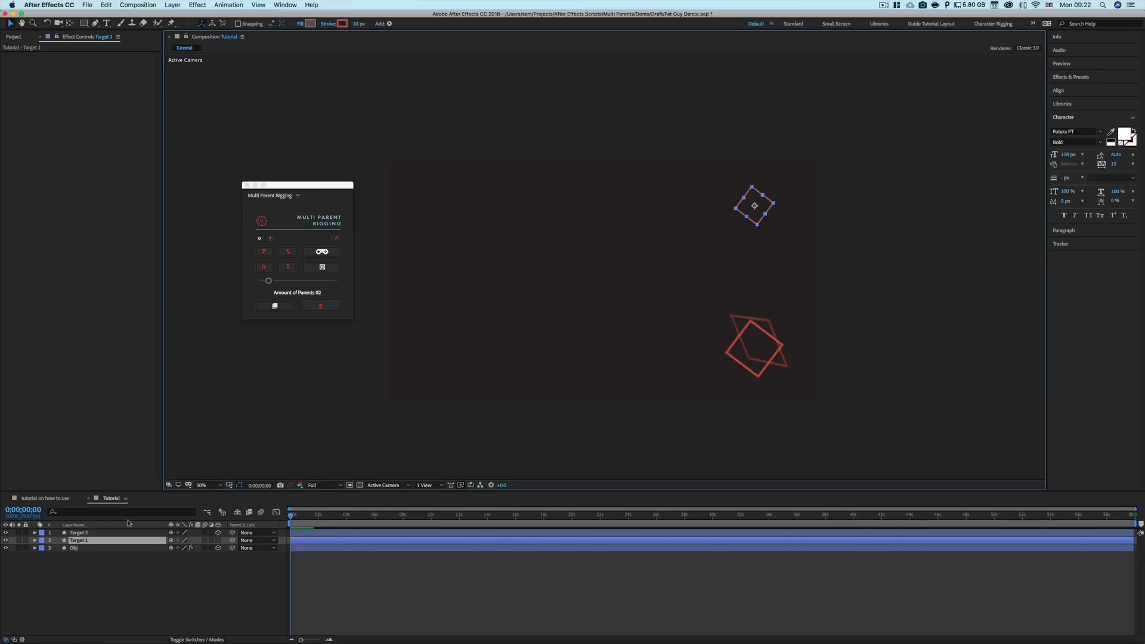
Return Obj's Parent 1 Position X and Parent 2 Position Y connections to 0%.
left_click(90, 549)
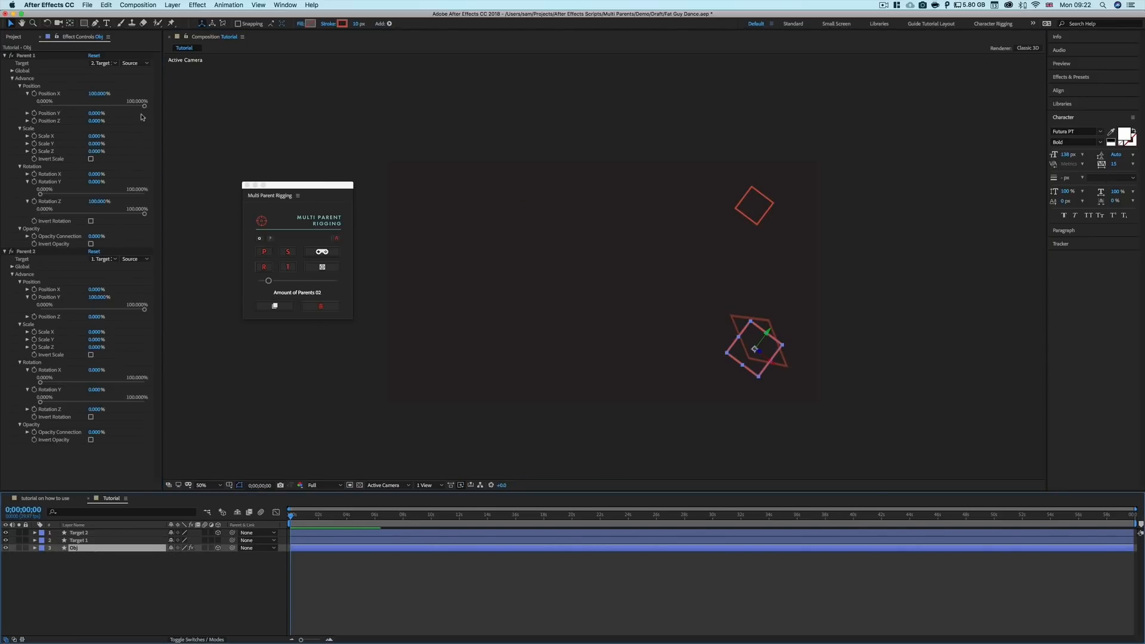
left_click_drag(145, 105, 35, 110)
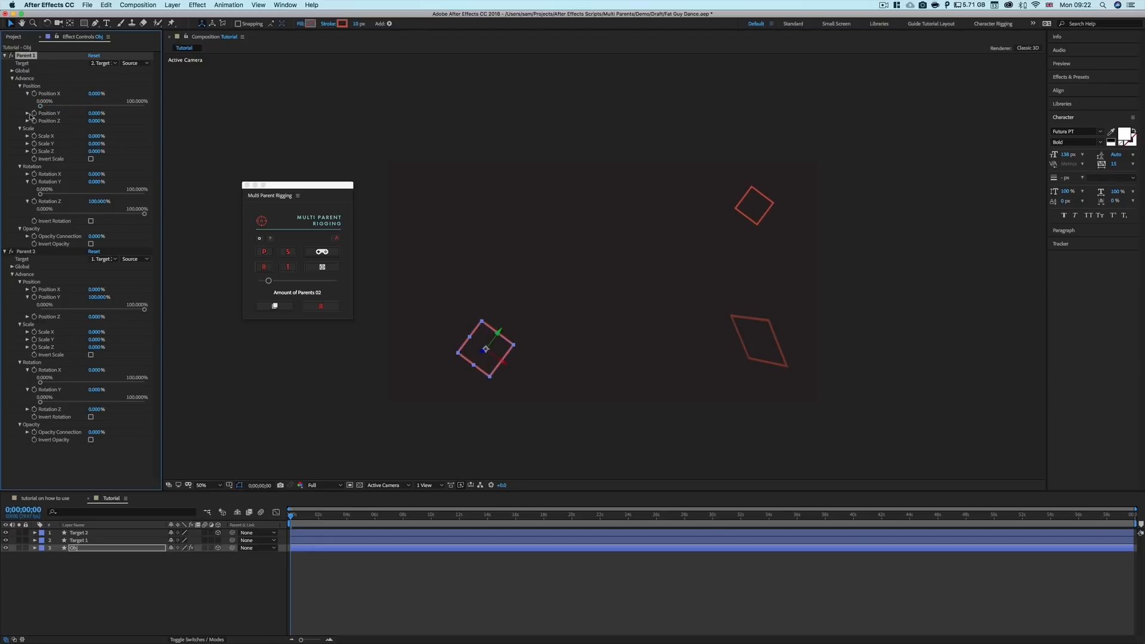
left_click_drag(143, 310, 40, 309)
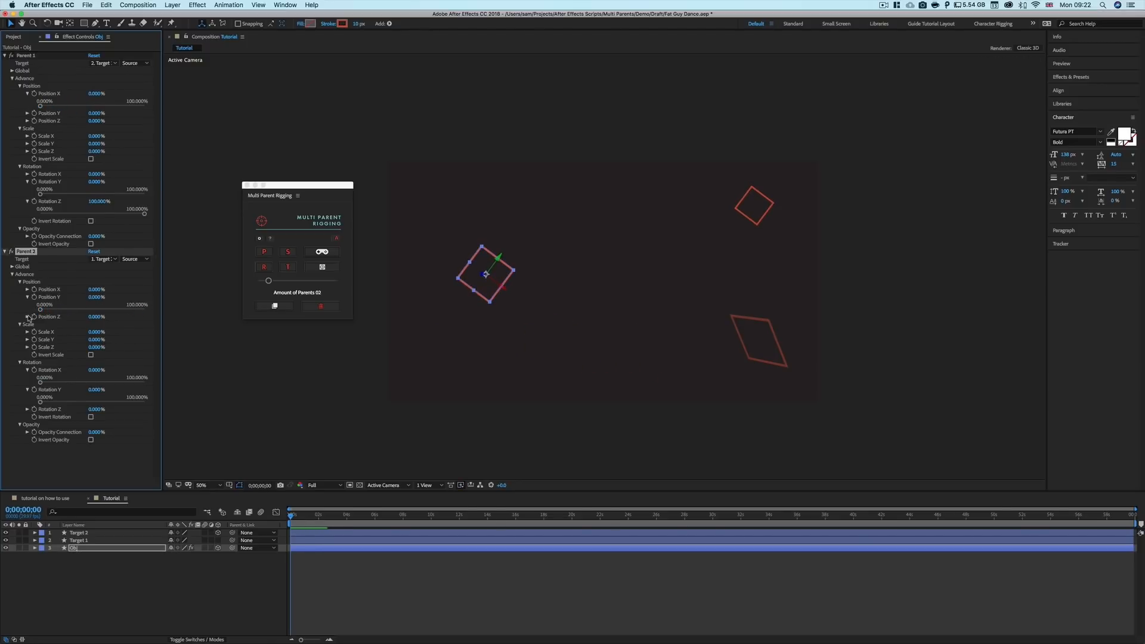
Set Obj's Parent 2 Position Z connection to 100% and compare Obj with Target 2.
left_click(27, 317)
left_click_drag(40, 329, 150, 334)
left_click(779, 345)
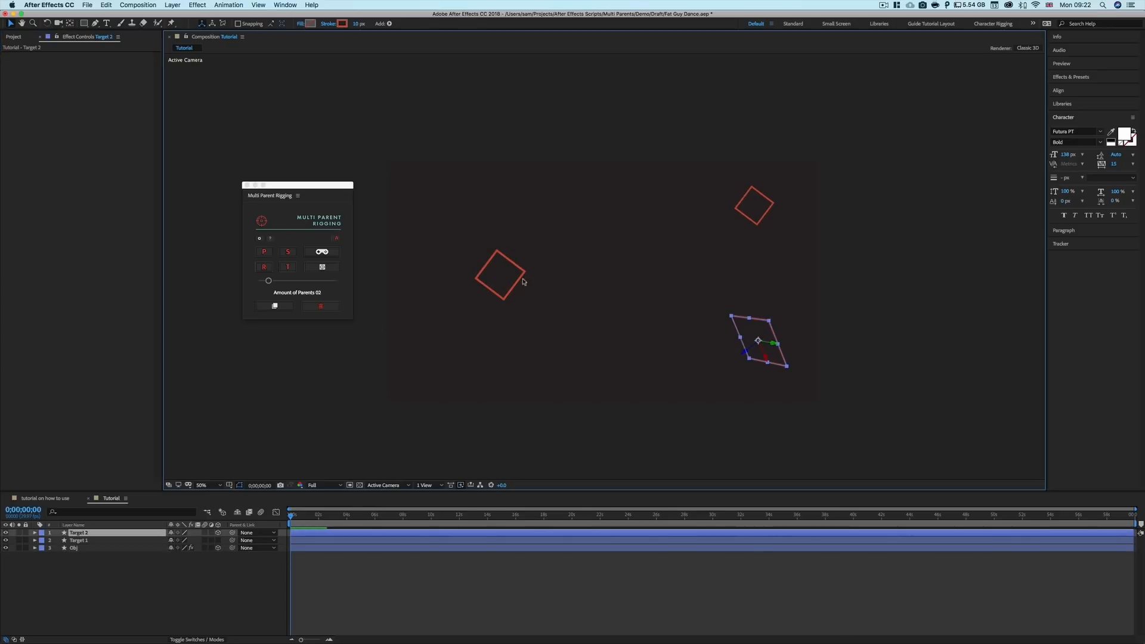
left_click(491, 270)
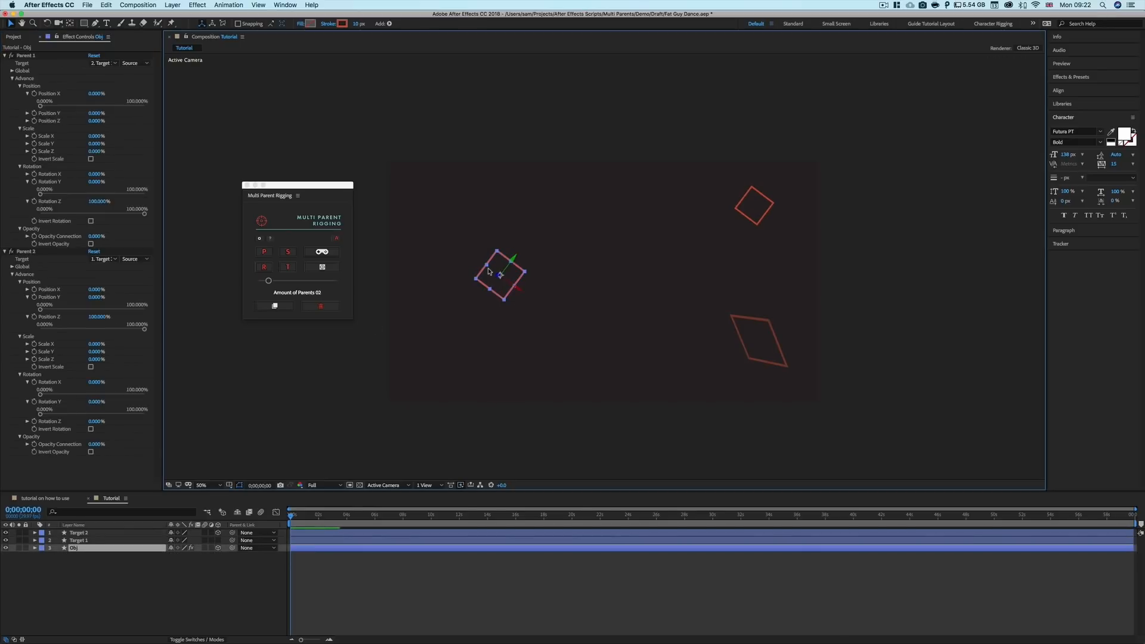
Try Parent 1's Position Z connection at 100% alongside Parent 2's, and return both Position Z connections to 0%.
left_click(28, 122)
left_click_drag(40, 133, 149, 136)
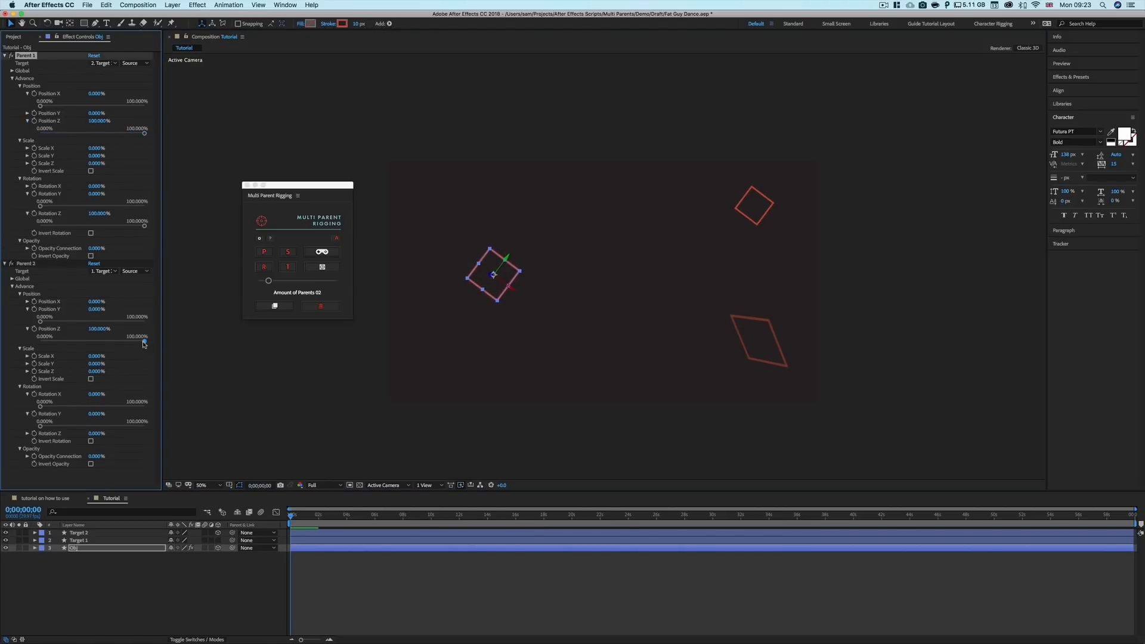
mouse_move(144, 341)
left_mouse_down()
mouse_move(40, 343)
mouse_move(144, 344)
left_mouse_up()
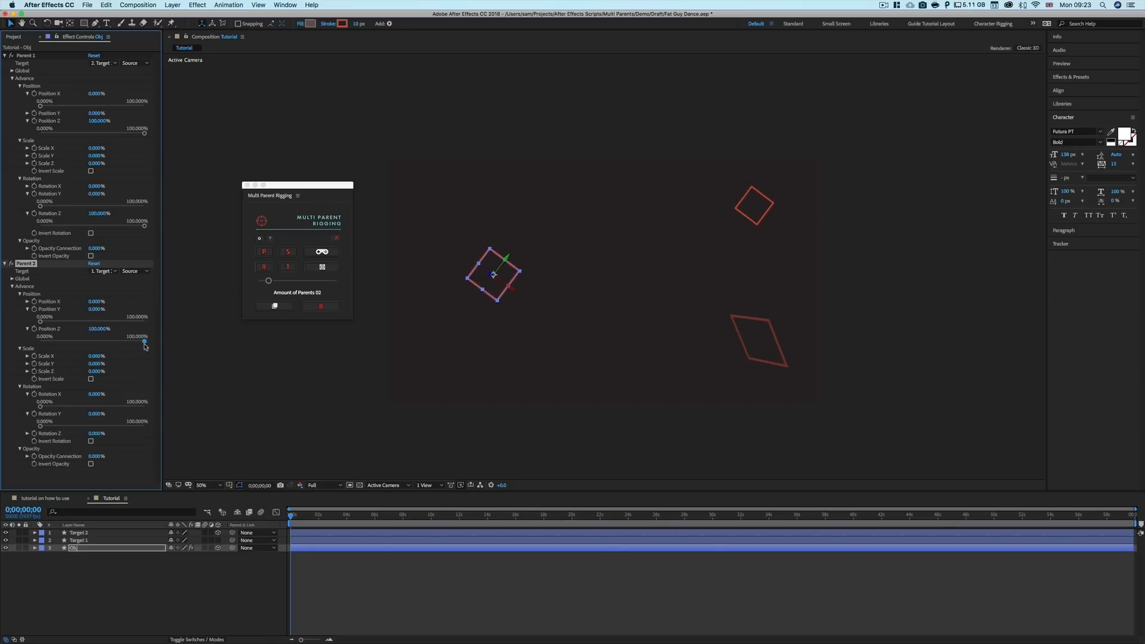
left_click_drag(143, 133, 39, 135)
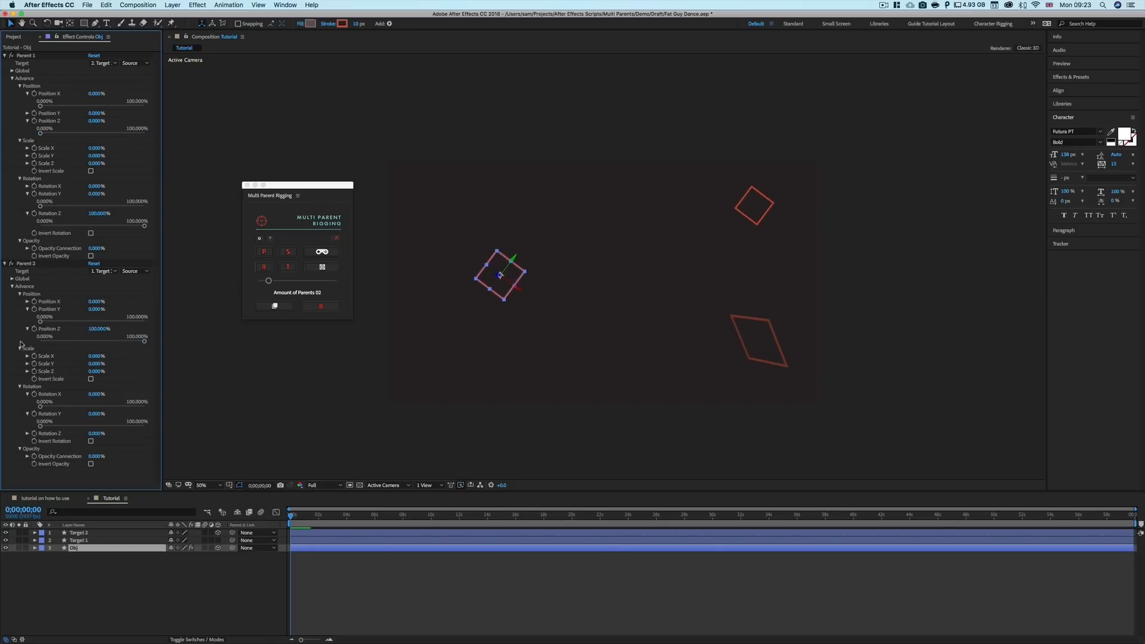
left_click_drag(143, 340, 40, 342)
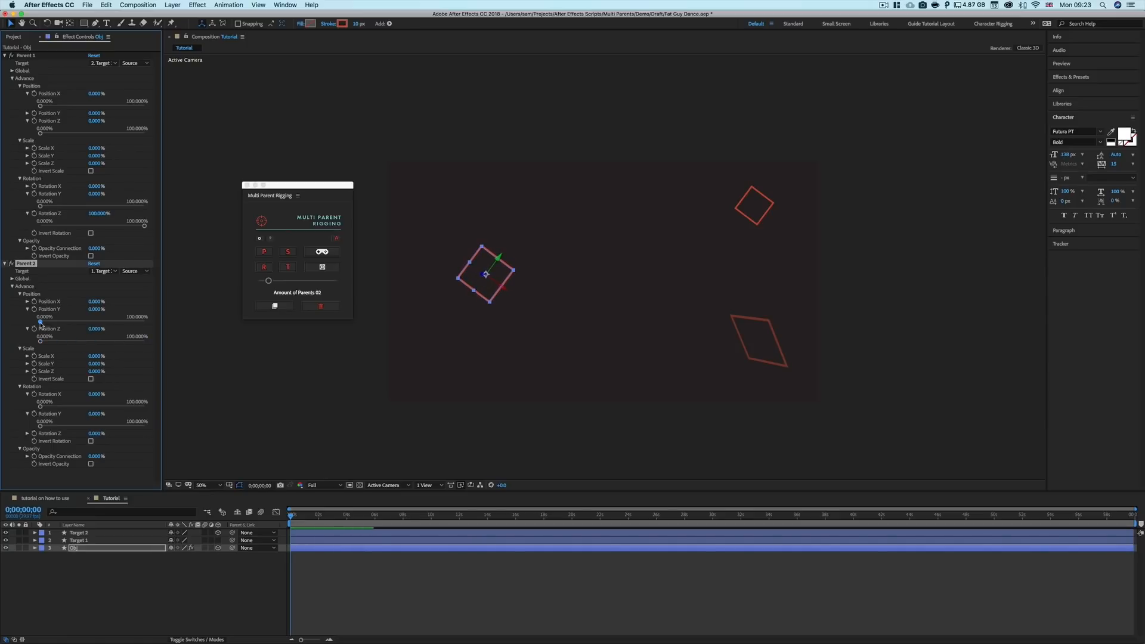
Try the Position Y connections of Parent 2 and Parent 1 at 100% together, and return both to 0%.
left_click_drag(40, 322, 150, 326)
left_click(27, 113)
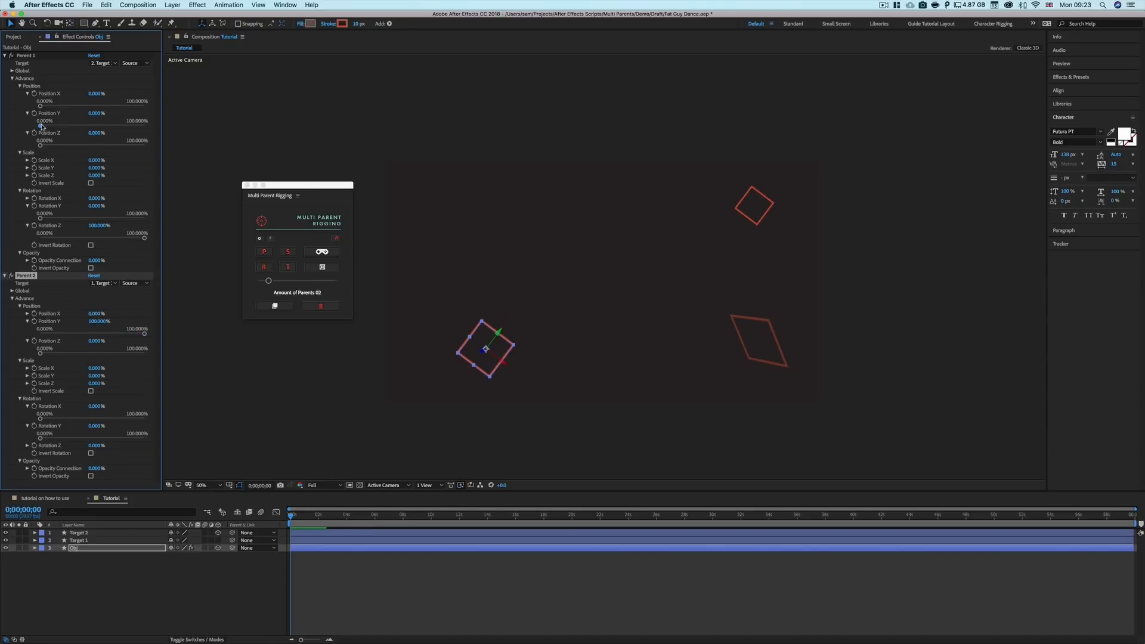
left_click_drag(41, 126, 153, 130)
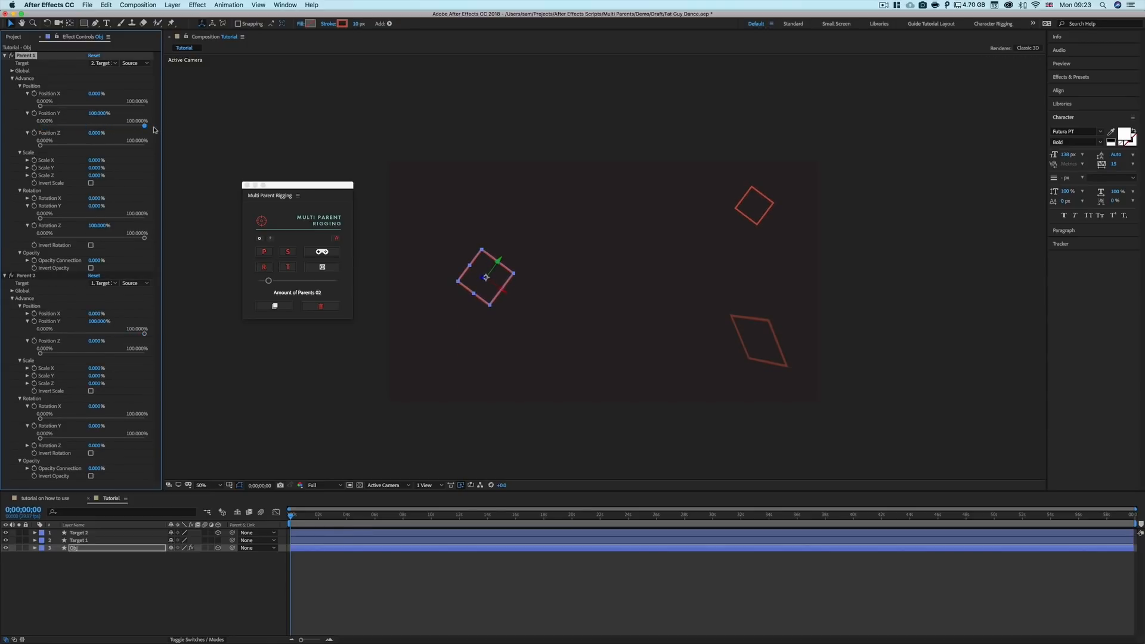
mouse_move(145, 333)
left_mouse_down()
mouse_move(42, 338)
mouse_move(149, 336)
left_mouse_up()
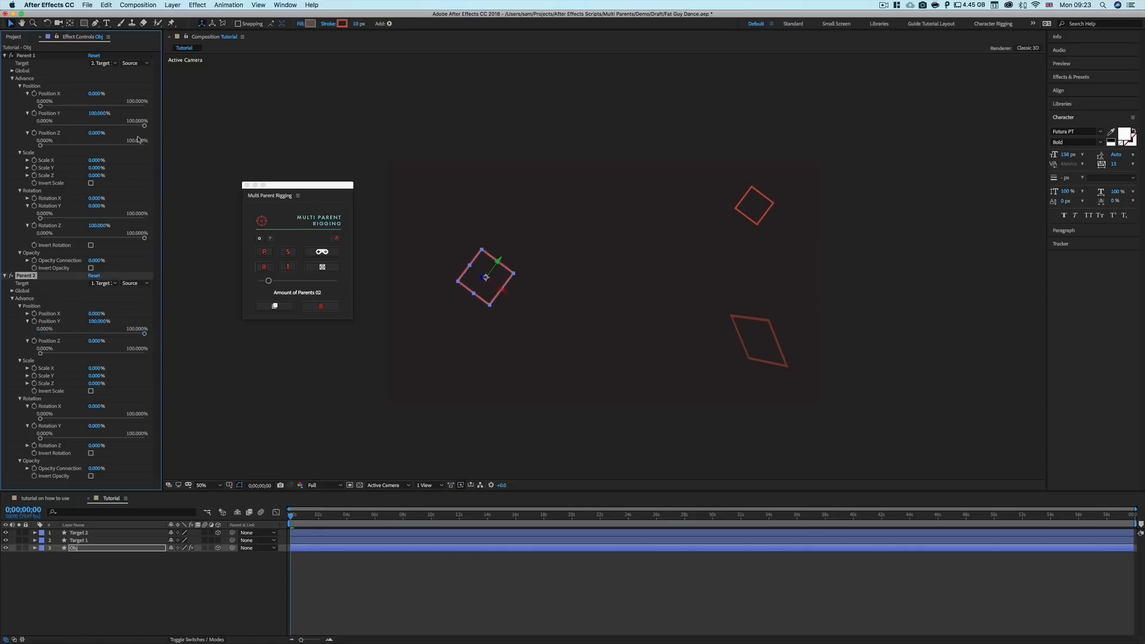
left_click_drag(143, 126, 12, 133)
left_click_drag(144, 333, 34, 338)
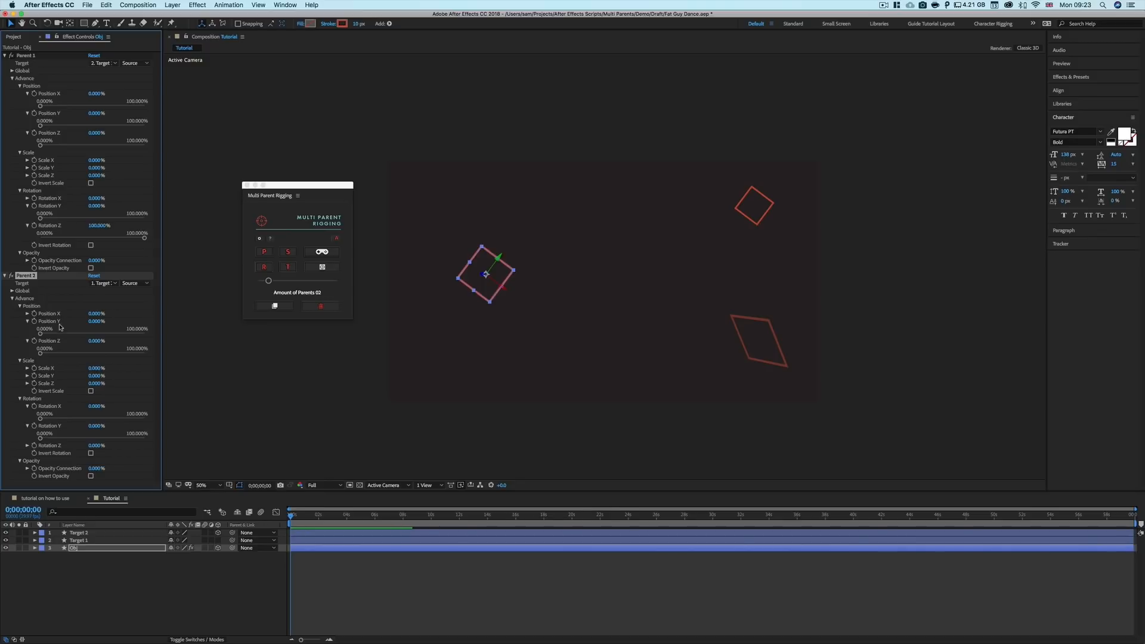
Set the Position Y connections of both parents to 100% and move Target 2 slightly downward in the composition.
left_click_drag(53, 337, 164, 344)
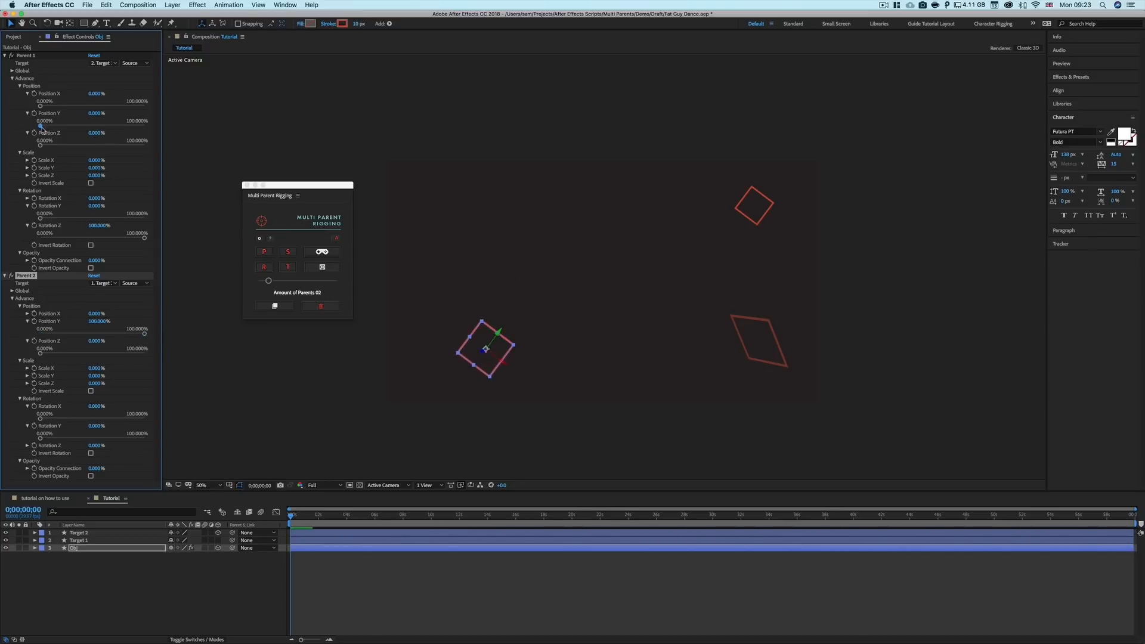
left_click_drag(40, 127, 157, 128)
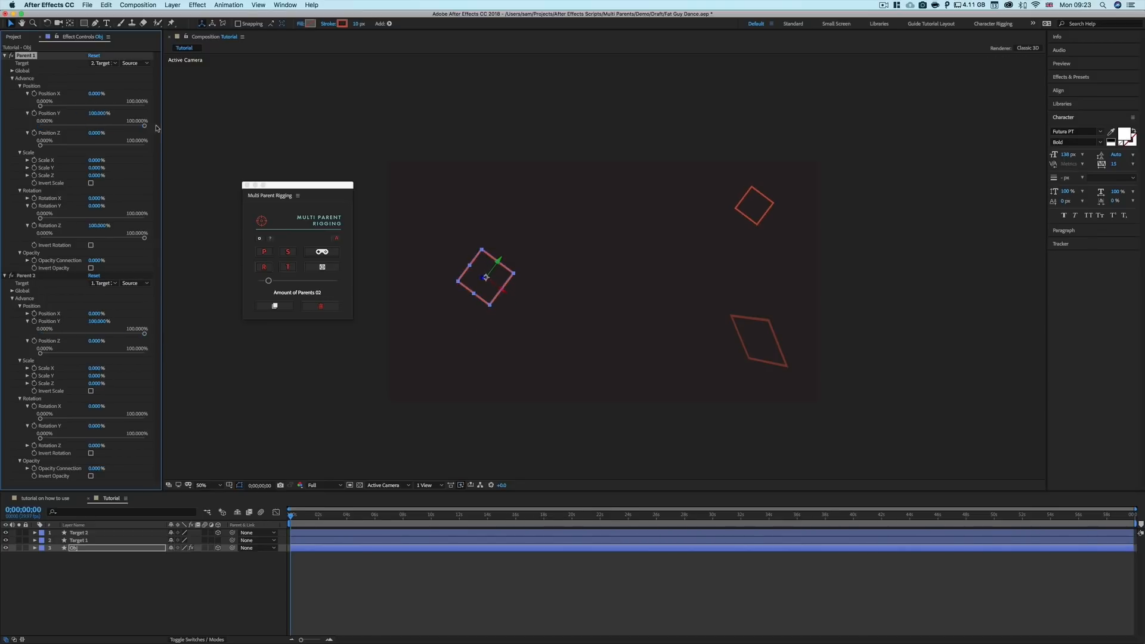
left_click(607, 290)
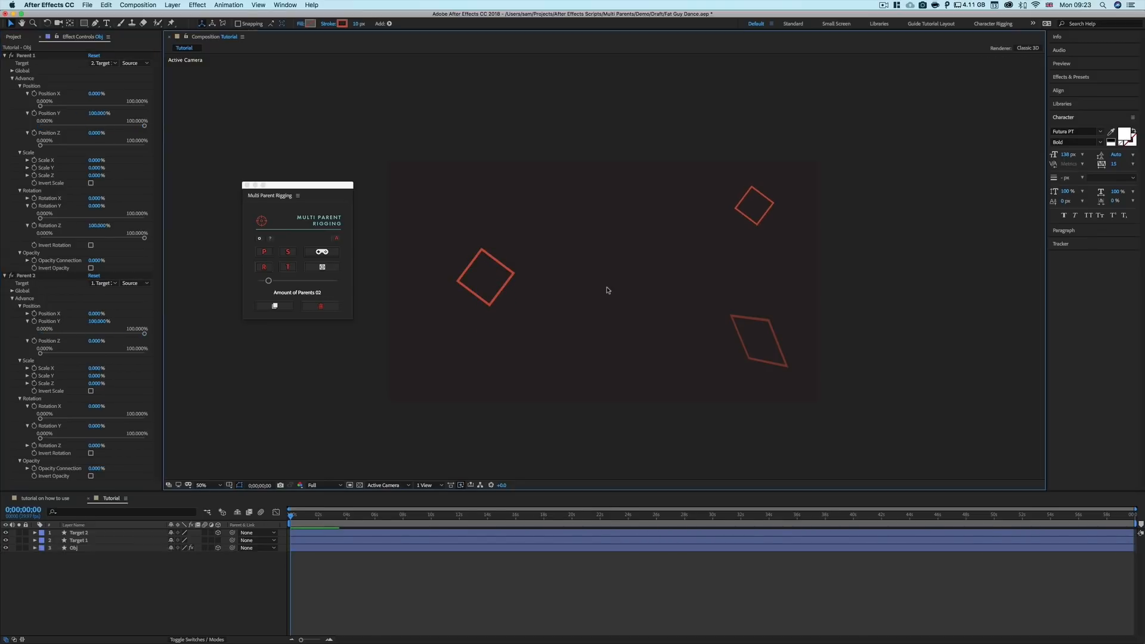
left_click(768, 349)
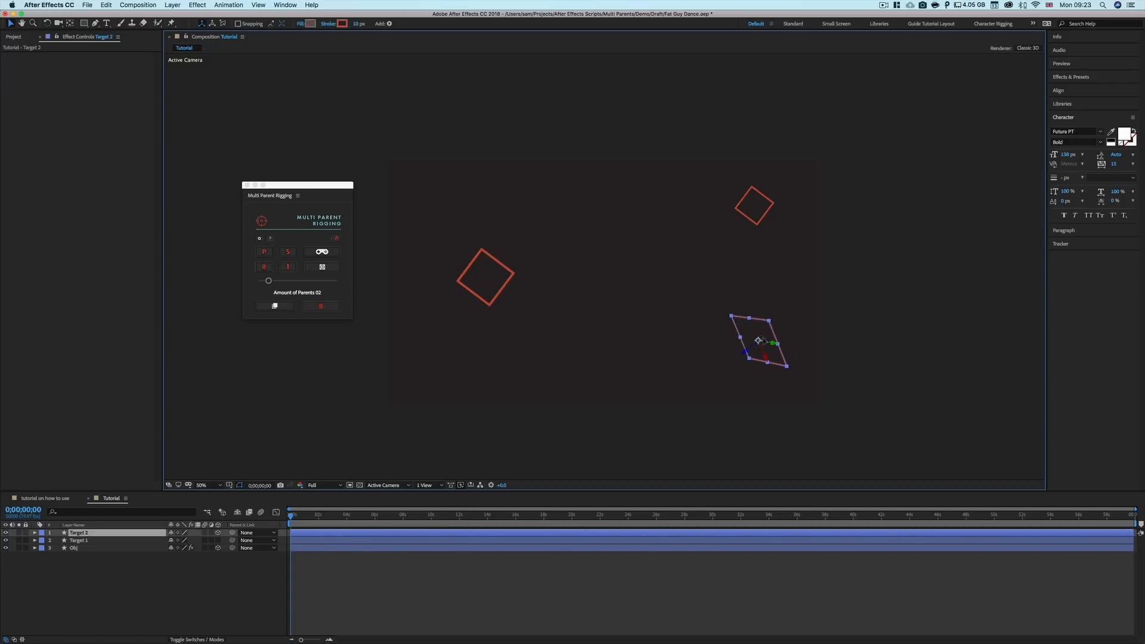
mouse_move(764, 341)
left_mouse_down()
mouse_move(770, 366)
mouse_move(733, 398)
mouse_move(636, 410)
mouse_move(431, 387)
mouse_move(442, 241)
mouse_move(428, 185)
mouse_move(438, 426)
mouse_move(552, 425)
mouse_move(765, 379)
mouse_move(762, 346)
left_mouse_up()
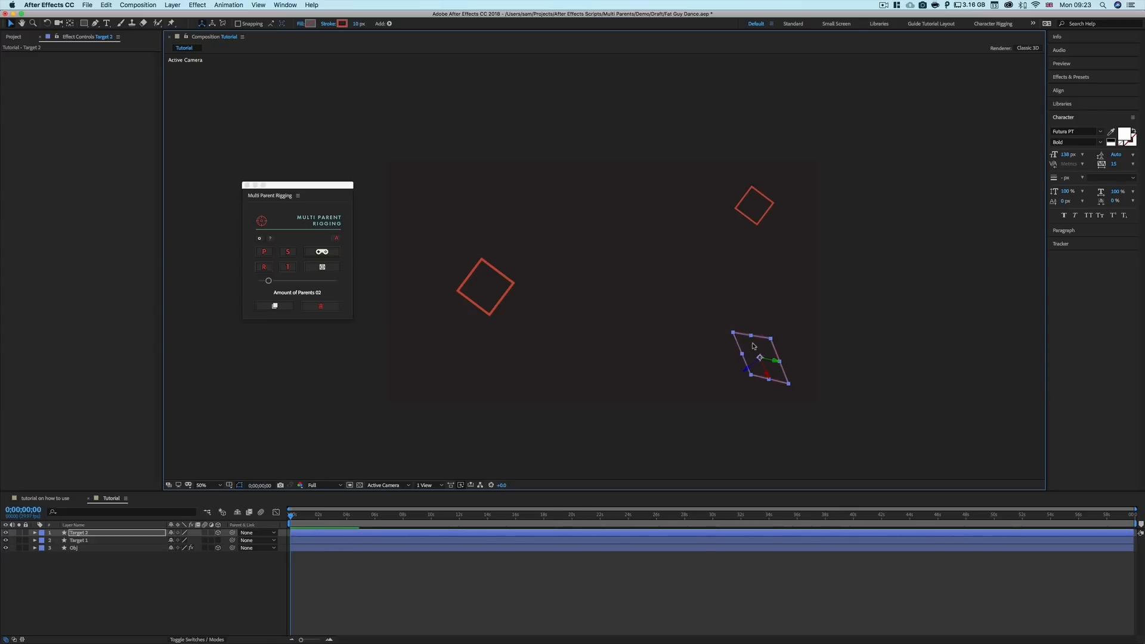
left_click(759, 218)
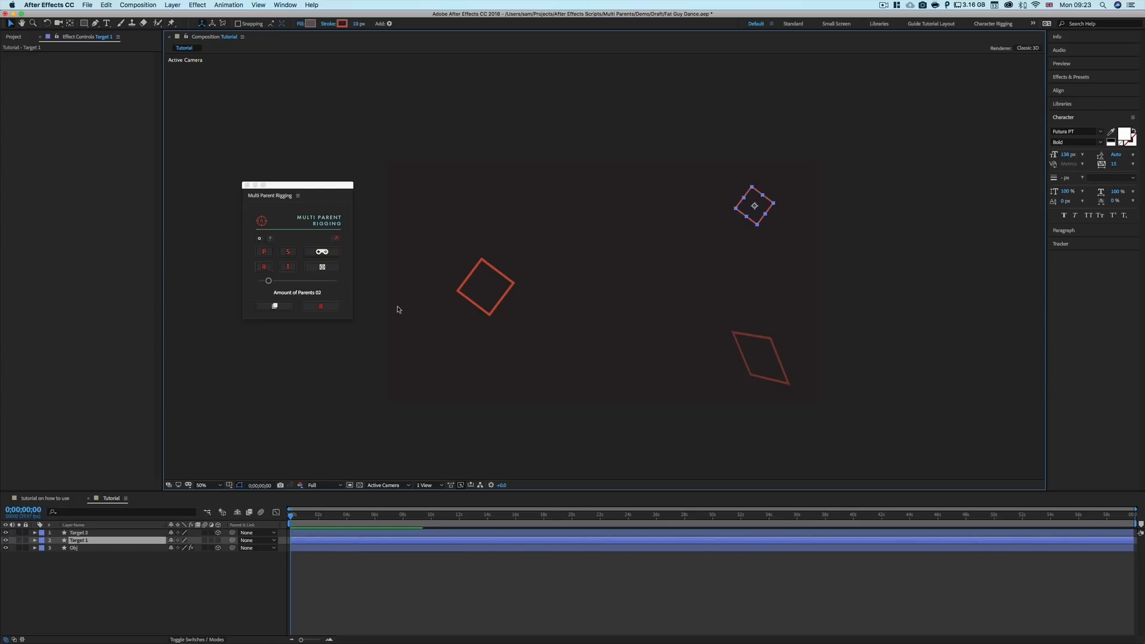
Return Obj's Parent 1 Rotation Z connection and both parents' Position Y connections to 0%.
left_click(473, 291)
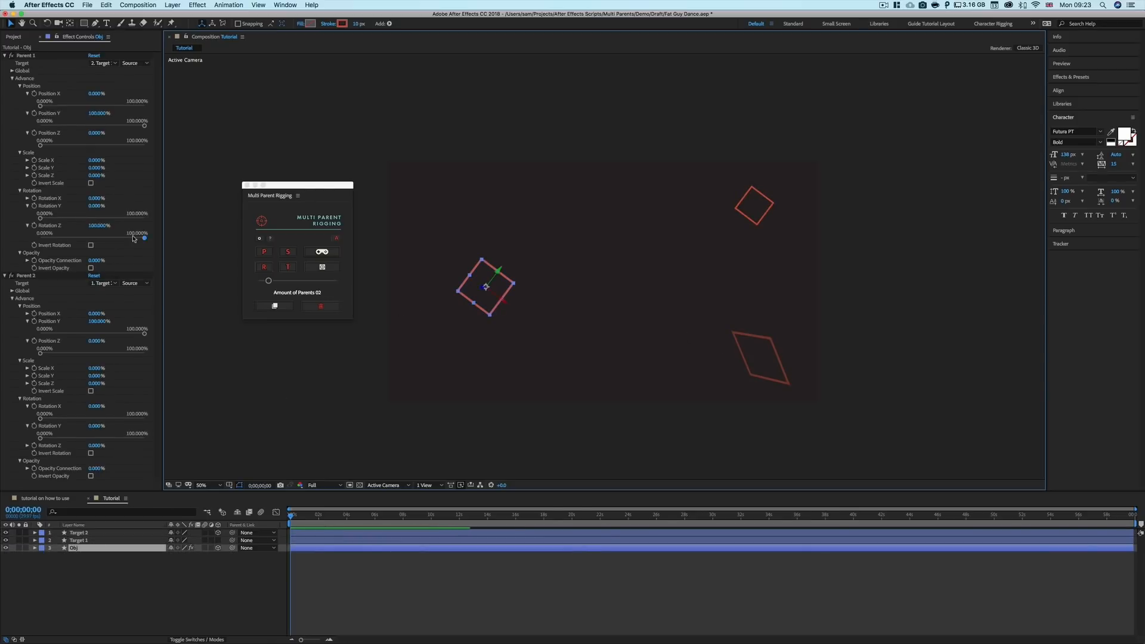
left_click_drag(144, 240, 62, 220)
left_click_drag(144, 125, 19, 133)
left_click_drag(144, 334, 46, 469)
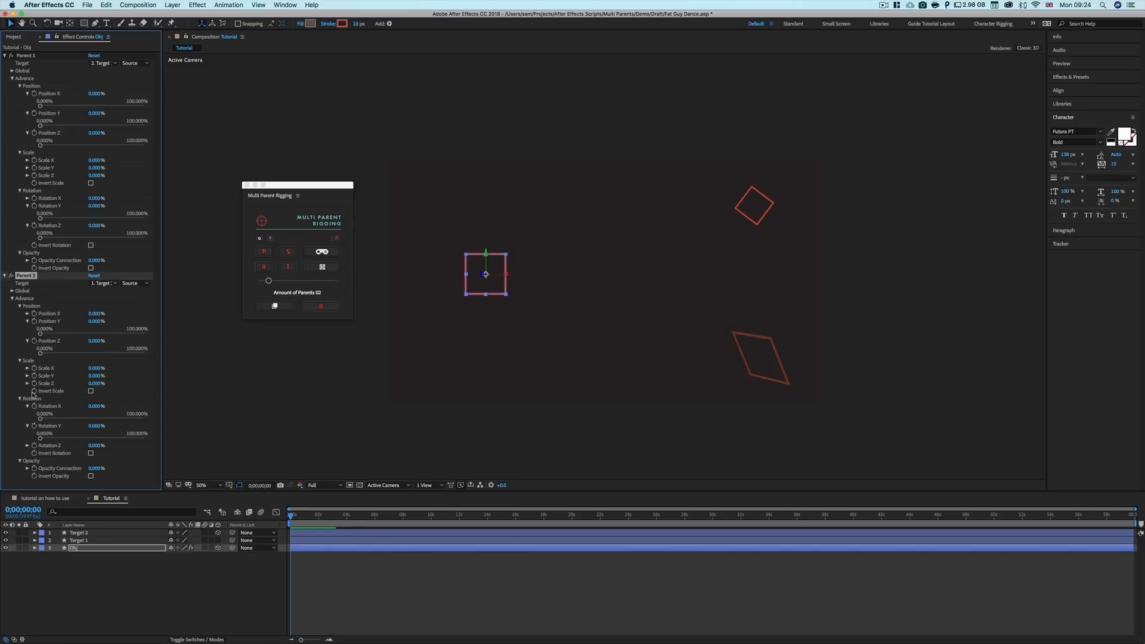
Try Parent 2's Scale X connection at 100% and its Scale Y connection, and return both to 0%.
left_click(27, 369)
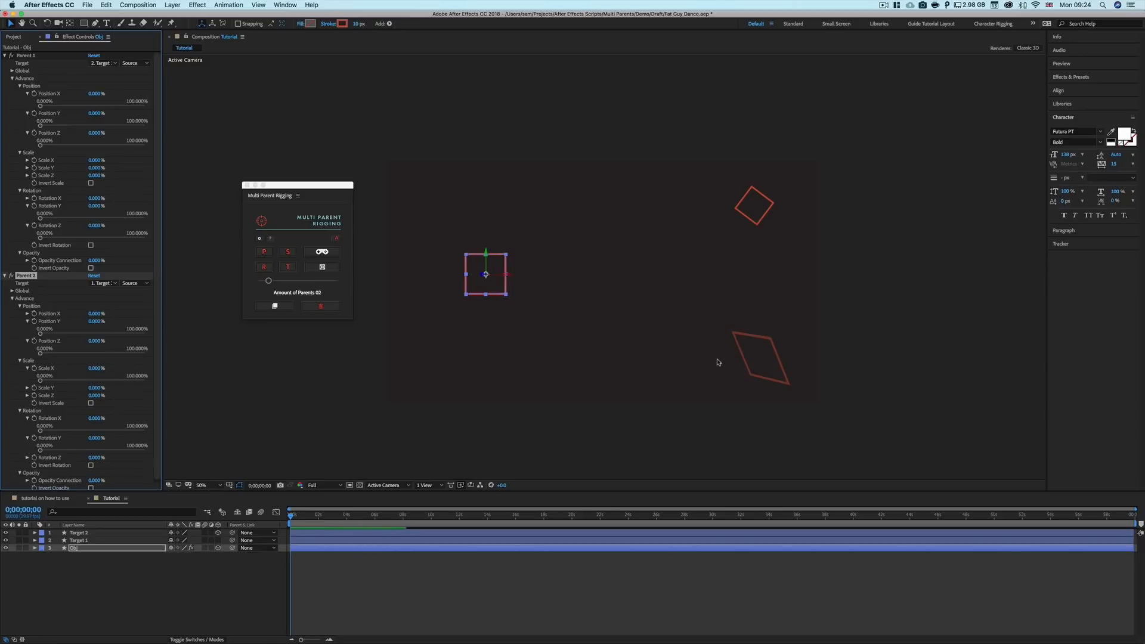
left_click_drag(40, 381, 154, 383)
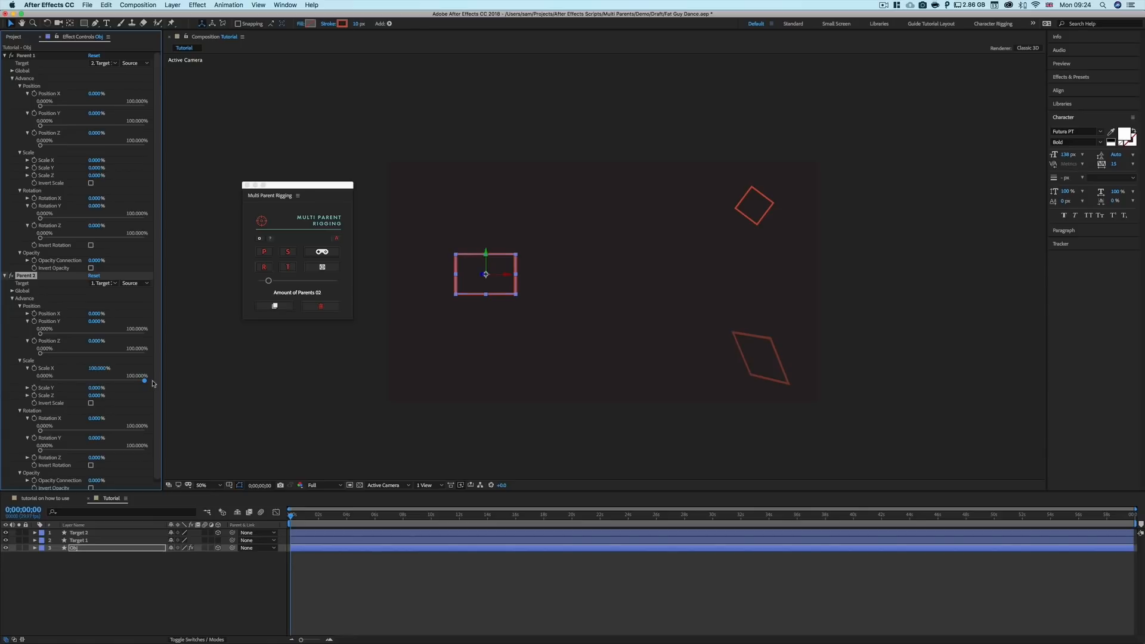
left_click(27, 388)
mouse_move(40, 400)
left_mouse_down()
mouse_move(146, 403)
mouse_move(28, 406)
left_mouse_up()
left_click_drag(141, 381, 30, 383)
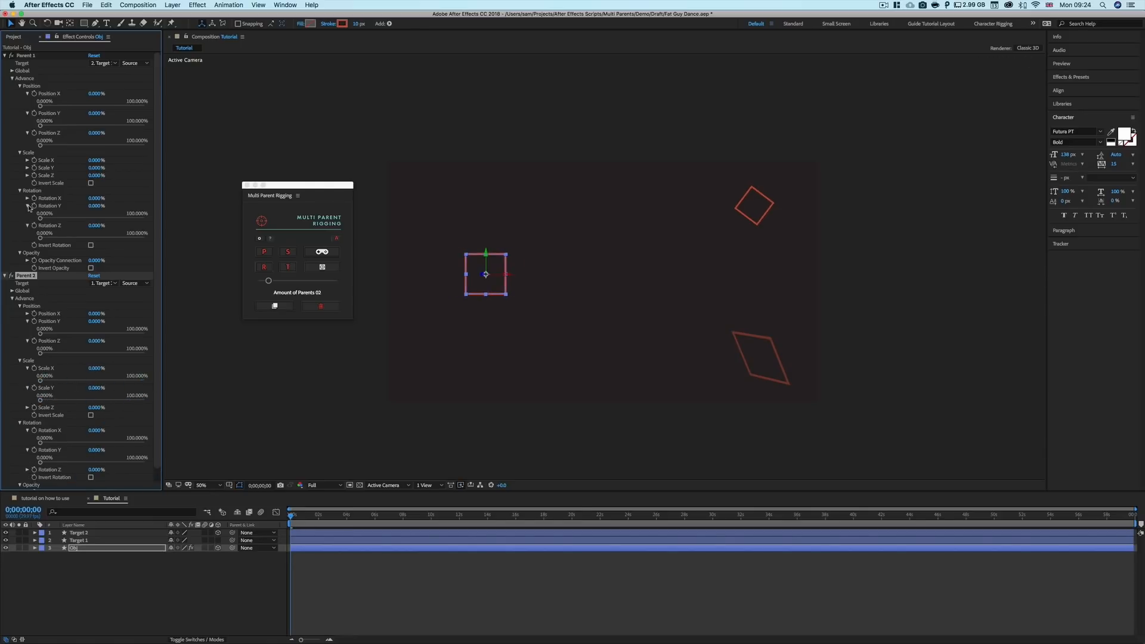
Try Parent 1's Scale X and Scale Y connections on Obj, and return both to 0%.
left_click(27, 160)
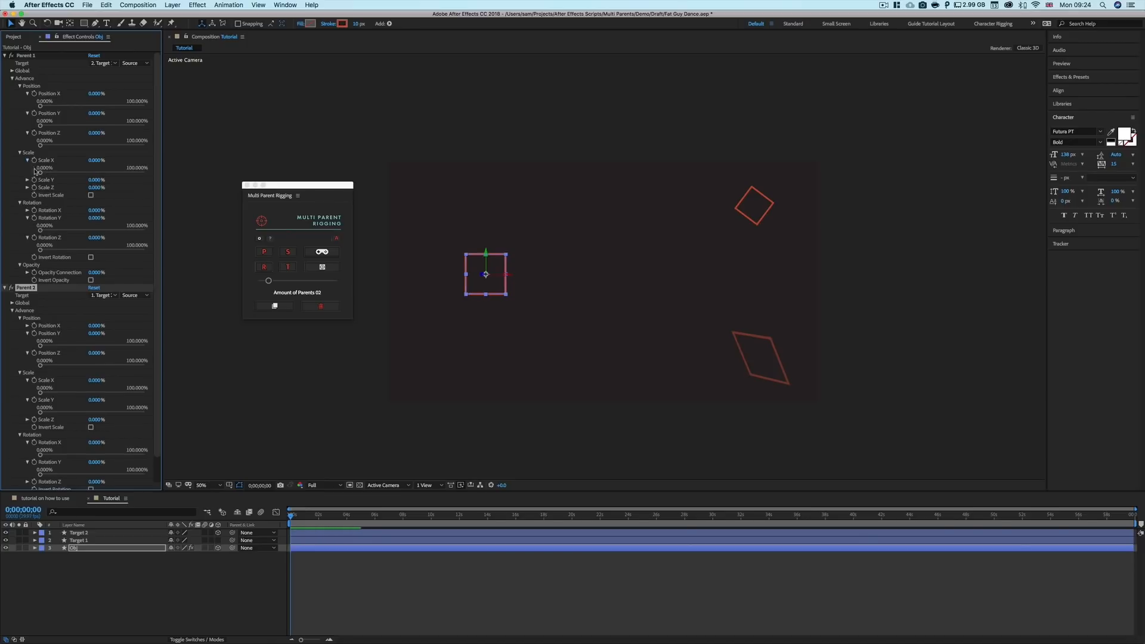
left_click_drag(40, 168, 34, 195)
left_click(27, 180)
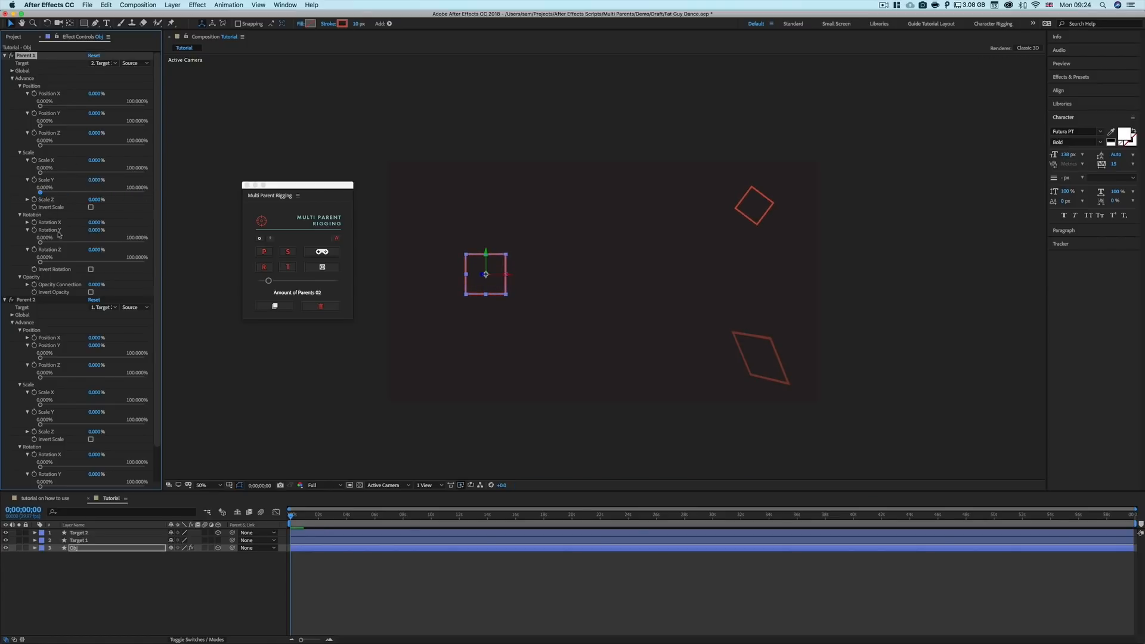
scroll(68, 244, "down", 3)
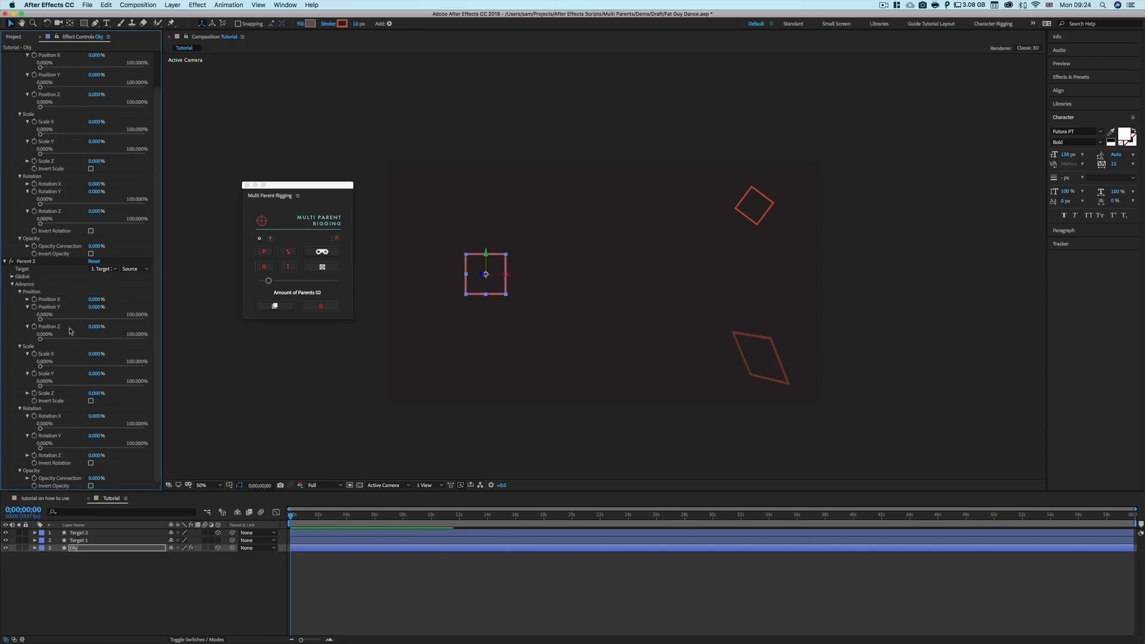
Collapse the Advance settings of both parents on Obj and expand their Global settings.
scroll(36, 179, "up", 5)
left_click(12, 78)
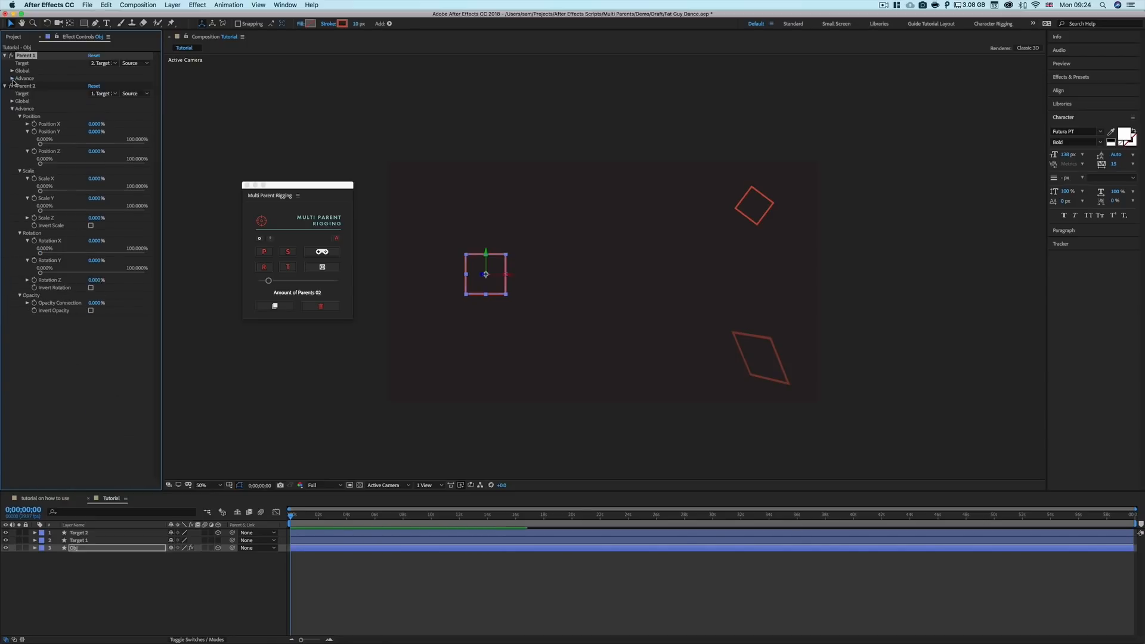
left_click(12, 109)
left_click(12, 70)
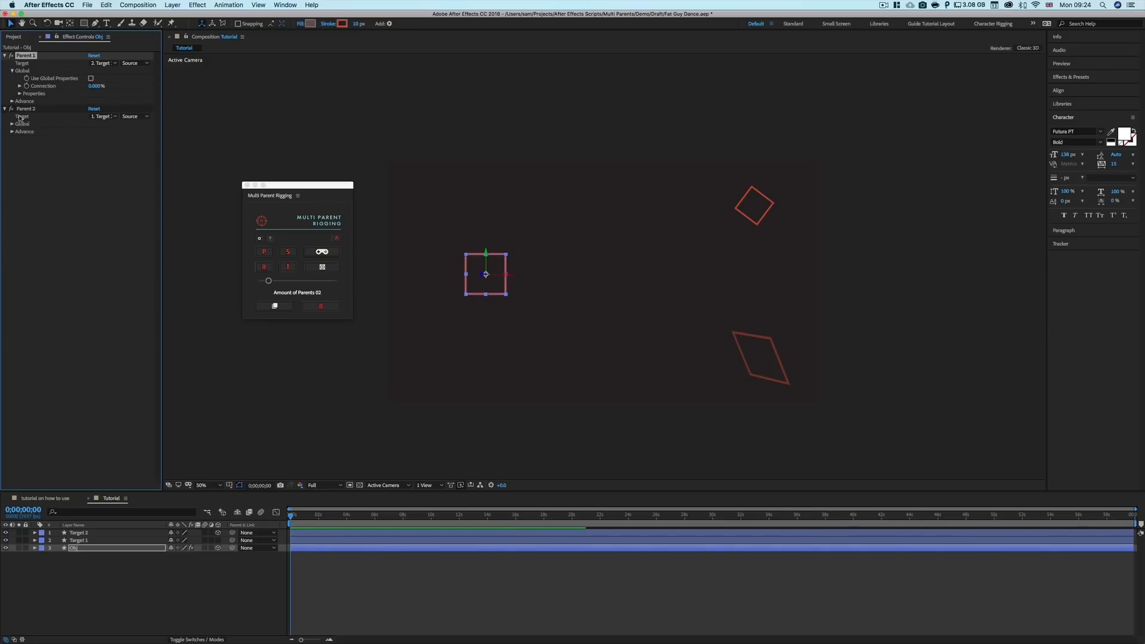
left_click(13, 124)
Enable Parent 1's global properties for Position, Scale and Rotation, then try its global Connection and return it to 0%.
left_click(21, 94)
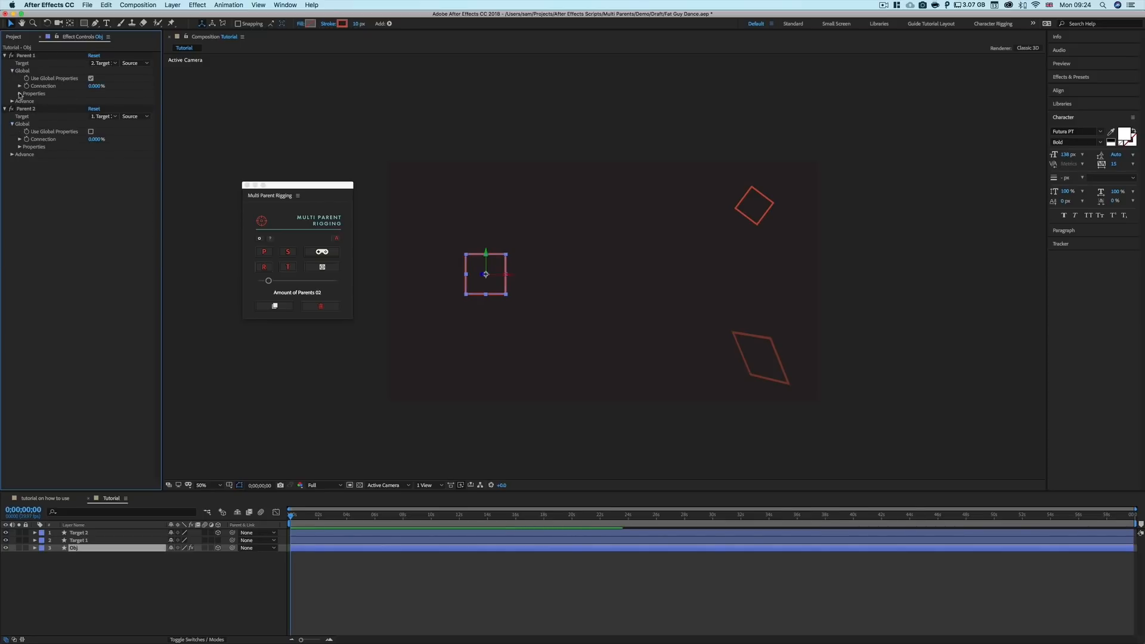
left_click(19, 86)
left_click(90, 113)
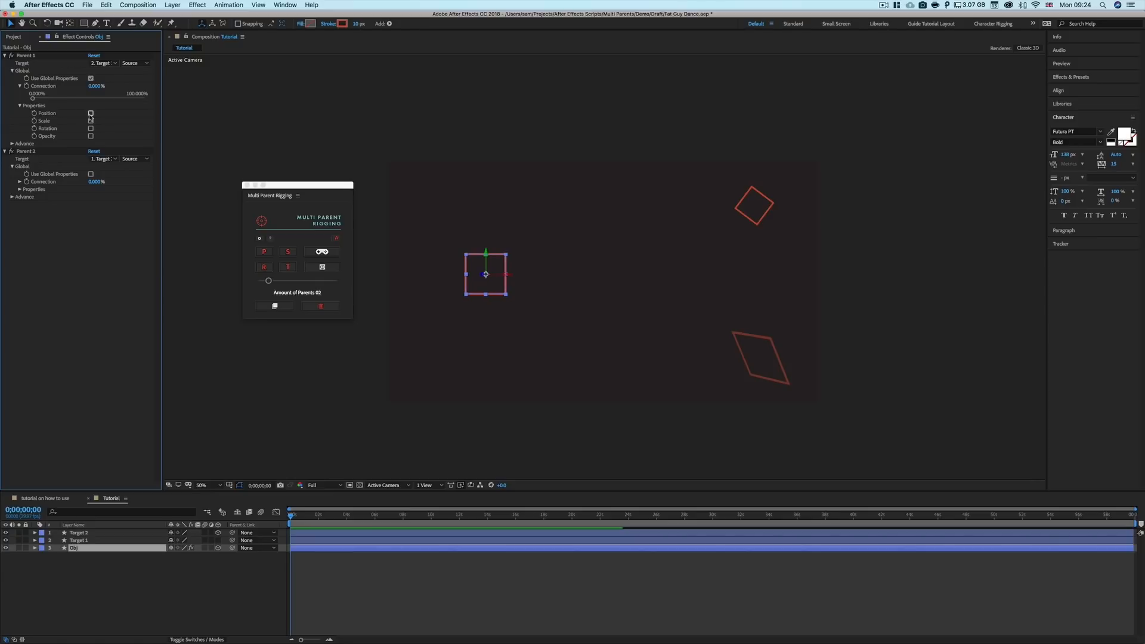
left_click_drag(38, 99, 16, 106)
Enable Parent 2's global properties for Position and Scale, and try its global Connection.
left_click(19, 190)
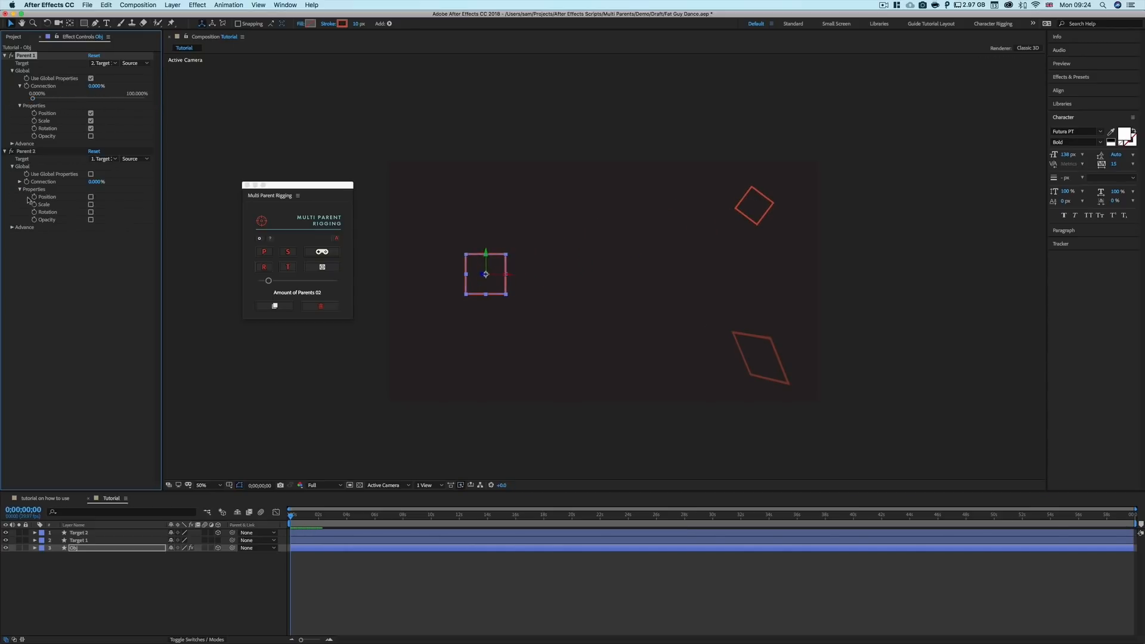
left_click(90, 174)
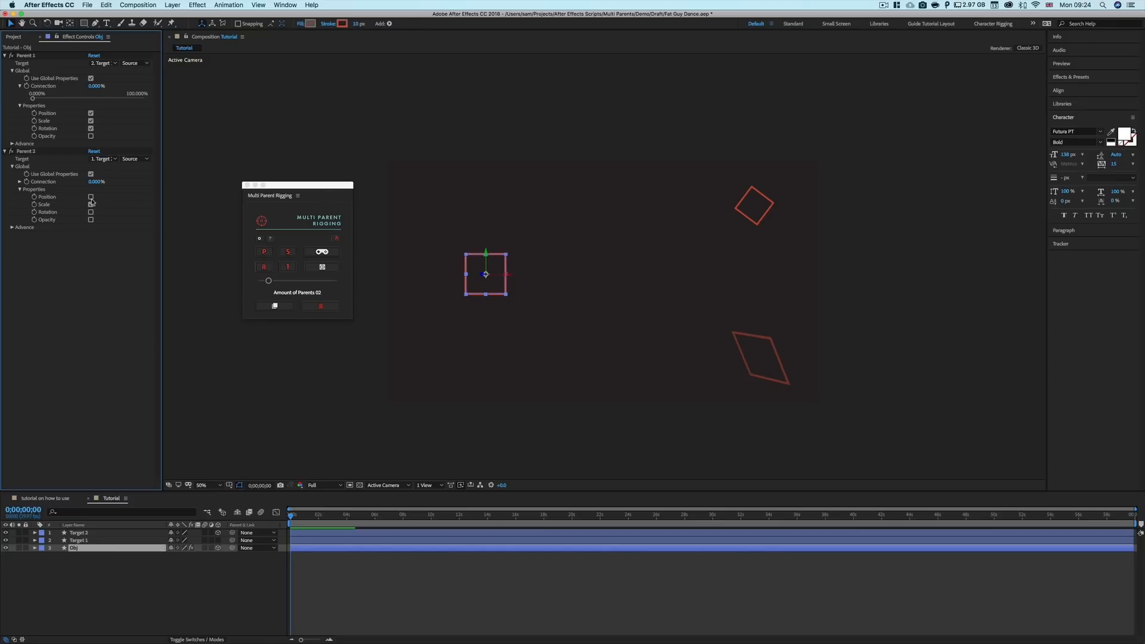
left_click(90, 197)
left_click(20, 182)
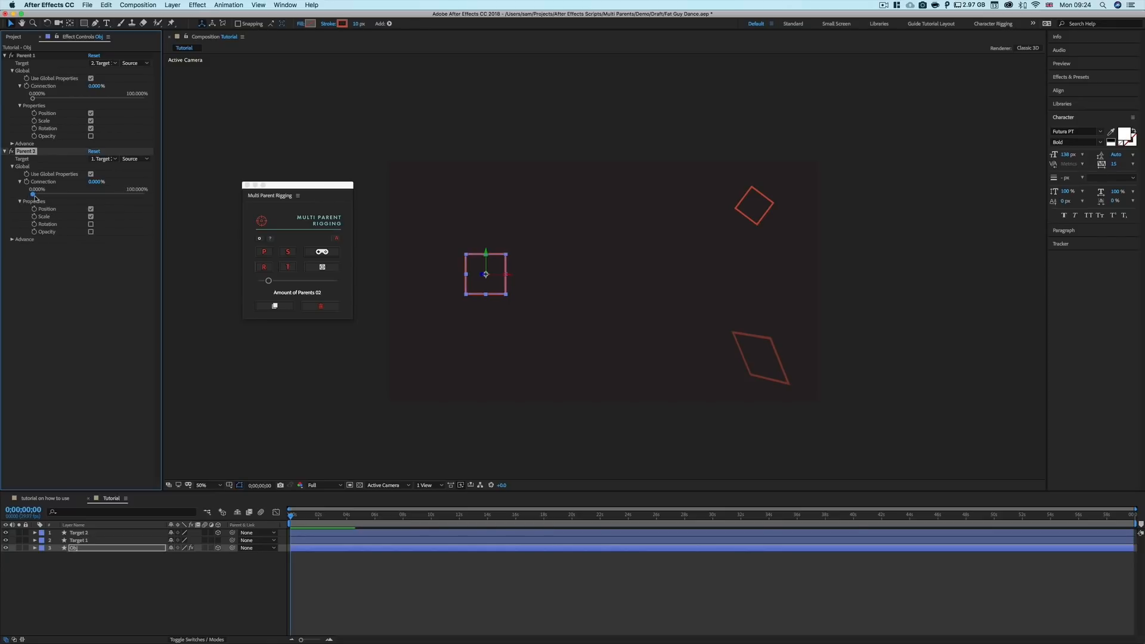
mouse_move(35, 197)
left_mouse_down()
mouse_move(163, 202)
mouse_move(35, 201)
left_mouse_up()
Toggle Parent 2's global Rotation and Scale-group companion options, and try its global Connection again.
left_click(91, 224)
left_click(91, 232)
mouse_move(35, 197)
left_mouse_down()
mouse_move(144, 203)
mouse_move(27, 201)
left_mouse_up()
left_click(85, 340)
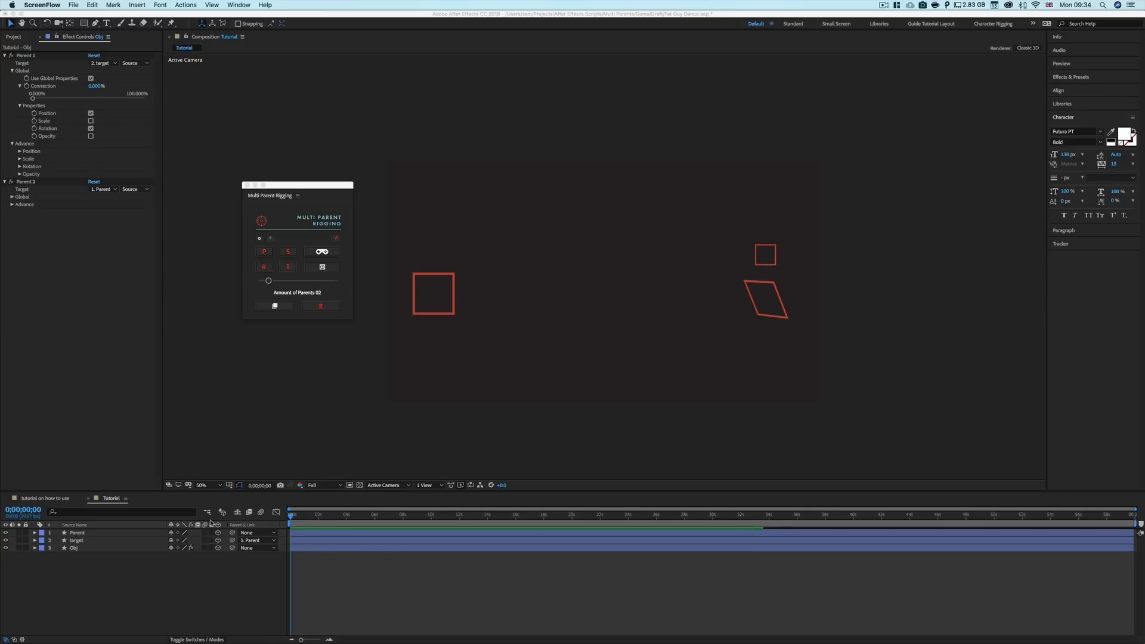
Try moving the Parent layer toward the middle of the composition, and undo the move.
left_click(124, 536)
left_click(100, 537)
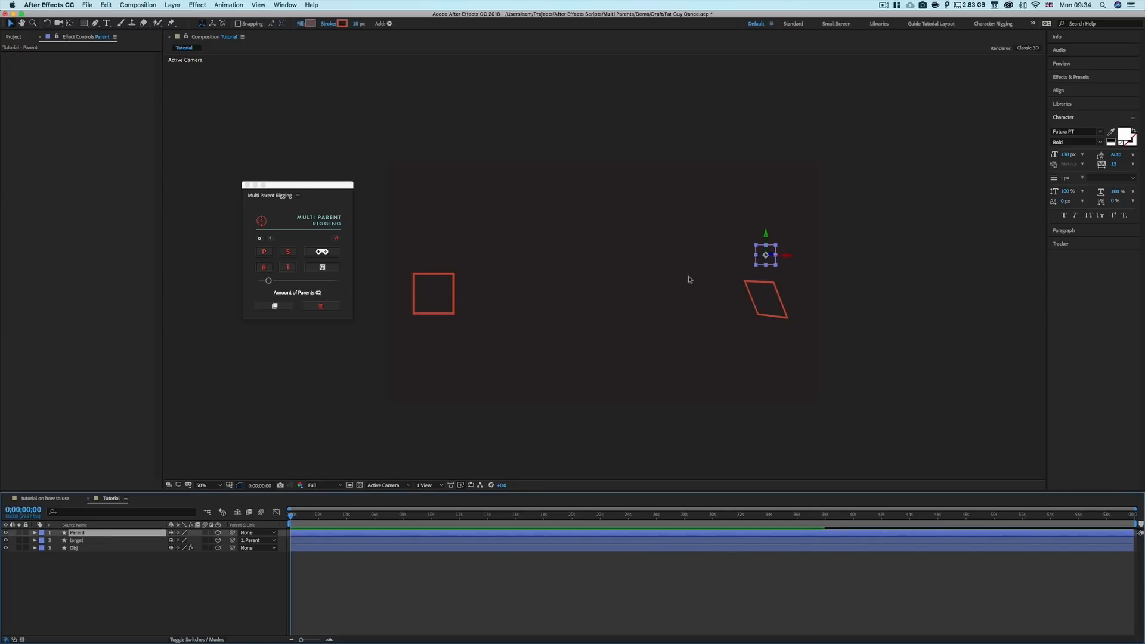
left_click_drag(768, 258, 638, 236)
key("super+z")
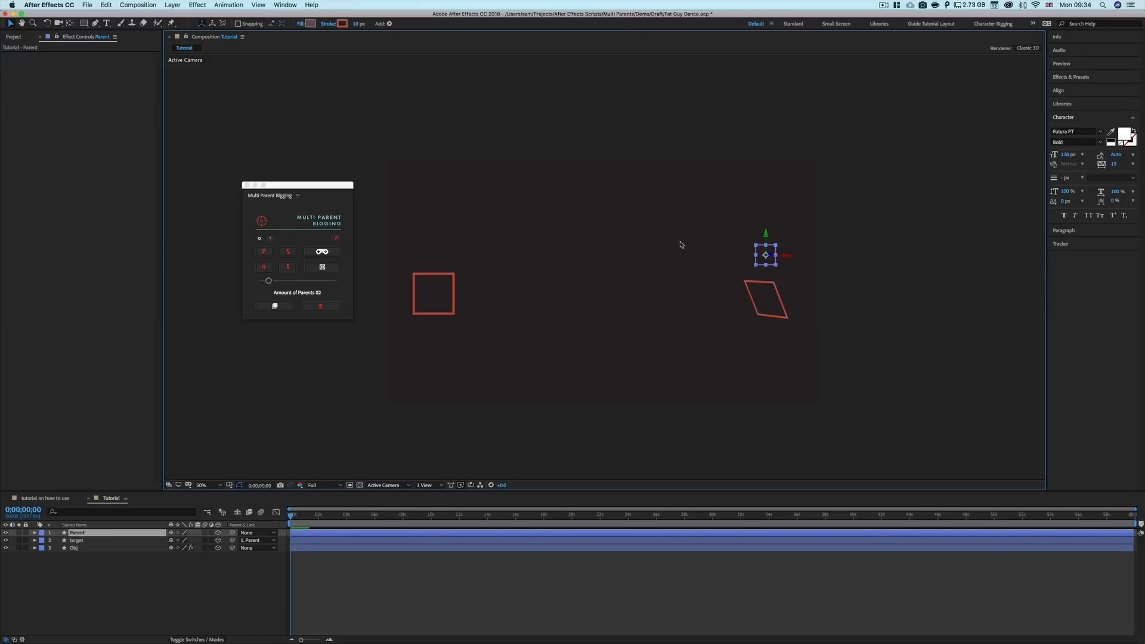
Set Obj's Parent 1 global Connection to 100%, then try moving the Parent layer and undo the move.
left_click(455, 293)
left_click(455, 295)
left_click_drag(38, 103, 148, 103)
left_click_drag(765, 258, 703, 244)
key("super+z")
Return Obj's Parent 1 global Connection to 0%.
left_click(84, 542)
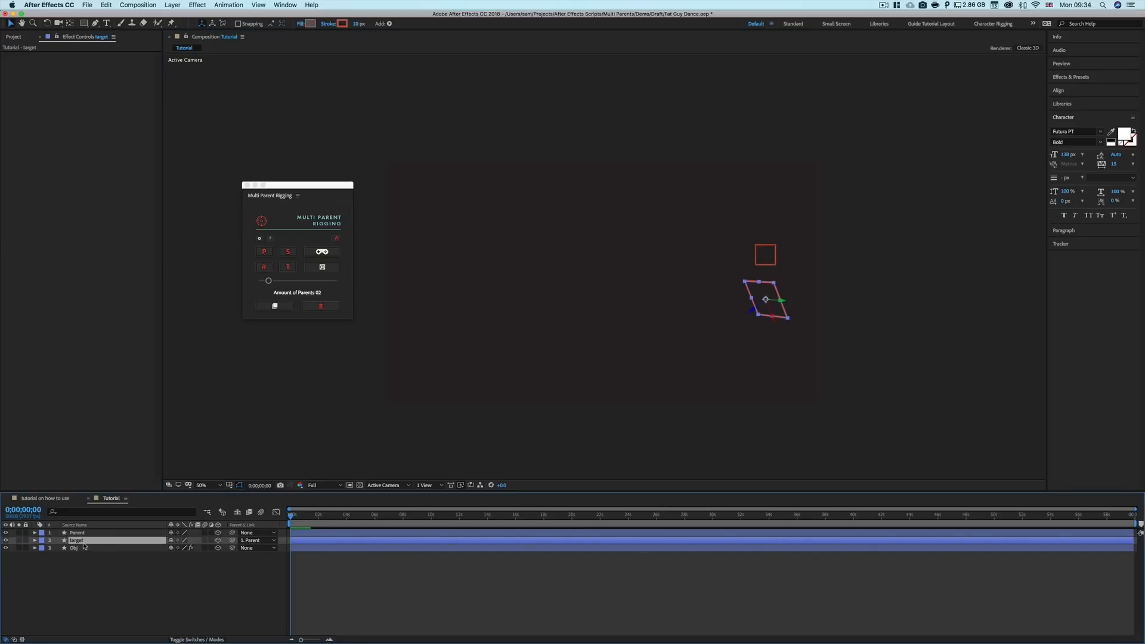
left_click(82, 549)
left_click_drag(142, 100, 20, 102)
Set Obj's Parent 1 Position X connection to 100% under Advance, and move the Parent layer across the composition toward Obj.
left_click(19, 152)
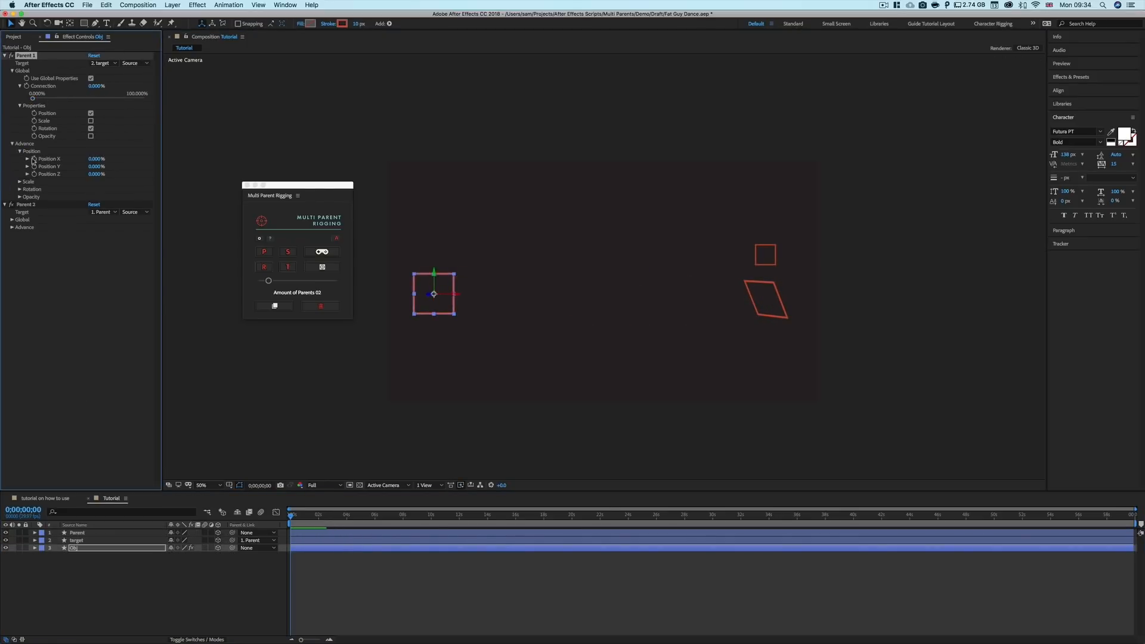
left_click(27, 159)
left_click_drag(40, 171, 166, 173)
left_click_drag(771, 247, 505, 223)
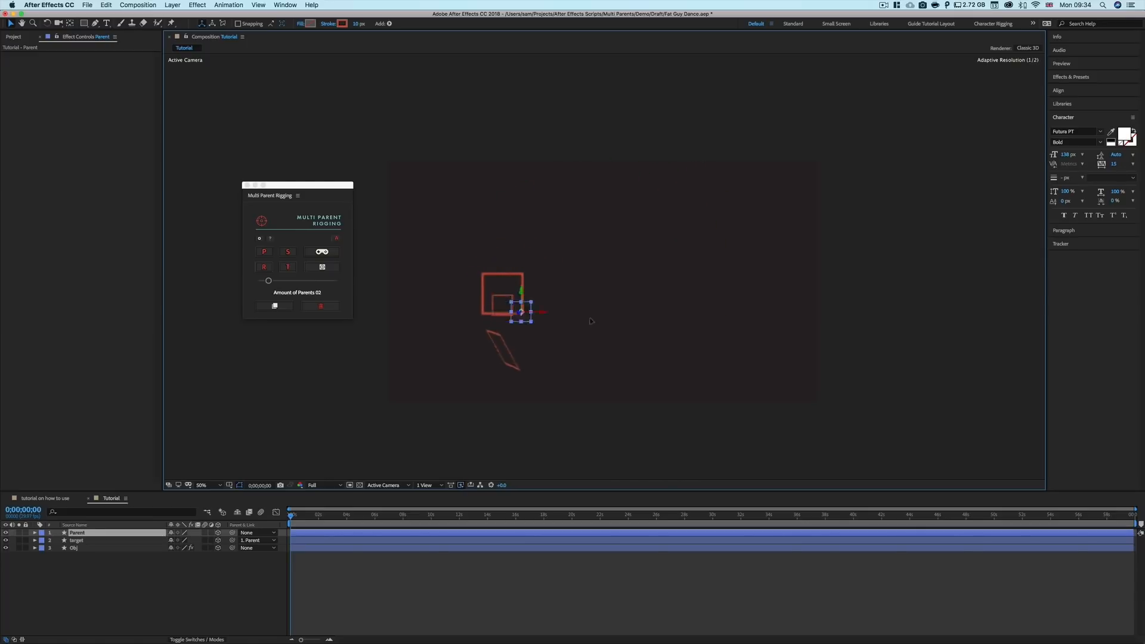